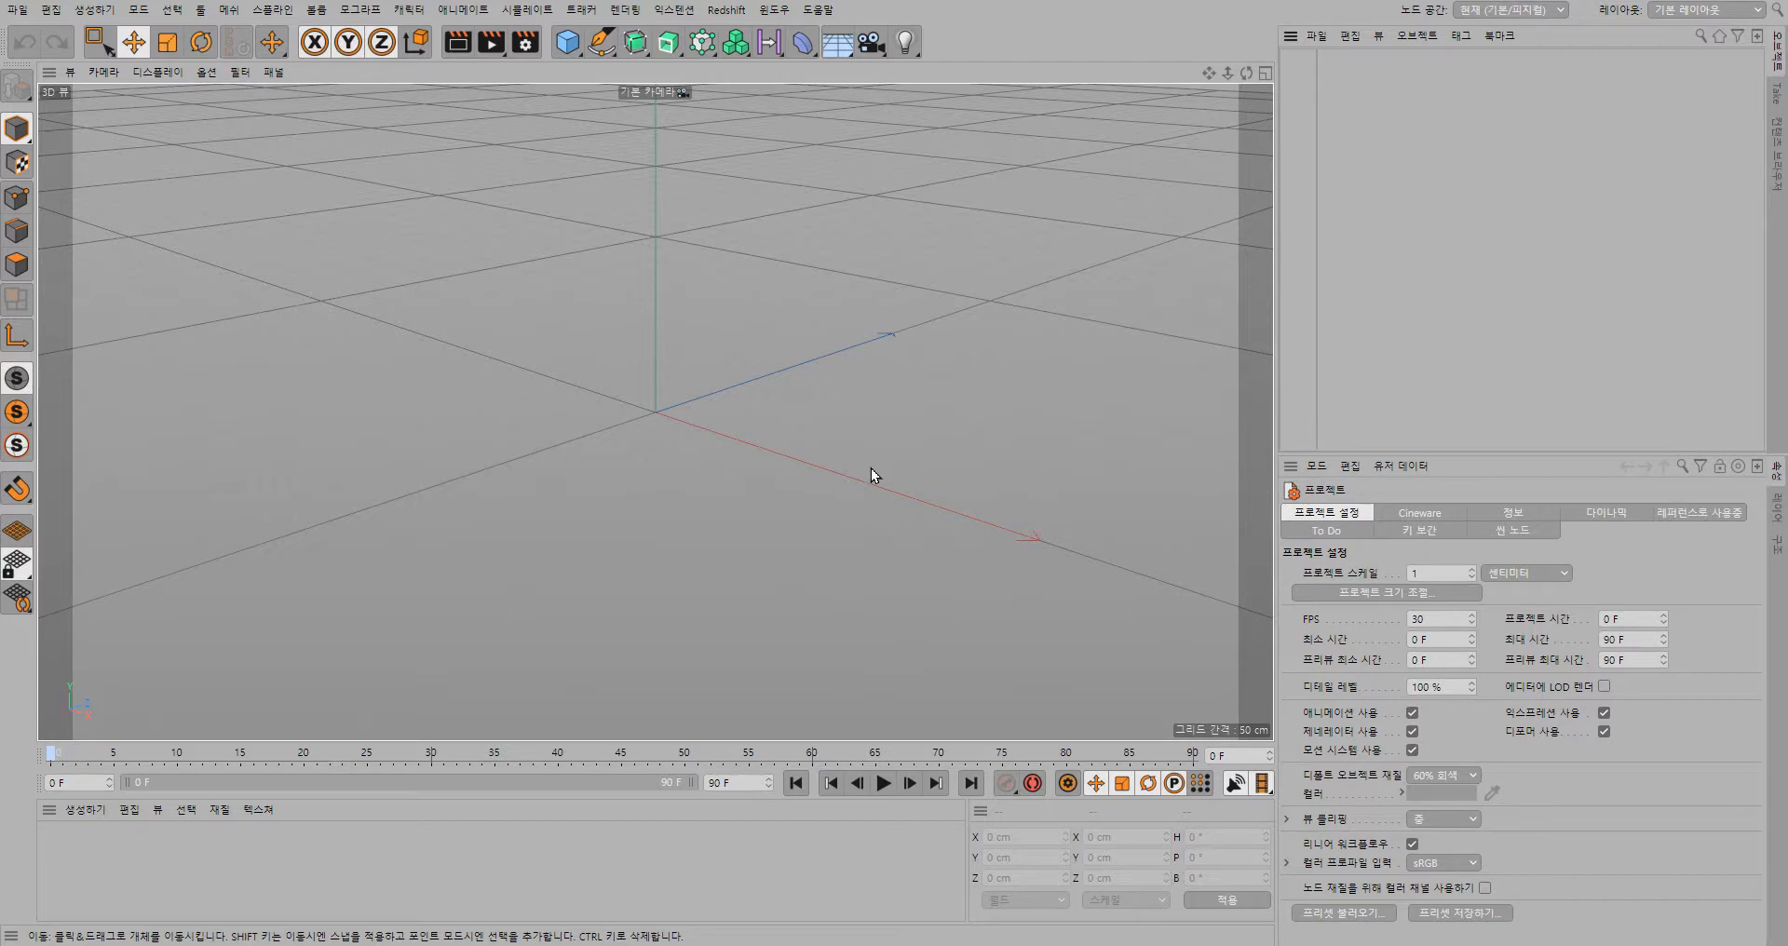
# - Add a cube and a plane, and raise the plane above the cube to a Y position of about 183 cm
pyautogui.click(571, 44)
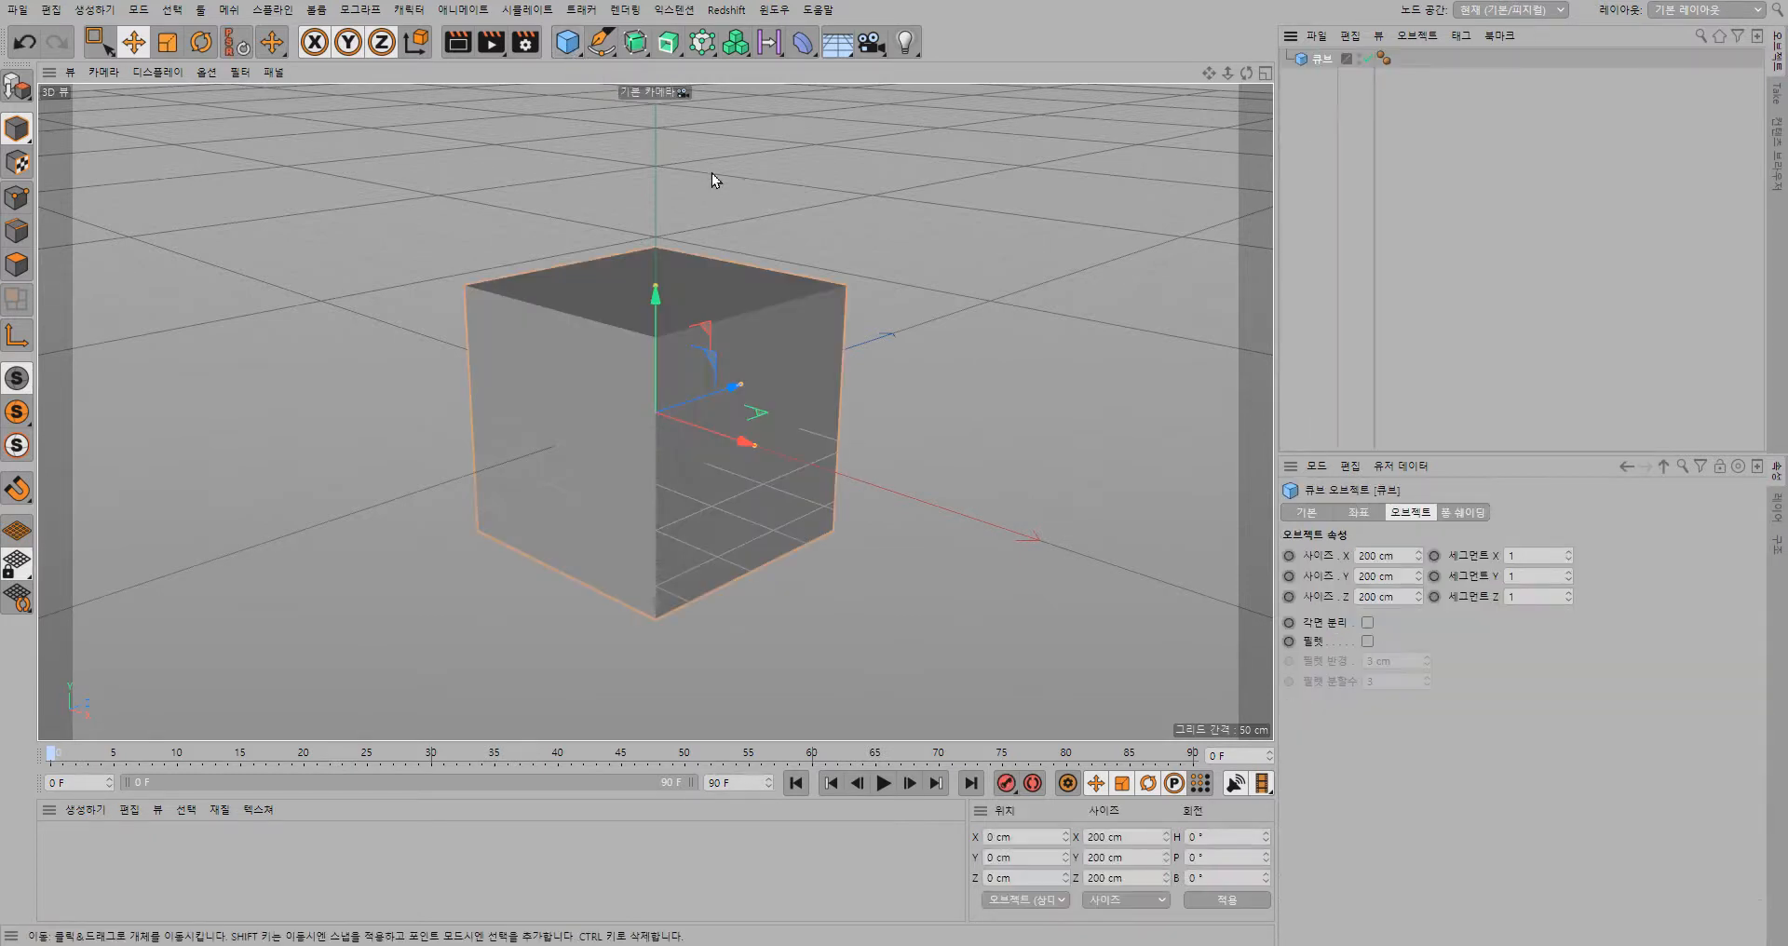
pyautogui.click(568, 46)
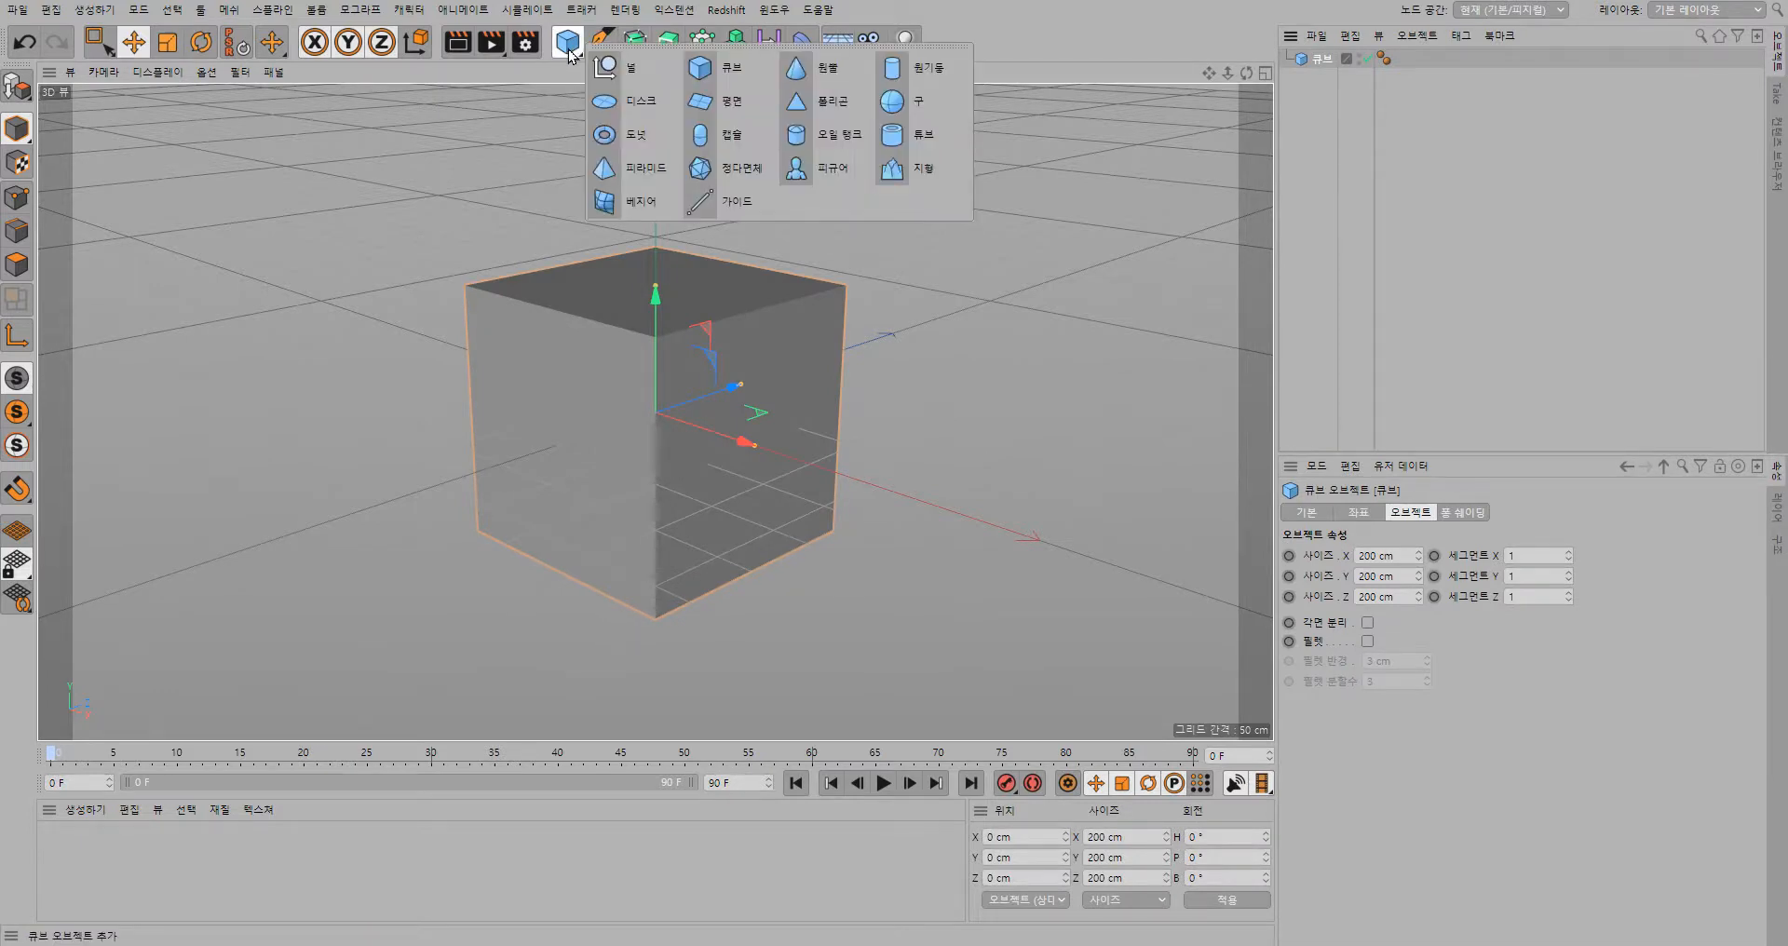
pyautogui.click(731, 103)
pyautogui.moveTo(658, 298); pyautogui.dragTo(658, 60)
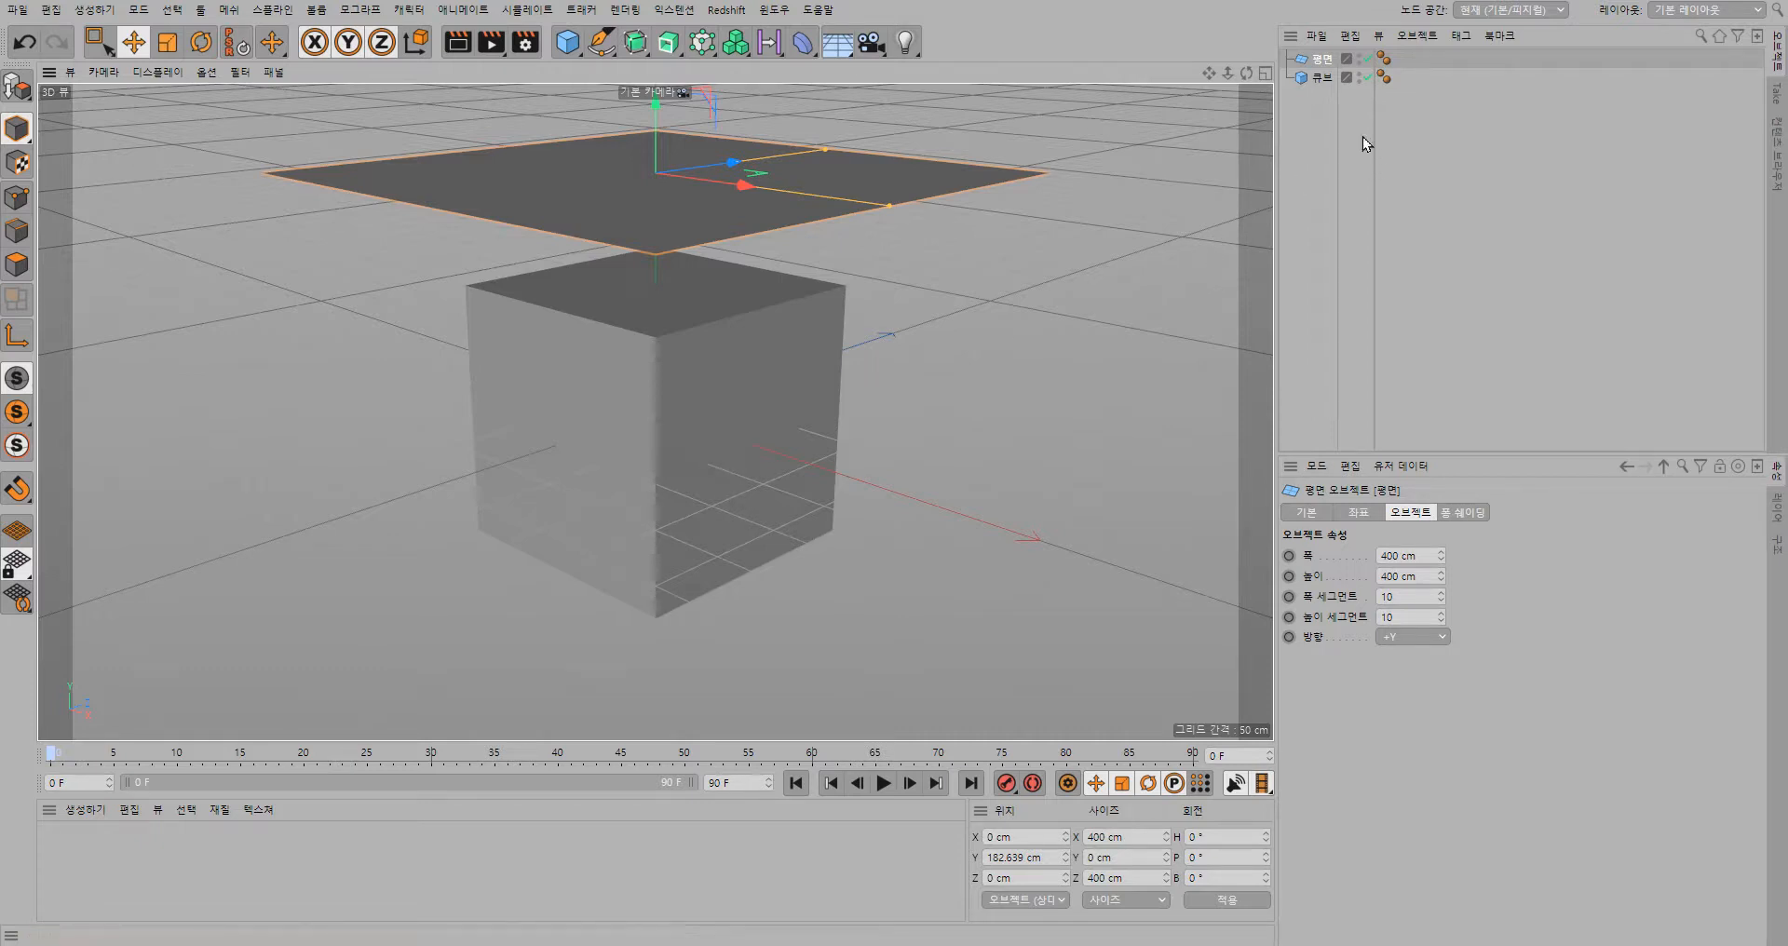
# - Give the cube a Cloth Collider (클로스 충돌) simulation tag
pyautogui.click(1326, 79)
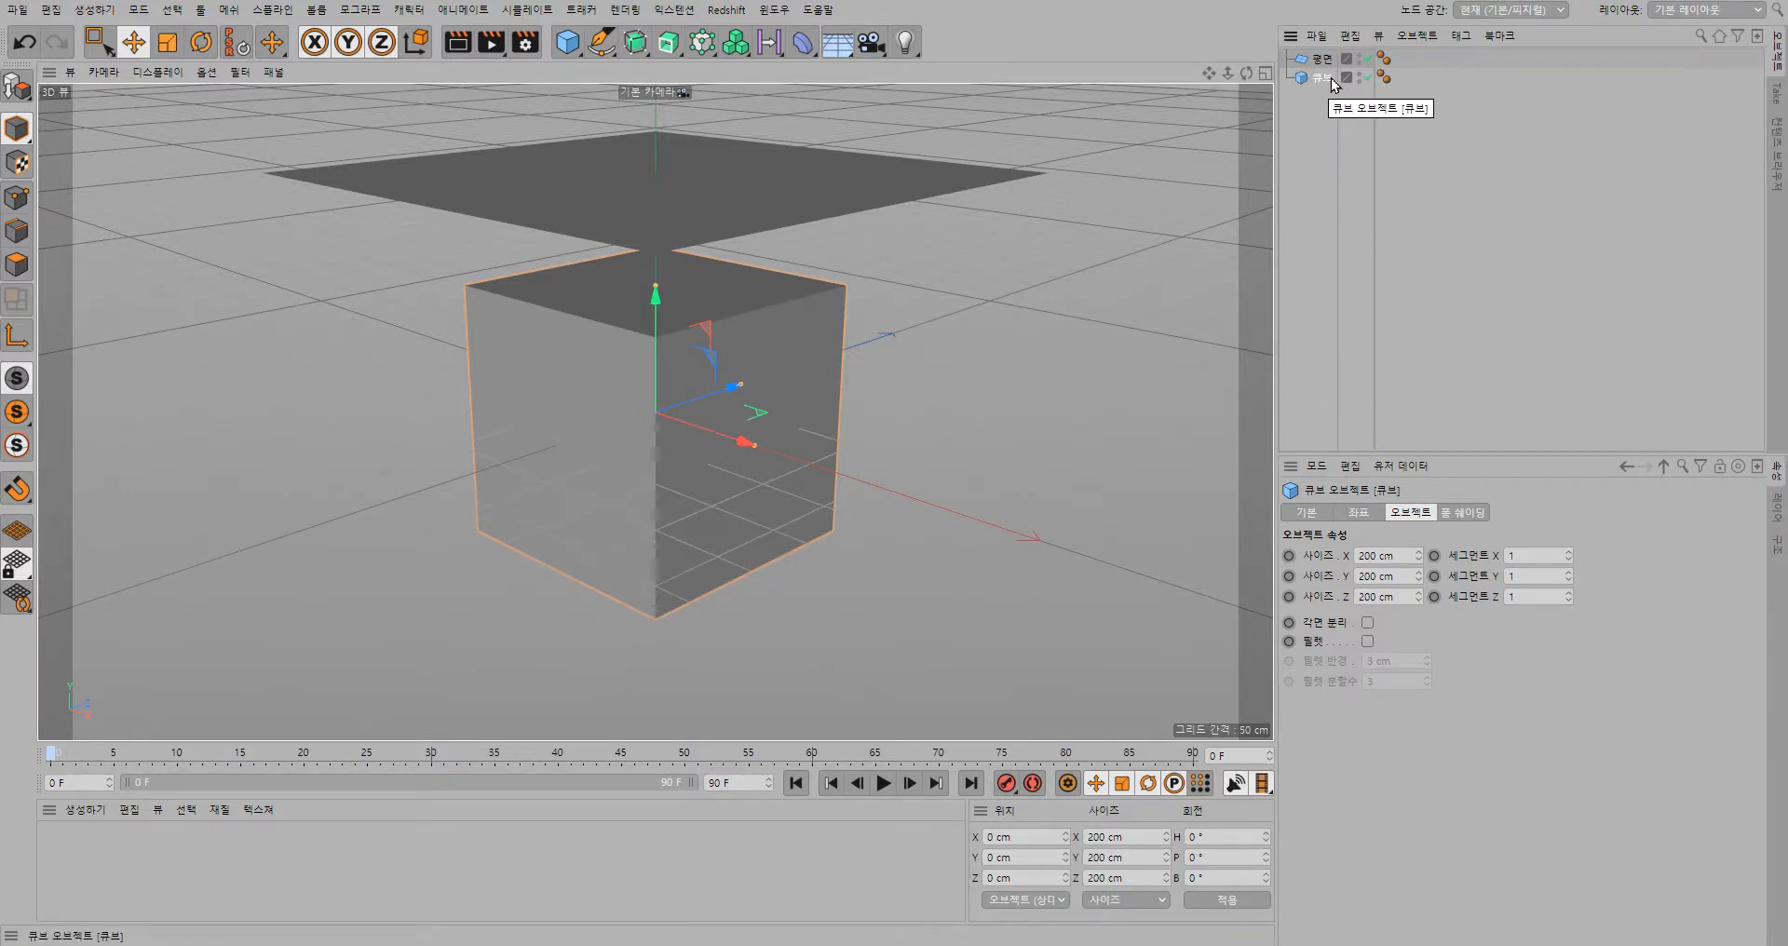
pyautogui.click(1460, 39)
pyautogui.moveTo(1546, 169)
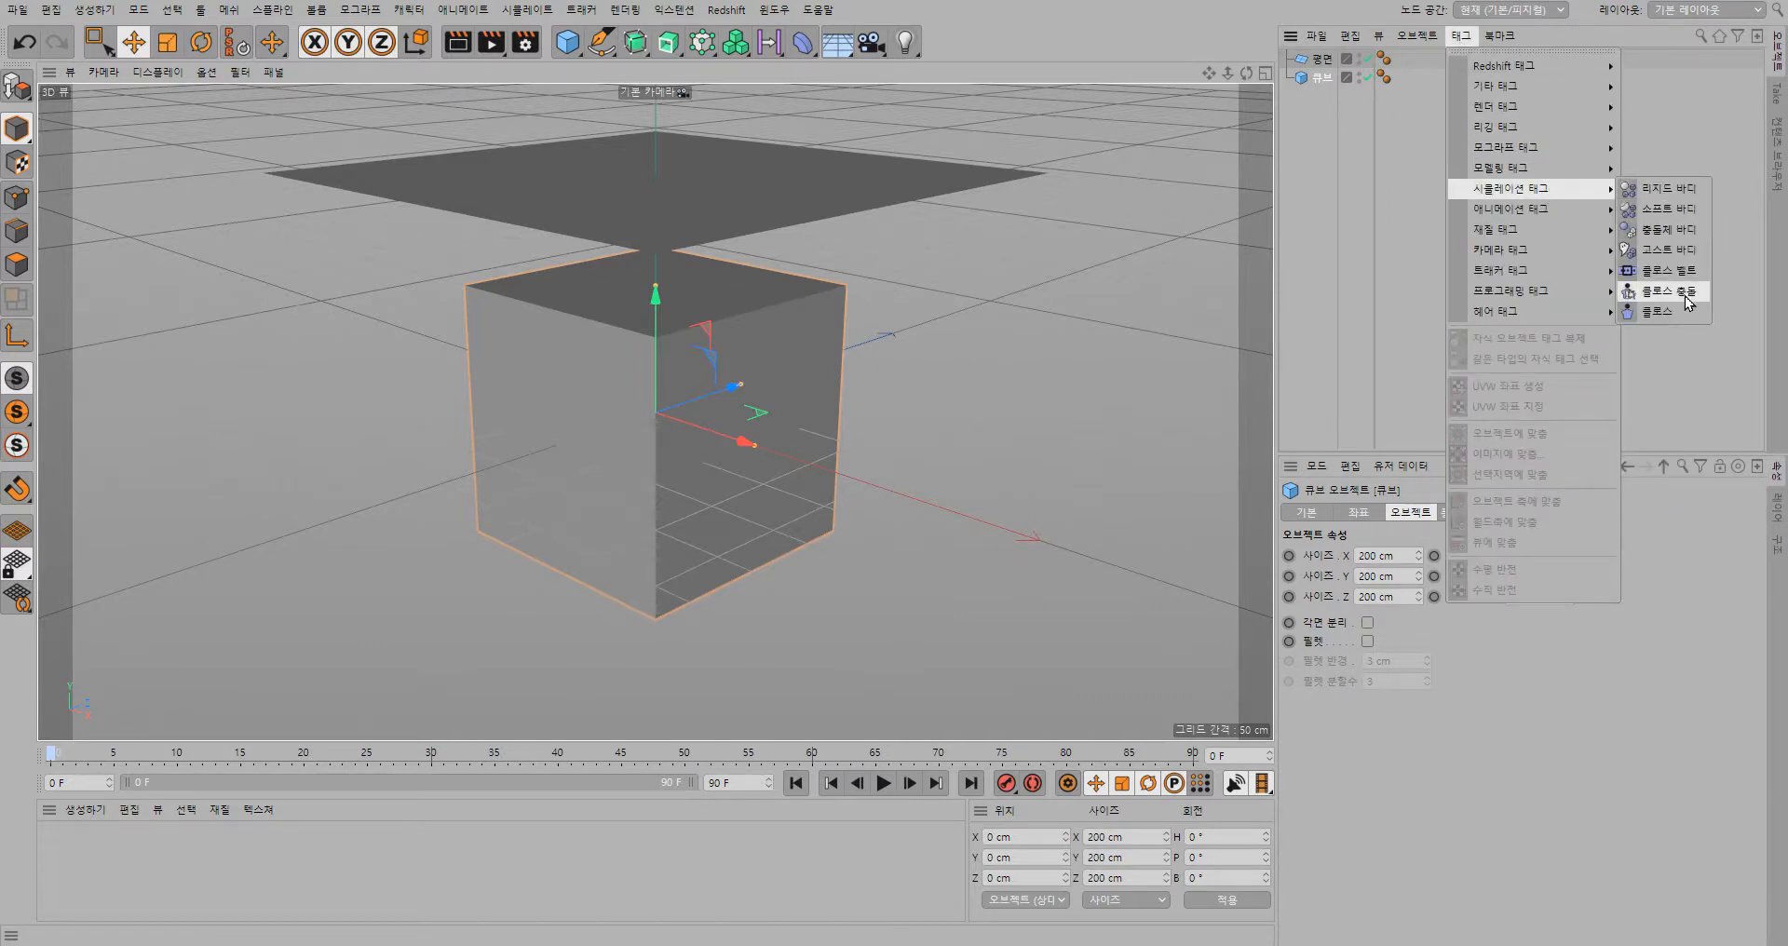
pyautogui.click(1687, 296)
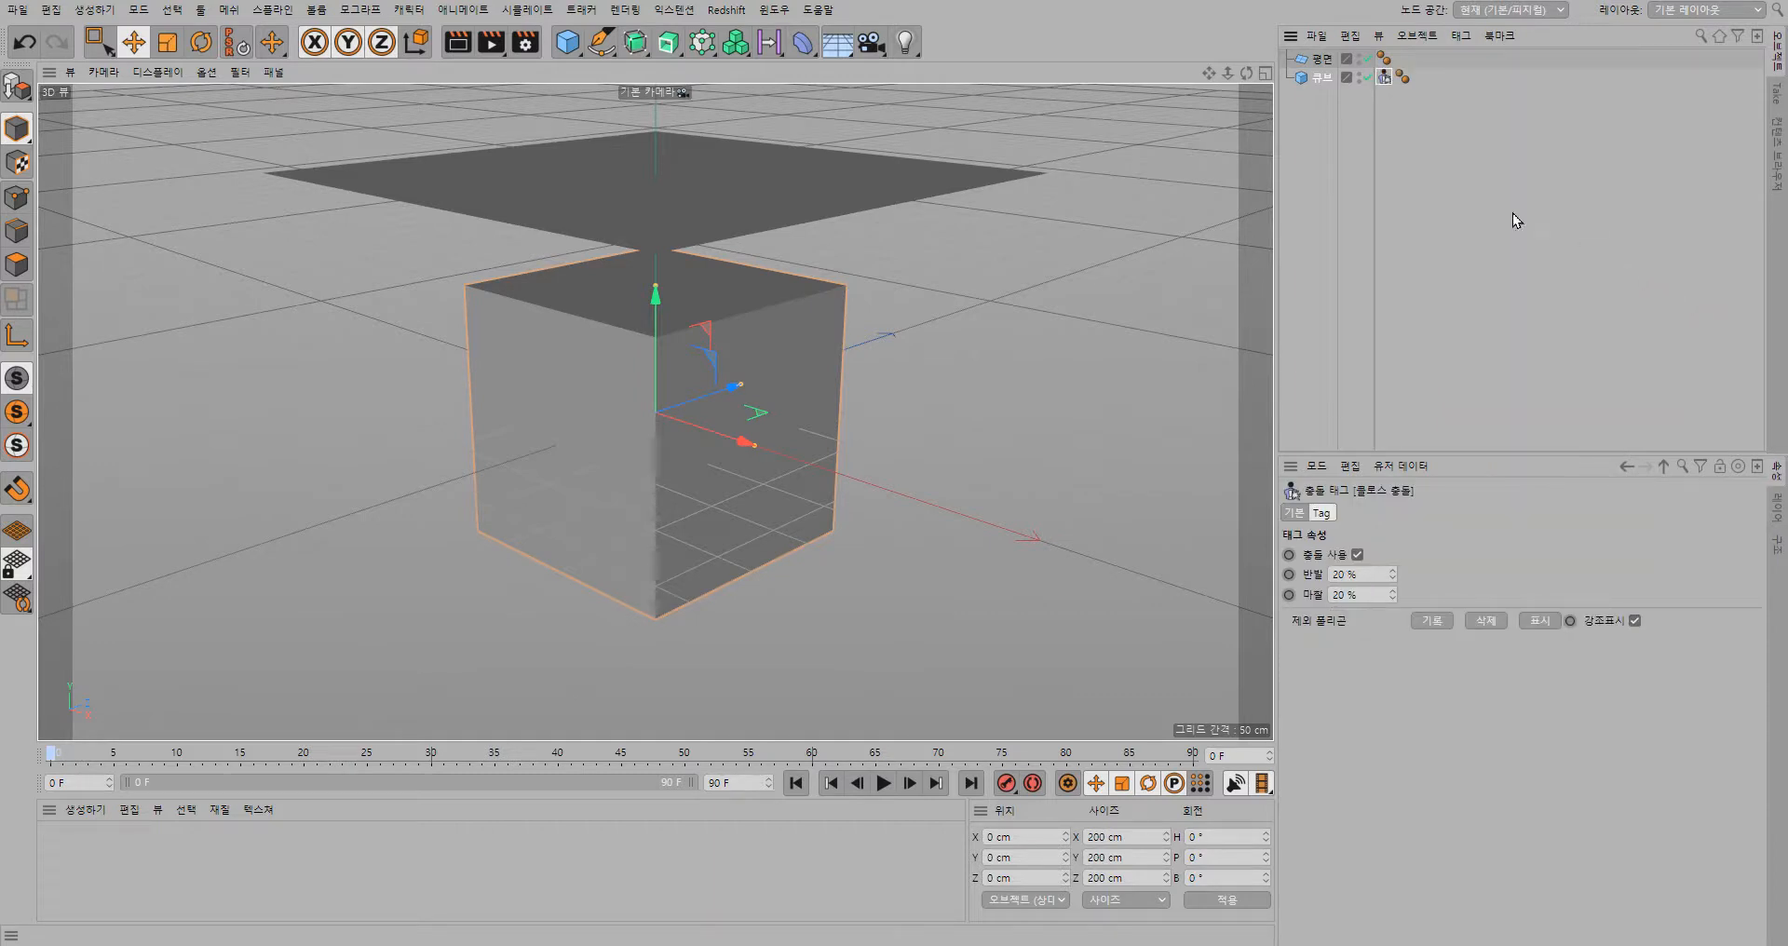
# - Give the plane above the cube a Cloth (클로스) simulation tag
pyautogui.click(1323, 59)
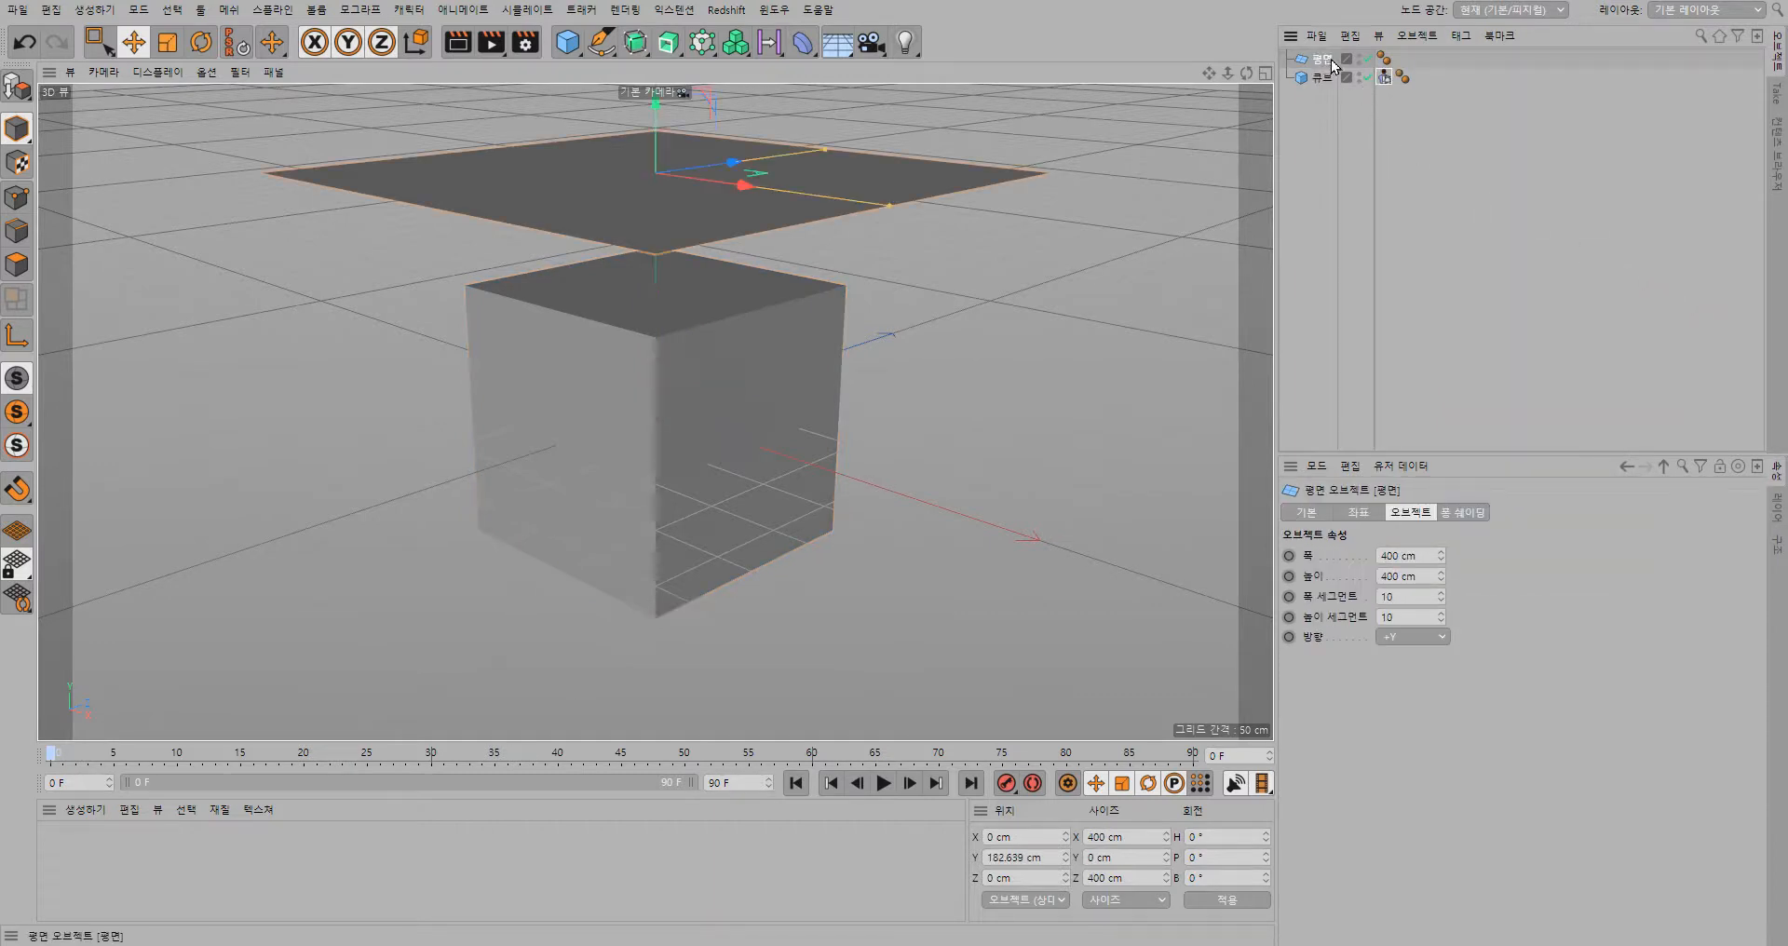
pyautogui.click(1461, 37)
pyautogui.moveTo(1552, 234)
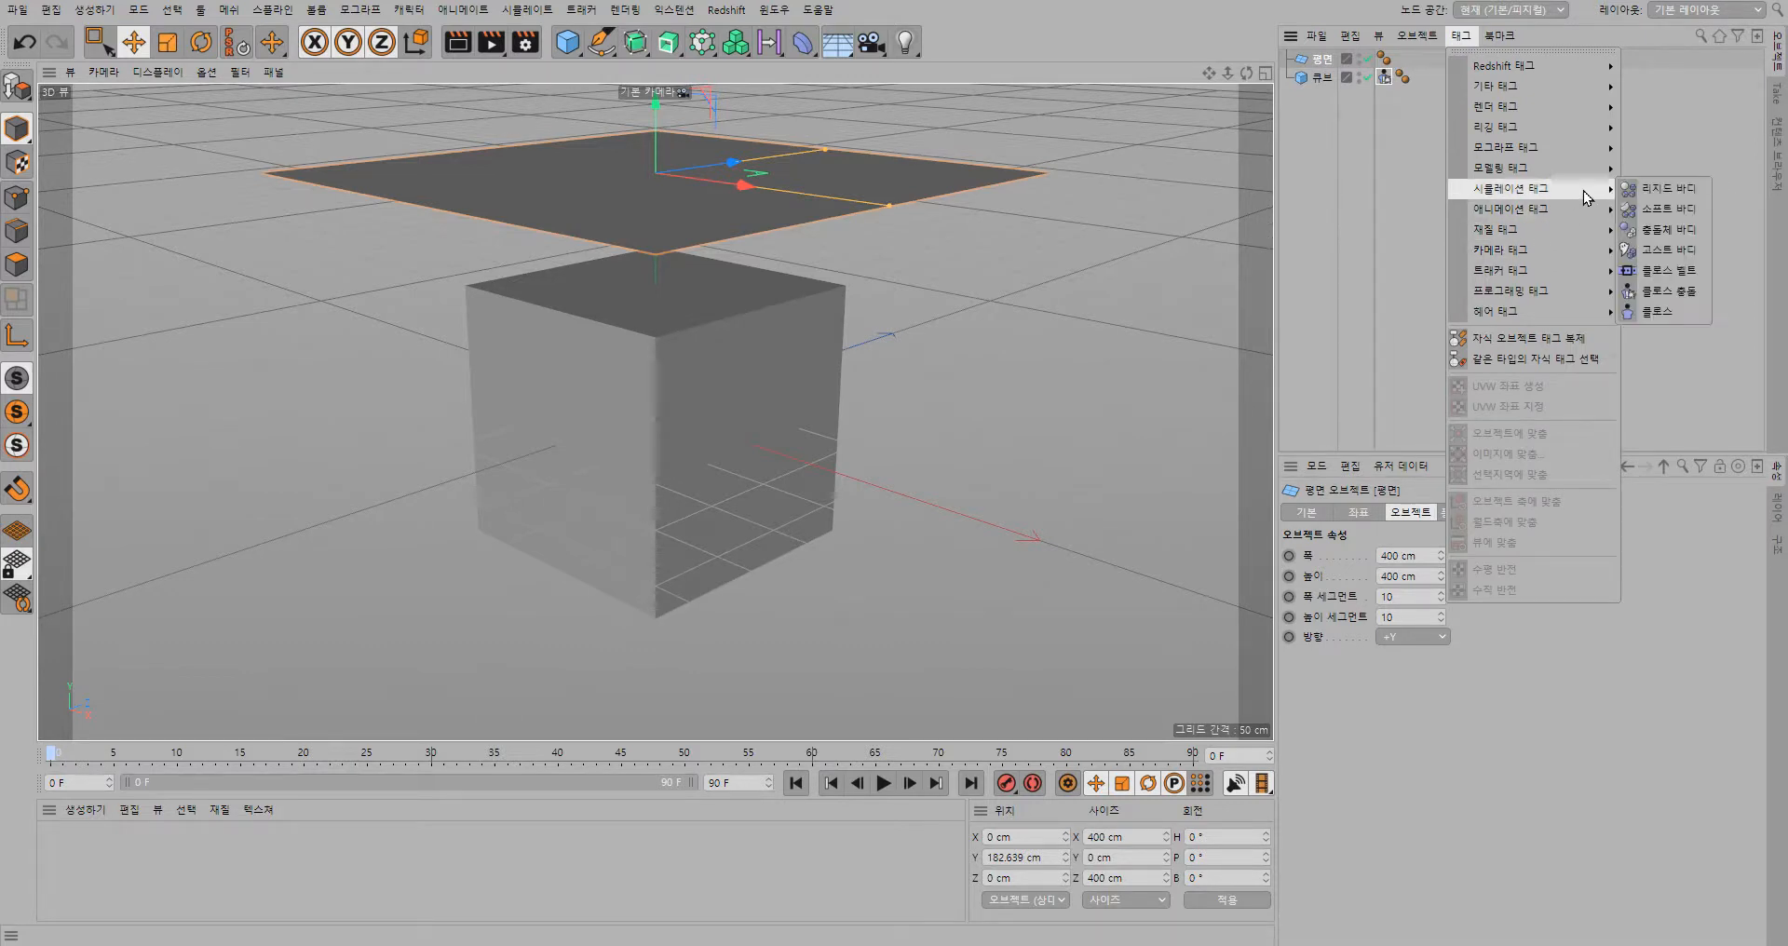
pyautogui.click(1664, 311)
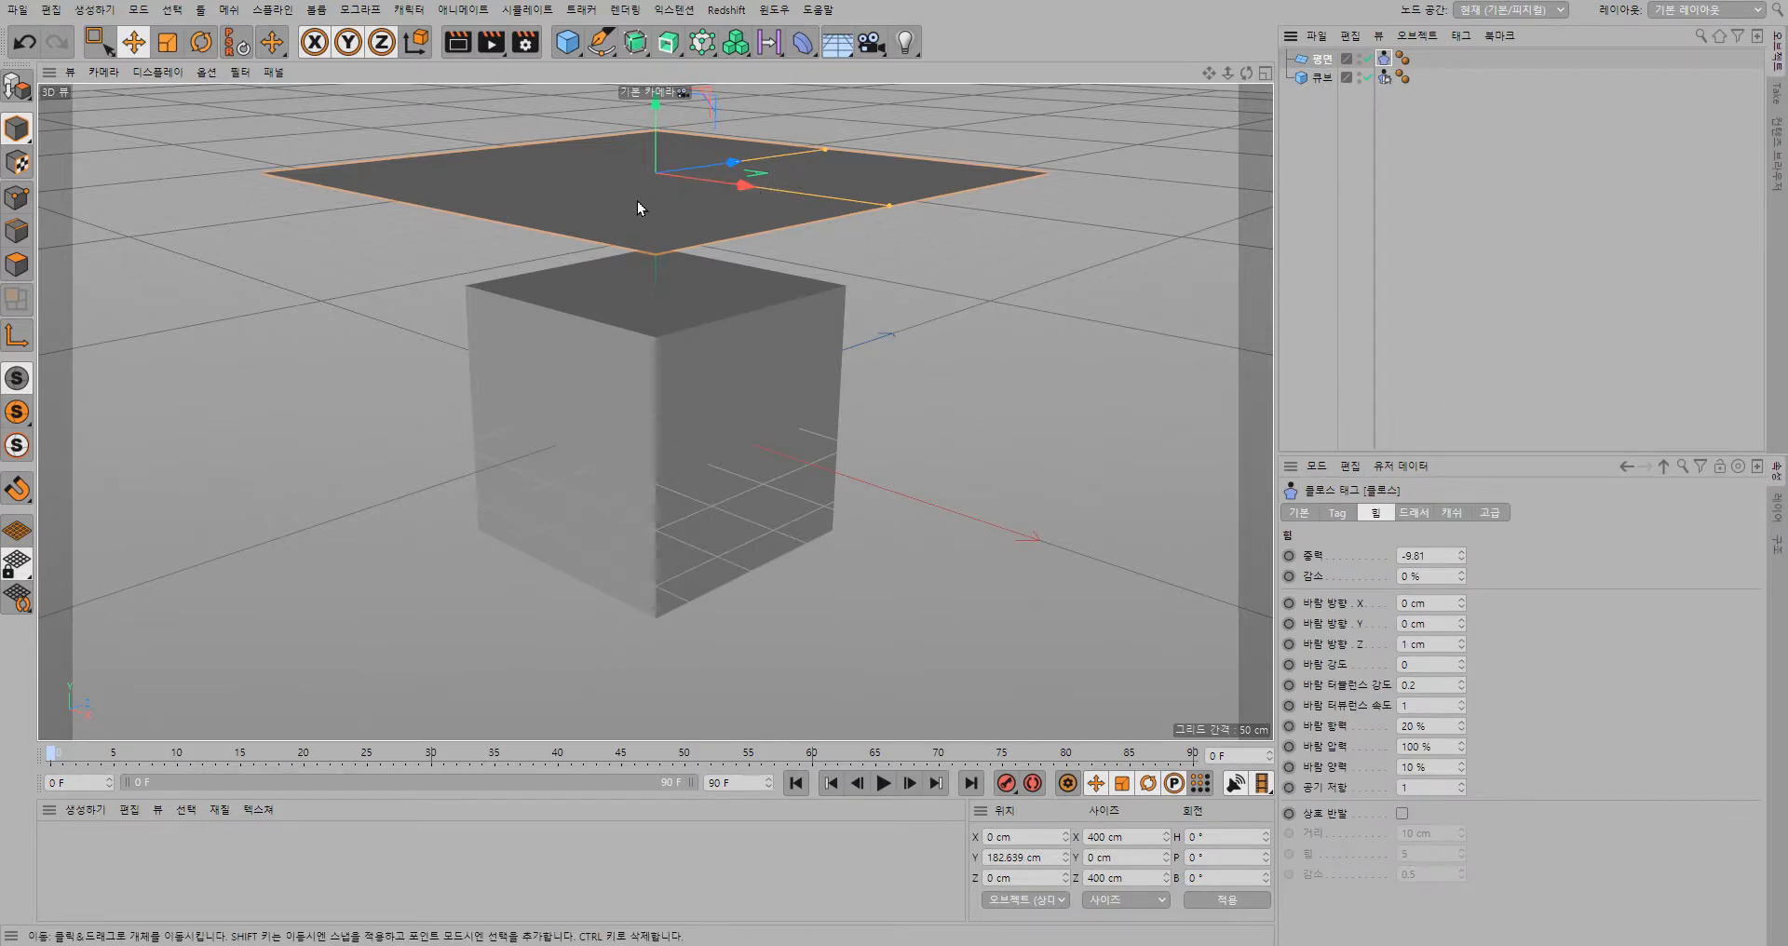
# - Make the plane editable and play the cloth simulation over the cube, stopping at frame 86
pyautogui.click(19, 91)
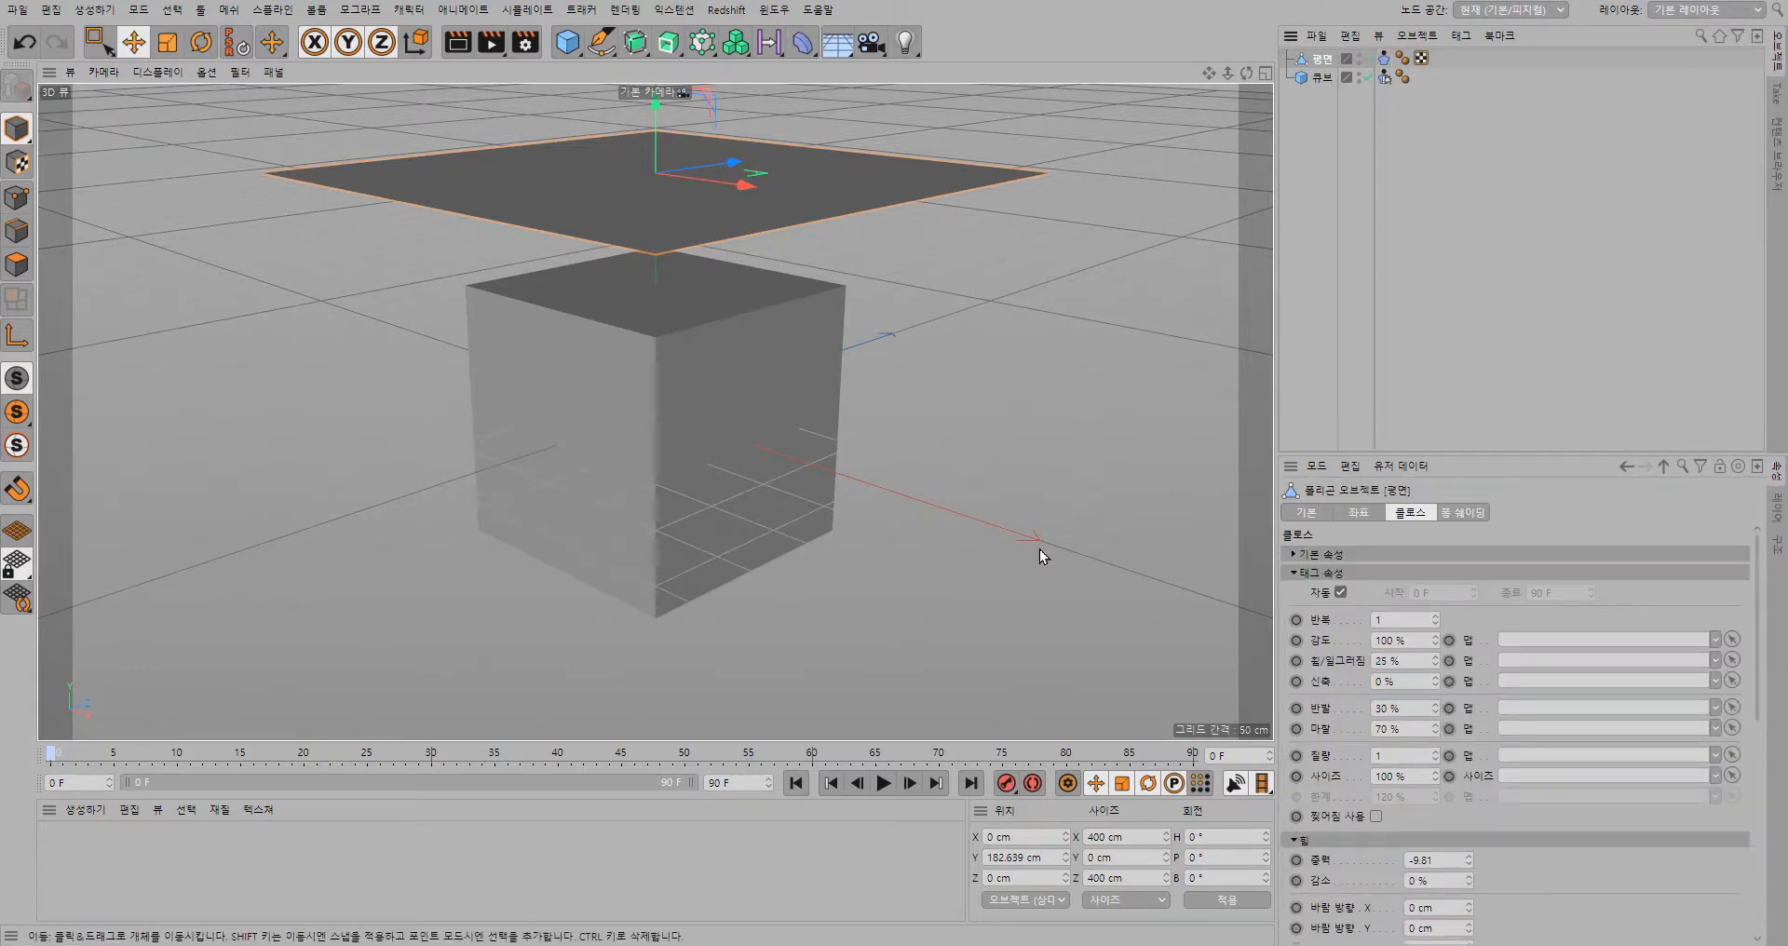
pyautogui.click(884, 783)
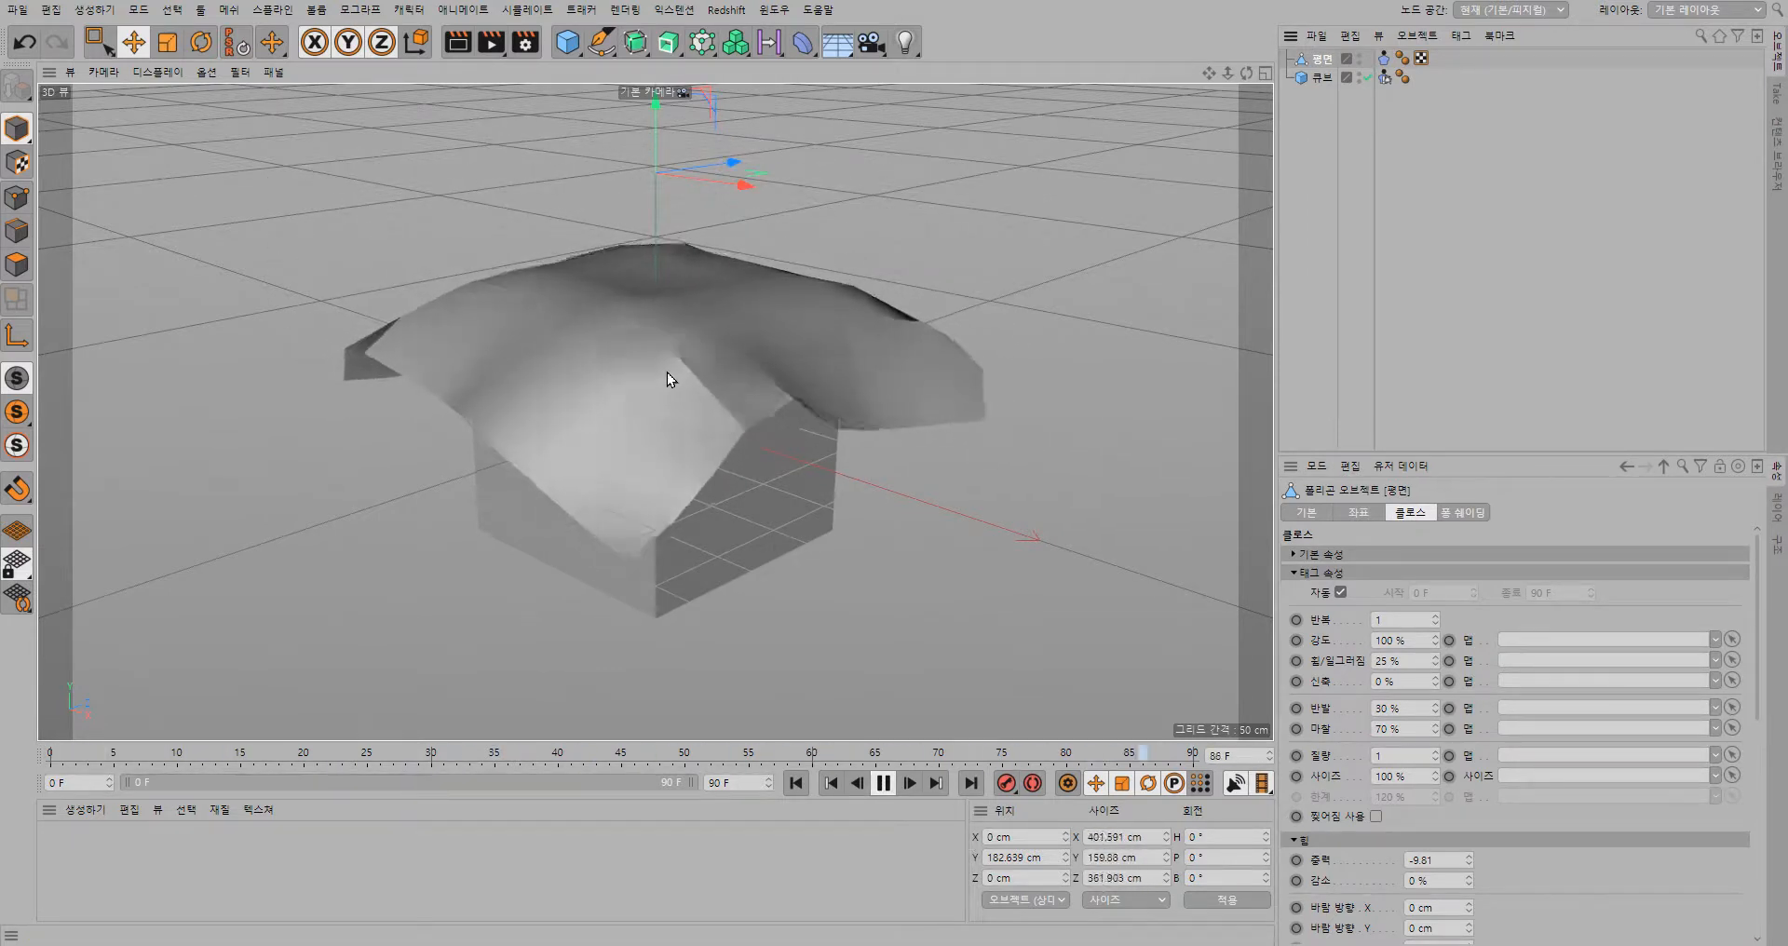
pyautogui.click(884, 783)
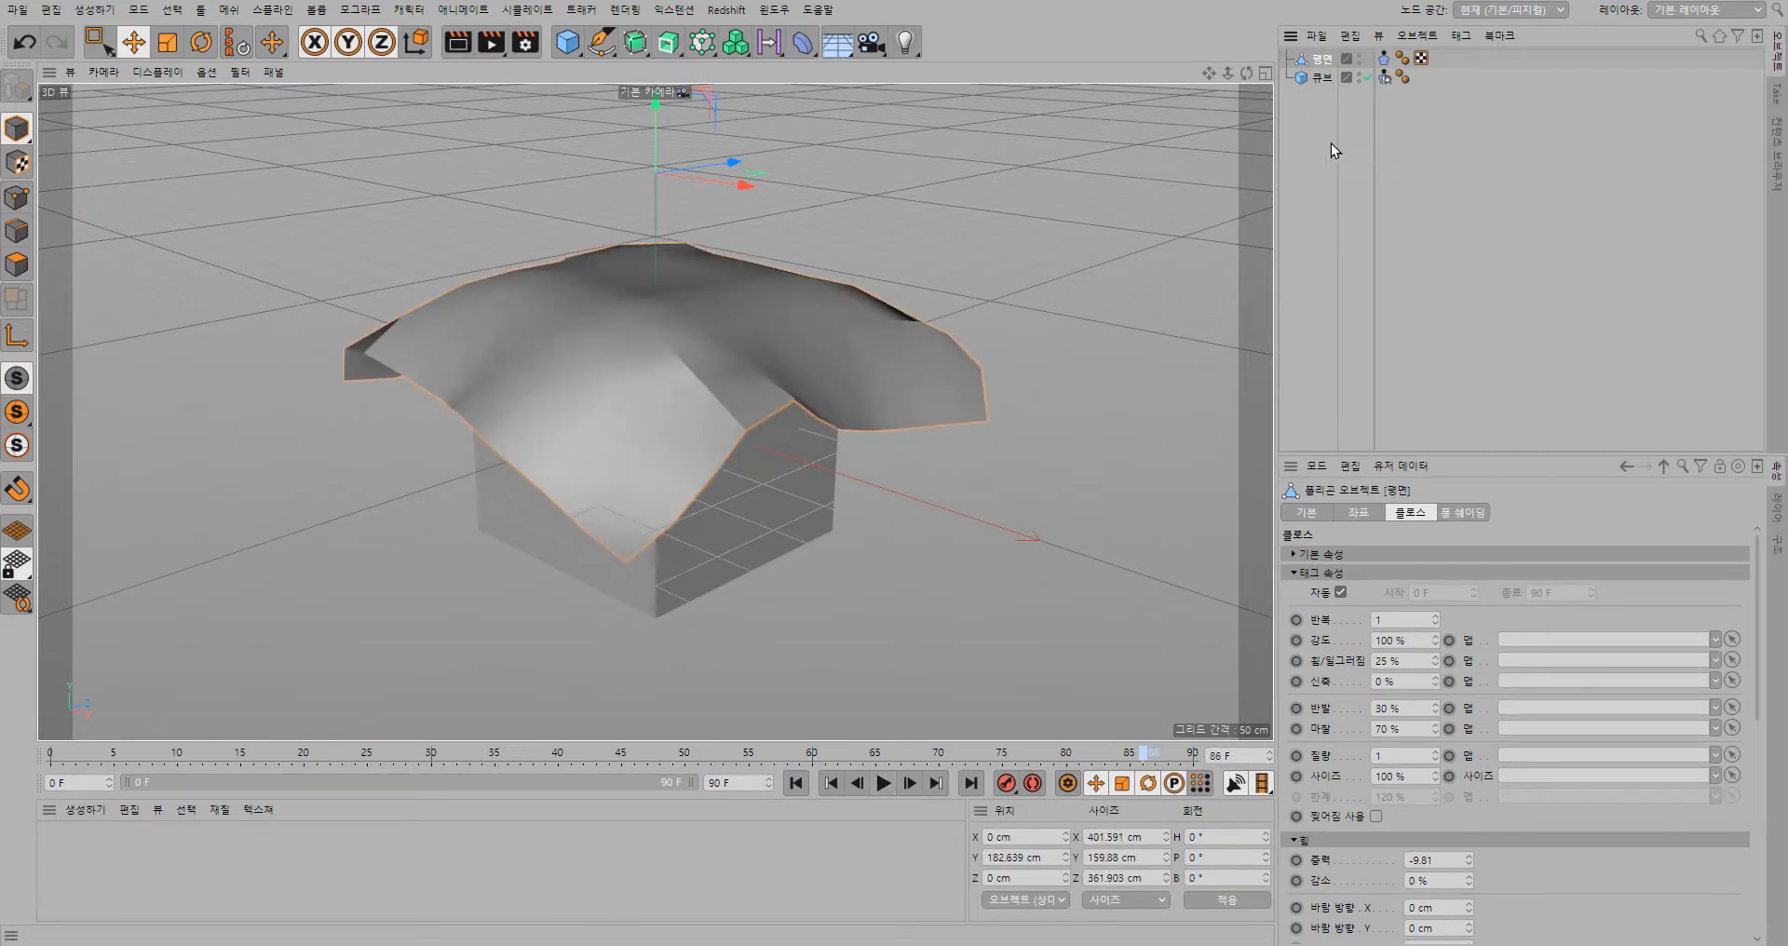
# - Add a Cloth Surface (클로스 서페이스) generator, nest the draped plane under it as a child, and clear the selection
pyautogui.click(639, 47)
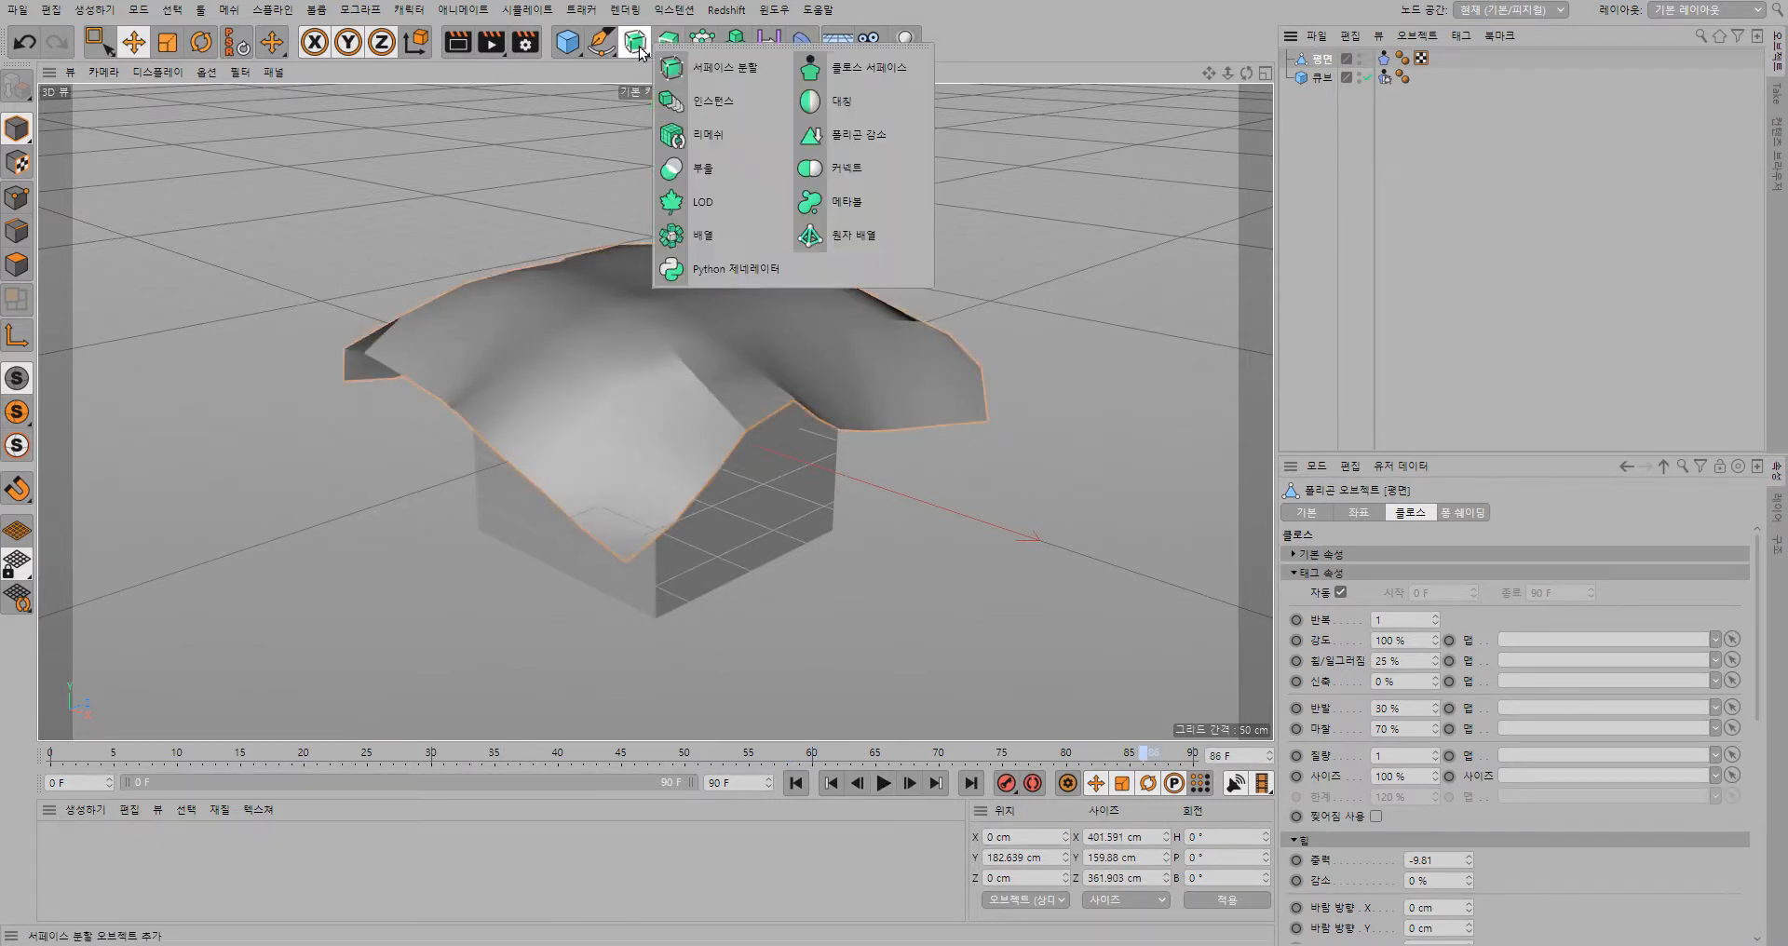
pyautogui.click(895, 78)
pyautogui.moveTo(1323, 79); pyautogui.dragTo(1344, 64)
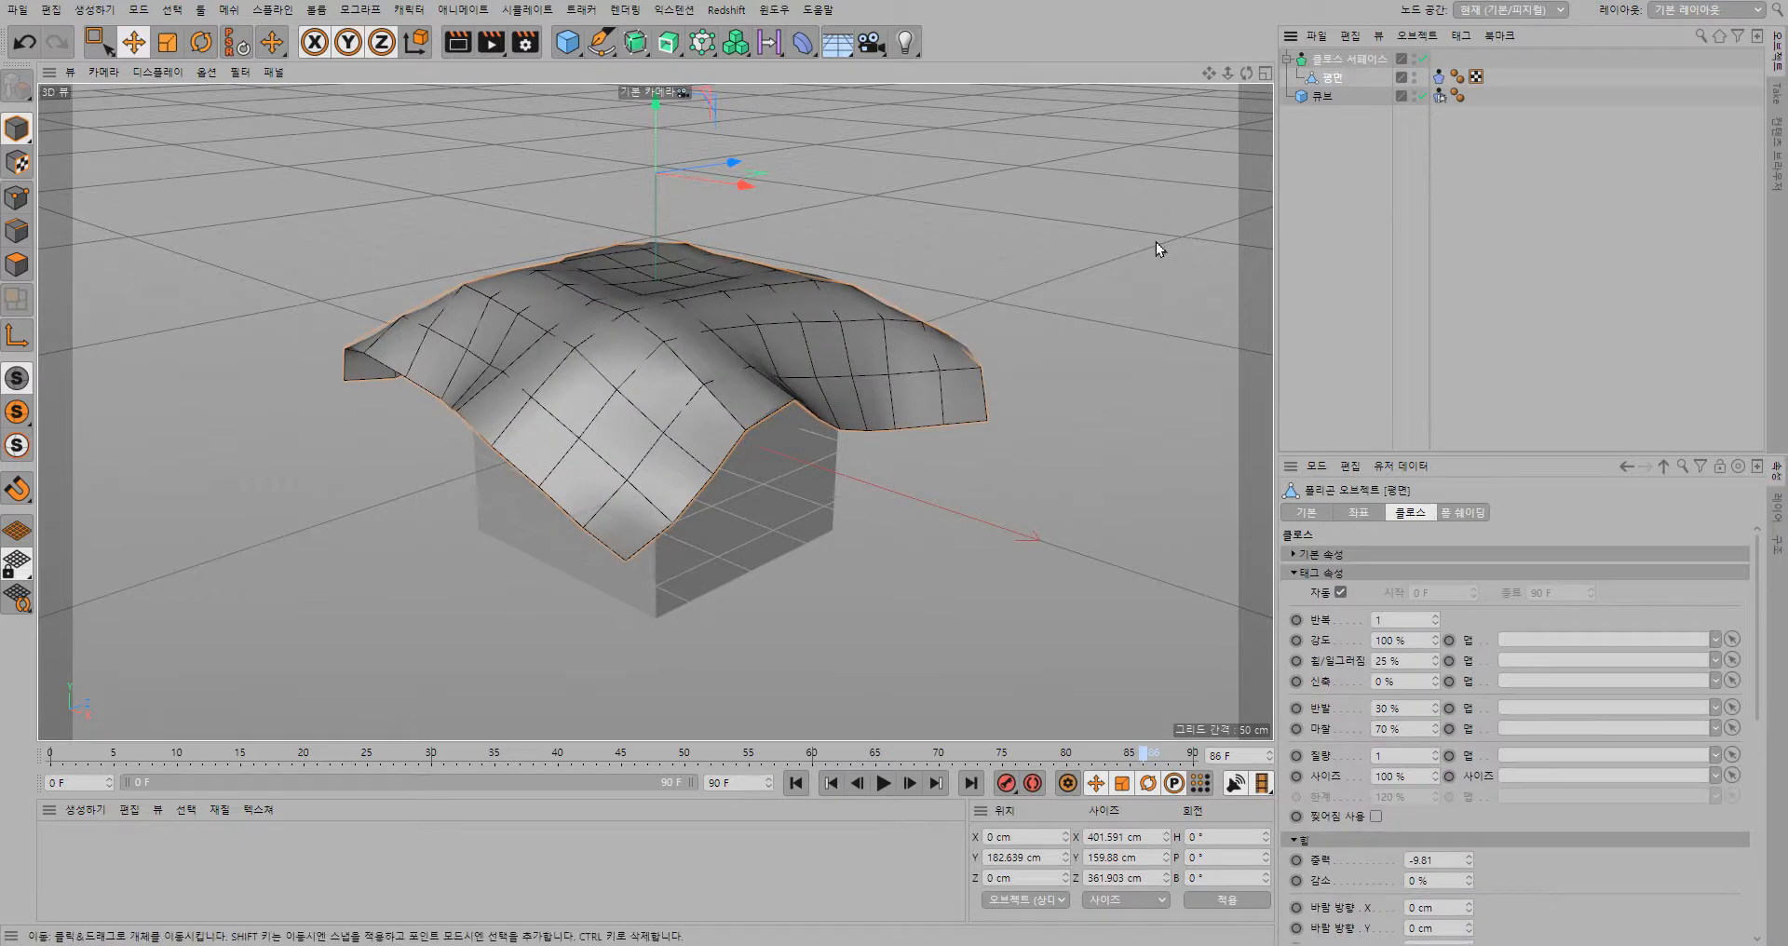
pyautogui.click(1328, 227)
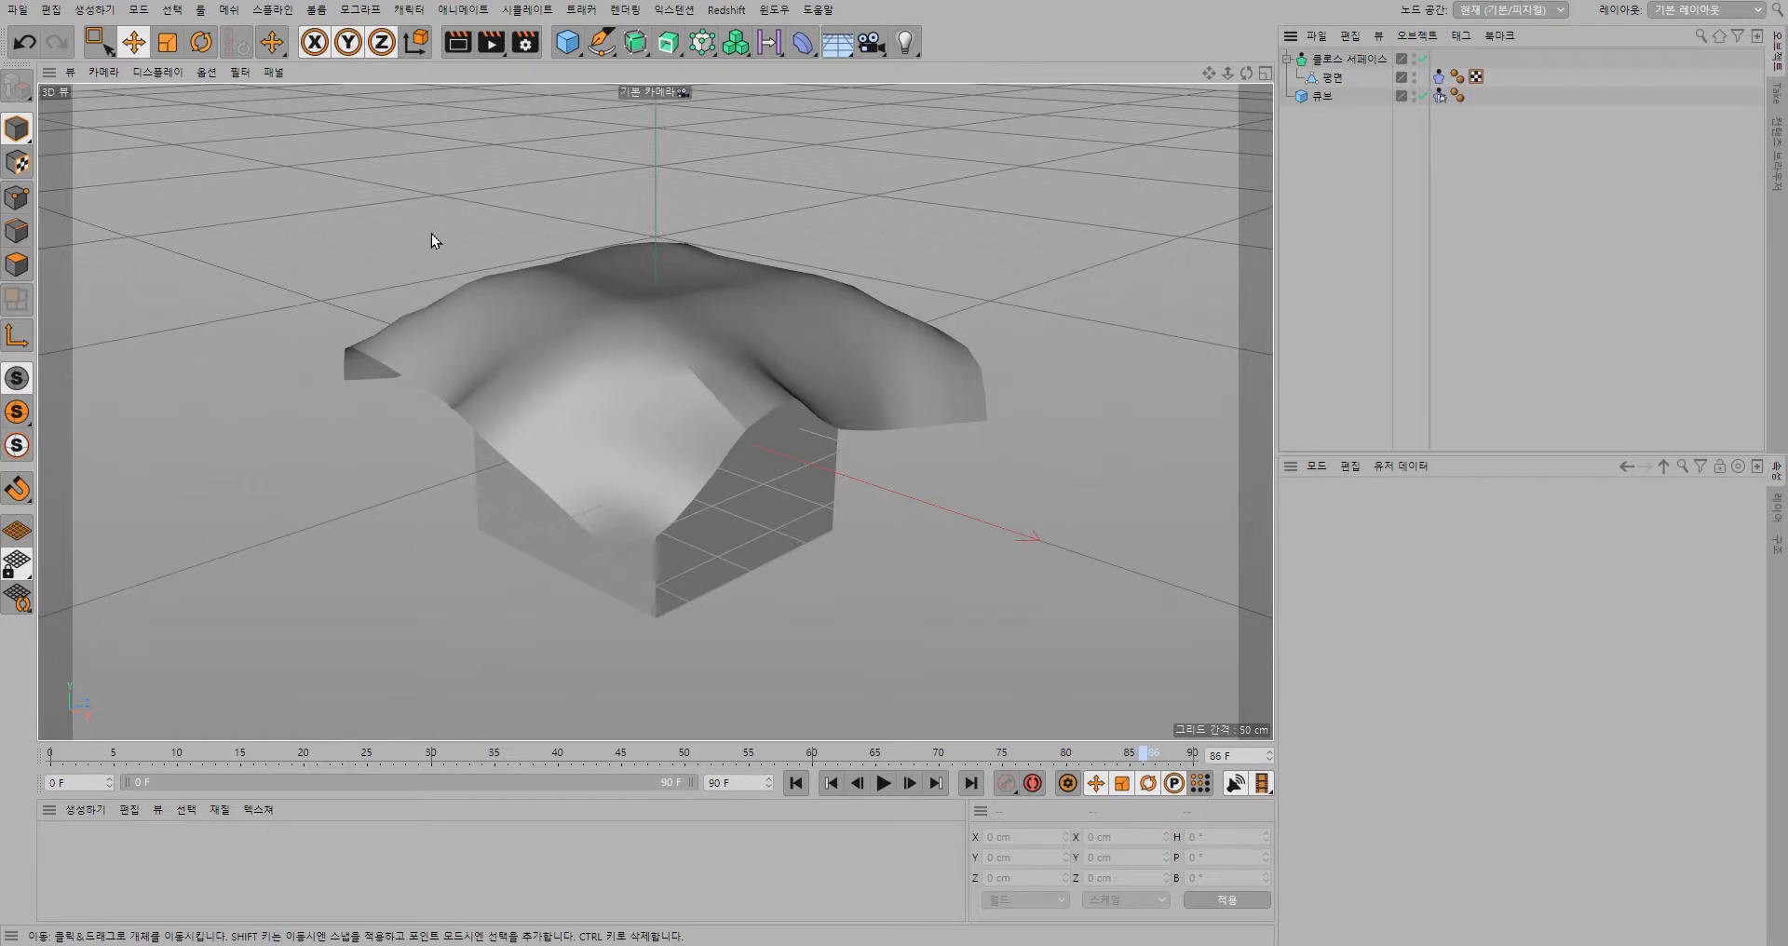
# - Delete the Cloth Surface, plane and cube together to empty the scene
pyautogui.moveTo(1524, 185); pyautogui.dragTo(1282, 48)
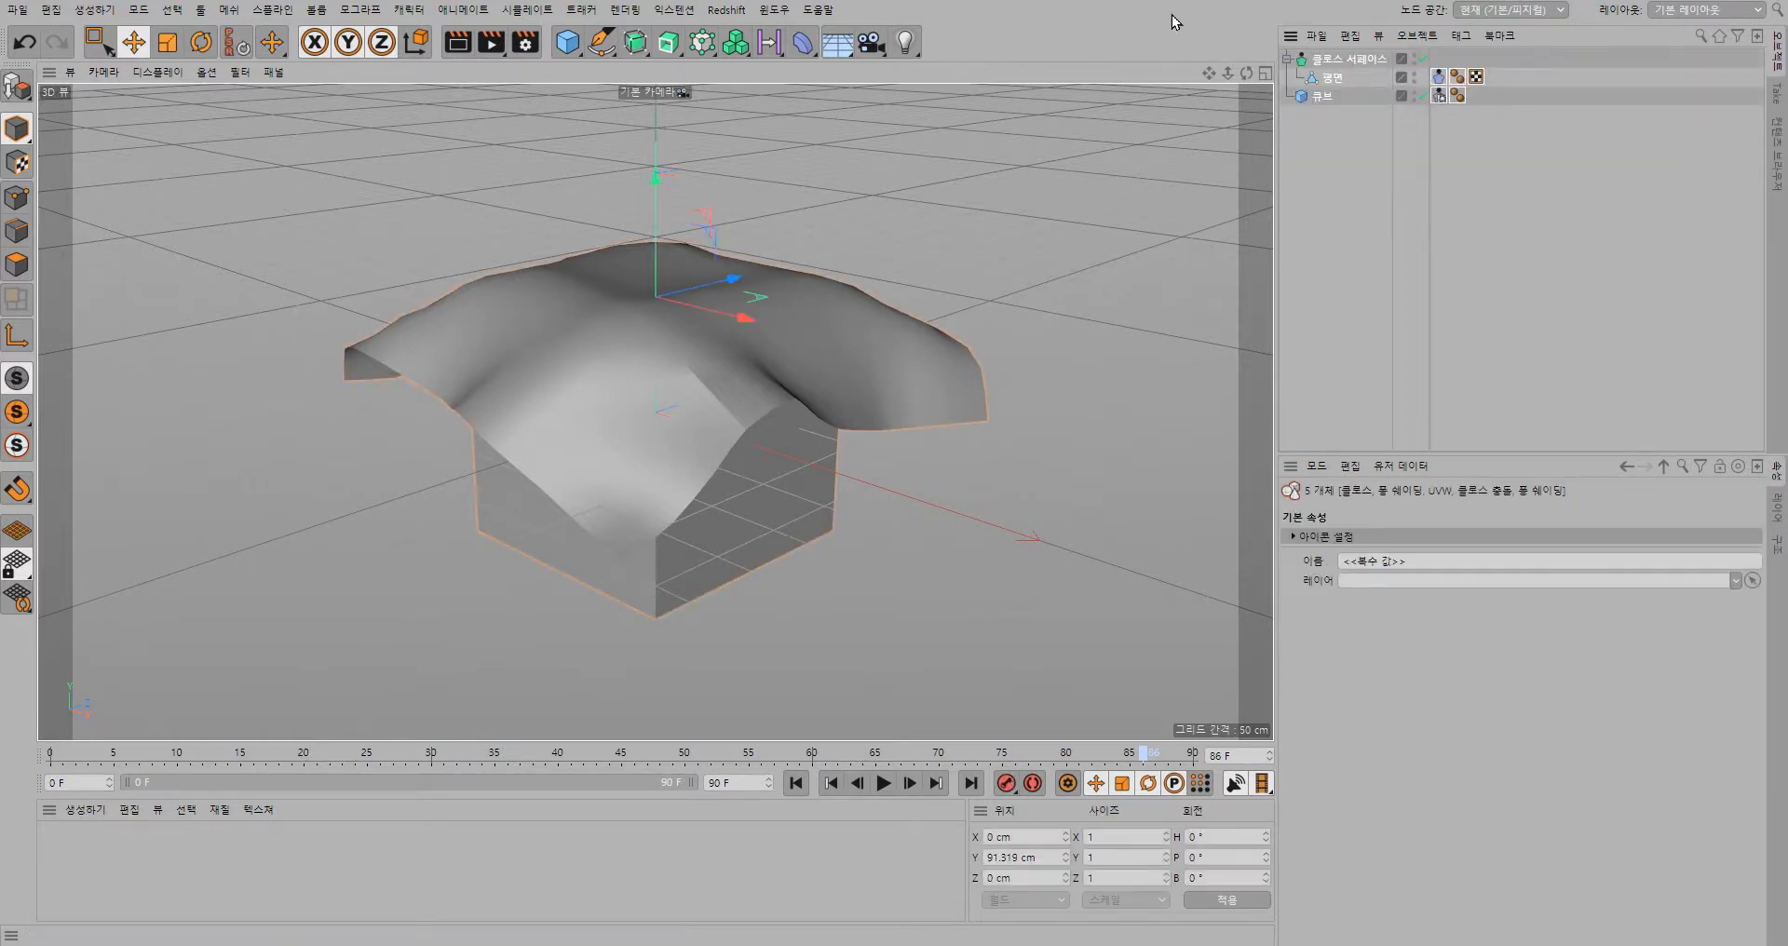
pyautogui.press('Delete')
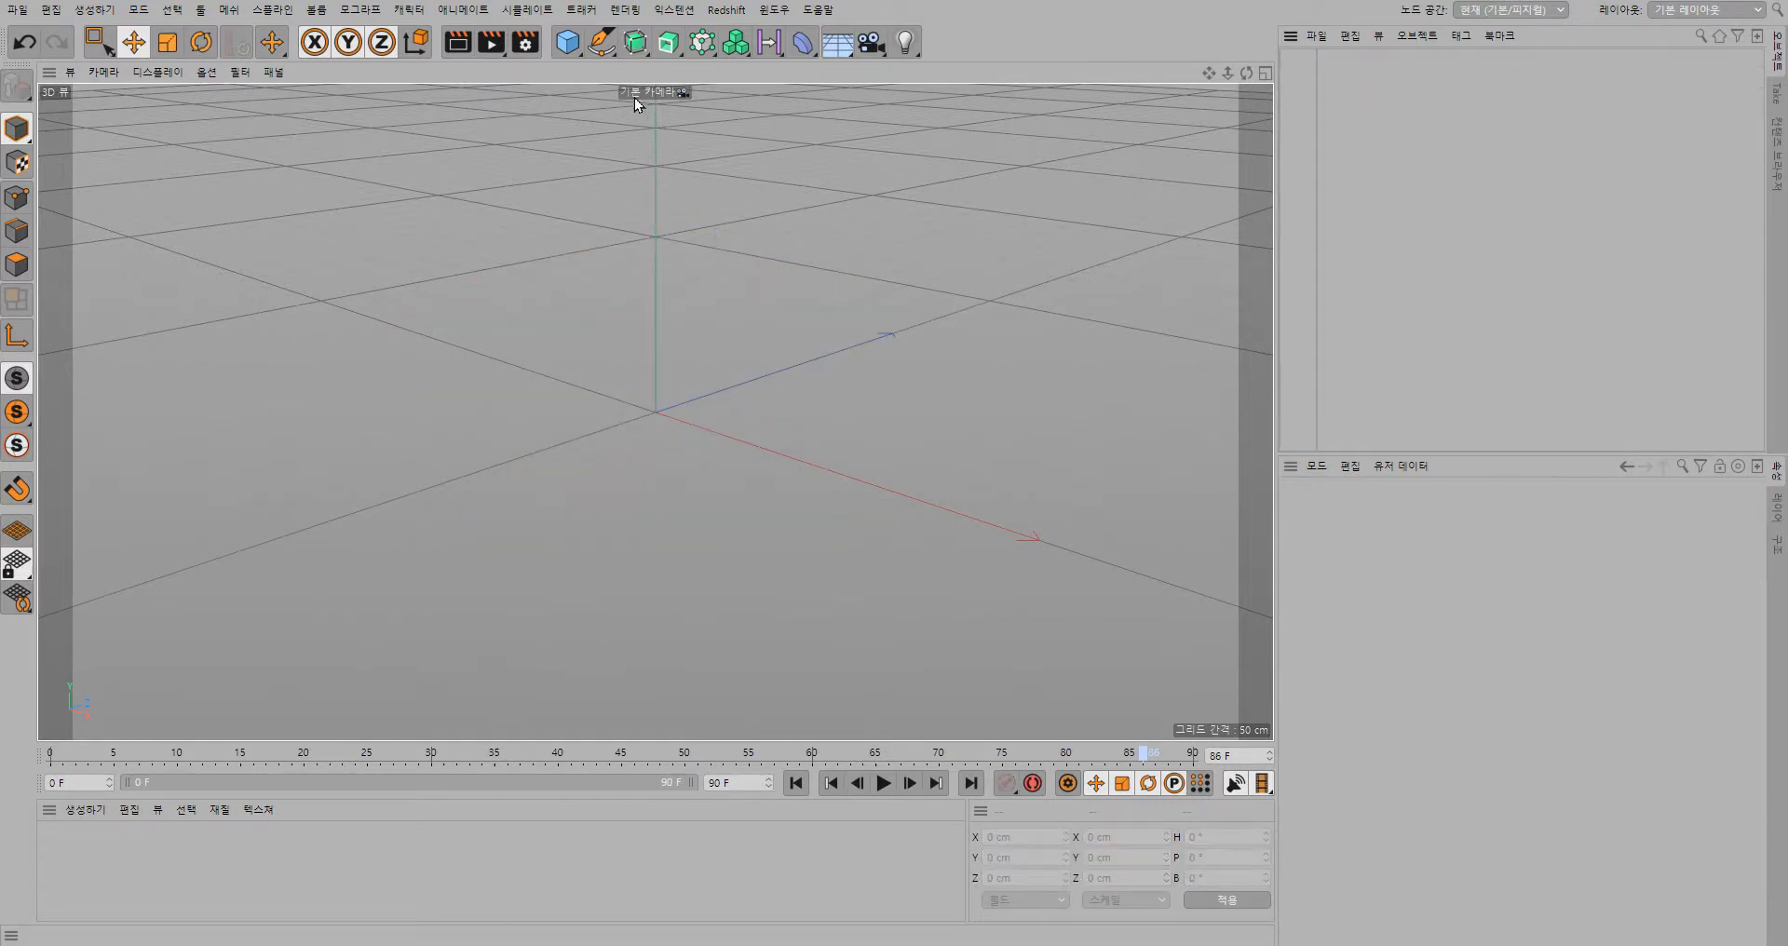
pyautogui.click(568, 43)
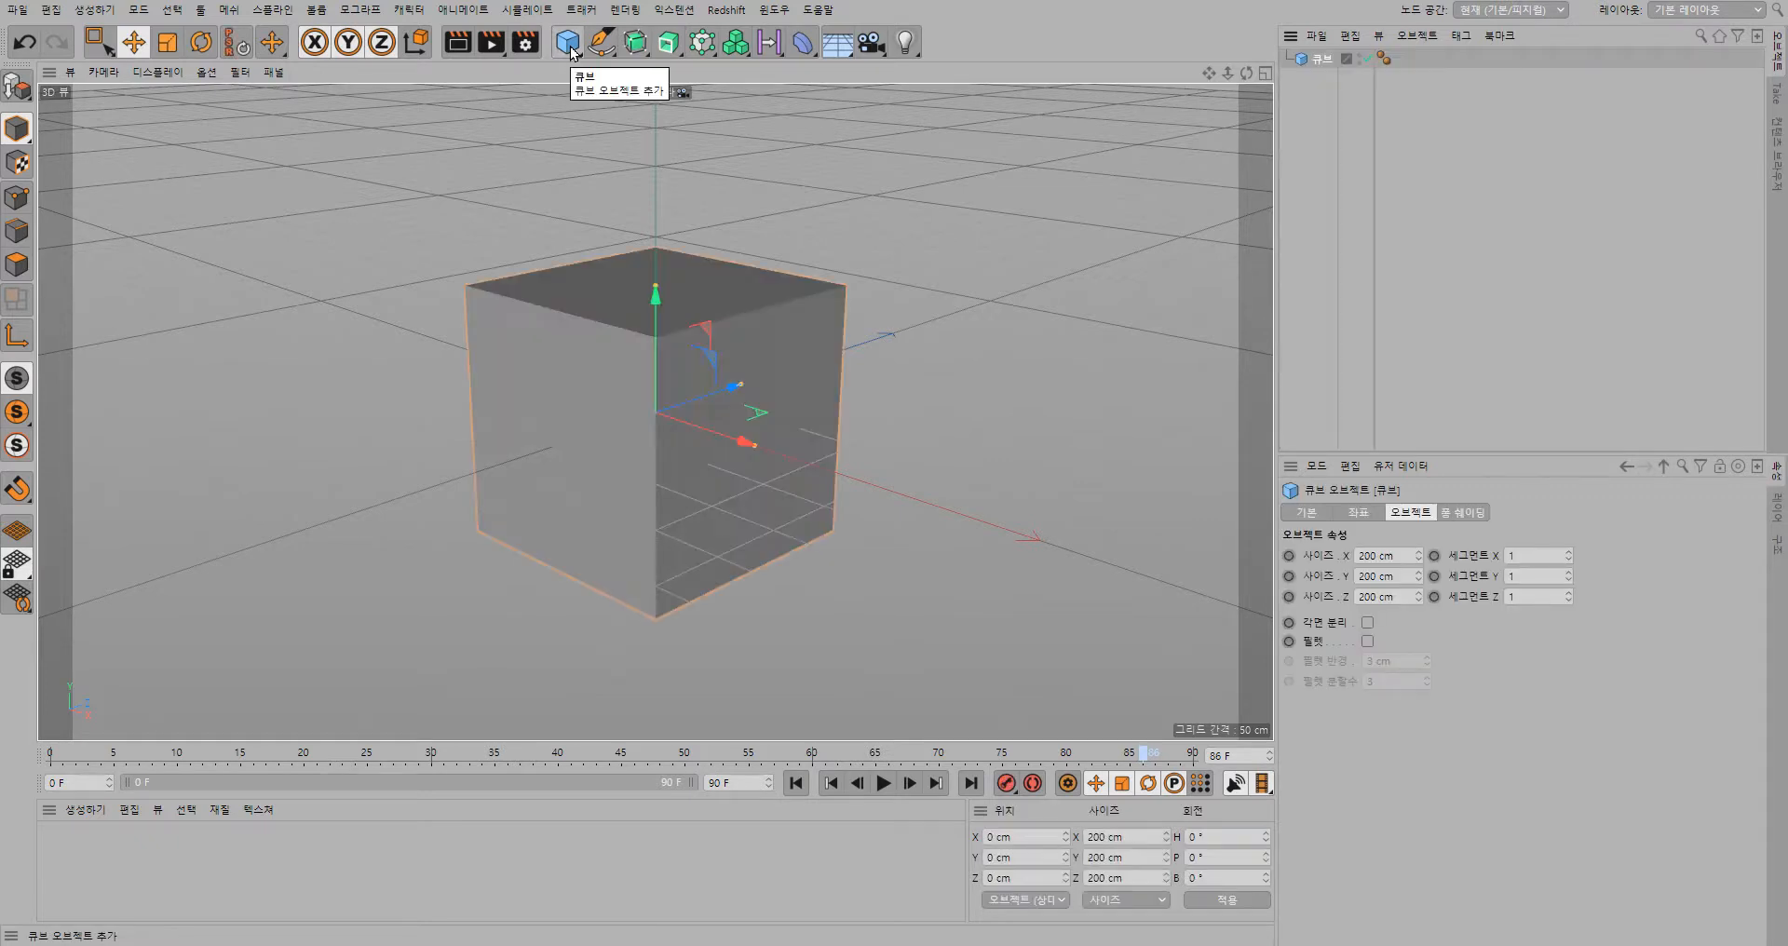
pyautogui.moveTo(1459, 138); pyautogui.dragTo(1205, 17)
pyautogui.press('Delete')
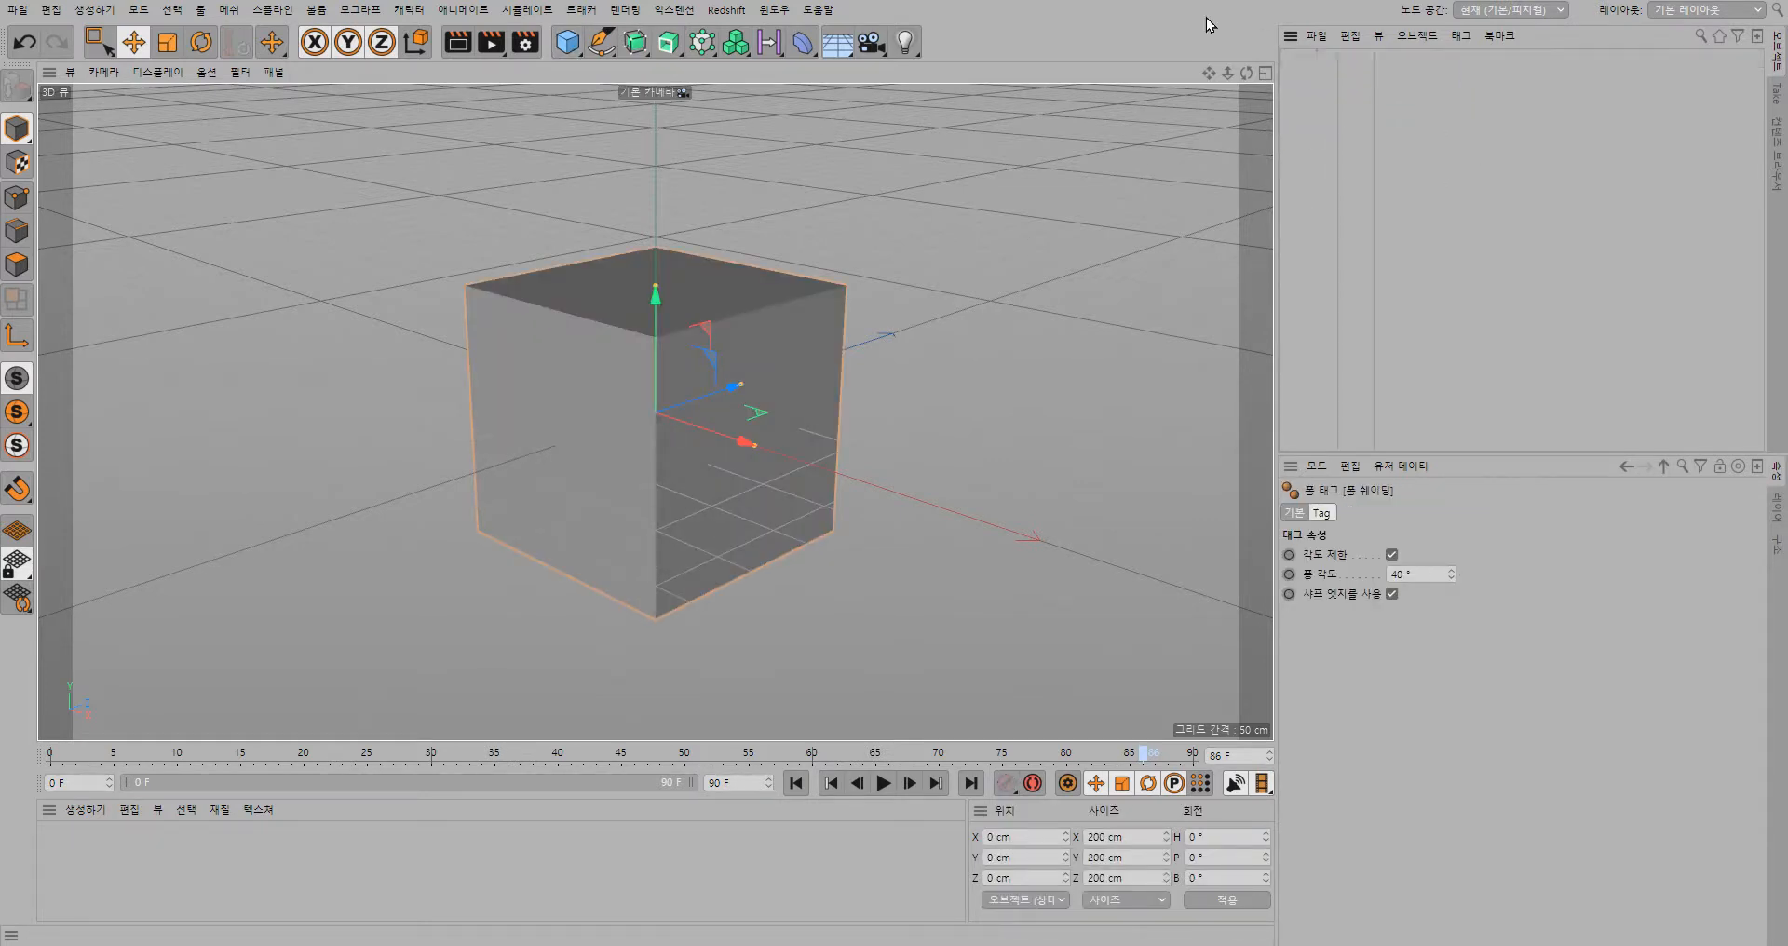
# - Add a cylinder with a radius of 10 cm, a height of 1200 cm and 1 height segment
pyautogui.click(570, 43)
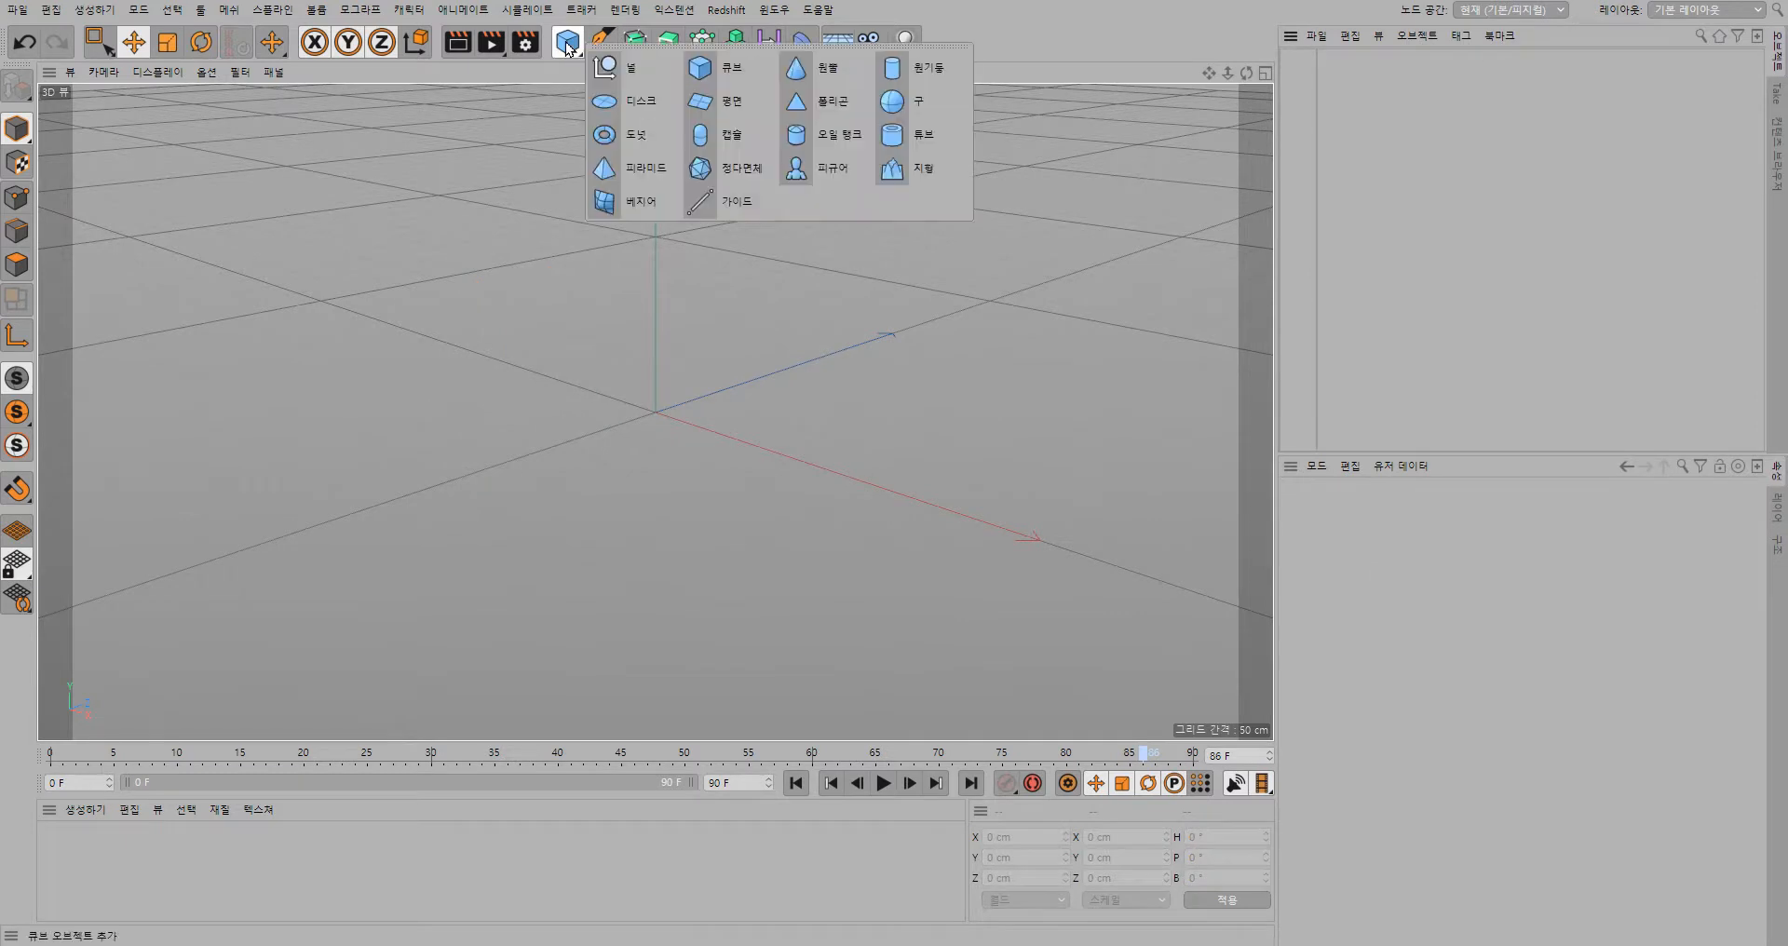
pyautogui.click(901, 82)
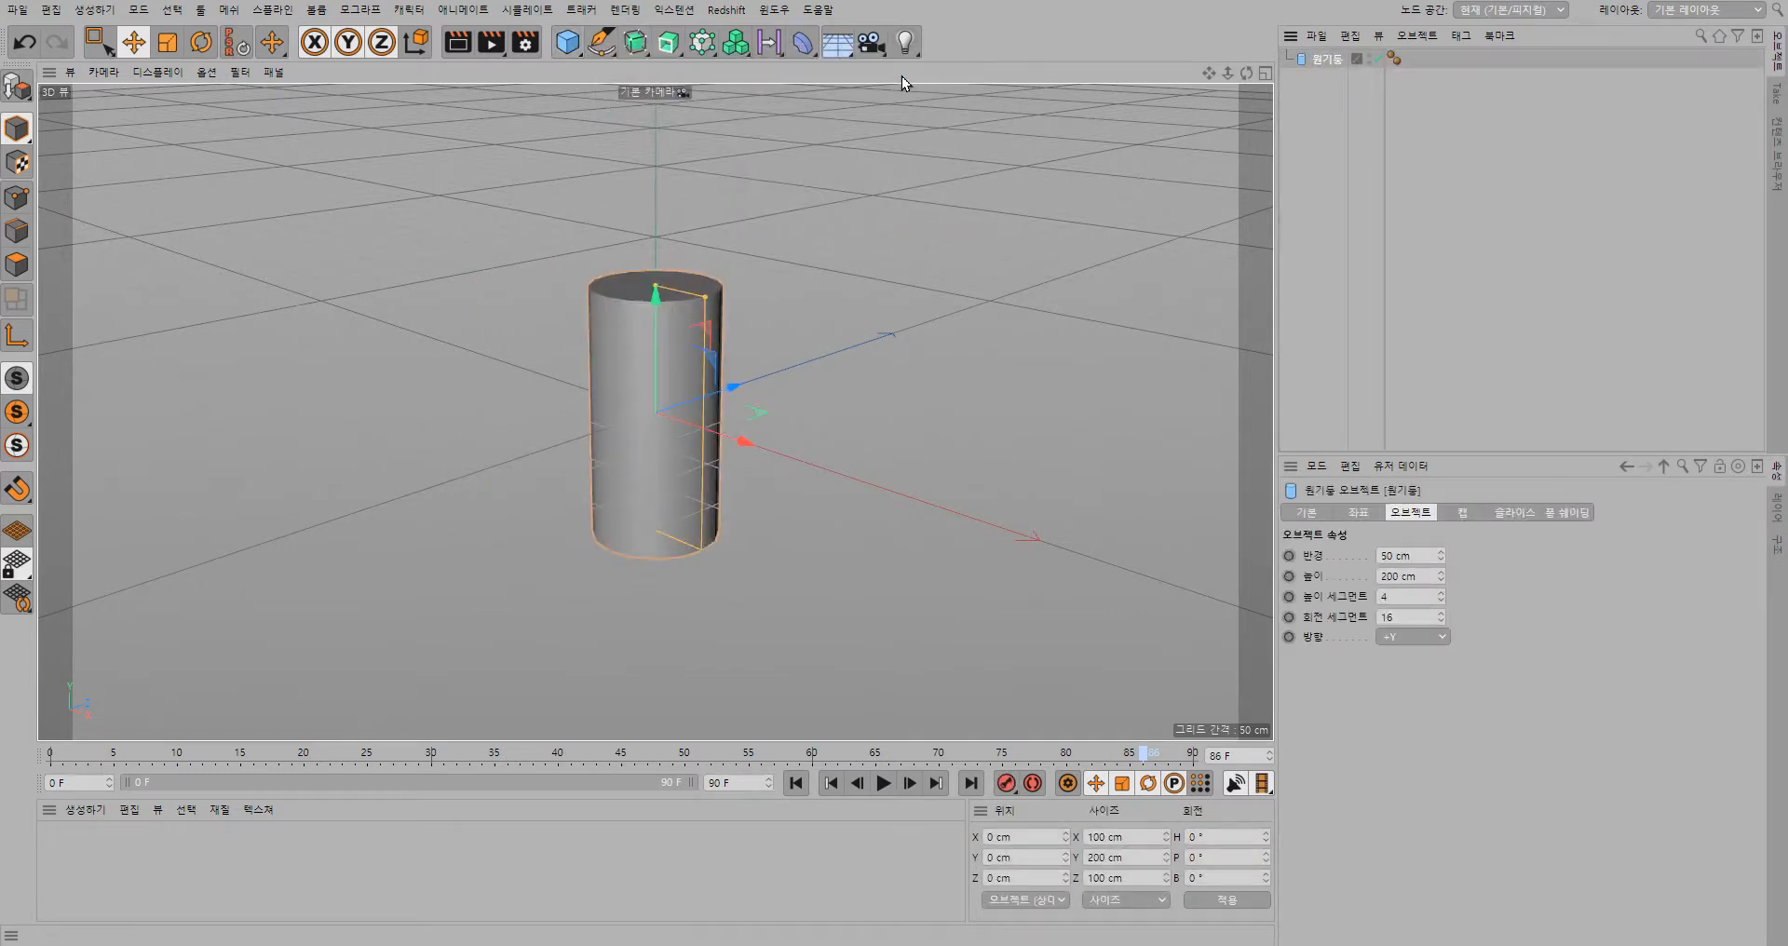
pyautogui.click(1411, 556)
pyautogui.write('10')
pyautogui.press('Tab')
pyautogui.write('12')
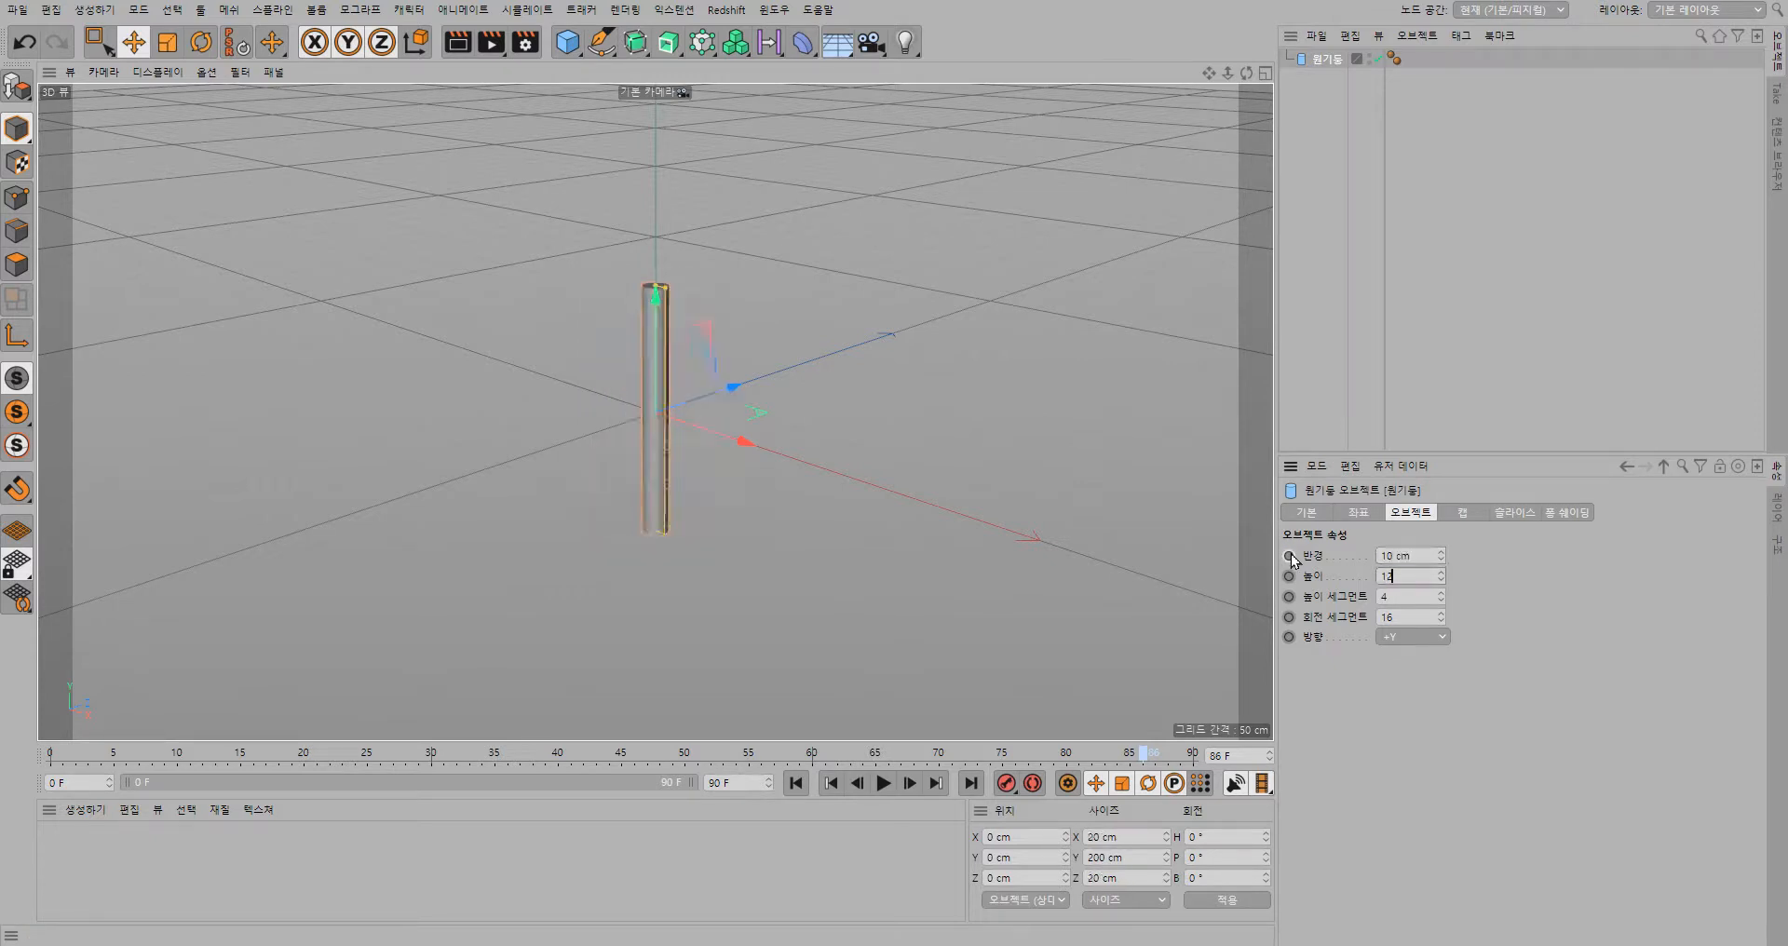
pyautogui.press('Tab')
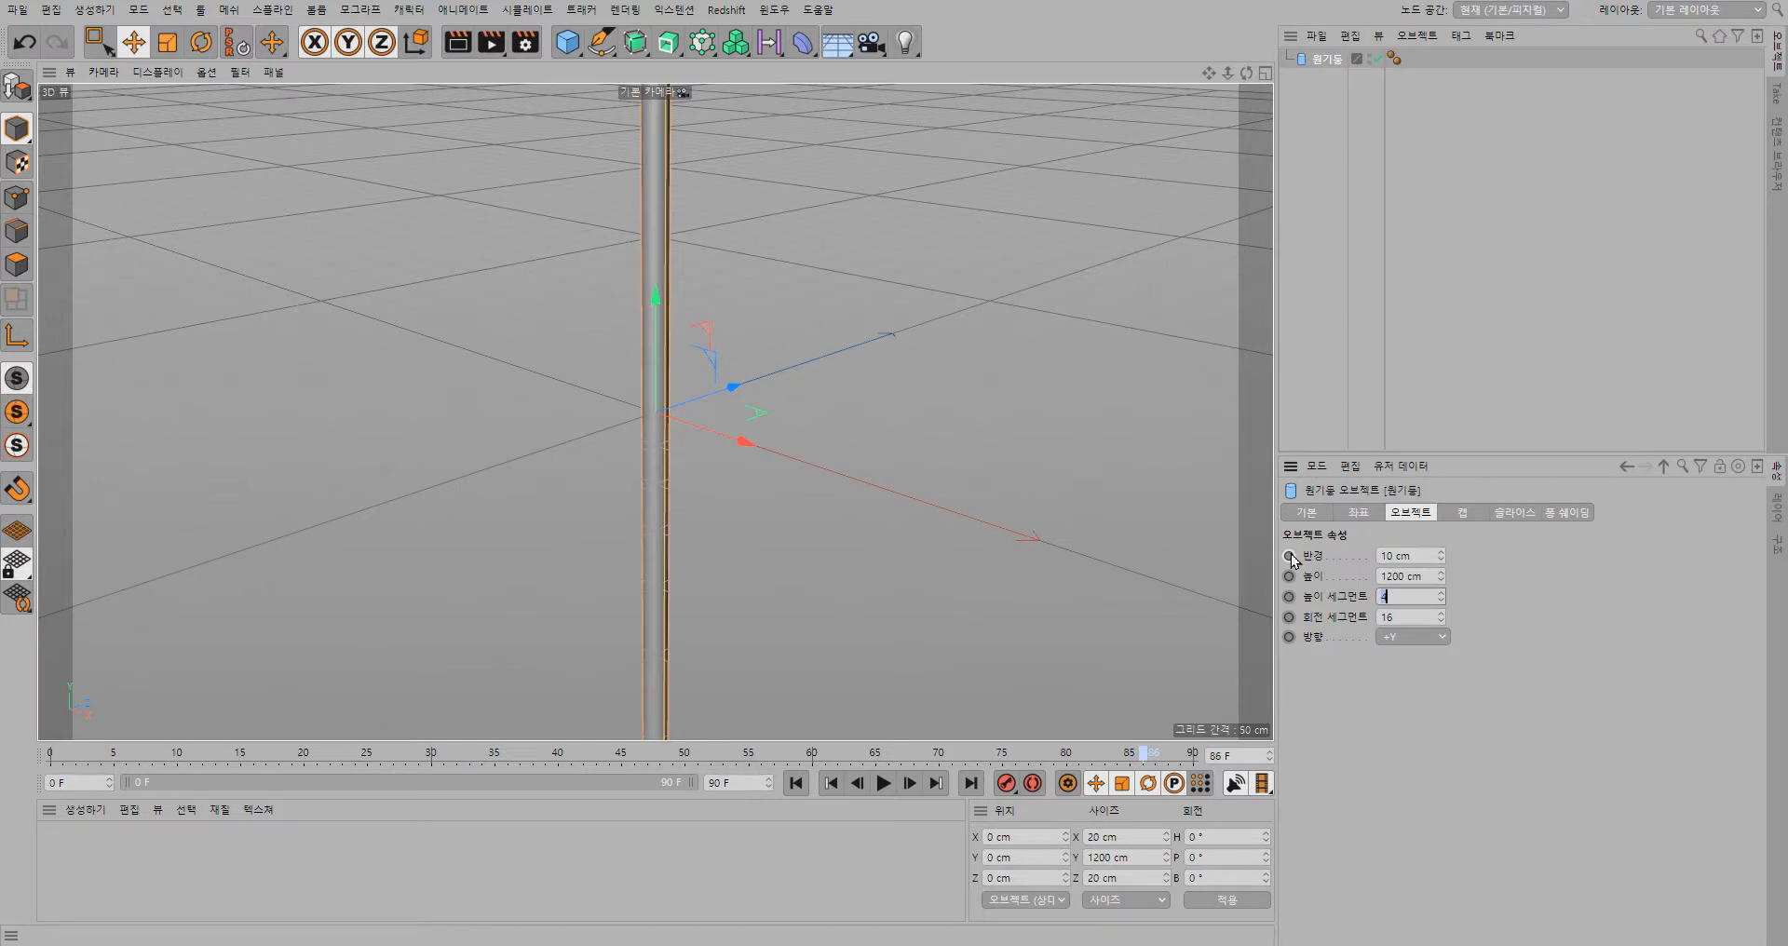
pyautogui.write('1')
pyautogui.press('Tab')
pyautogui.click(1432, 694)
# - Raise the cylinder to a Y position of about 601 cm so its base stands on the ground grid
pyautogui.moveTo(656, 337); pyautogui.dragTo(625, 88)
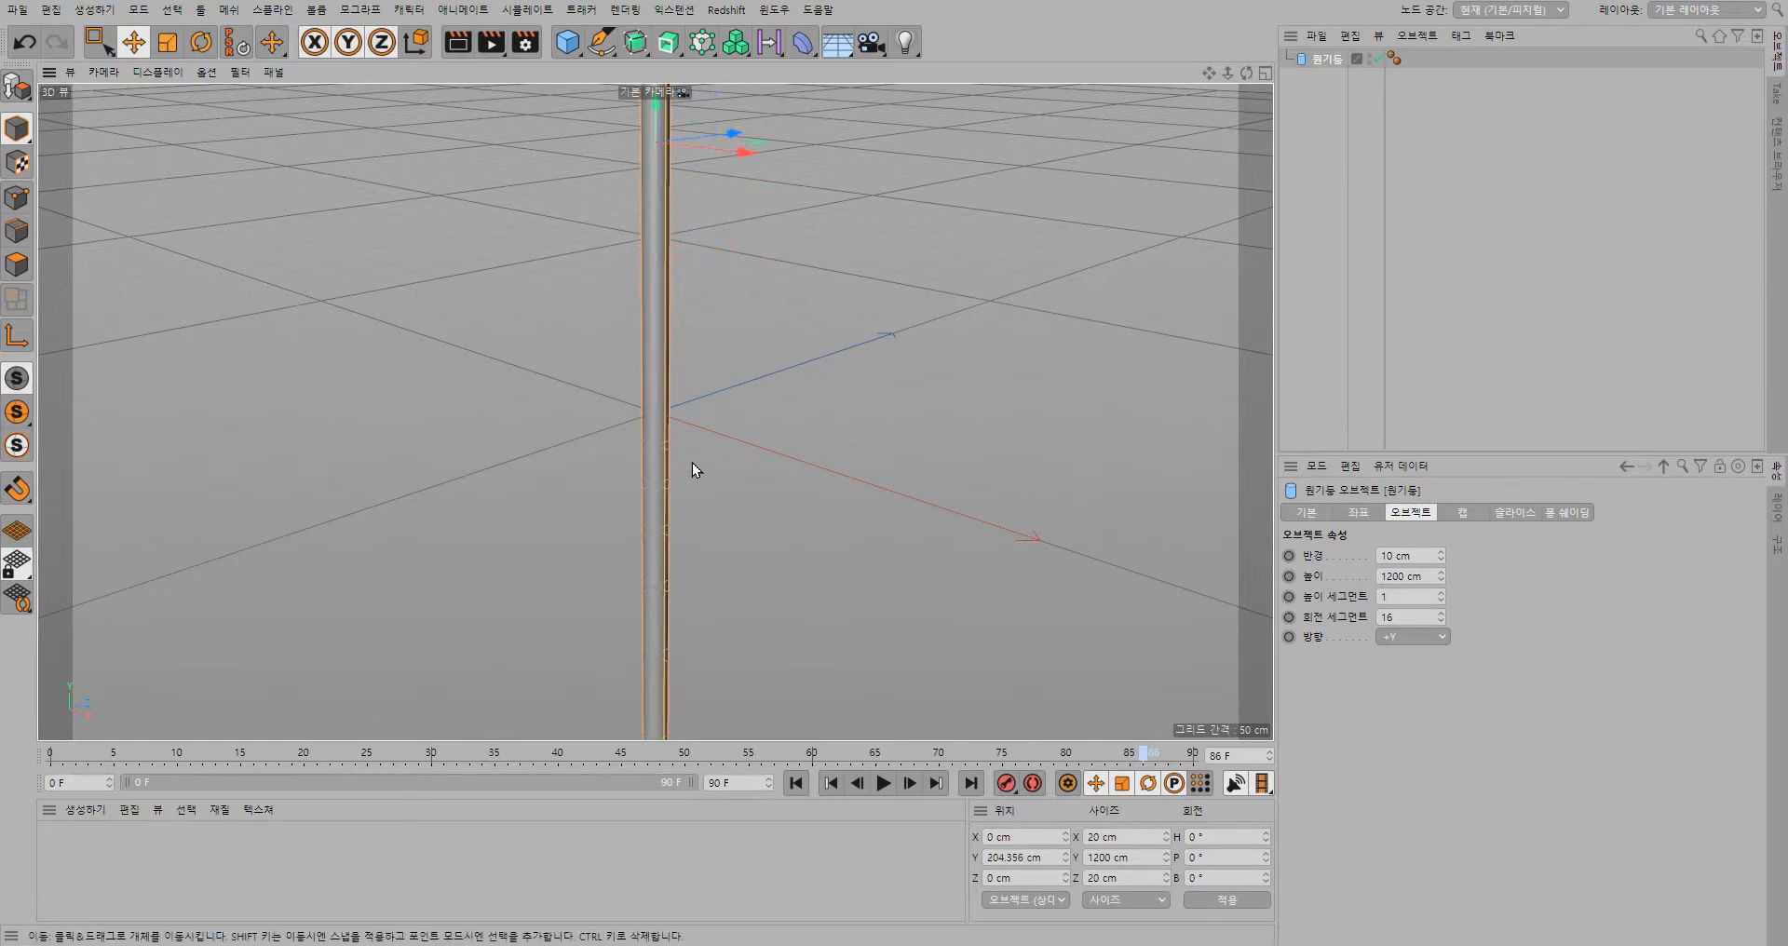
pyautogui.scroll(-10, 673, 524)
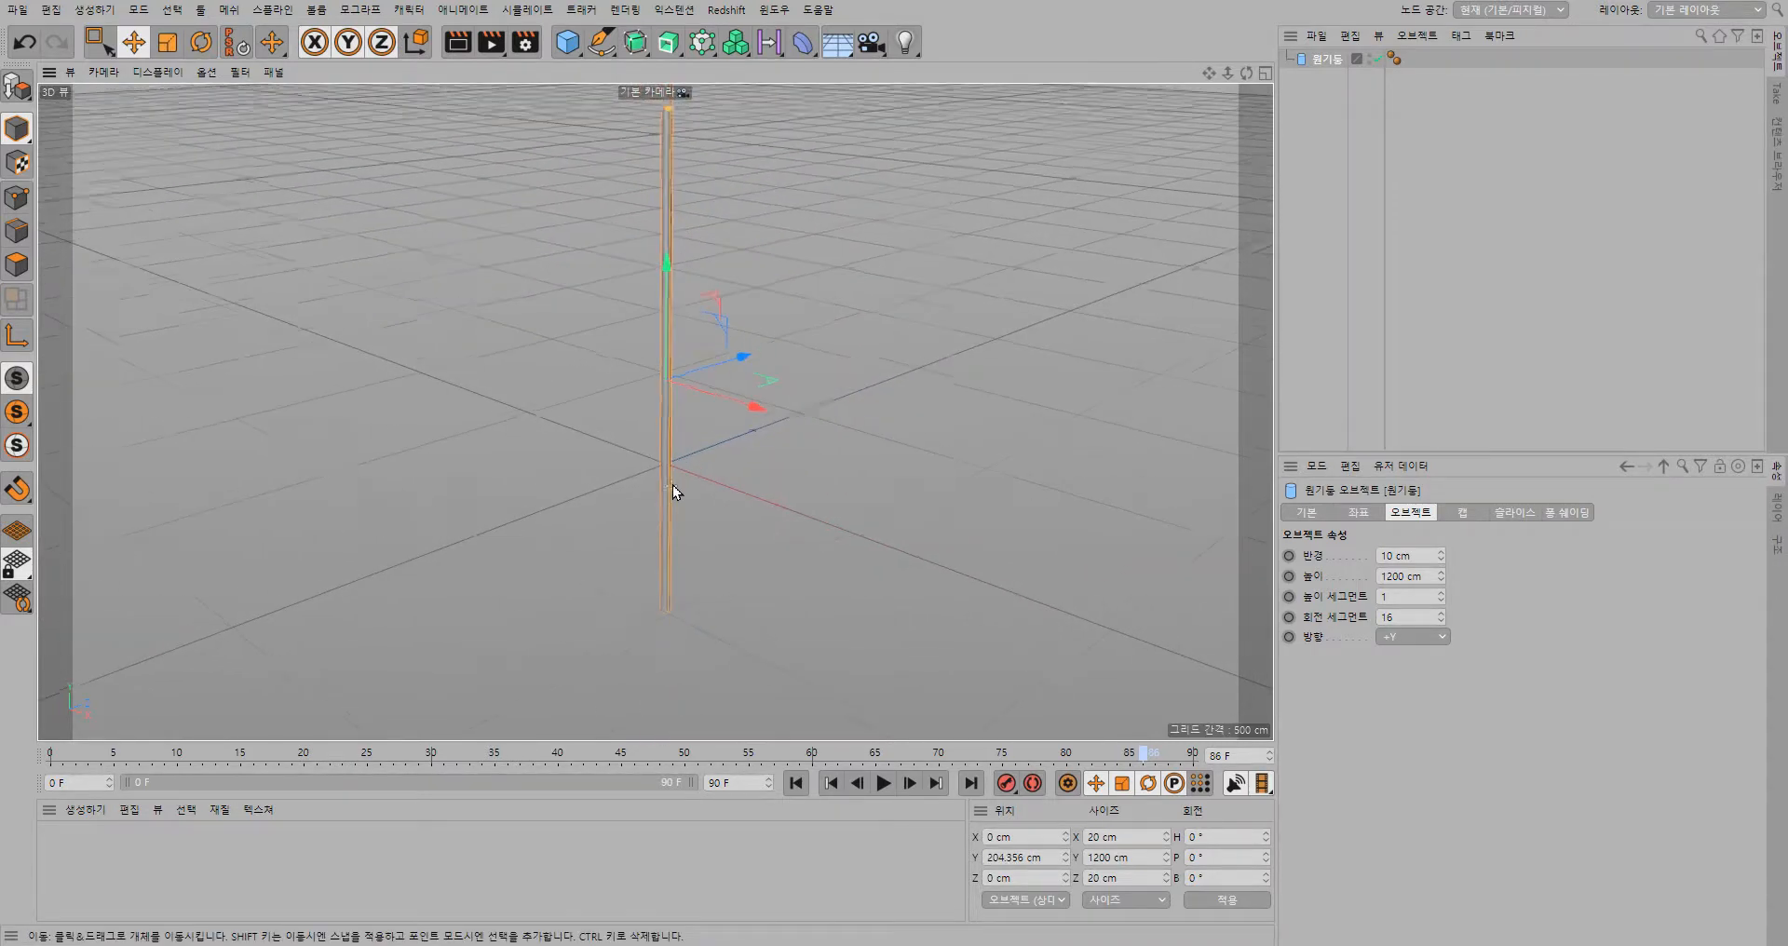
pyautogui.scroll(-2, 673, 485)
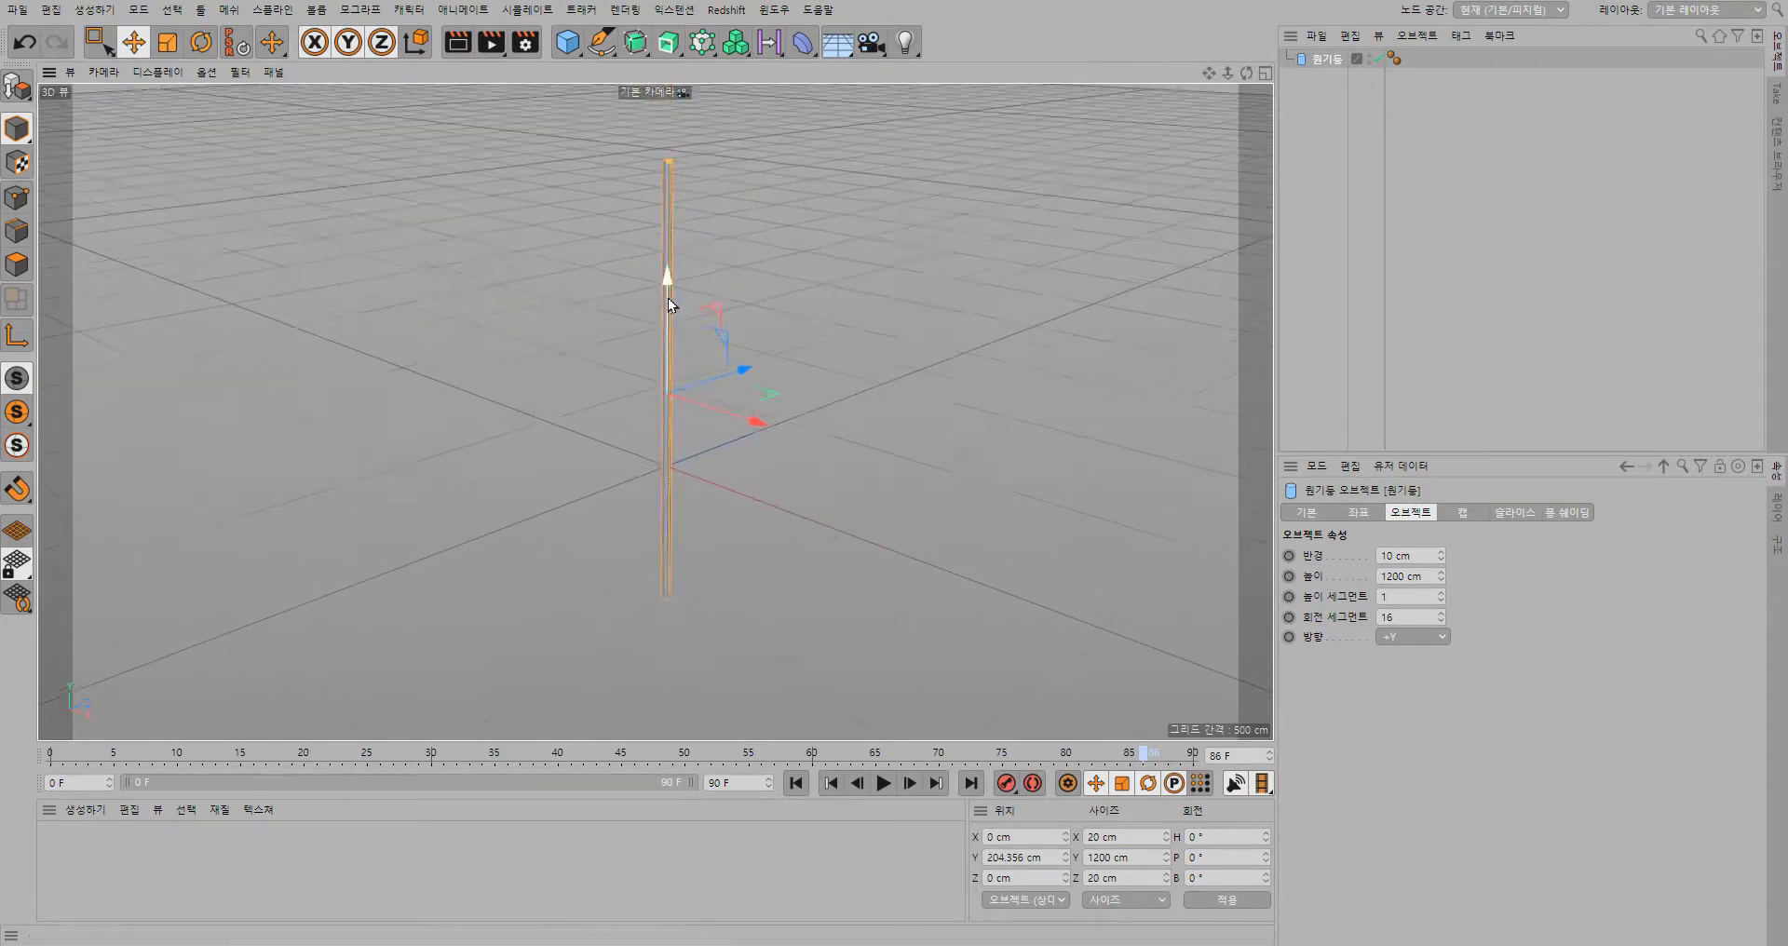
pyautogui.moveTo(669, 283); pyautogui.dragTo(652, 126)
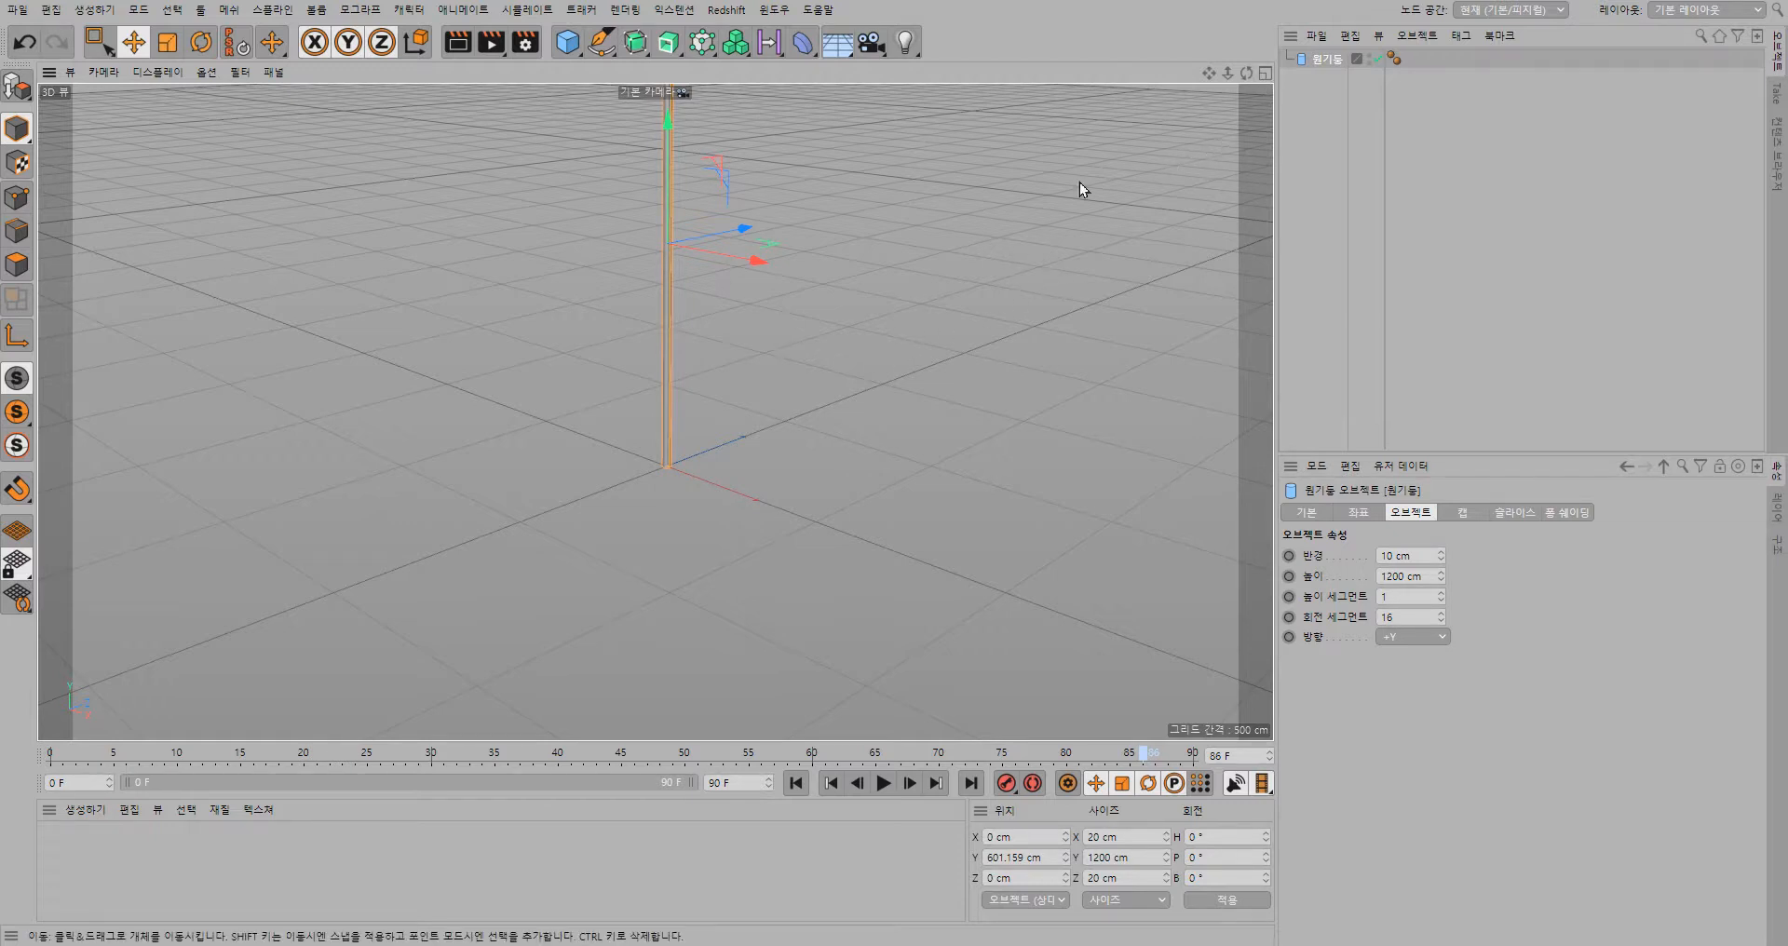
# - Add a sphere at the origin with a radius of 20 cm
pyautogui.click(567, 41)
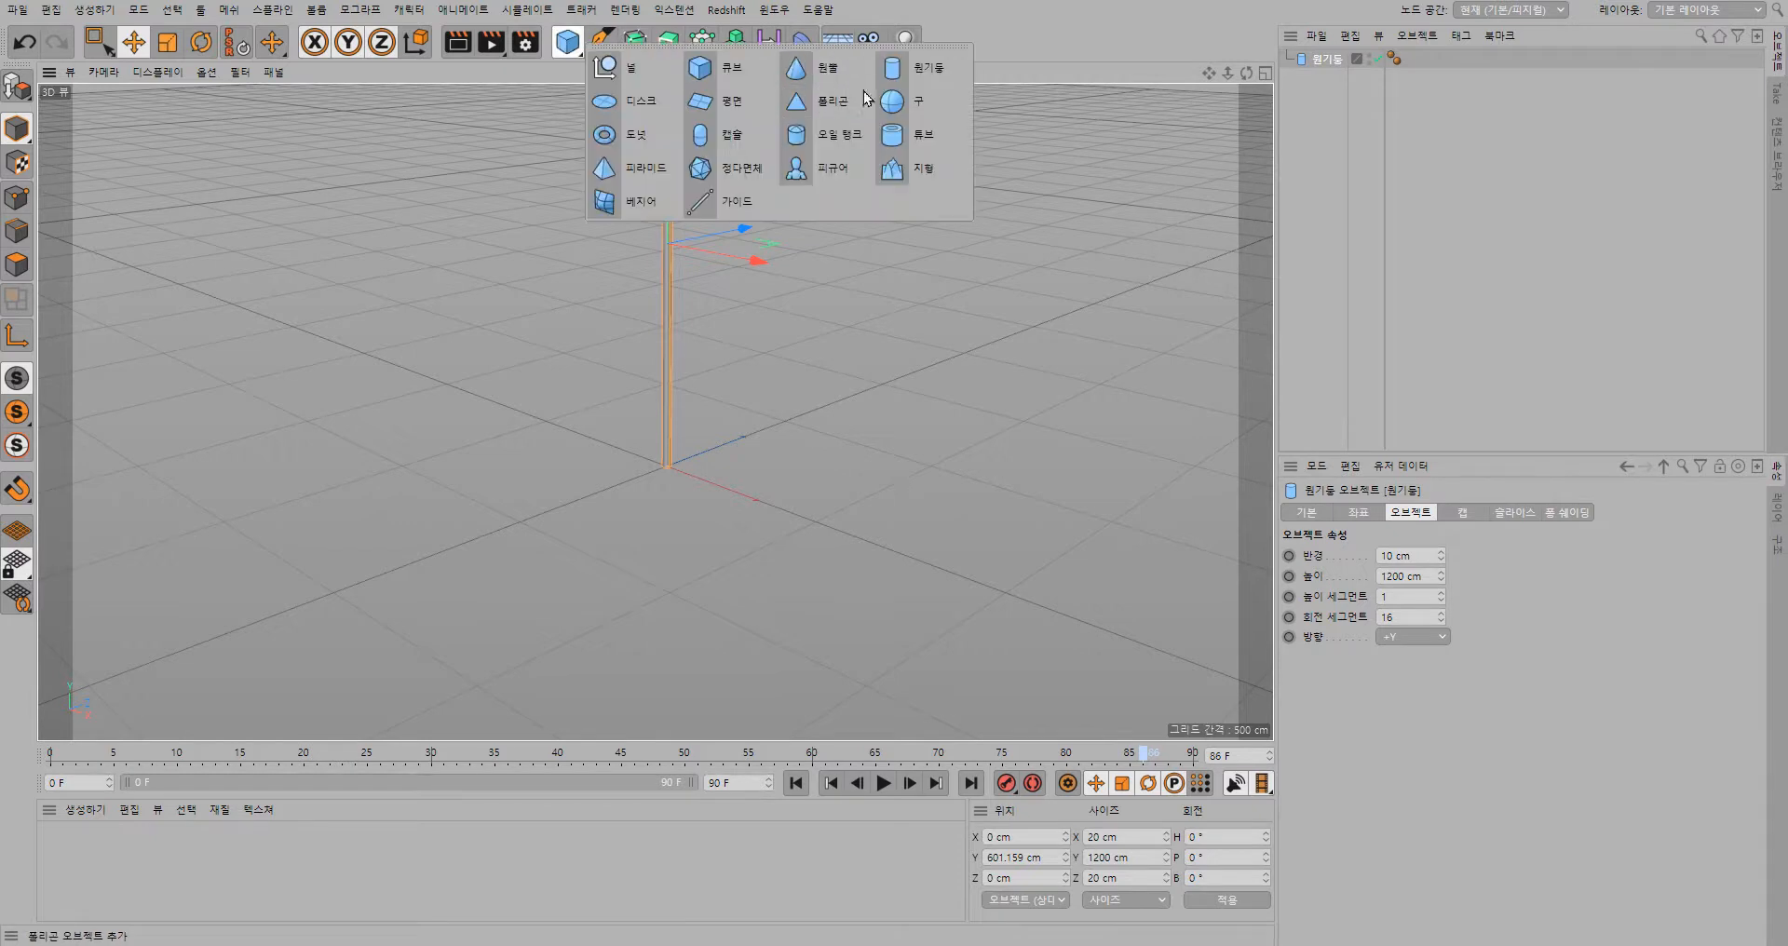
pyautogui.click(896, 101)
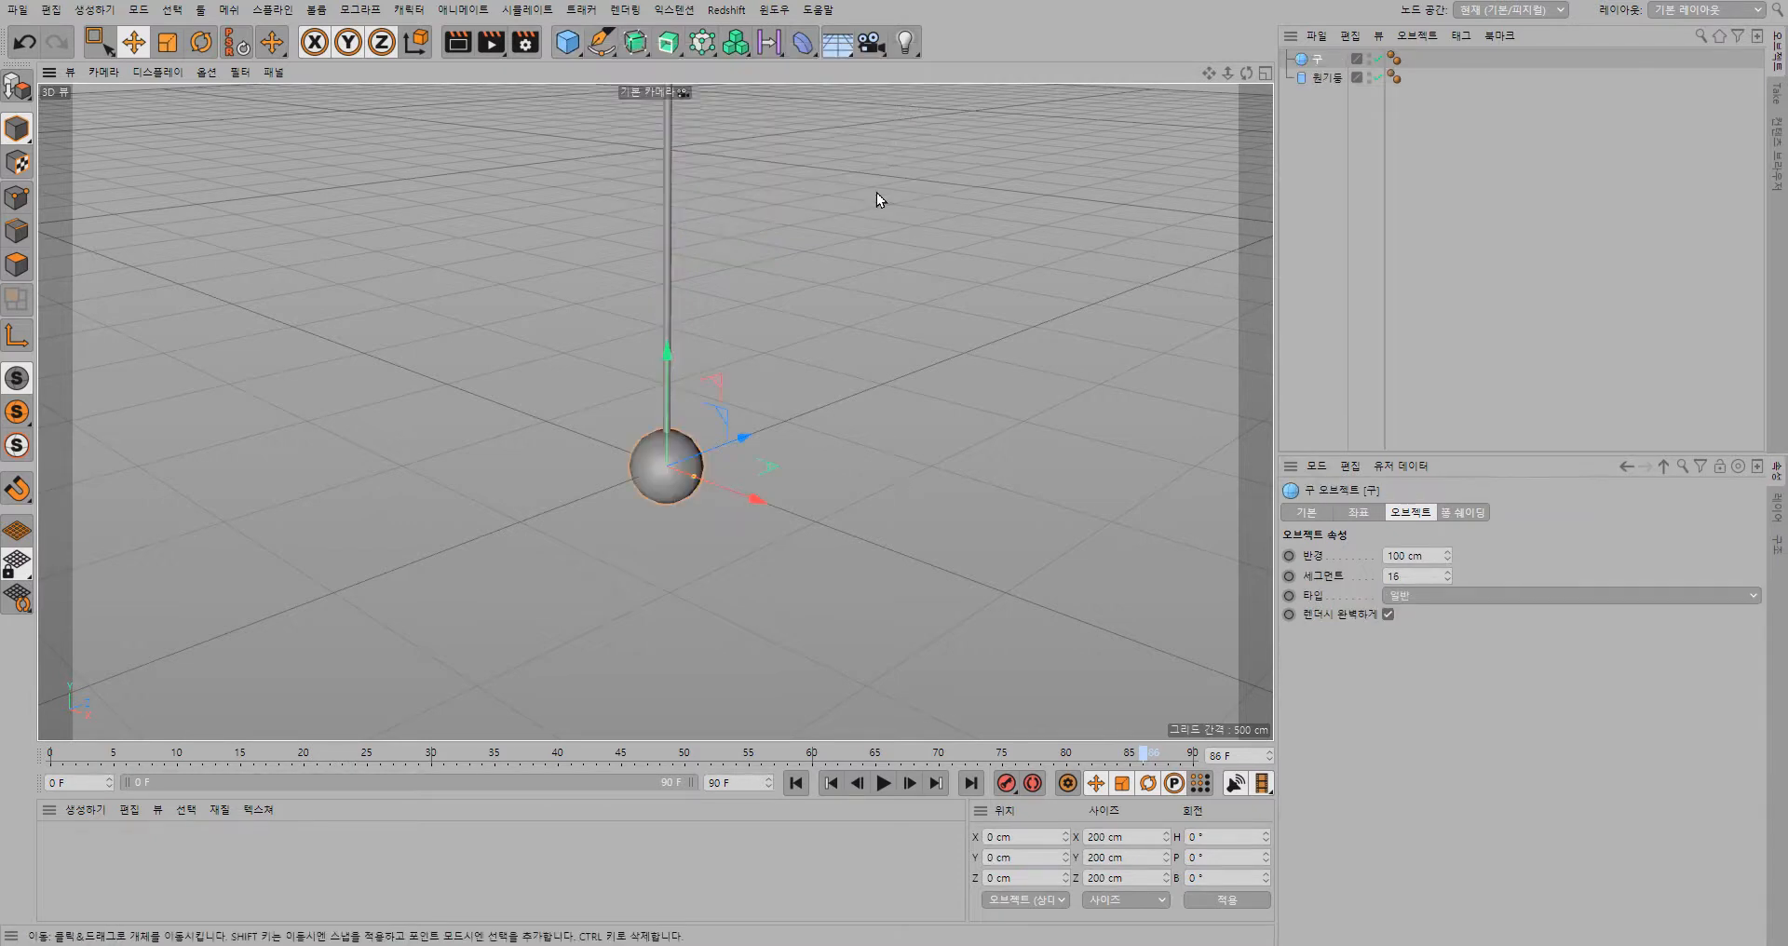
pyautogui.doubleClick(1416, 557)
pyautogui.write('20')
pyautogui.press('Return')
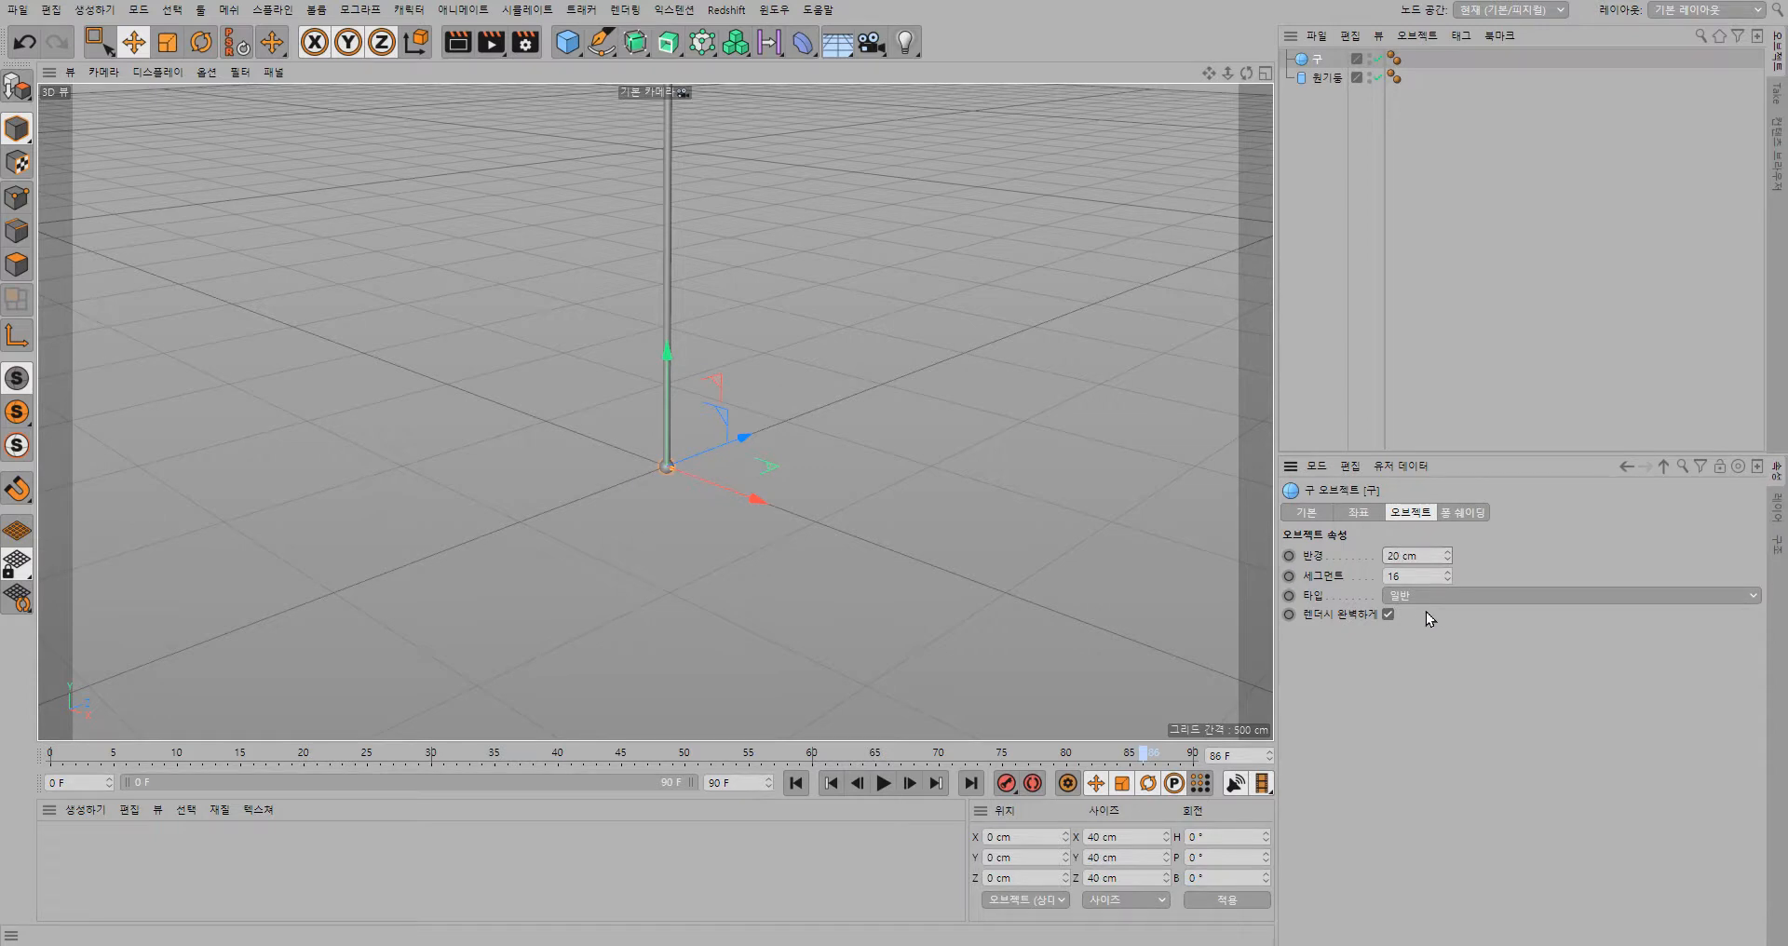
# - Move the sphere up onto the top end of the cylinder, to a Y position of about 1199 cm
pyautogui.moveTo(664, 357); pyautogui.dragTo(631, 75)
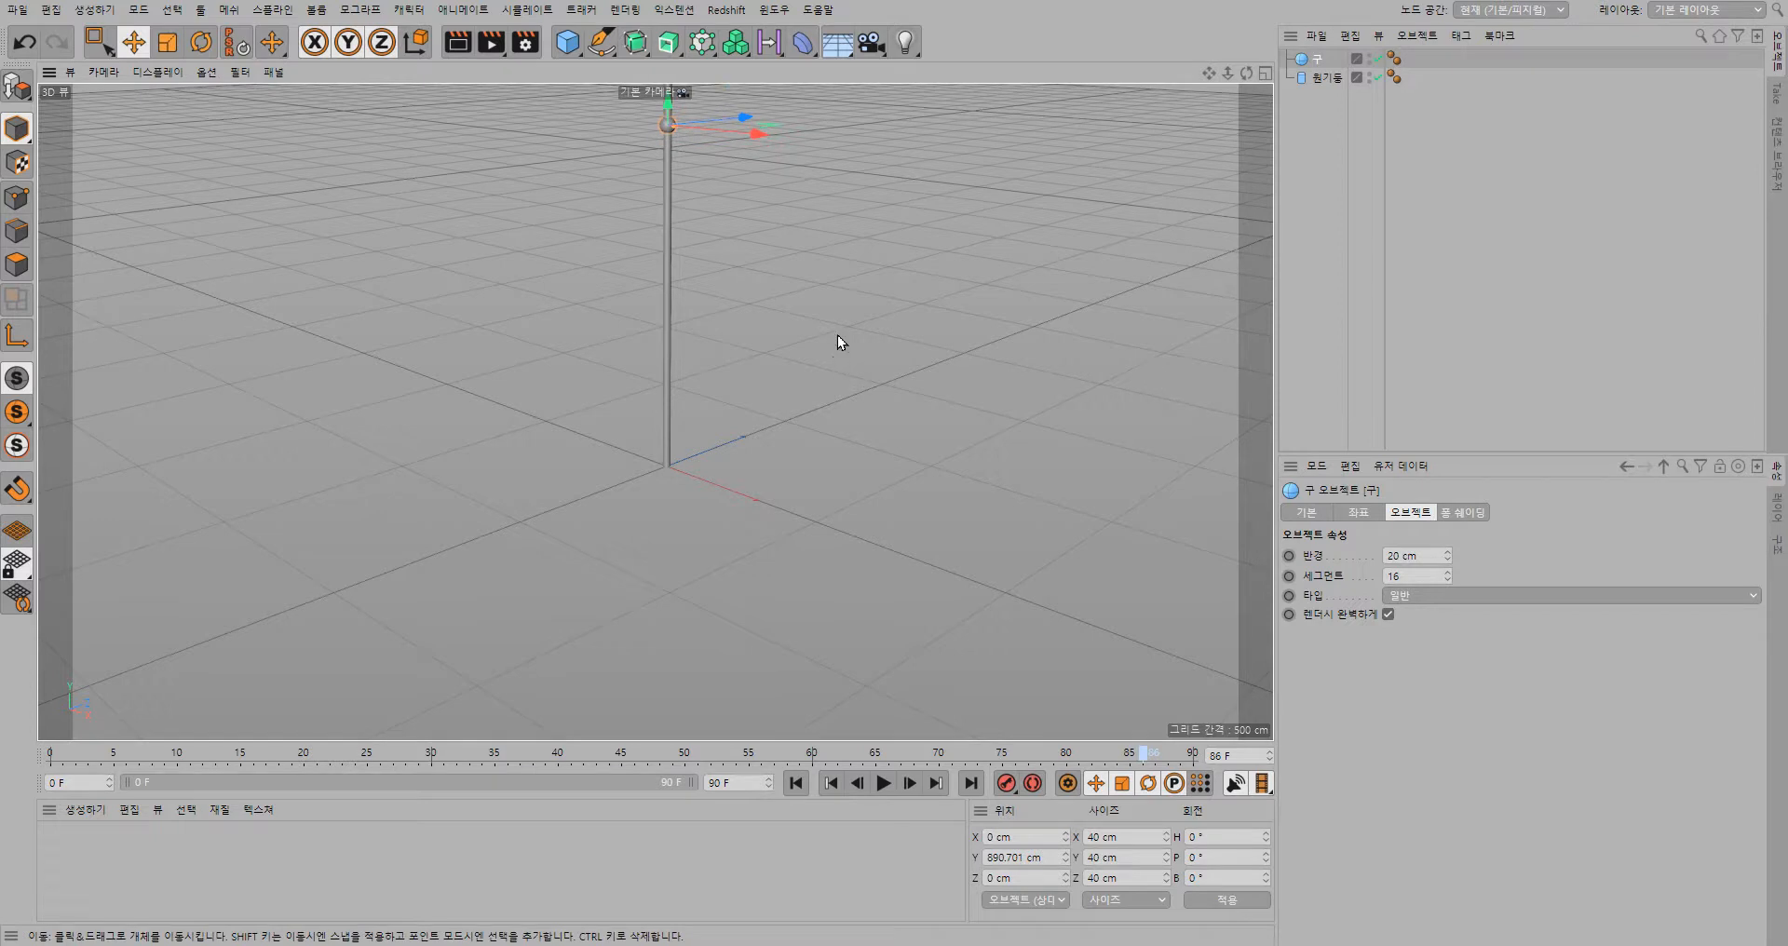
pyautogui.keyDown('alt'); pyautogui.moveTo(762, 260); pyautogui.dragTo(787, 667, button='middle'); pyautogui.keyUp('alt')
pyautogui.moveTo(693, 428); pyautogui.dragTo(701, 297)
pyautogui.scroll(5, 711, 442)
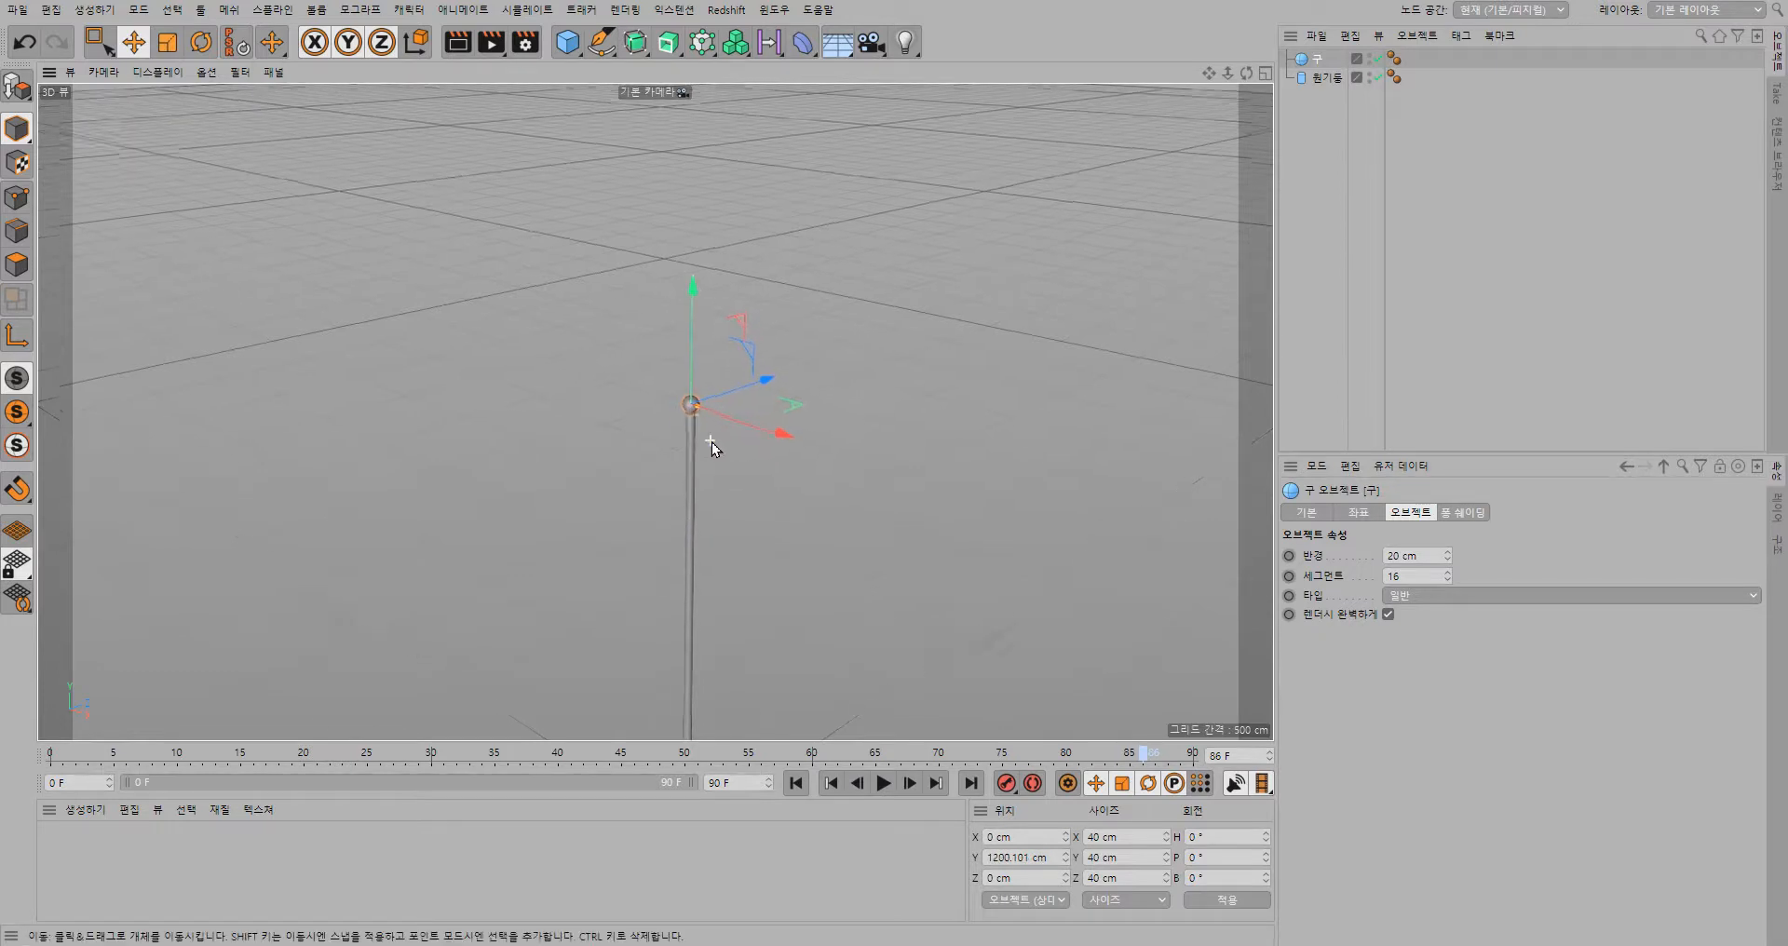
pyautogui.scroll(2, 670, 419)
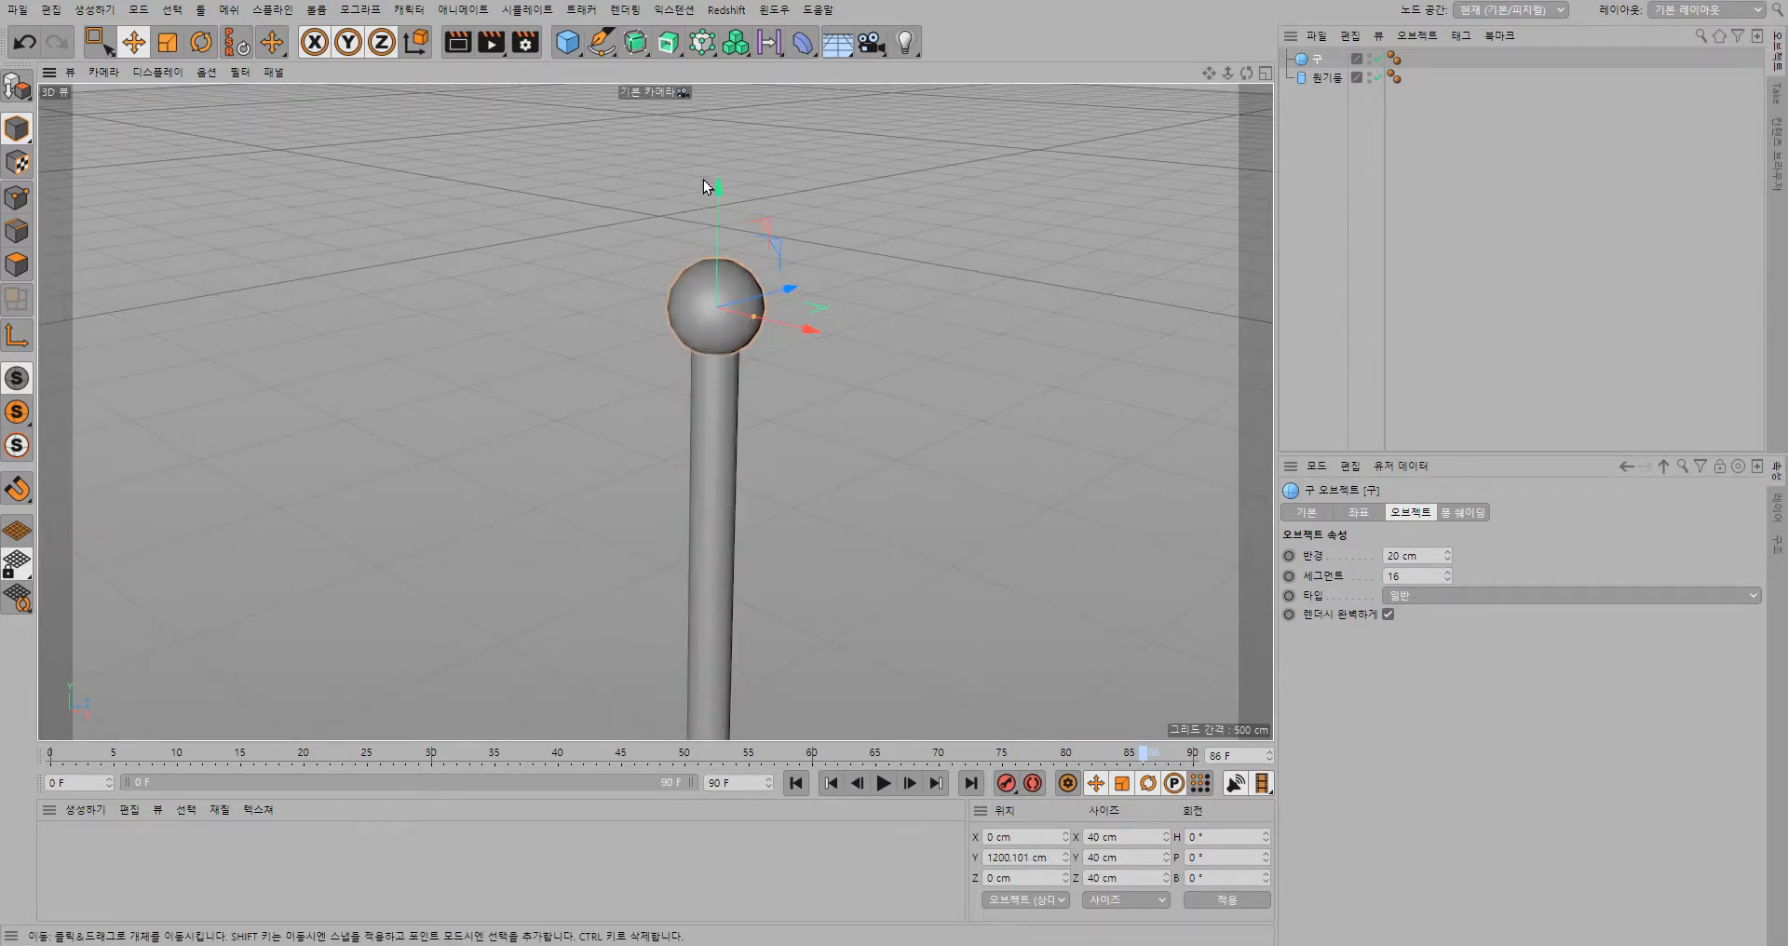
pyautogui.moveTo(712, 185); pyautogui.dragTo(717, 190)
# - Set the sphere's segments to 36
pyautogui.click(1416, 576)
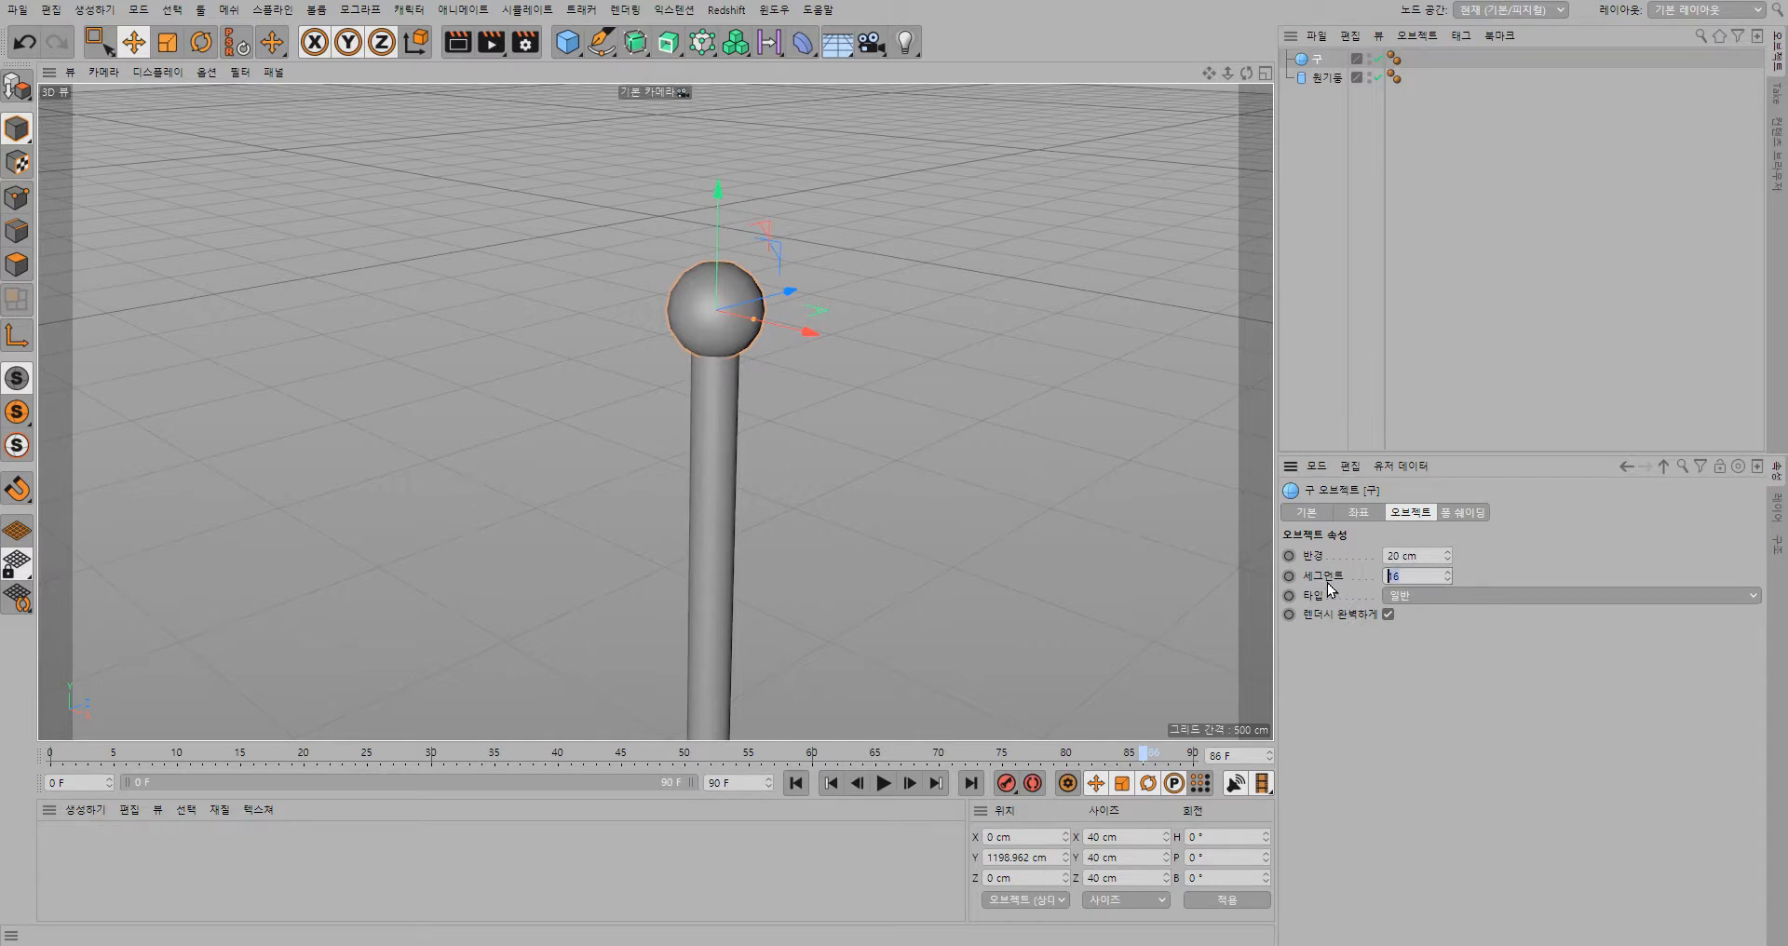
pyautogui.write('36')
pyautogui.press('Return')
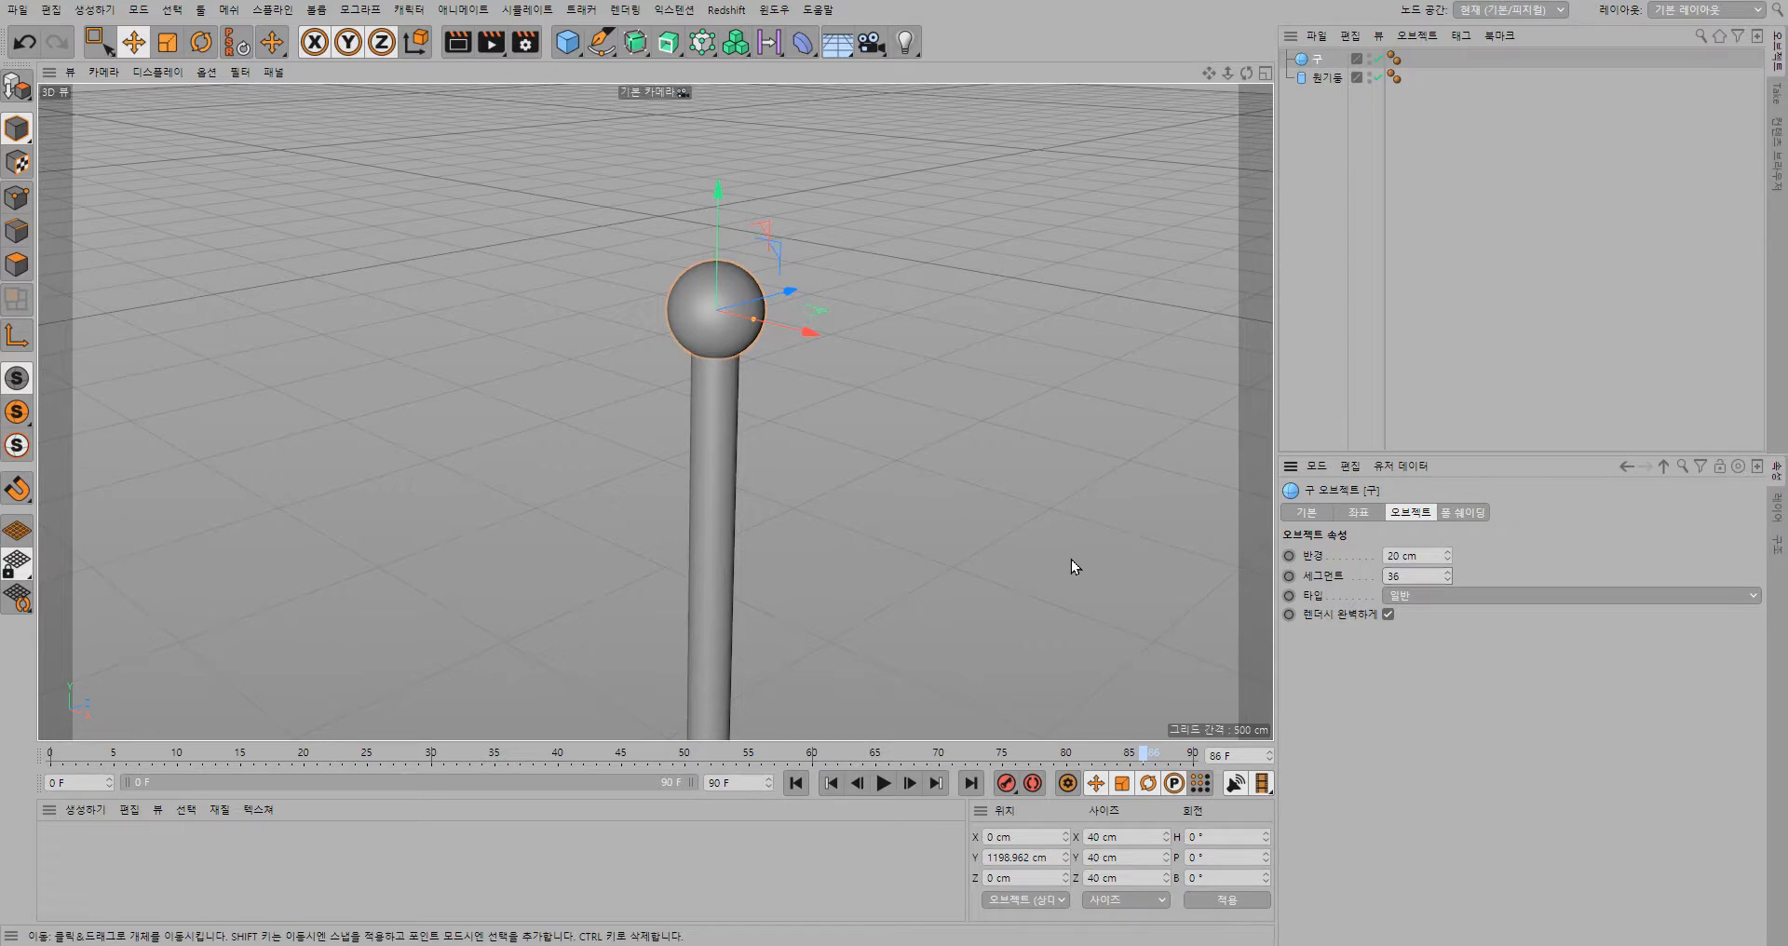
# - Merge the sphere and the cylinder into one polygon object, deleting the original objects
pyautogui.click(990, 523)
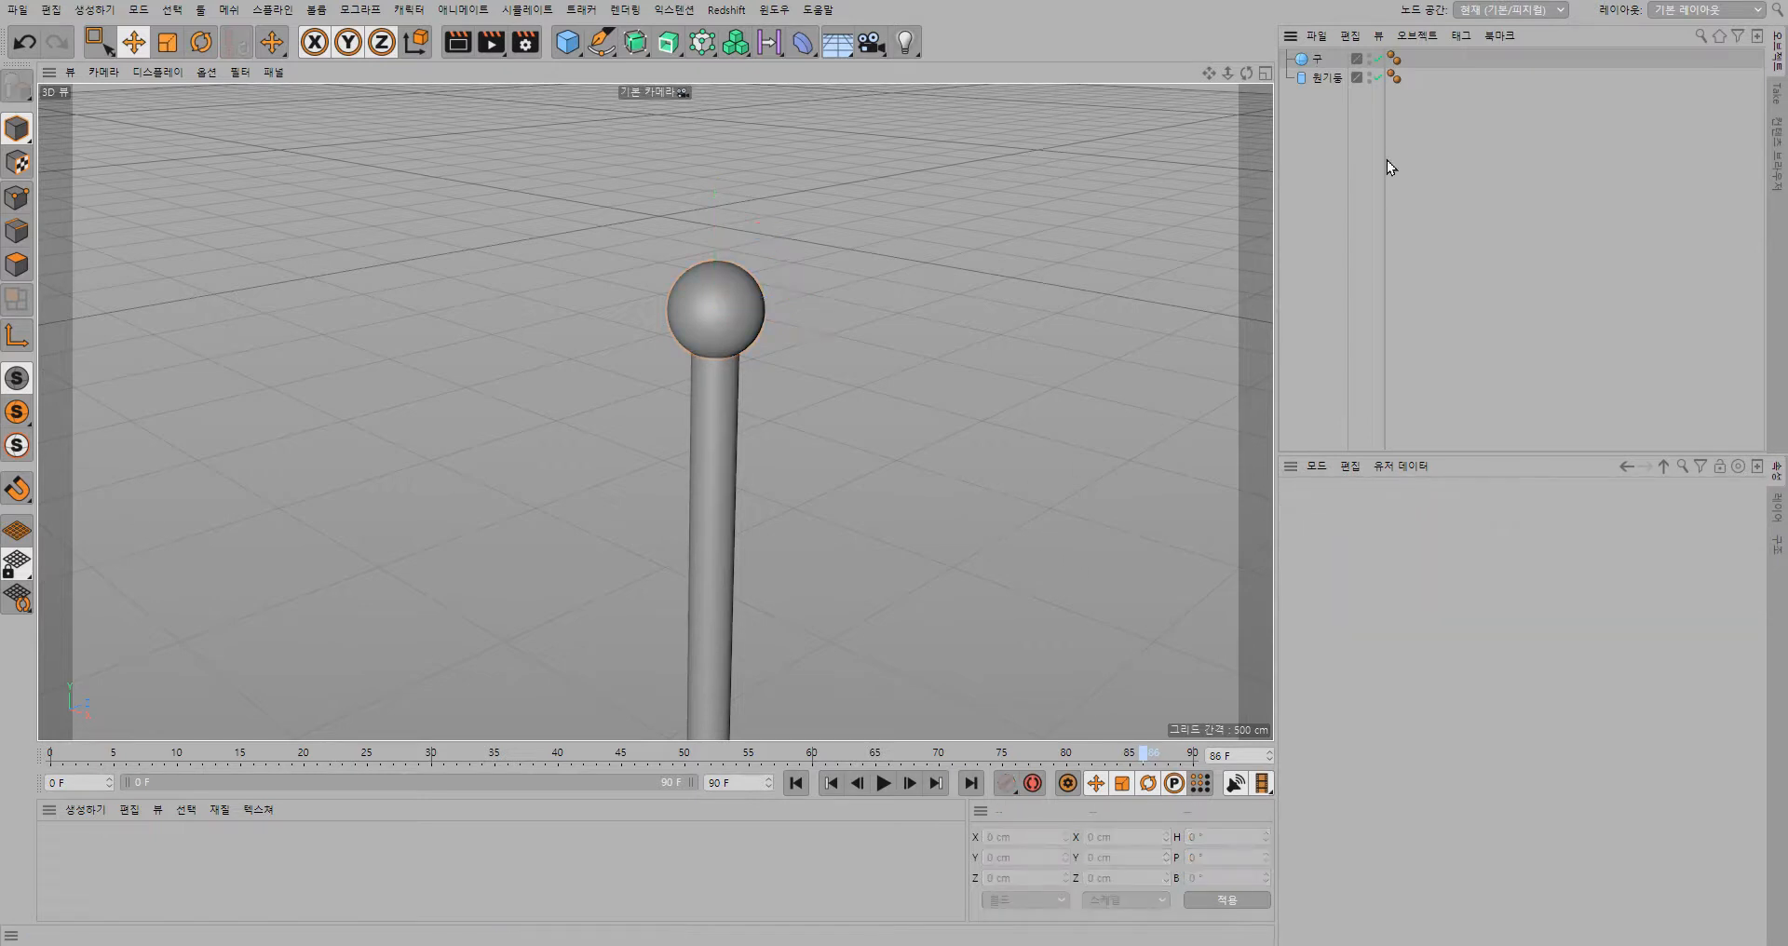
pyautogui.moveTo(1218, 24); pyautogui.dragTo(1394, 89)
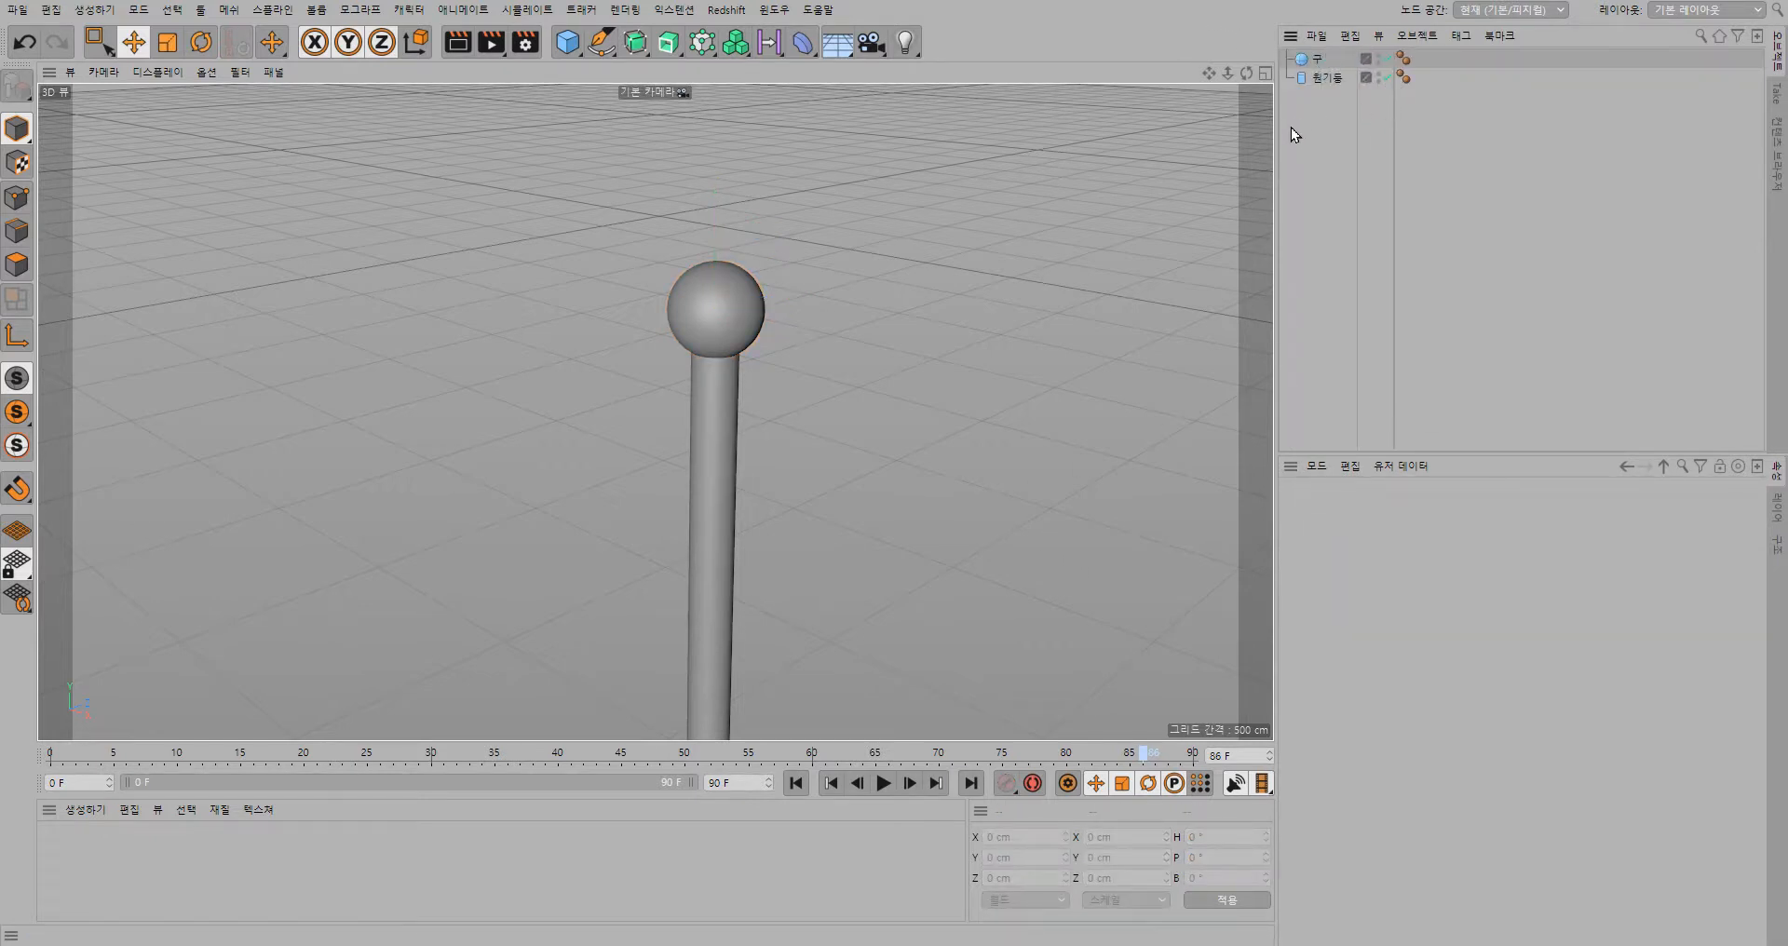
pyautogui.moveTo(1314, 129); pyautogui.dragTo(1293, 52)
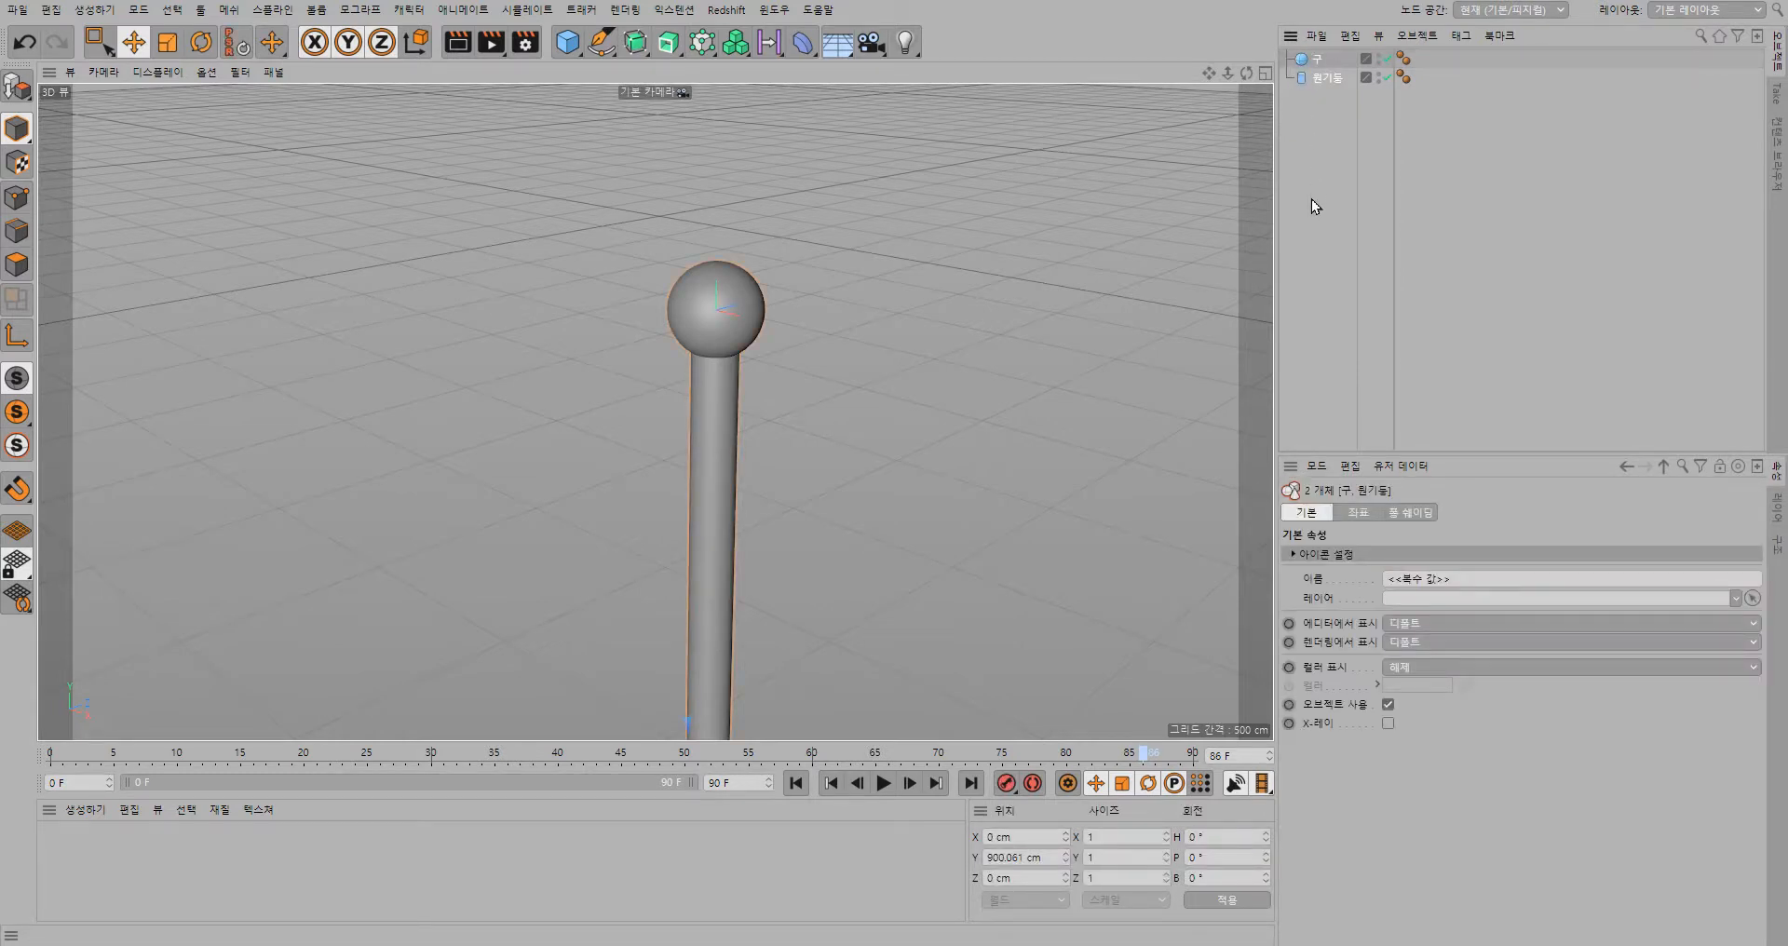
pyautogui.rightClick(1330, 80)
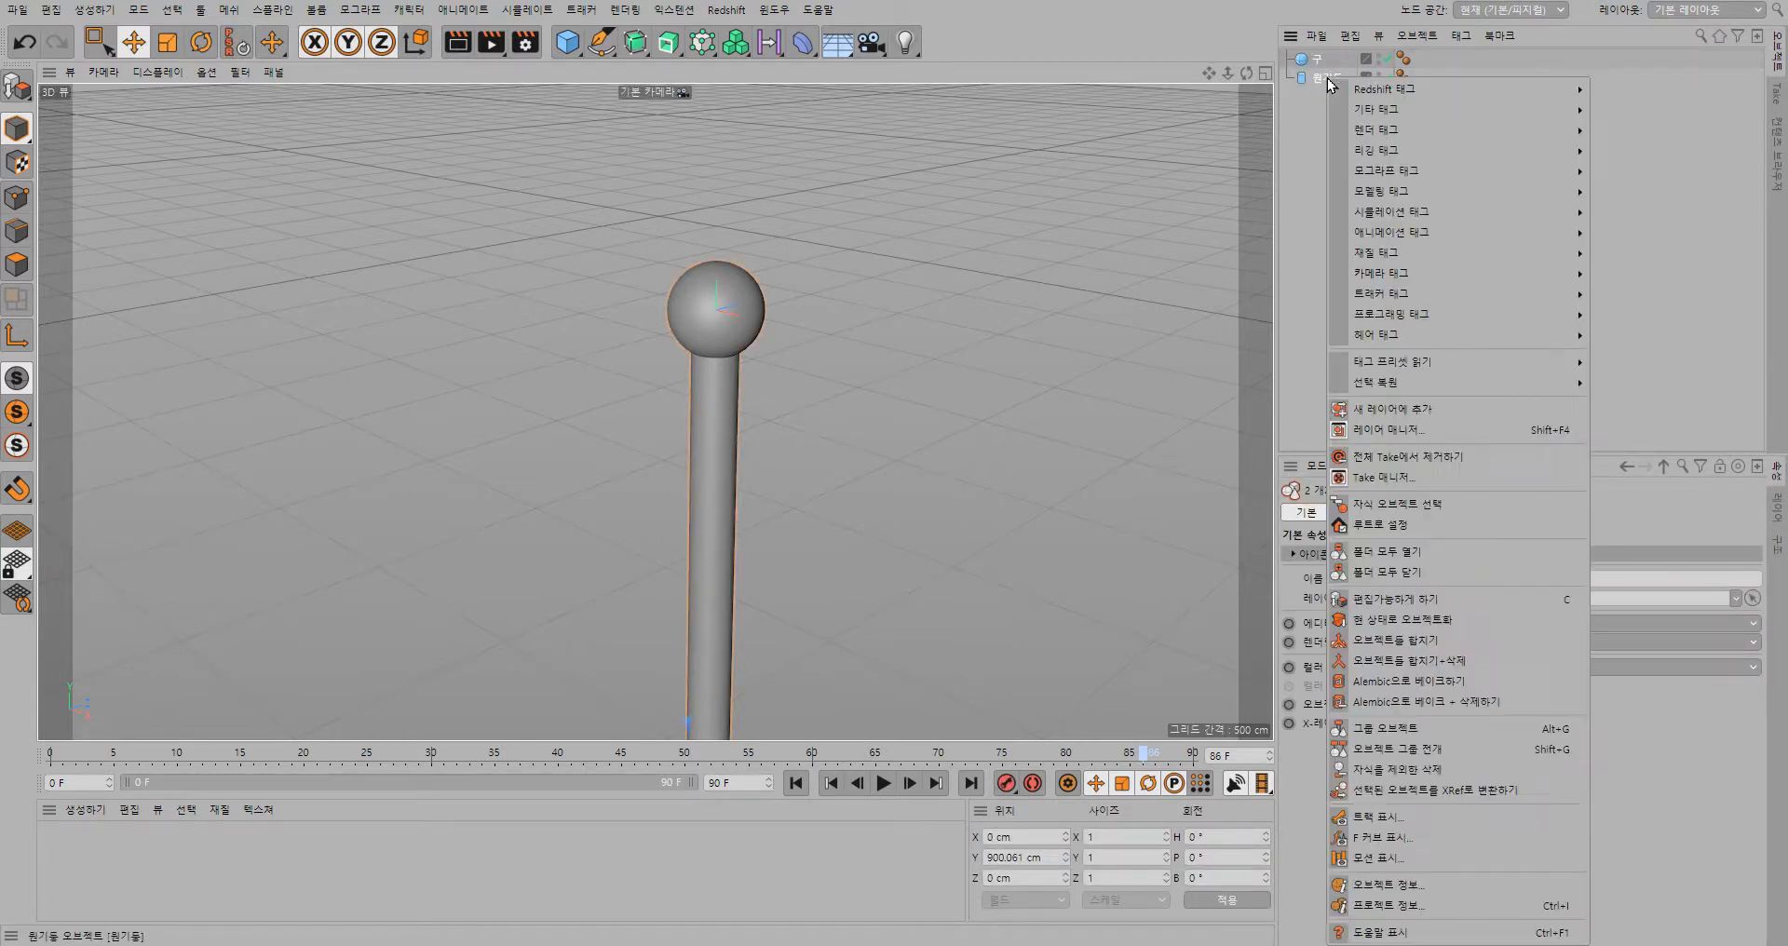
pyautogui.click(1509, 663)
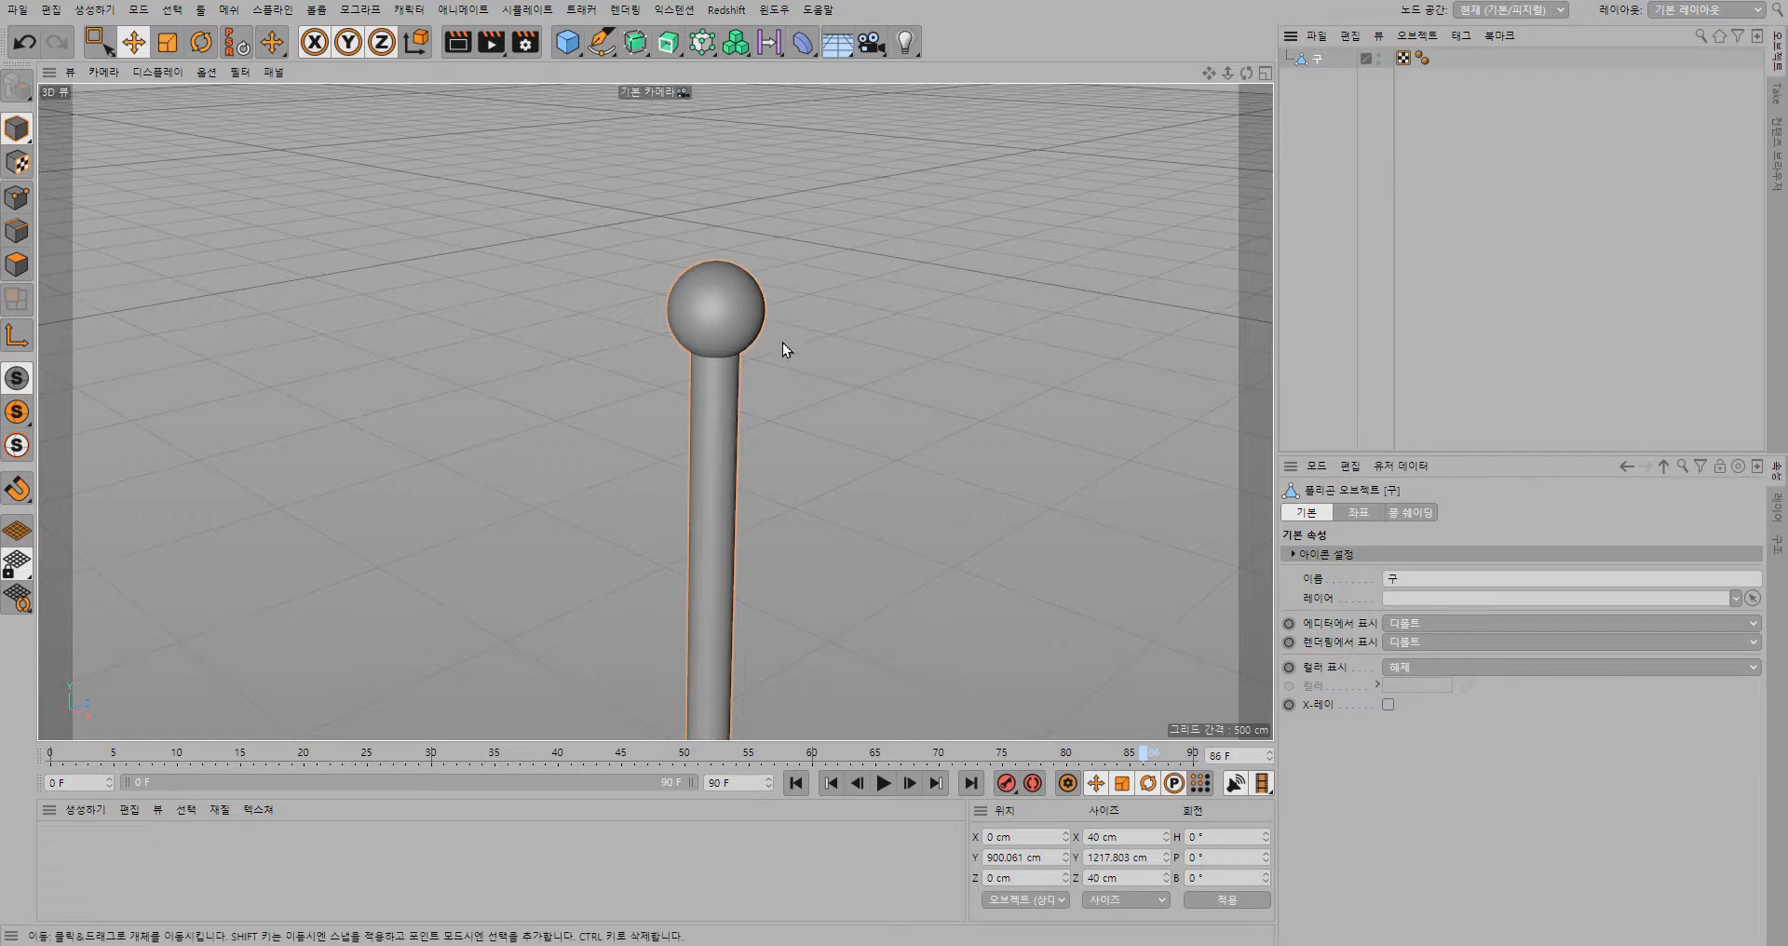
# - Rename the merged pole object as 깃대
pyautogui.doubleClick(1319, 59)
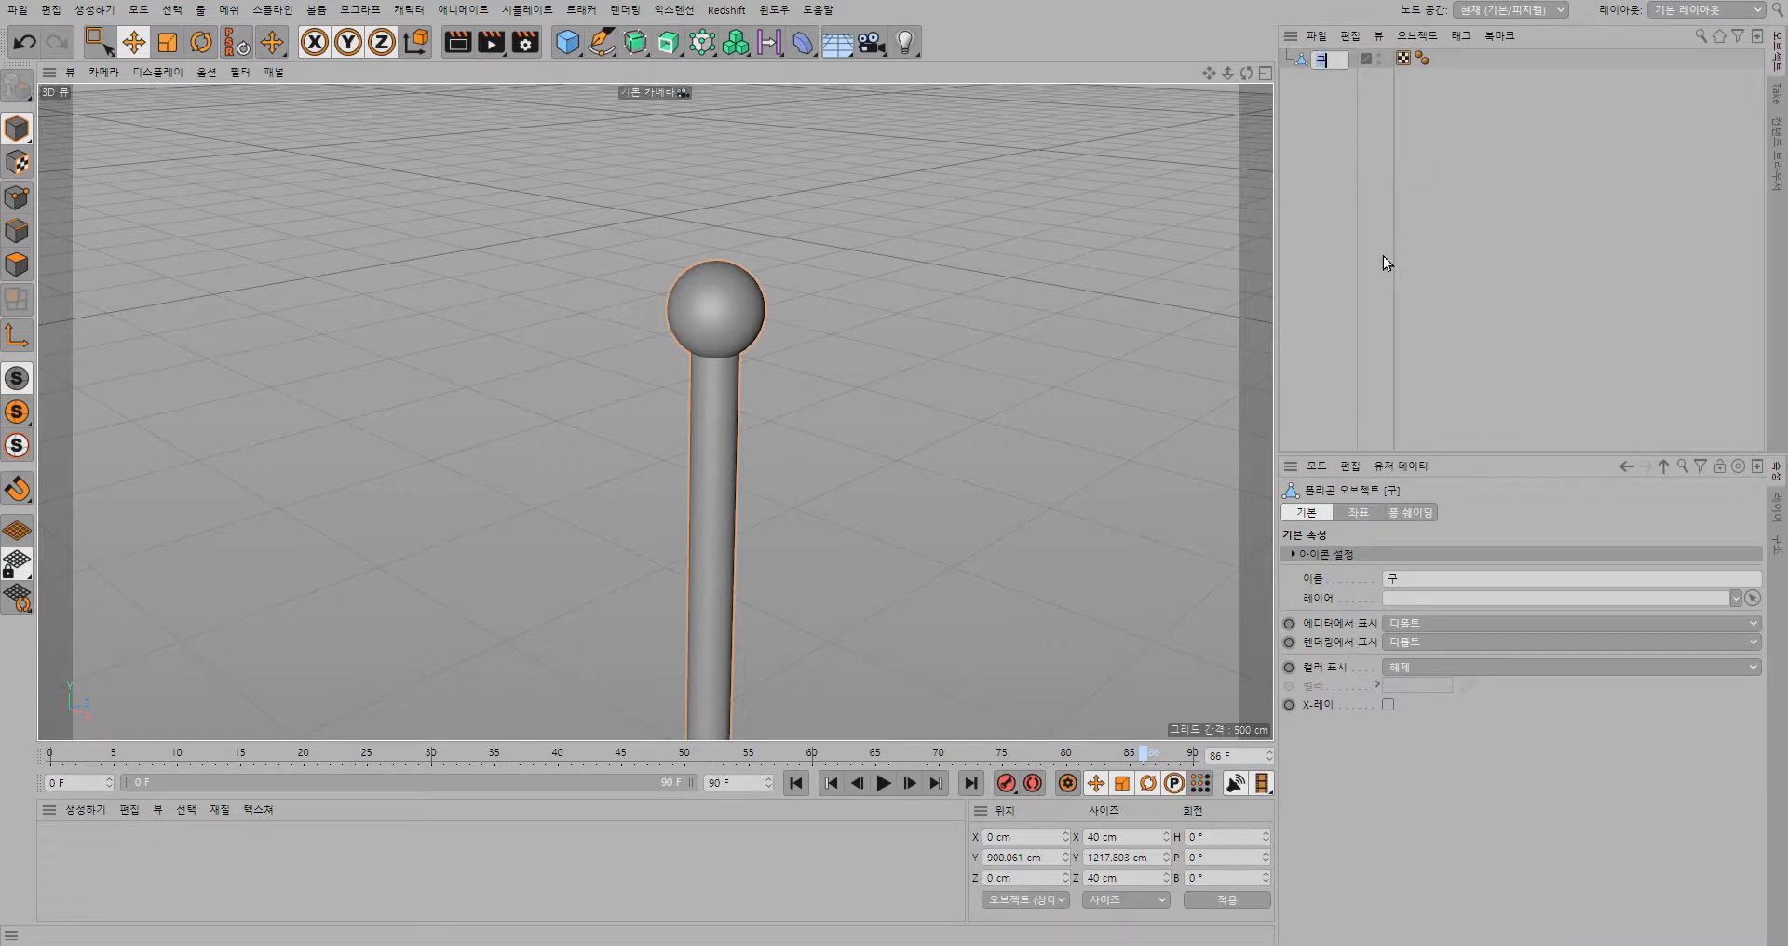
pyautogui.write('깃대')
pyautogui.press('Return')
pyautogui.click(1458, 224)
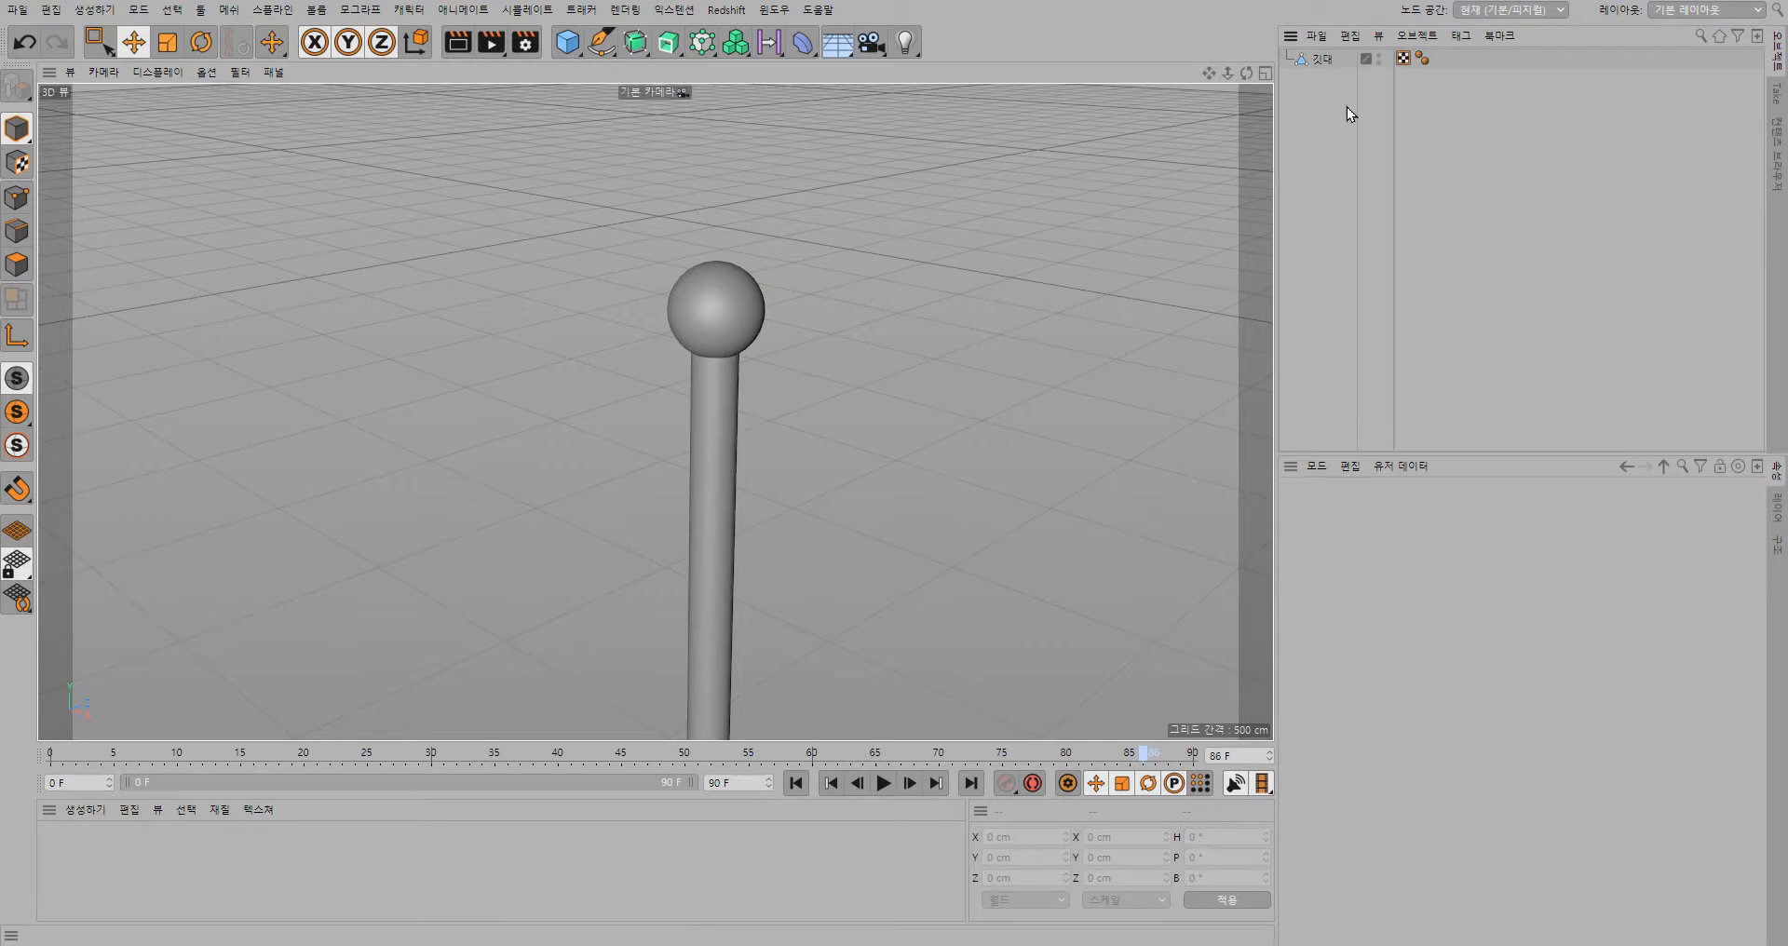
# - Move only the axis of 깃대 down to the pole's base, to a Y position of about 4.8 cm
pyautogui.click(1319, 59)
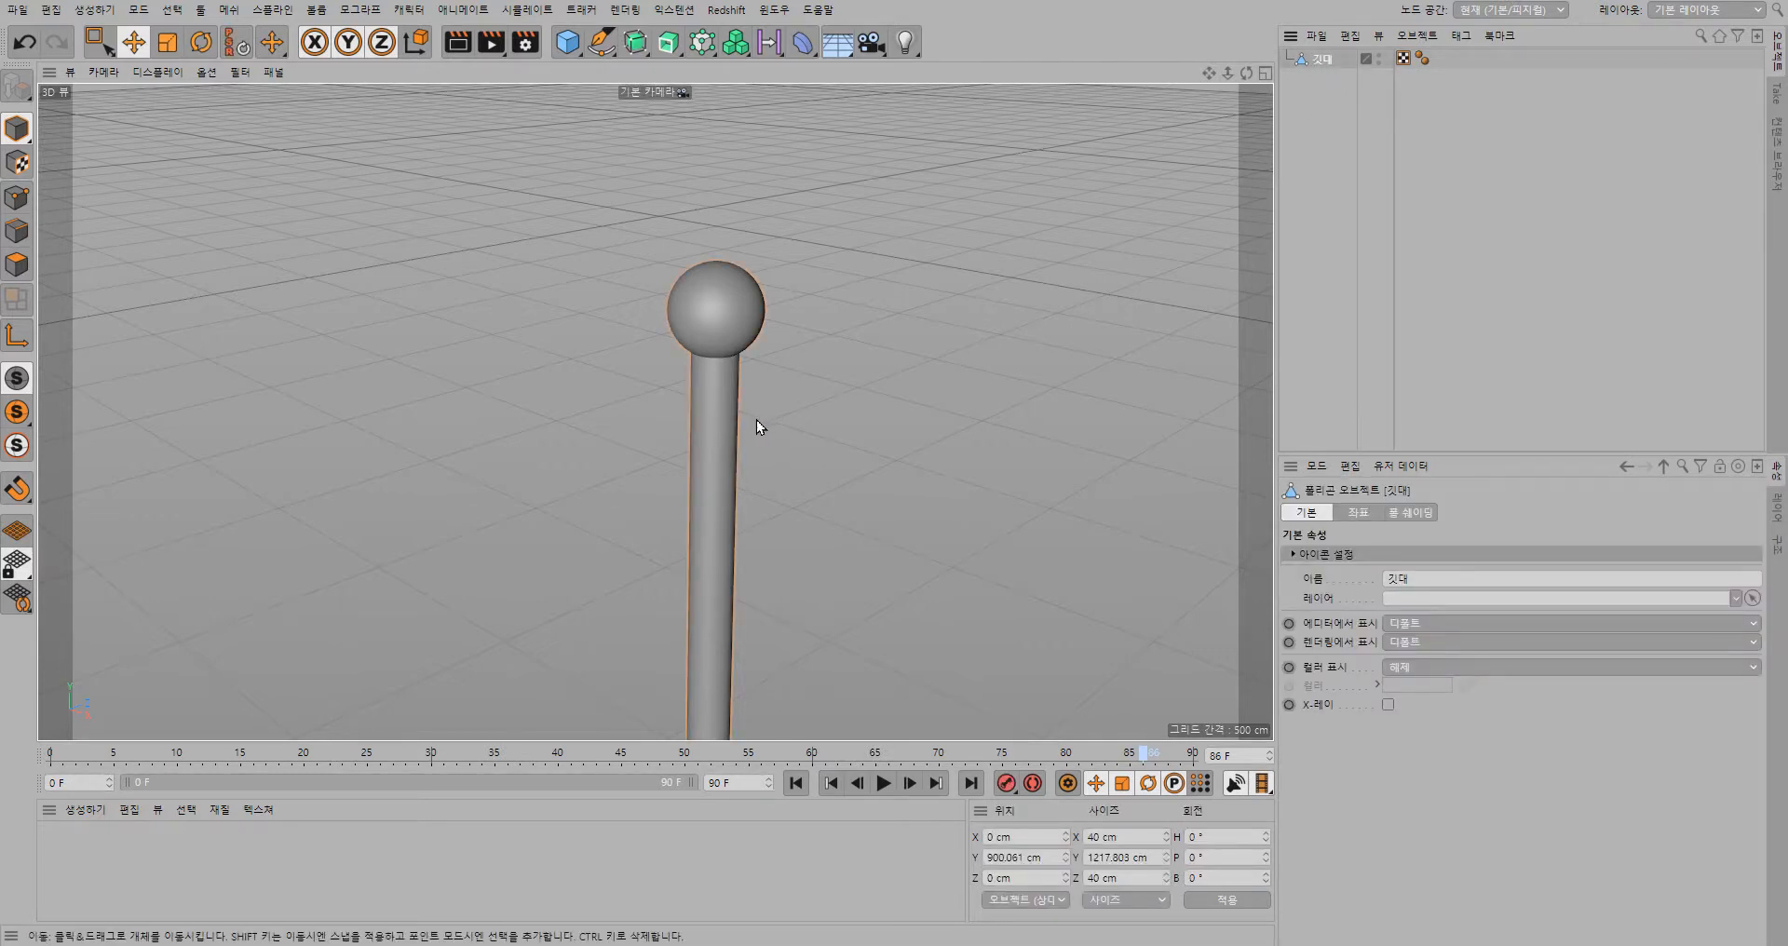
pyautogui.scroll(-6, 711, 448)
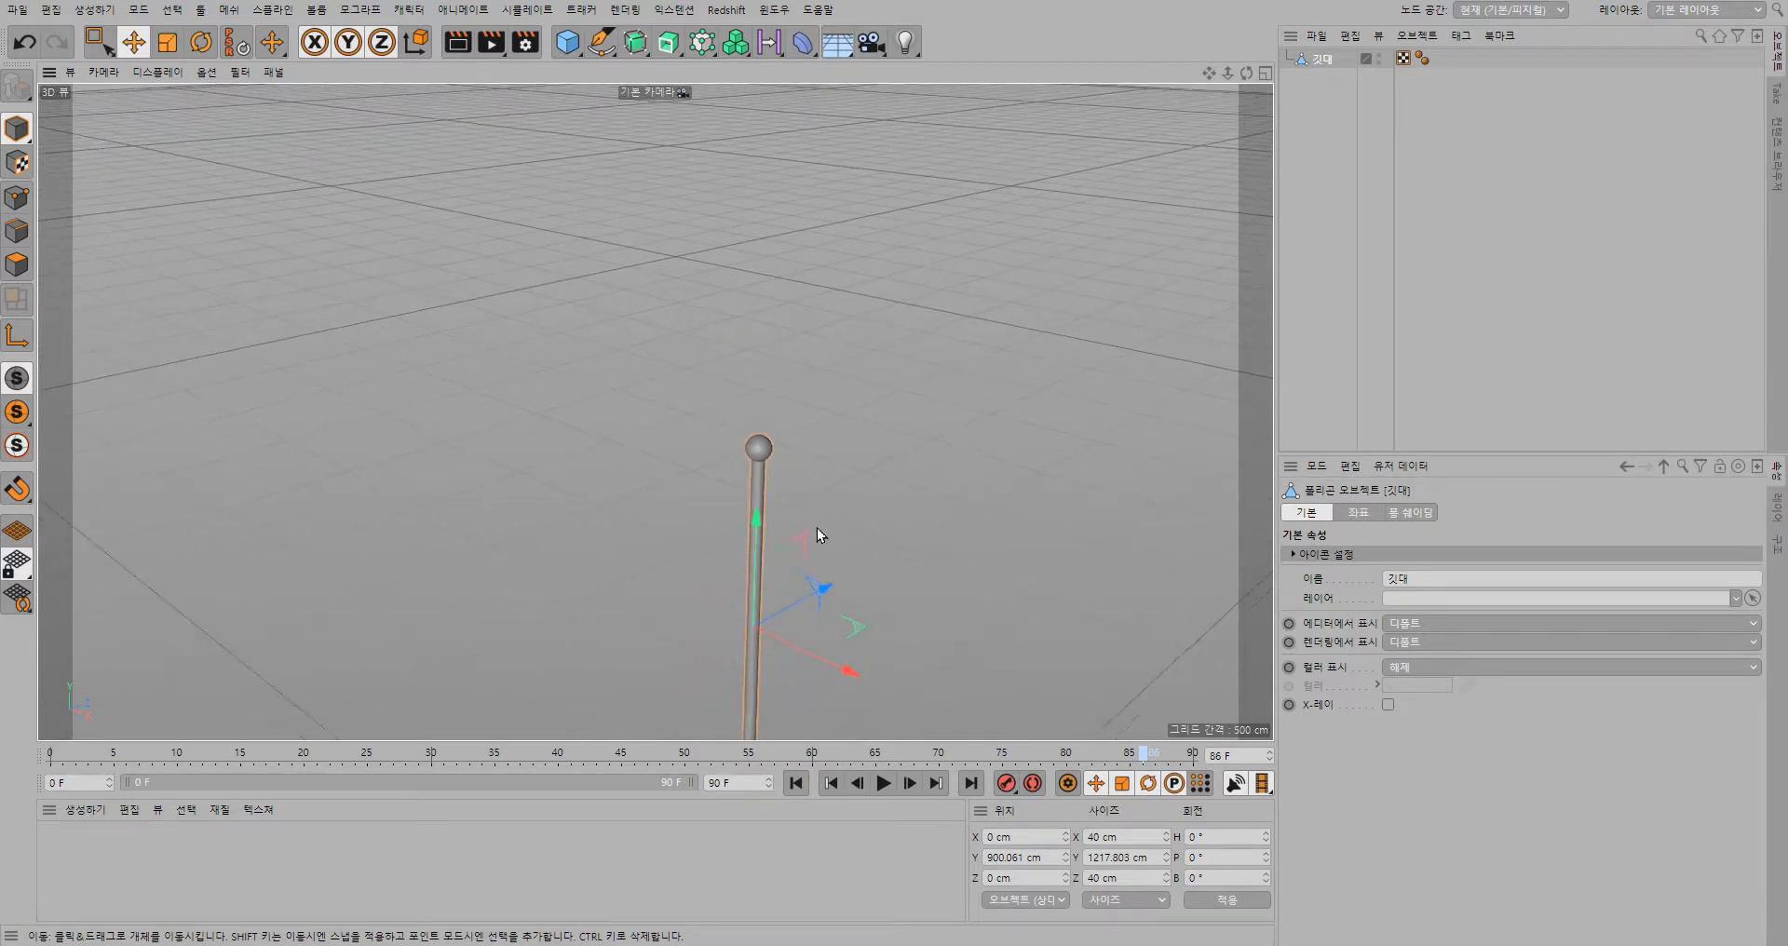
pyautogui.keyDown('alt'); pyautogui.moveTo(866, 685); pyautogui.dragTo(757, 300, button='middle'); pyautogui.keyUp('alt')
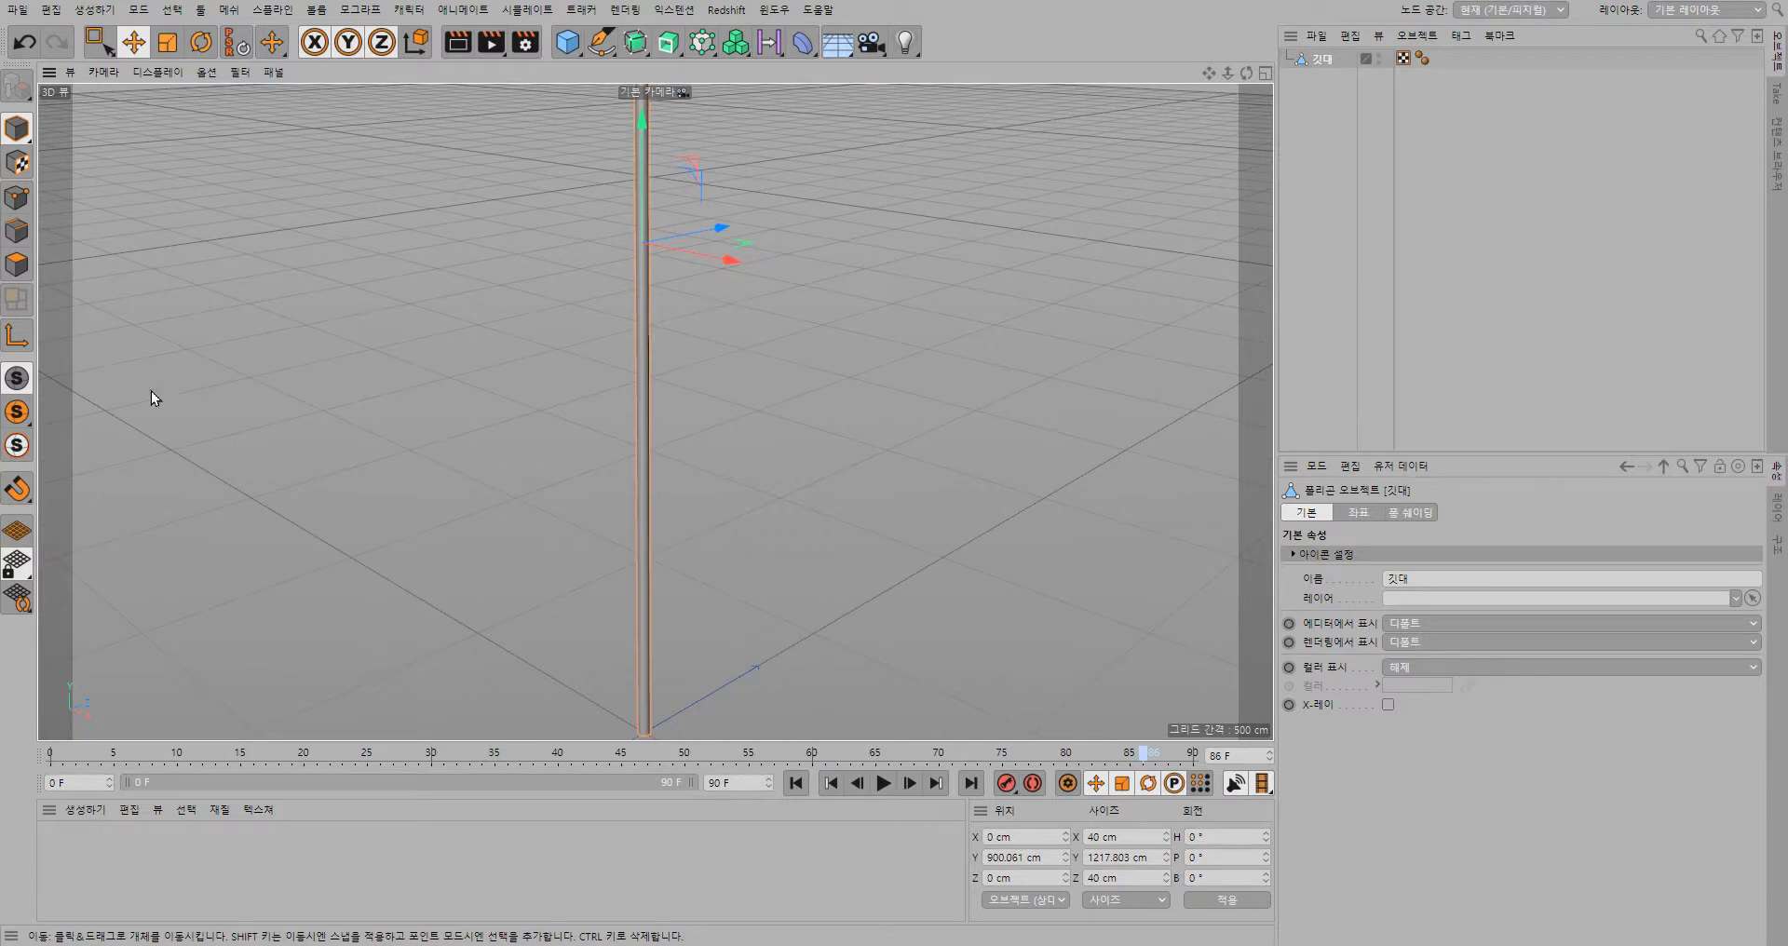
pyautogui.click(16, 336)
pyautogui.moveTo(644, 125); pyautogui.dragTo(641, 629)
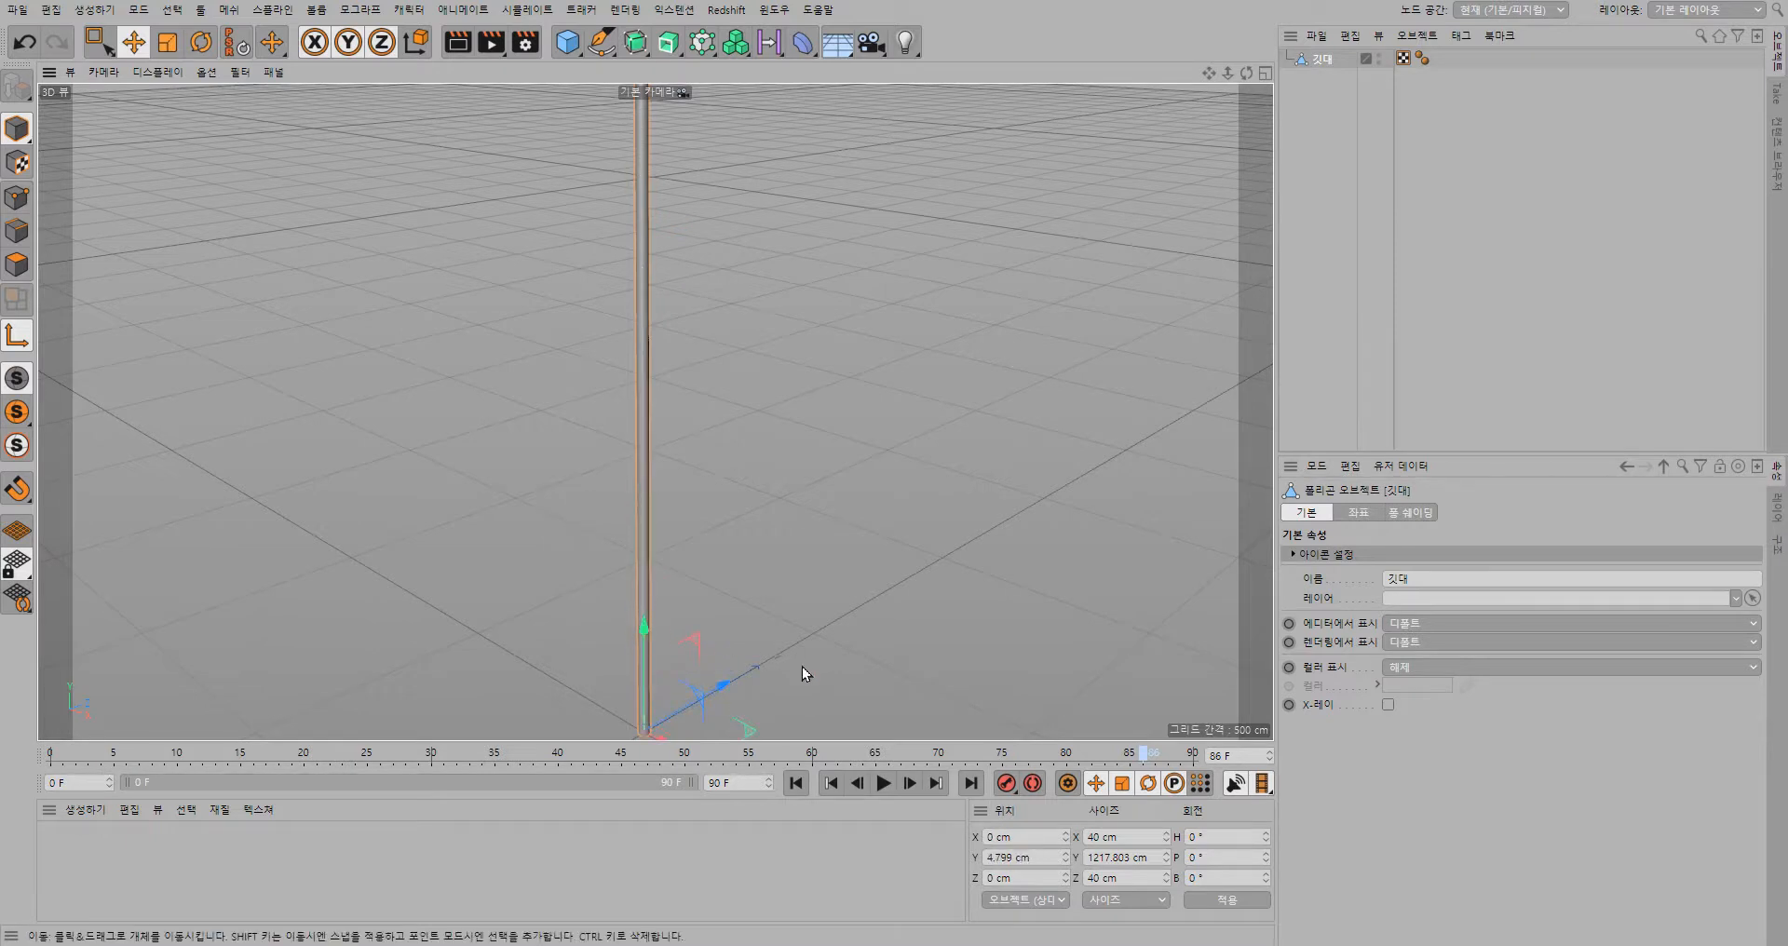
# - Fine-tune the pole's axis in the front view onto its bottom edge, at a Y position of about 0.55 cm
pyautogui.click(1266, 72)
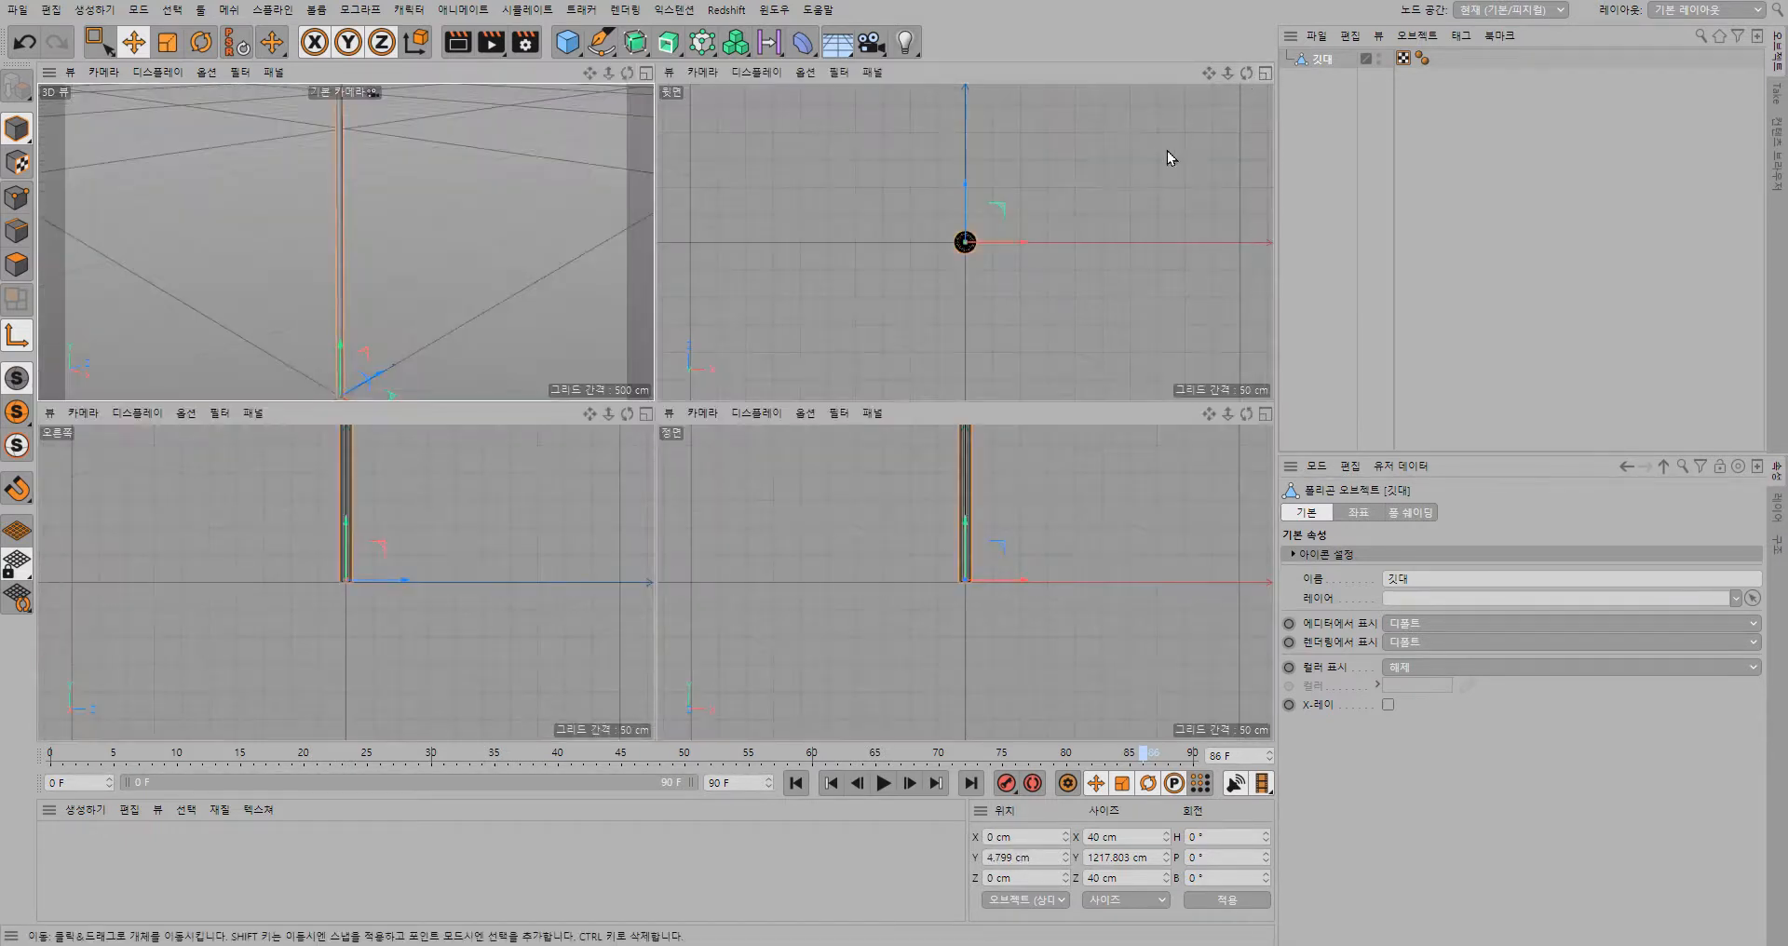
pyautogui.scroll(10, 1006, 568)
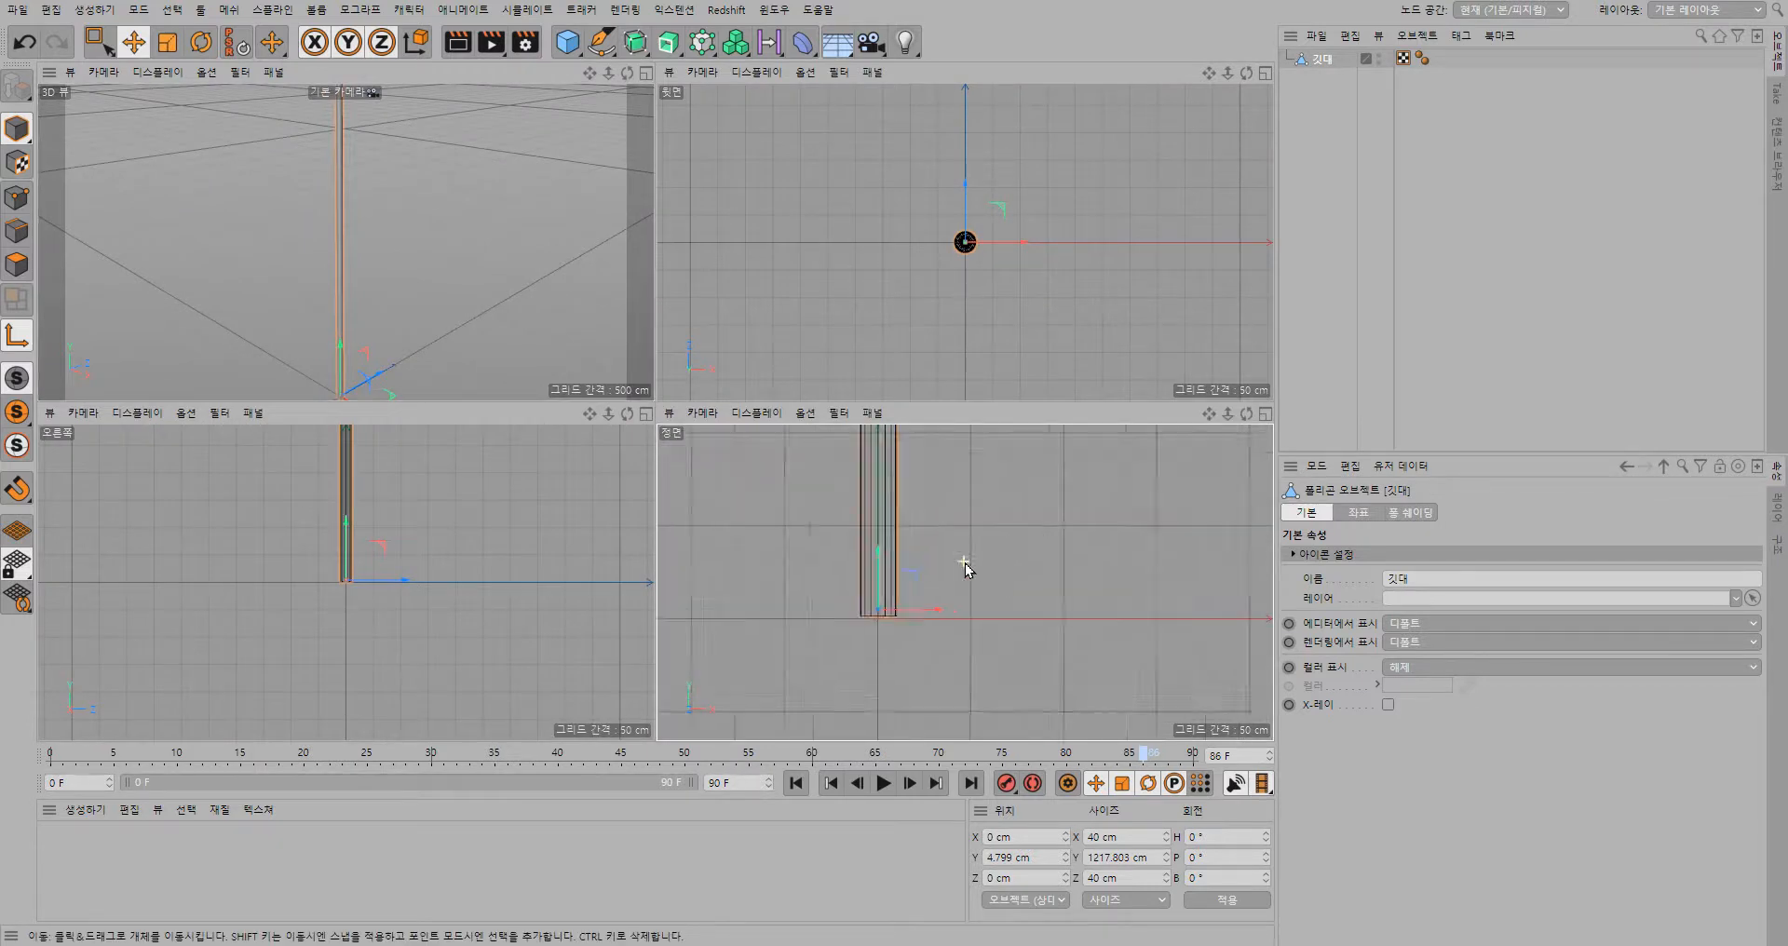
pyautogui.scroll(2, 959, 567)
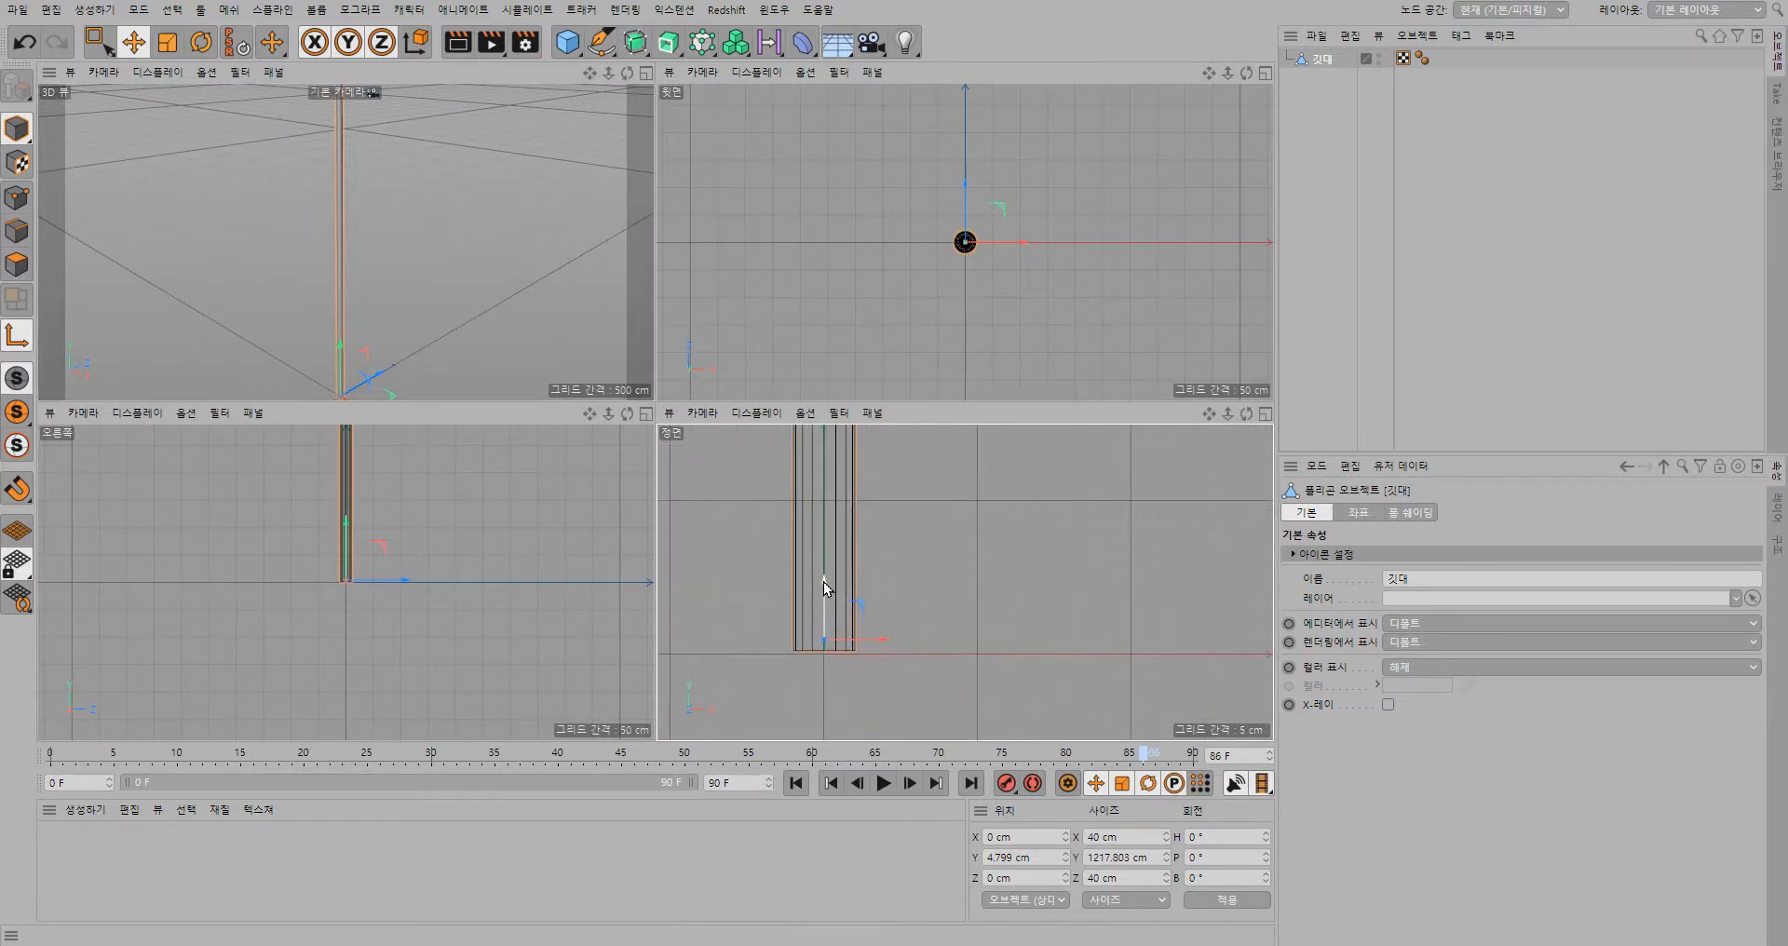
pyautogui.moveTo(824, 582); pyautogui.dragTo(823, 590)
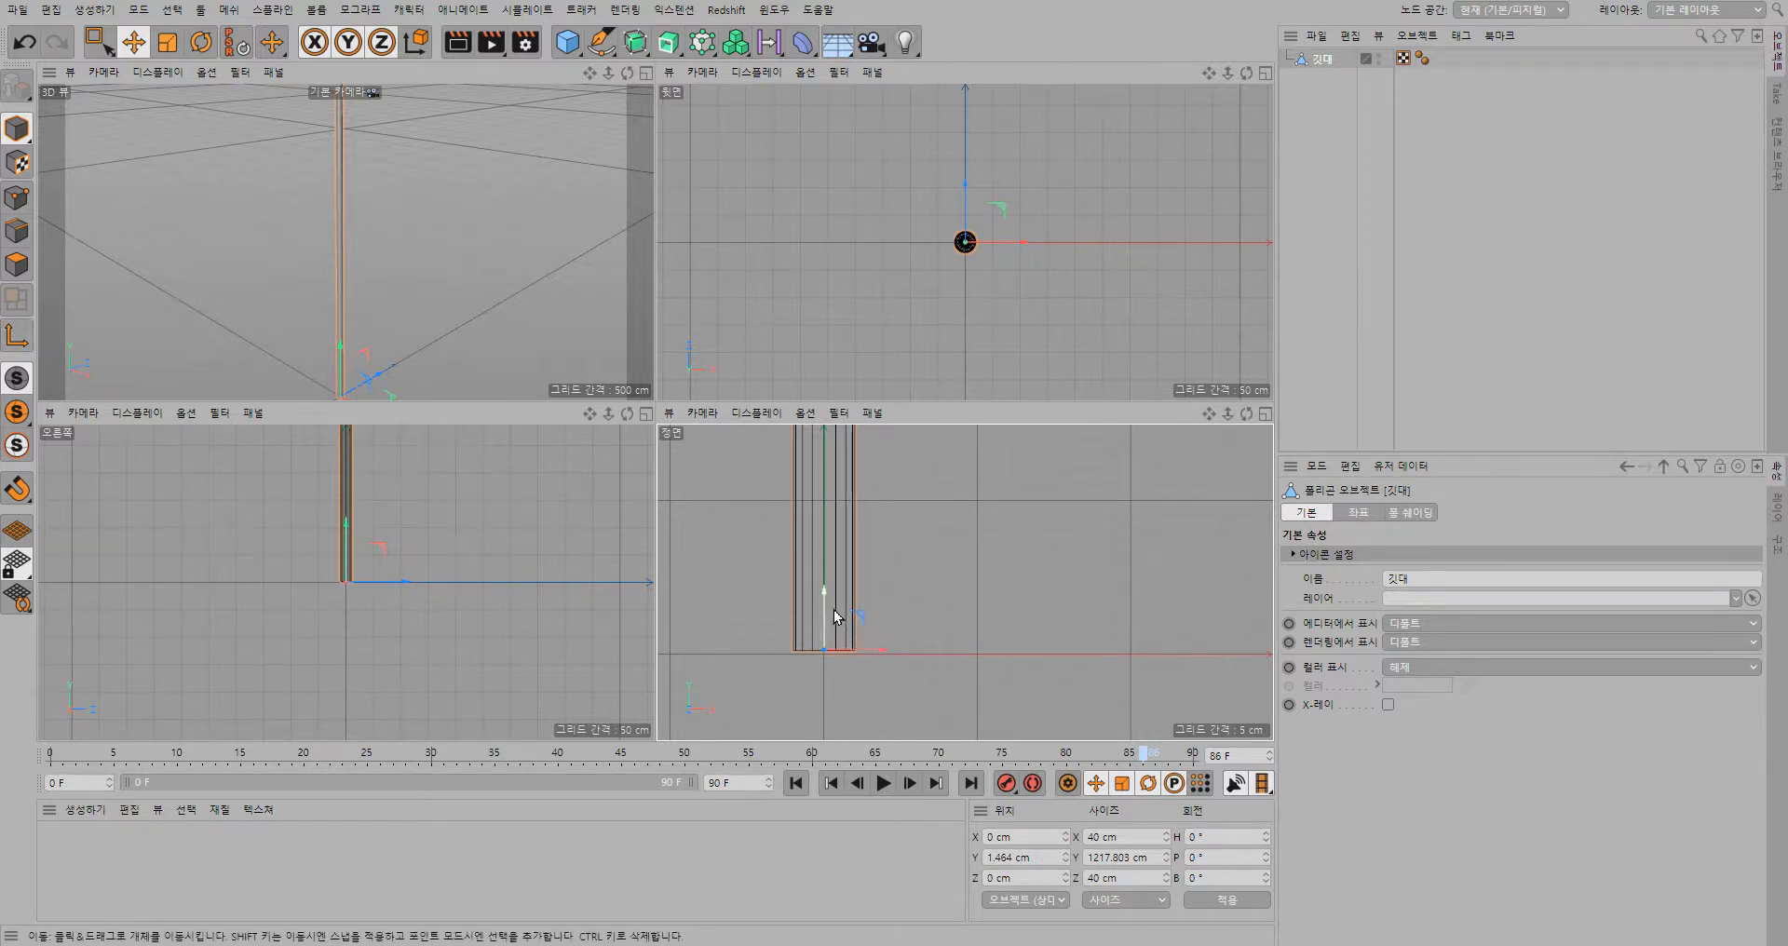
pyautogui.moveTo(825, 588); pyautogui.dragTo(824, 591)
pyautogui.click(645, 73)
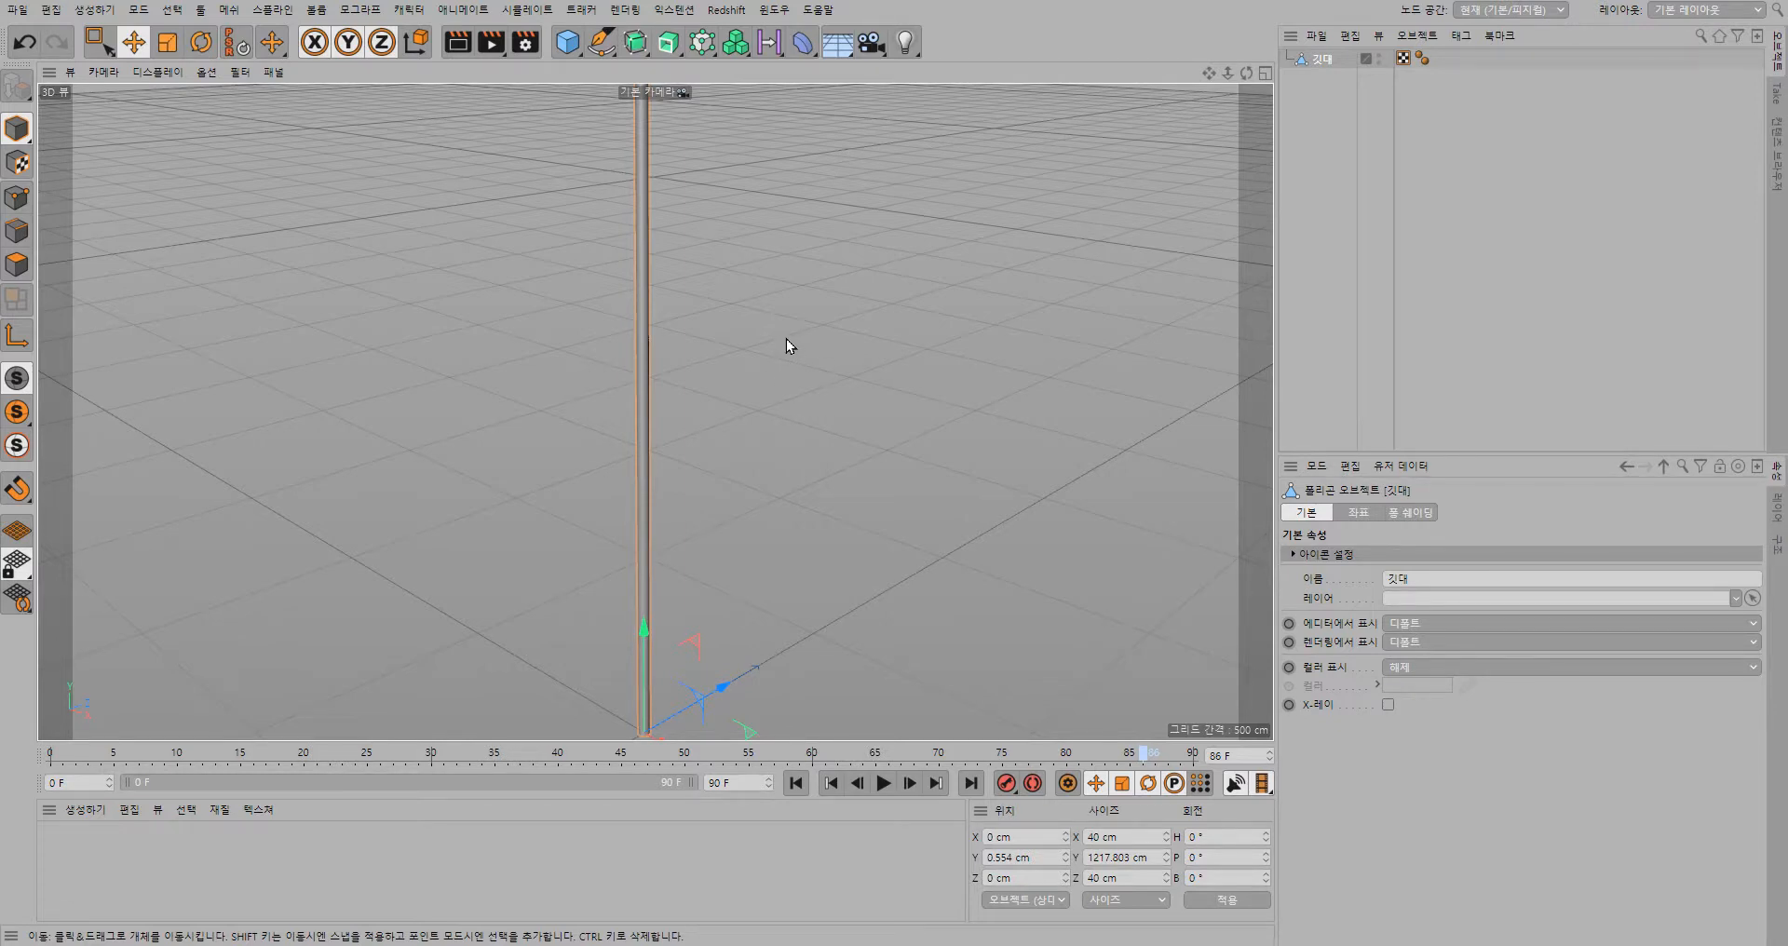
# - Add a plane at the origin and orient it to +Z so it stands upright
pyautogui.click(568, 42)
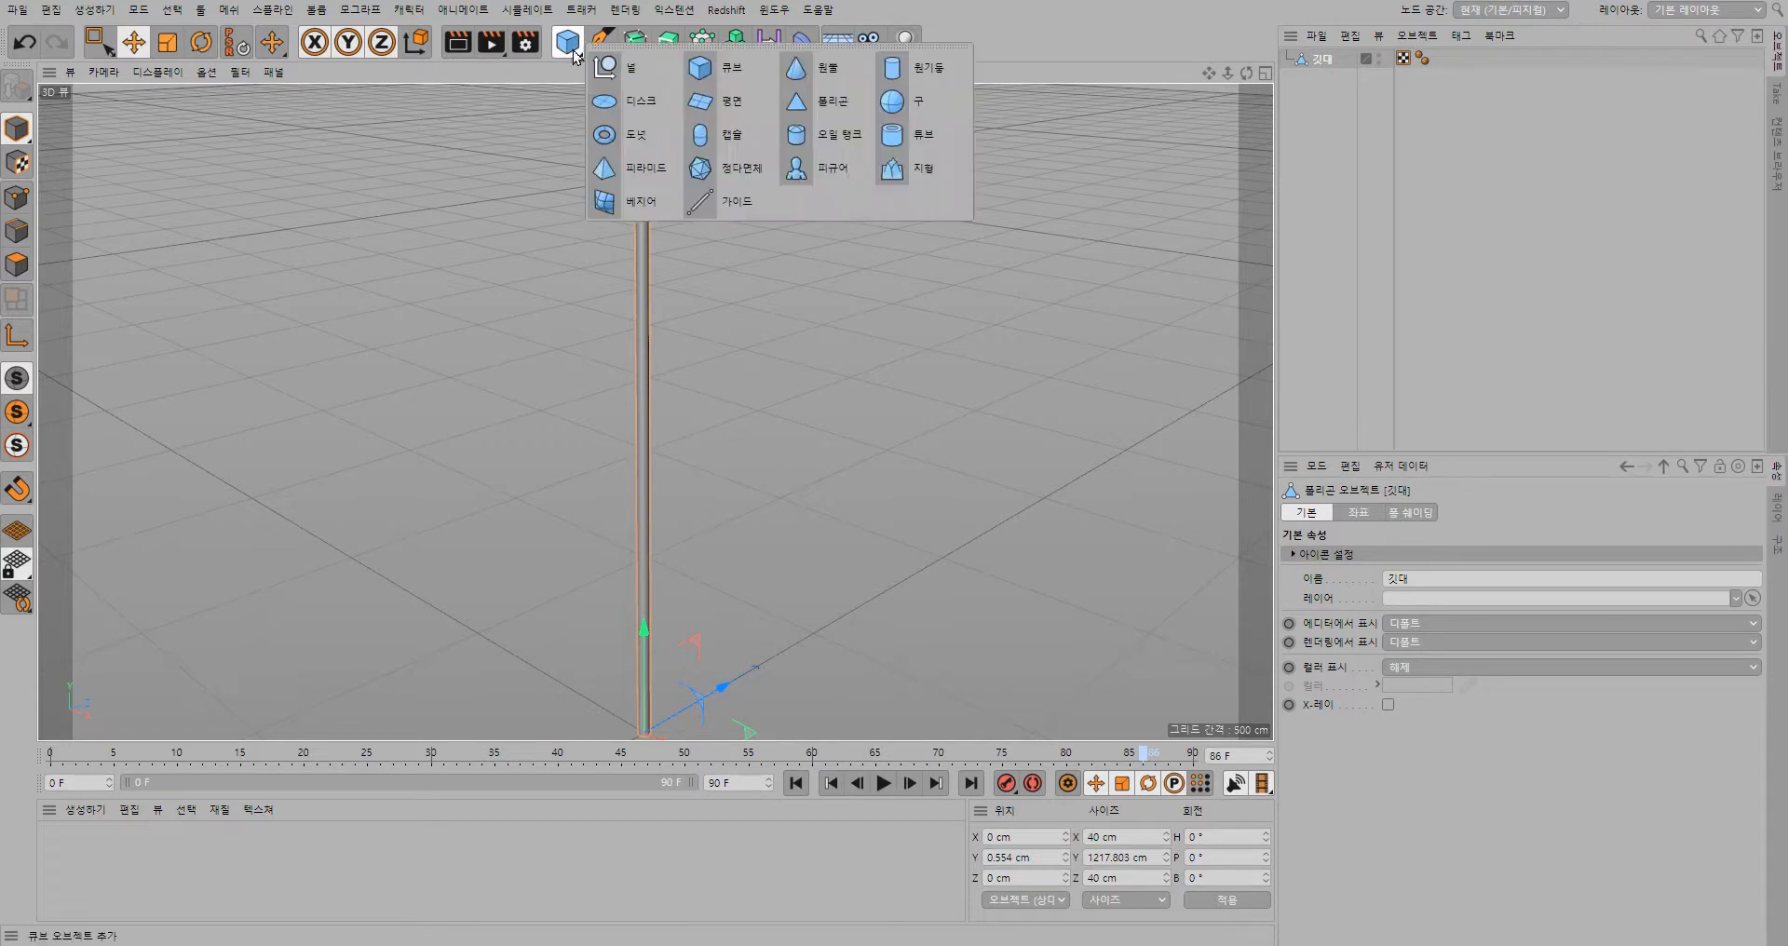
pyautogui.click(733, 110)
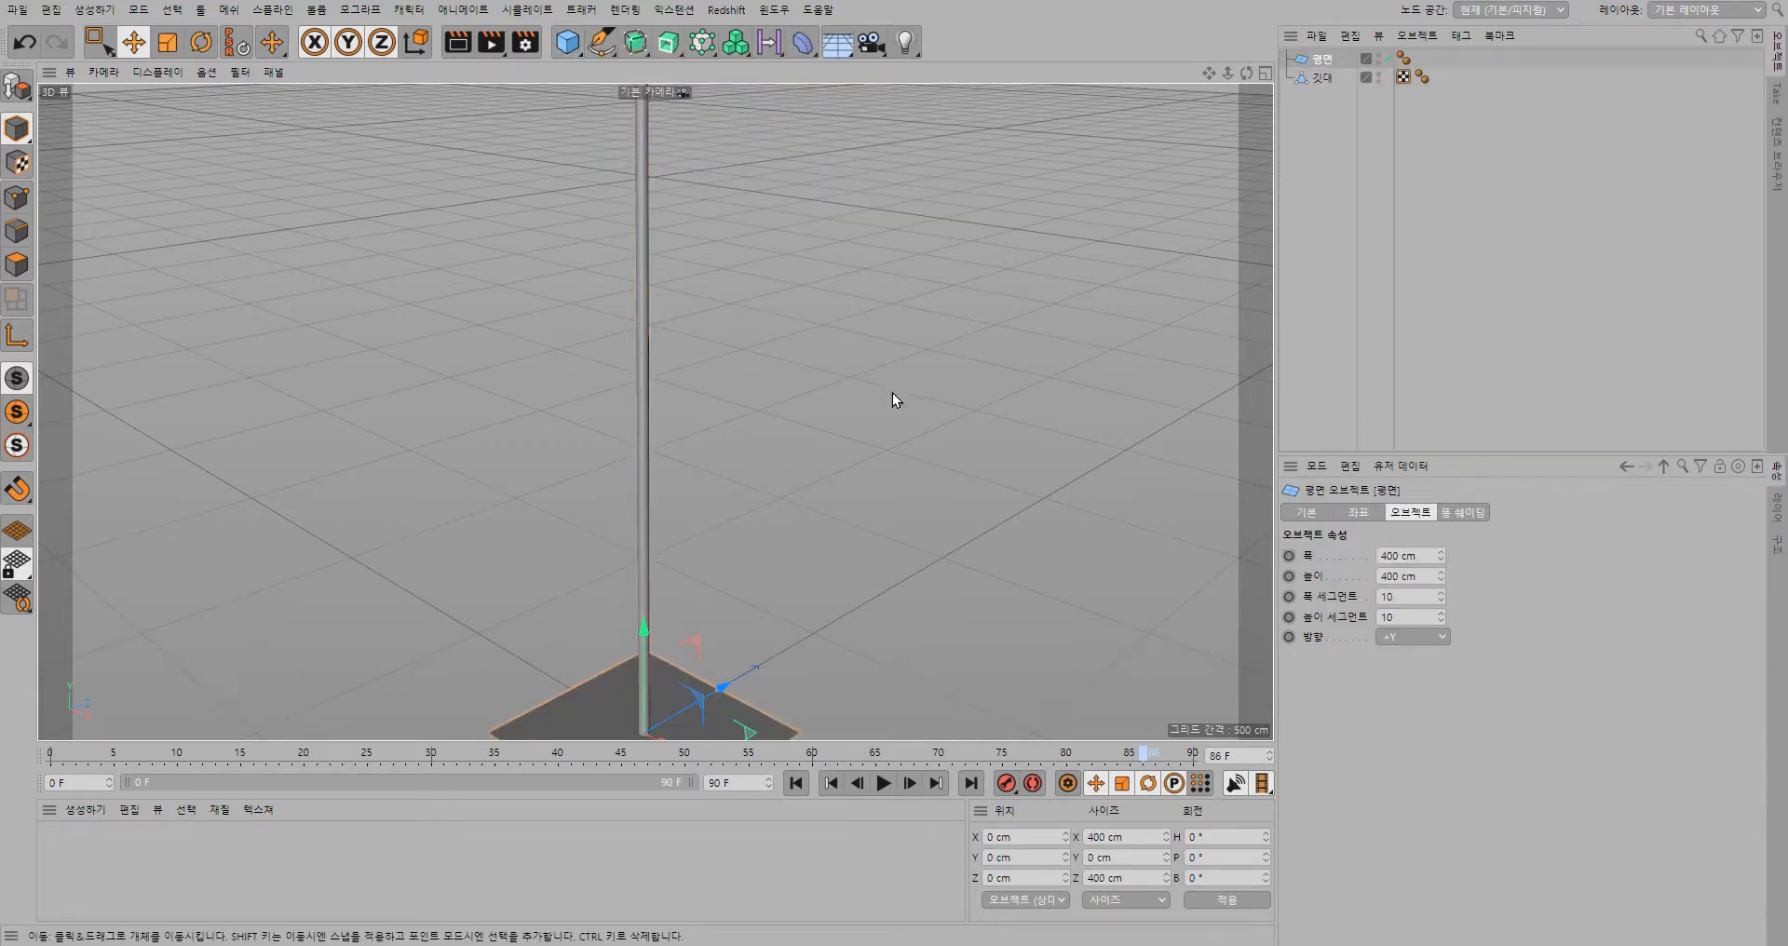
pyautogui.keyDown('alt'); pyautogui.moveTo(896, 507); pyautogui.dragTo(915, 371, button='middle'); pyautogui.keyUp('alt')
pyautogui.click(1440, 638)
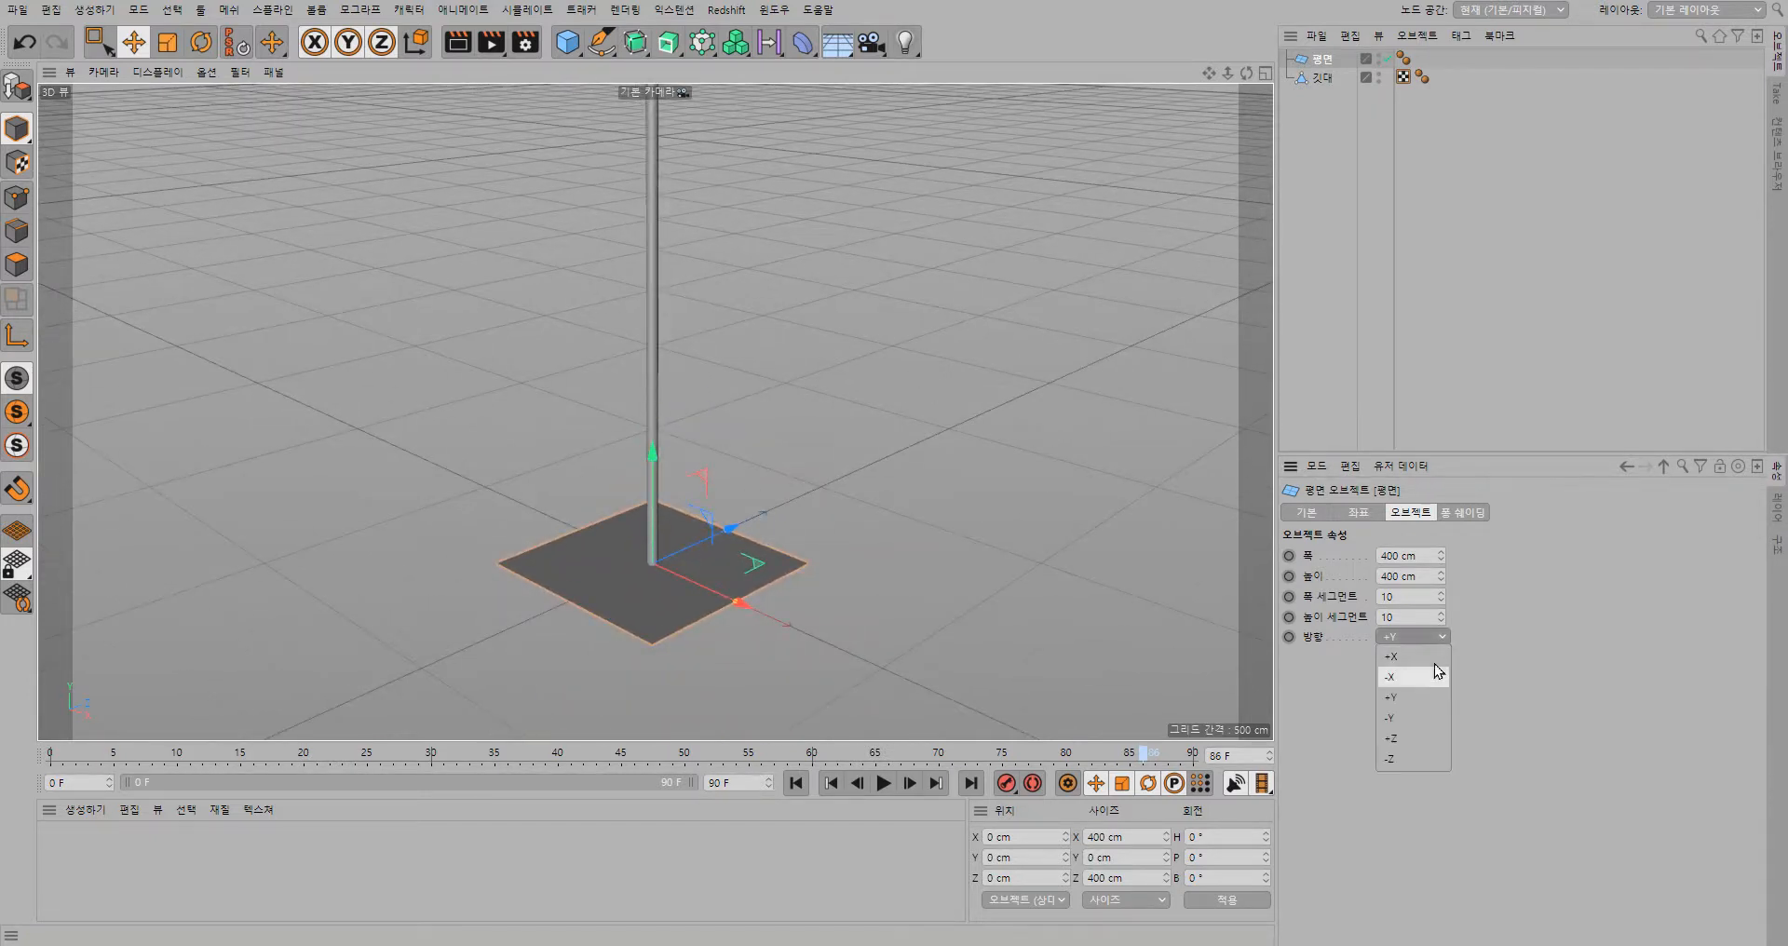
pyautogui.click(1416, 742)
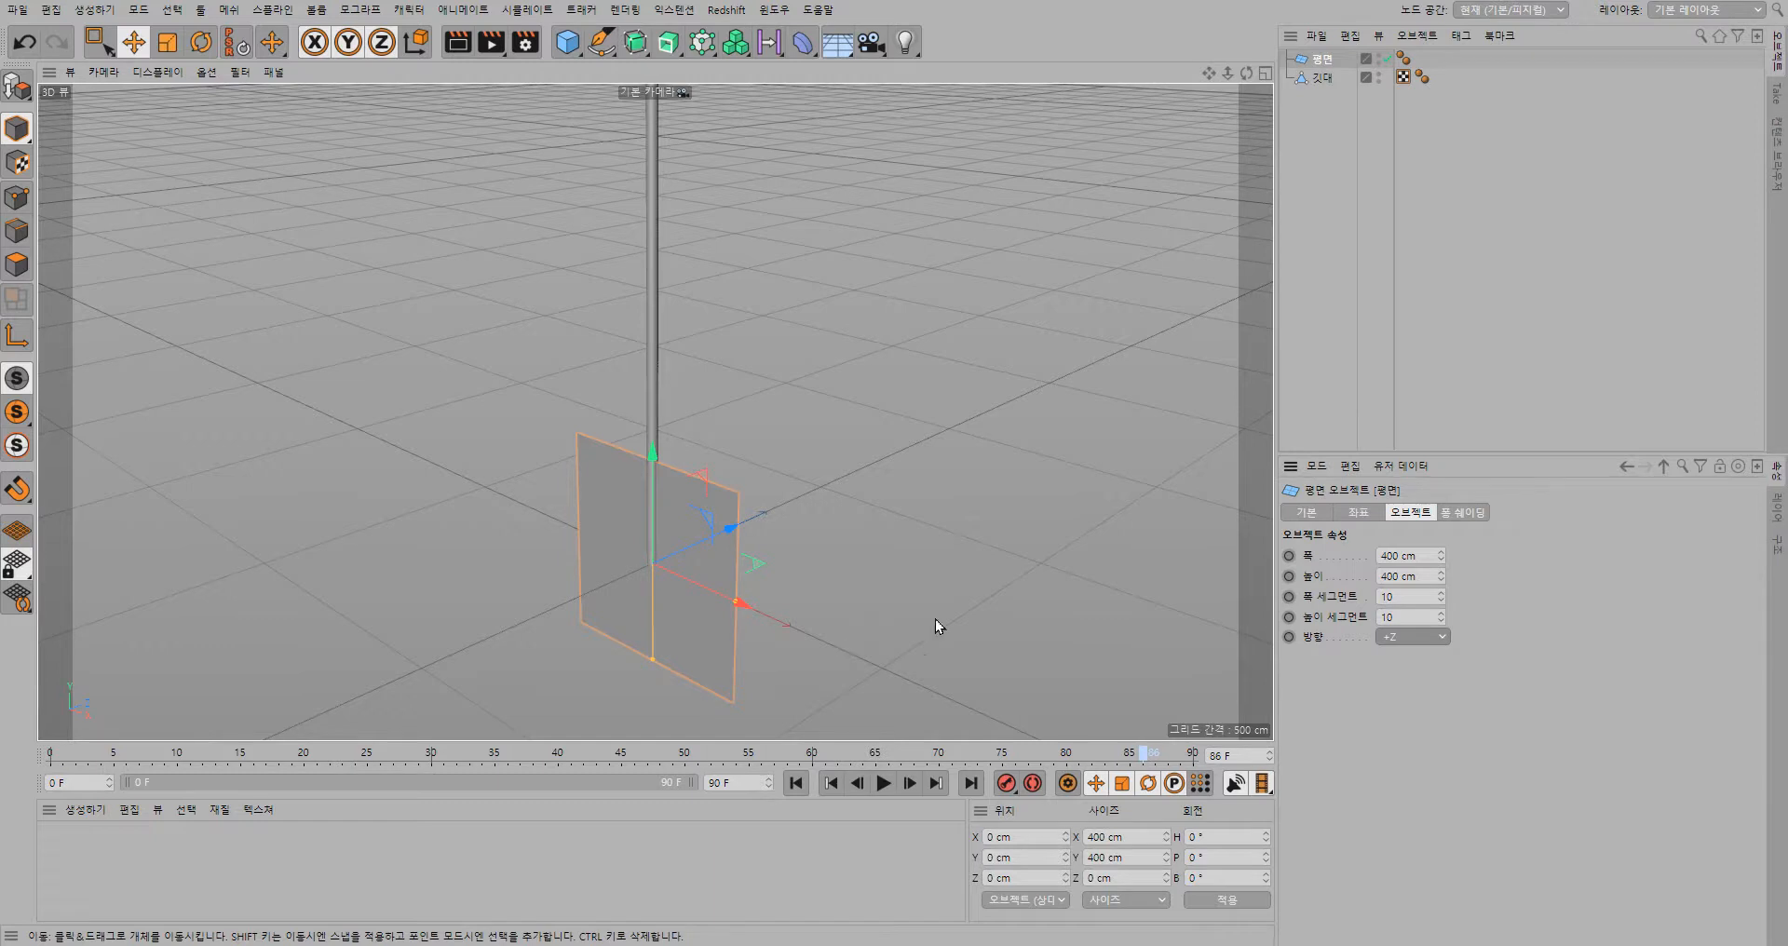
# - Set the plane to 500 cm wide and 300 cm high, with 30 width segments and 25 height segments
pyautogui.click(1397, 556)
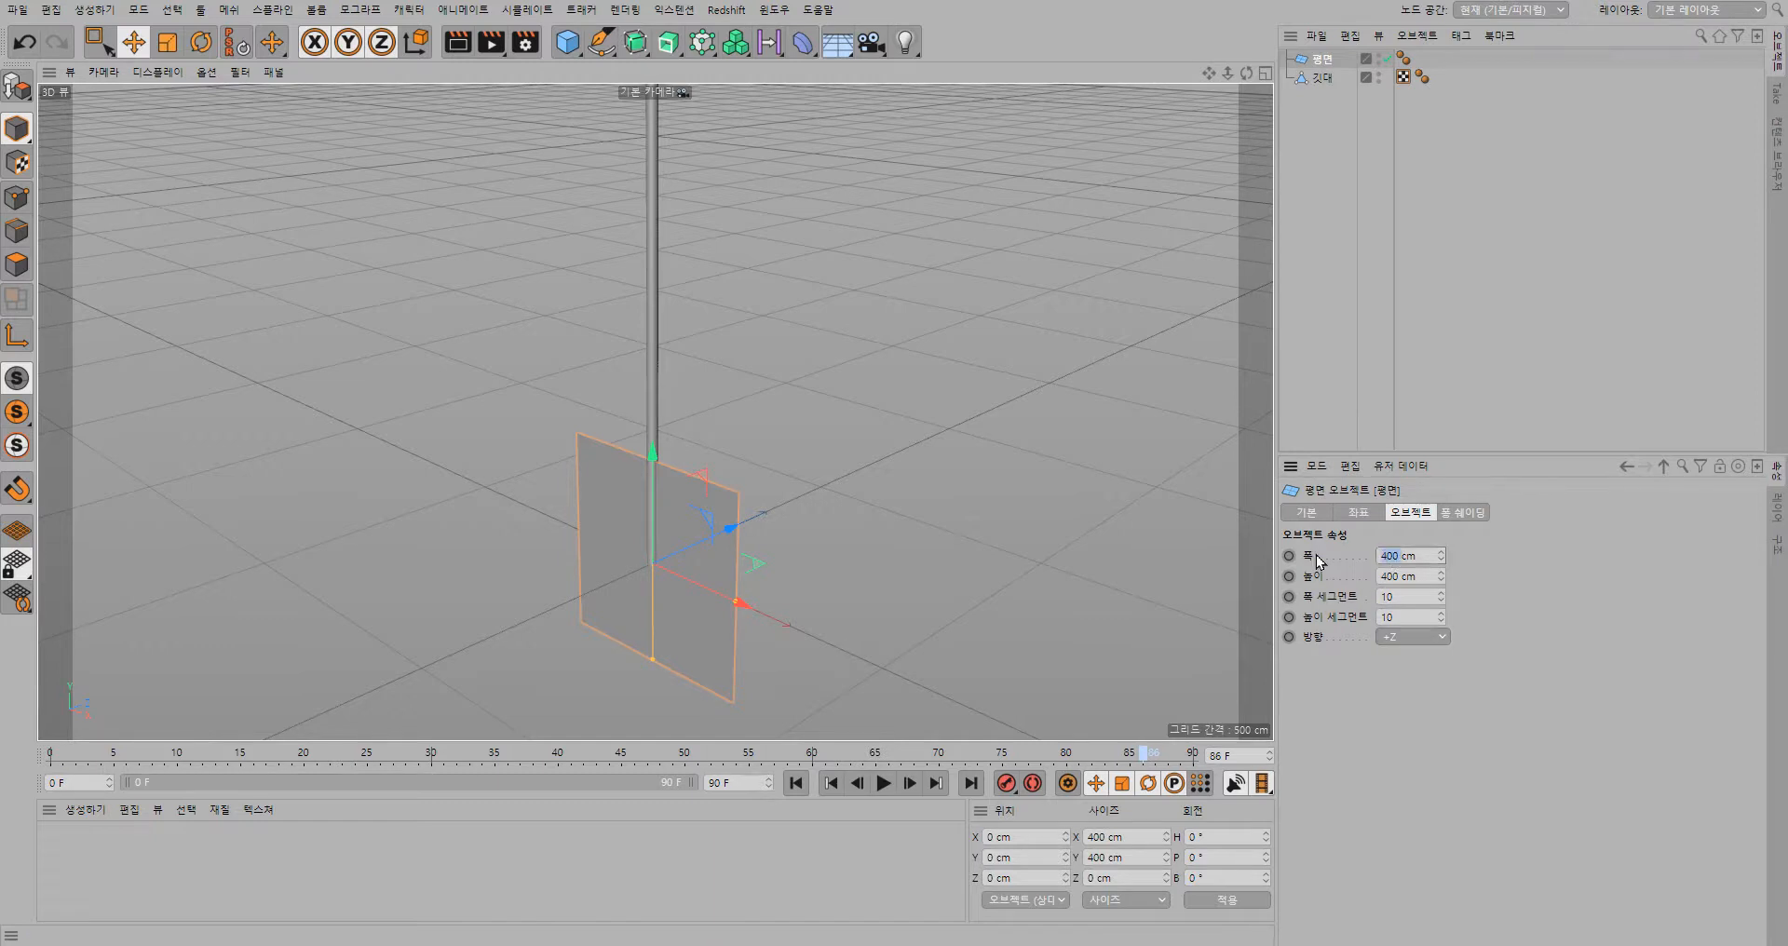
pyautogui.write('500')
pyautogui.press('Tab')
pyautogui.write('300')
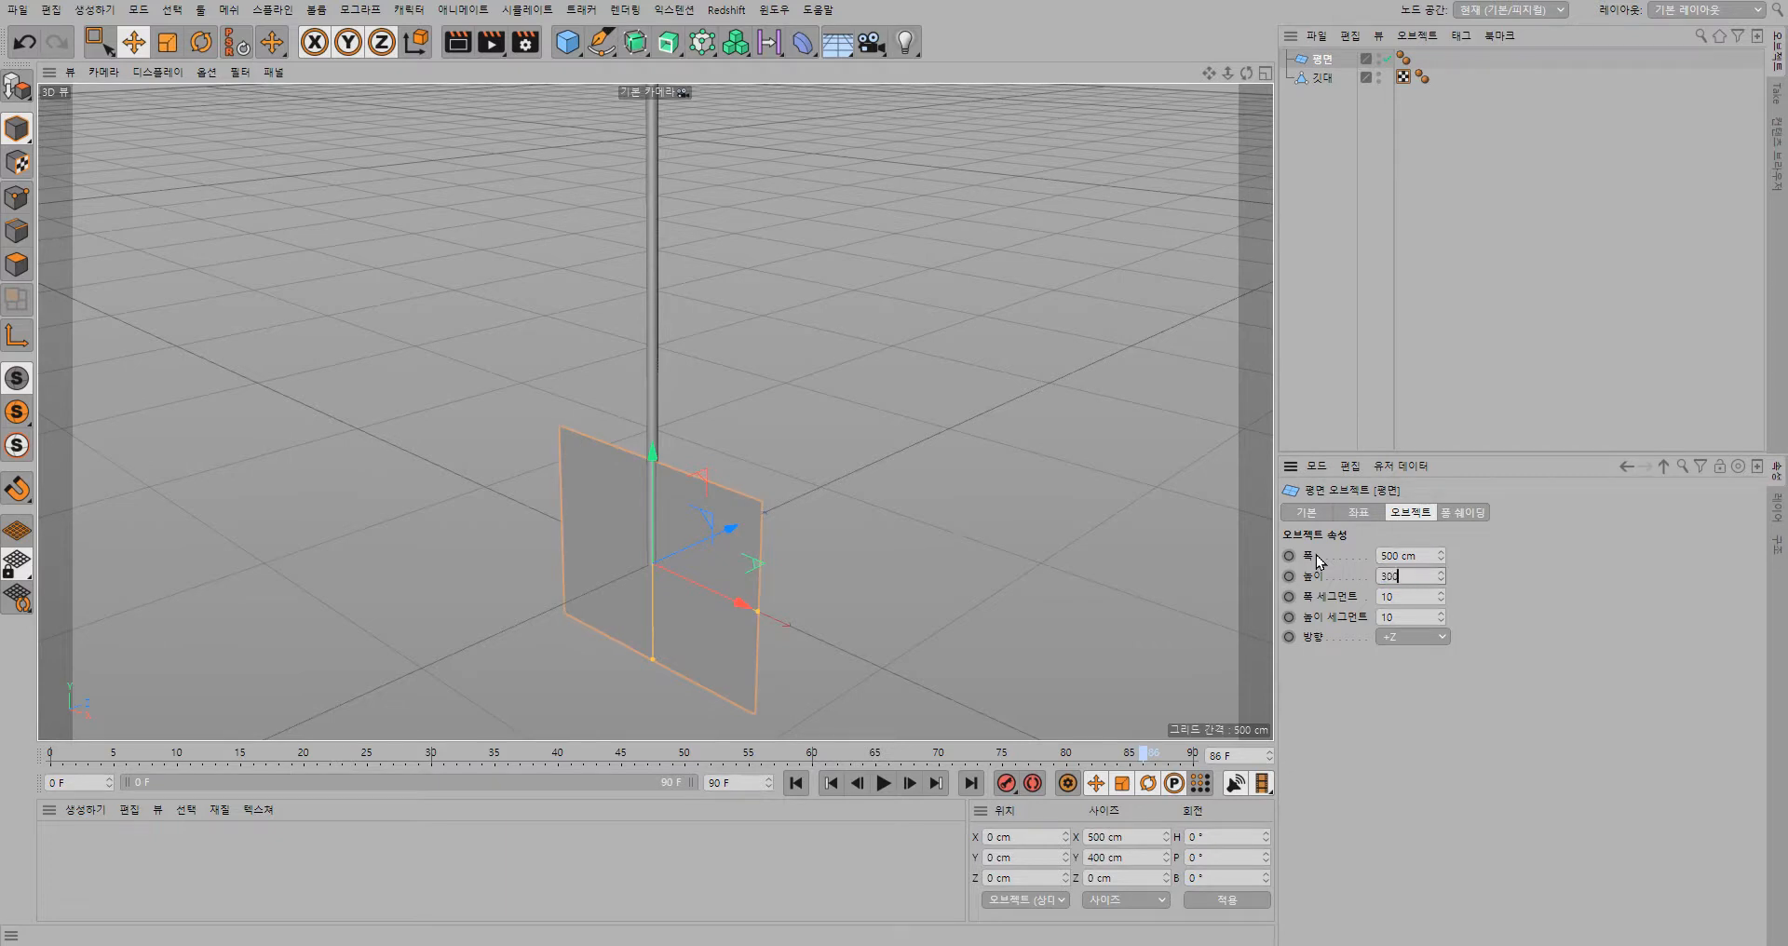
pyautogui.press('Tab')
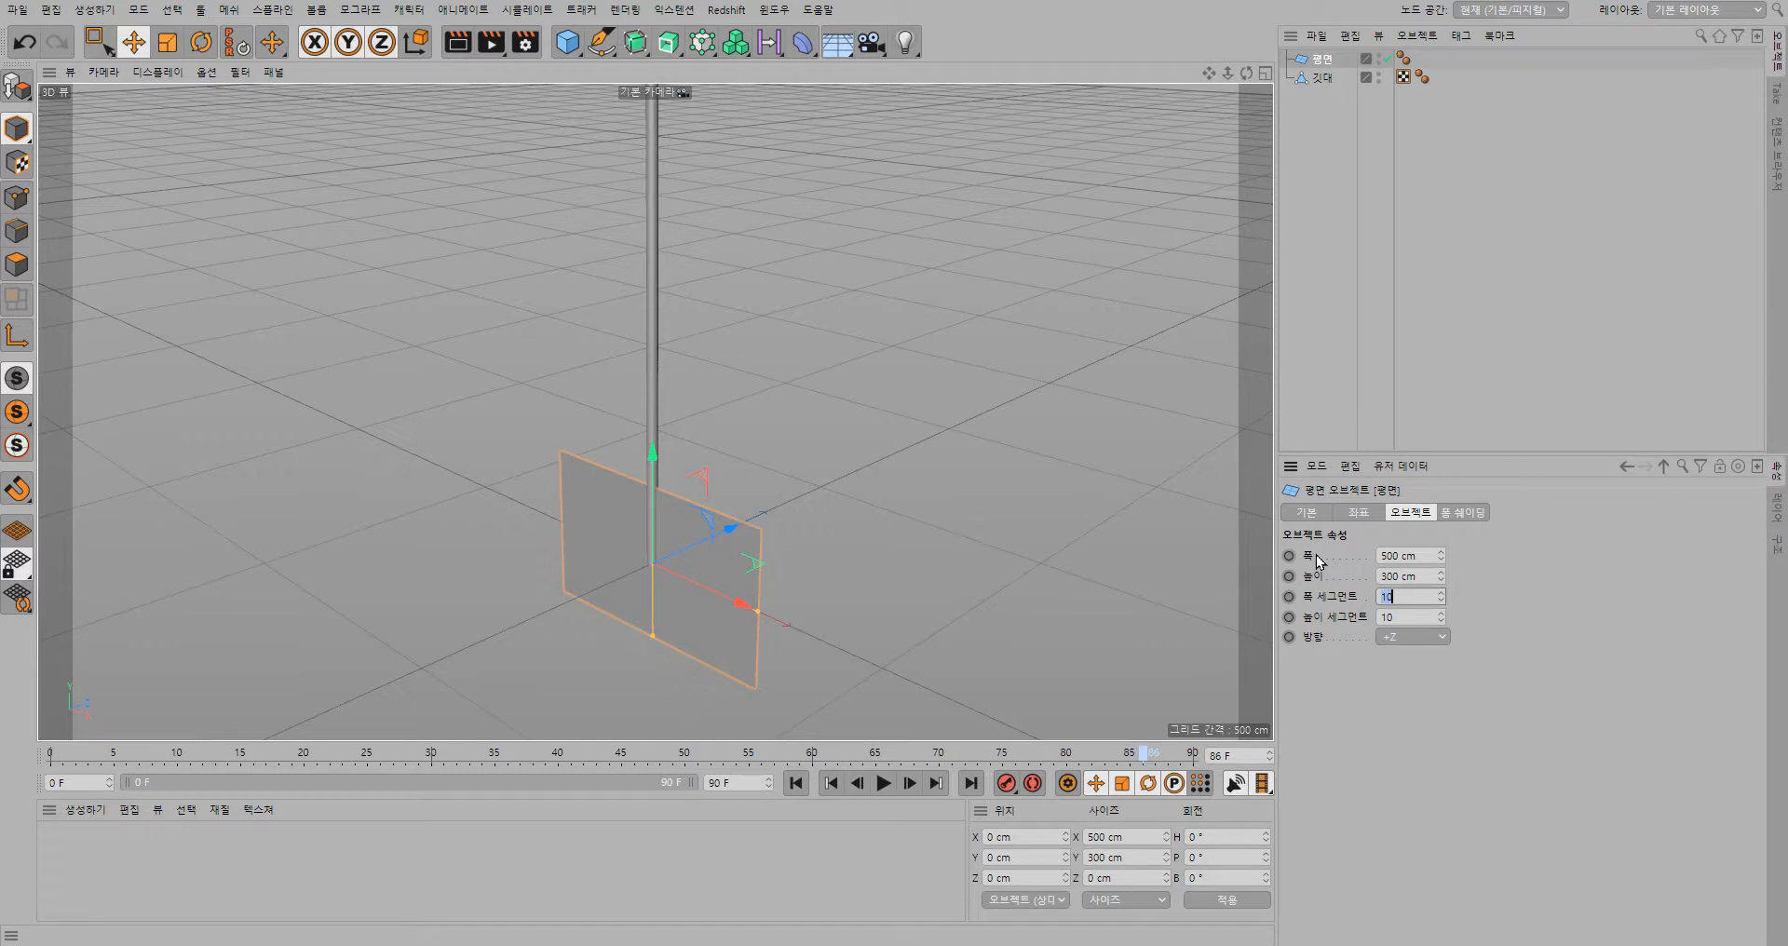
pyautogui.write('30')
pyautogui.press('Tab')
pyautogui.write('25')
# - Move the plane beside the upper end of the pole, to about X 253 cm and Y 1020 cm
pyautogui.moveTo(712, 588); pyautogui.dragTo(827, 638)
pyautogui.moveTo(763, 511); pyautogui.dragTo(779, 365)
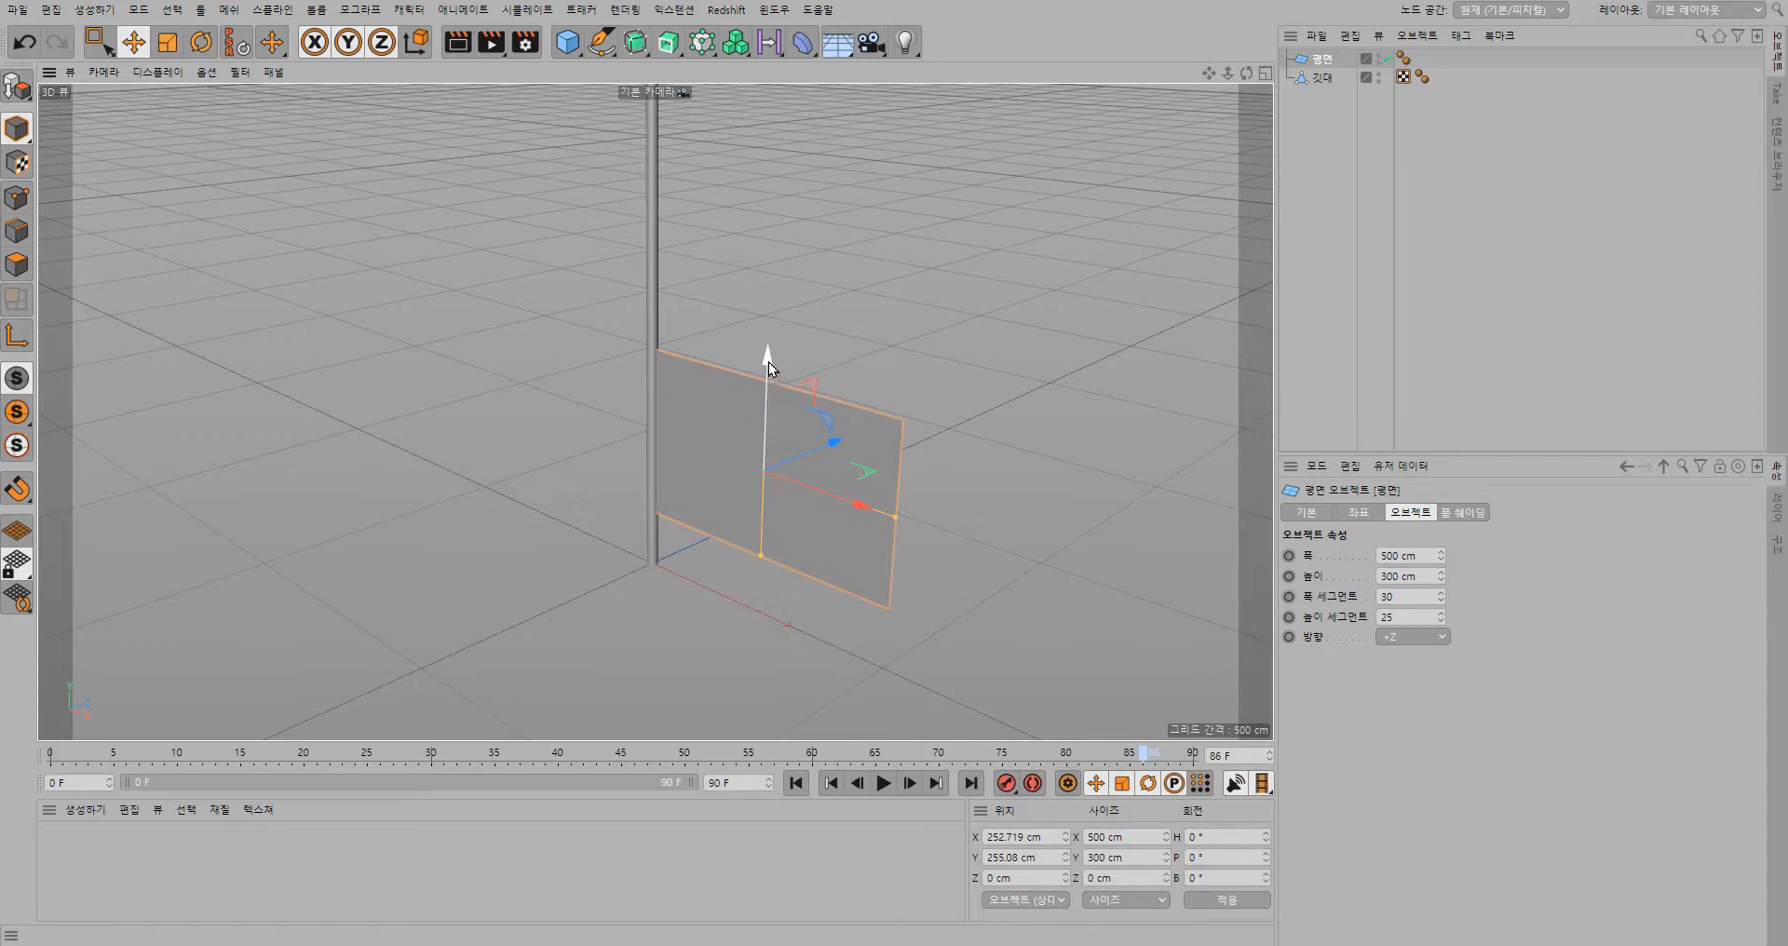
pyautogui.moveTo(768, 362); pyautogui.dragTo(920, 130)
pyautogui.scroll(-6, 1021, 396)
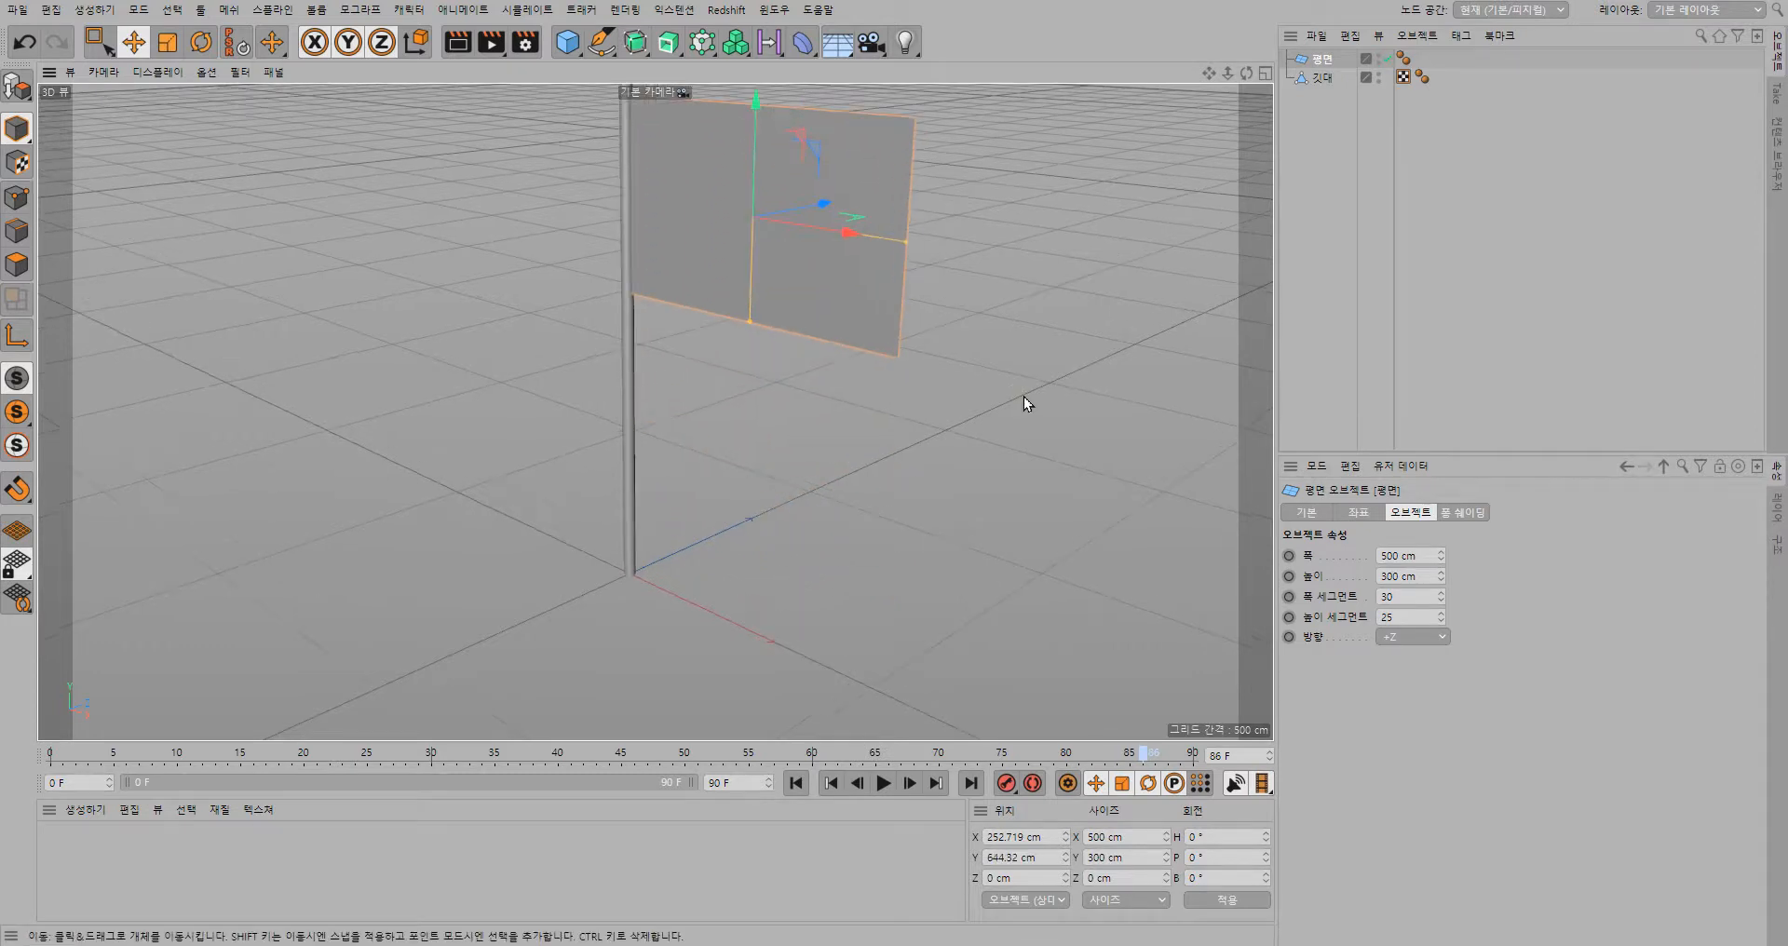
pyautogui.scroll(-2, 1009, 394)
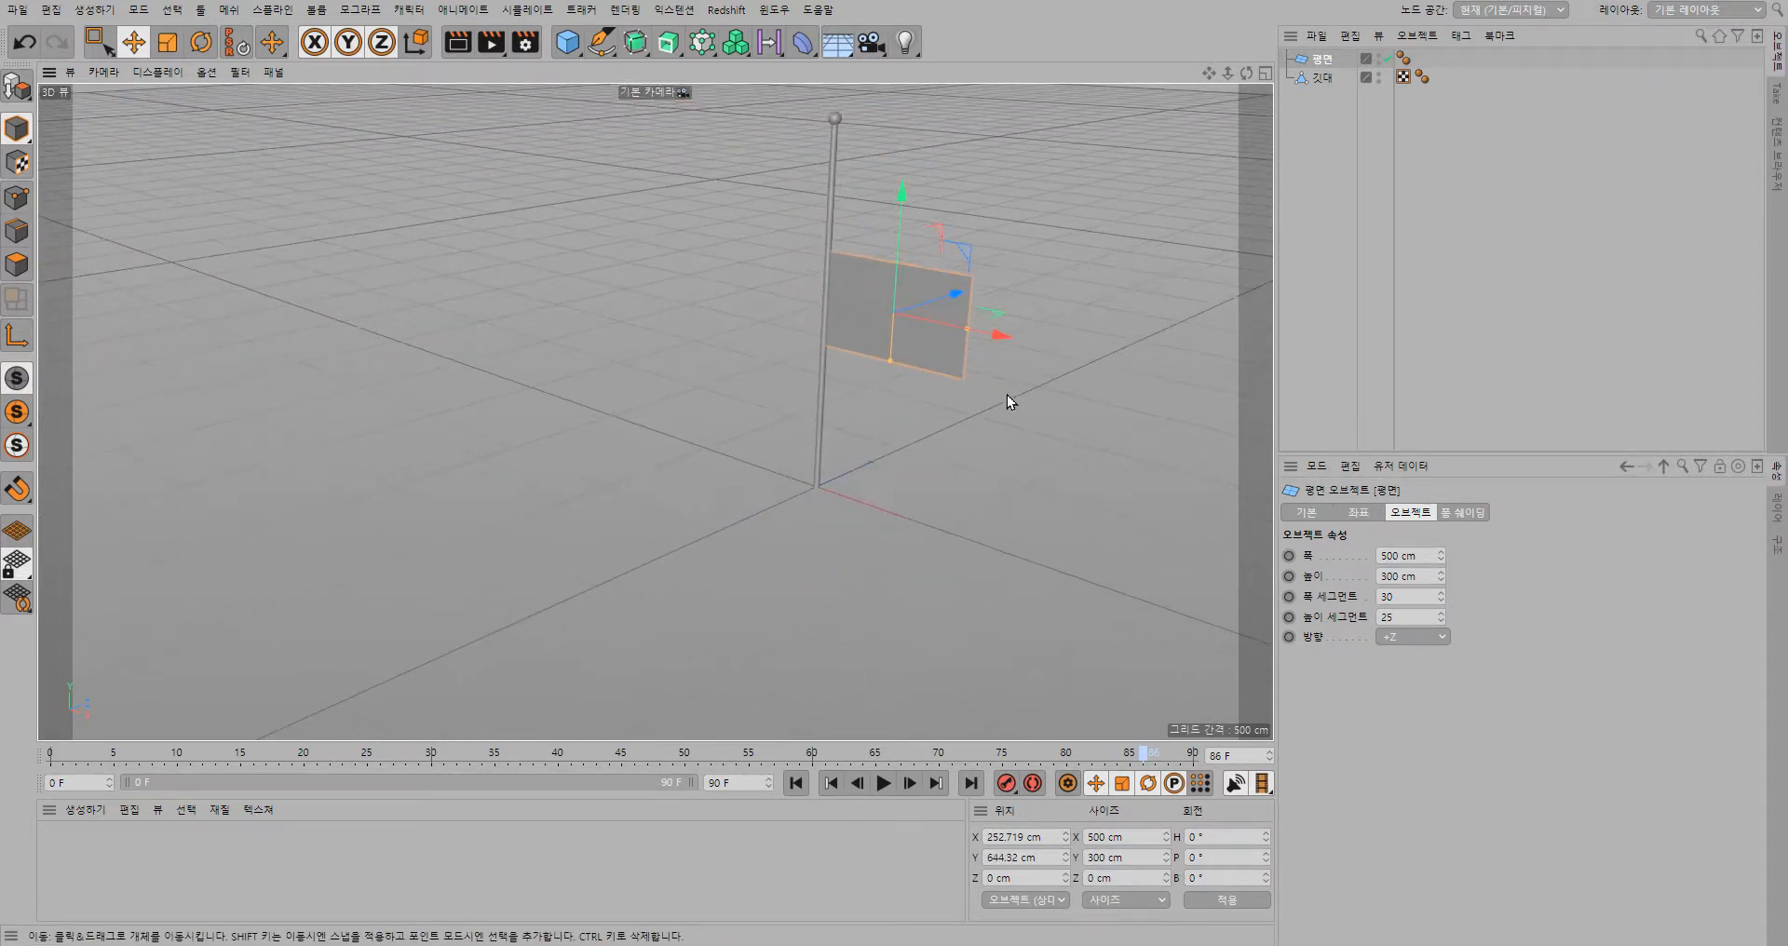
pyautogui.keyDown('alt'); pyautogui.moveTo(1020, 310); pyautogui.dragTo(914, 633, button='middle'); pyautogui.keyUp('alt')
pyautogui.moveTo(807, 537); pyautogui.dragTo(810, 397)
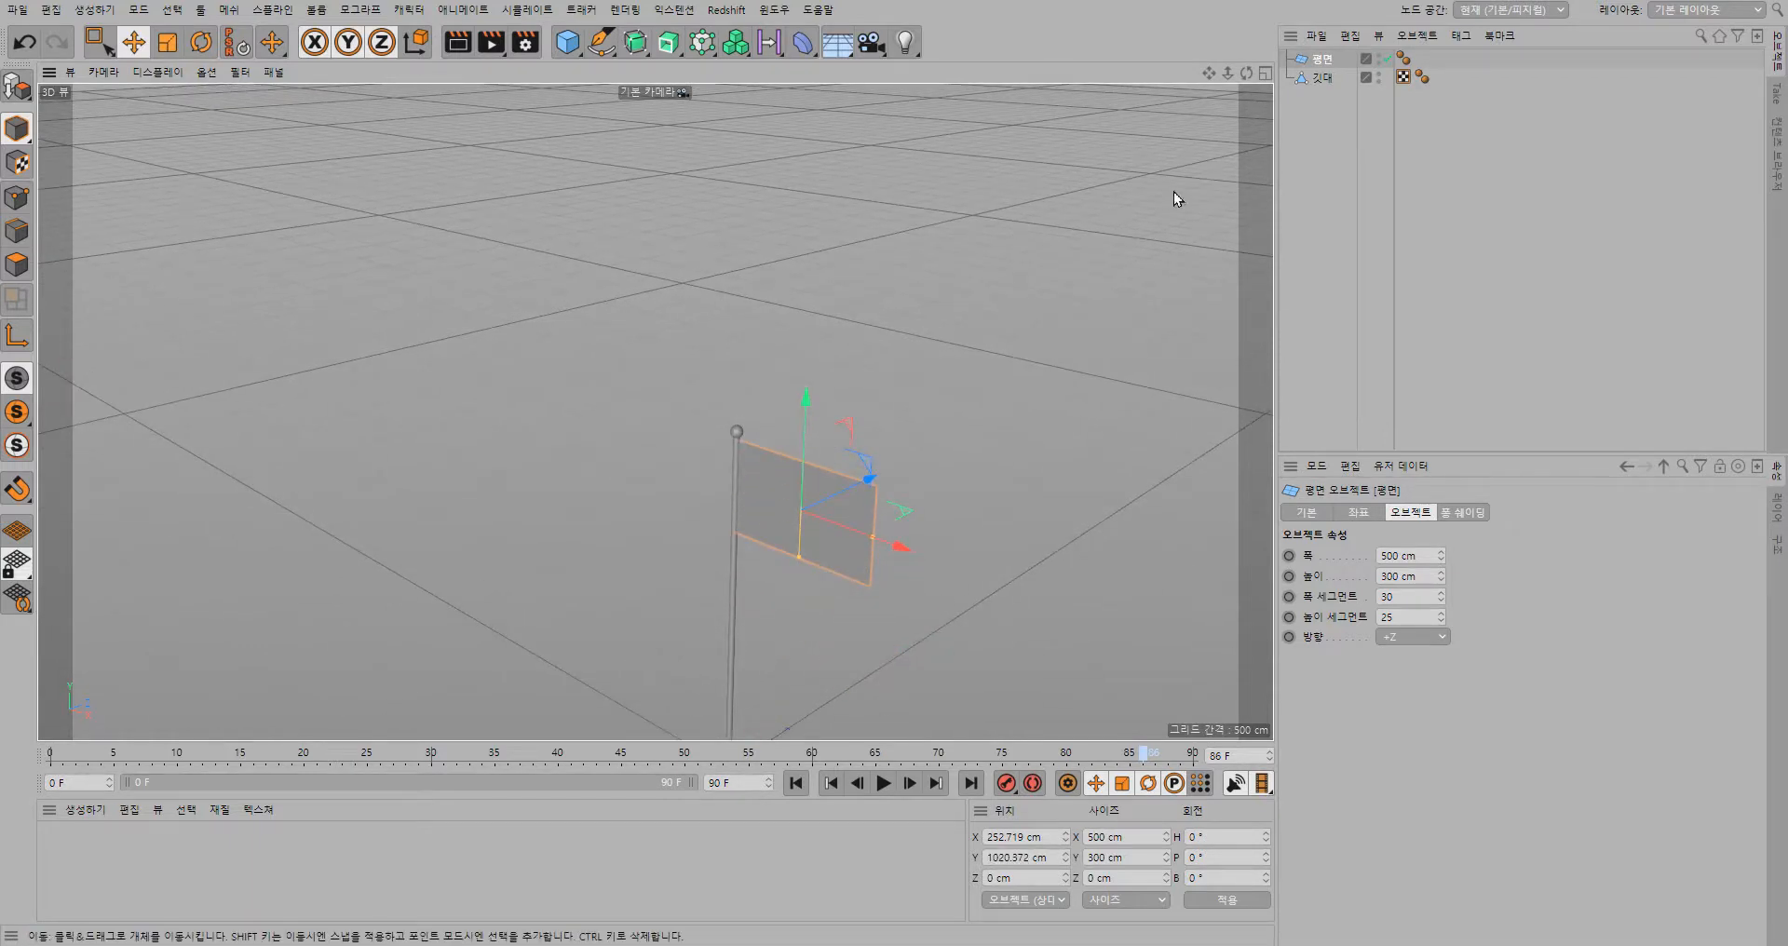
# - Align the plane more closely with the pole in the front view, at about X 250.7 cm and Y 1026.6 cm
pyautogui.click(1264, 72)
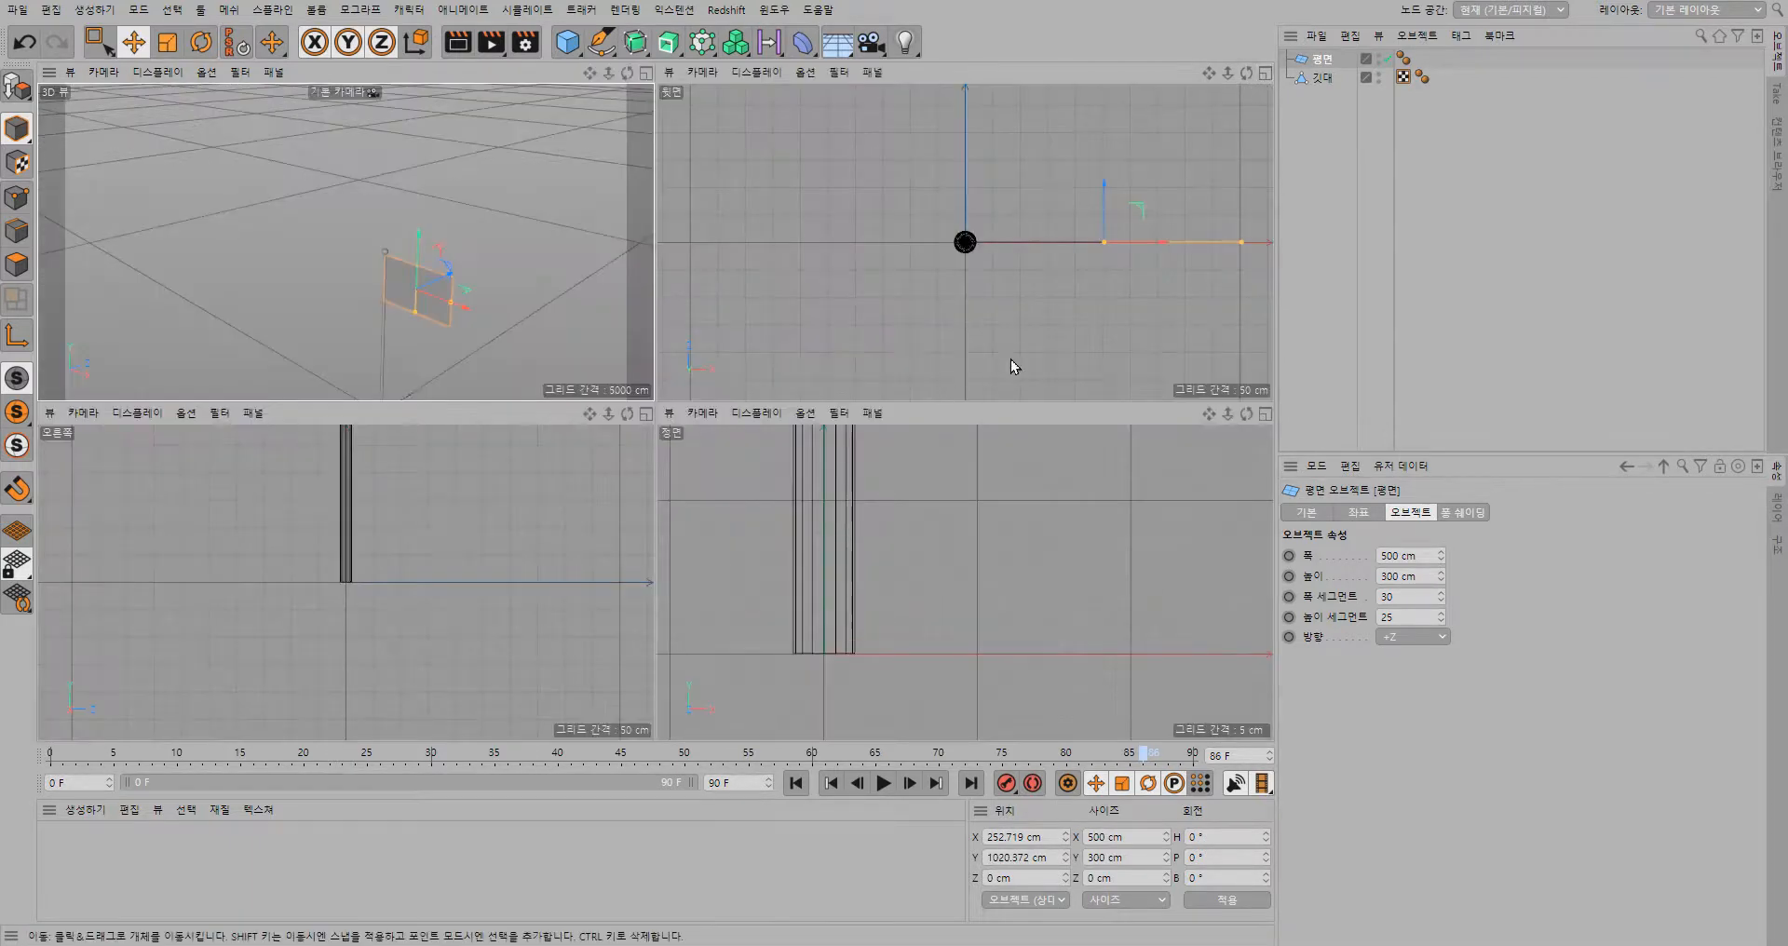
pyautogui.scroll(-5, 978, 497)
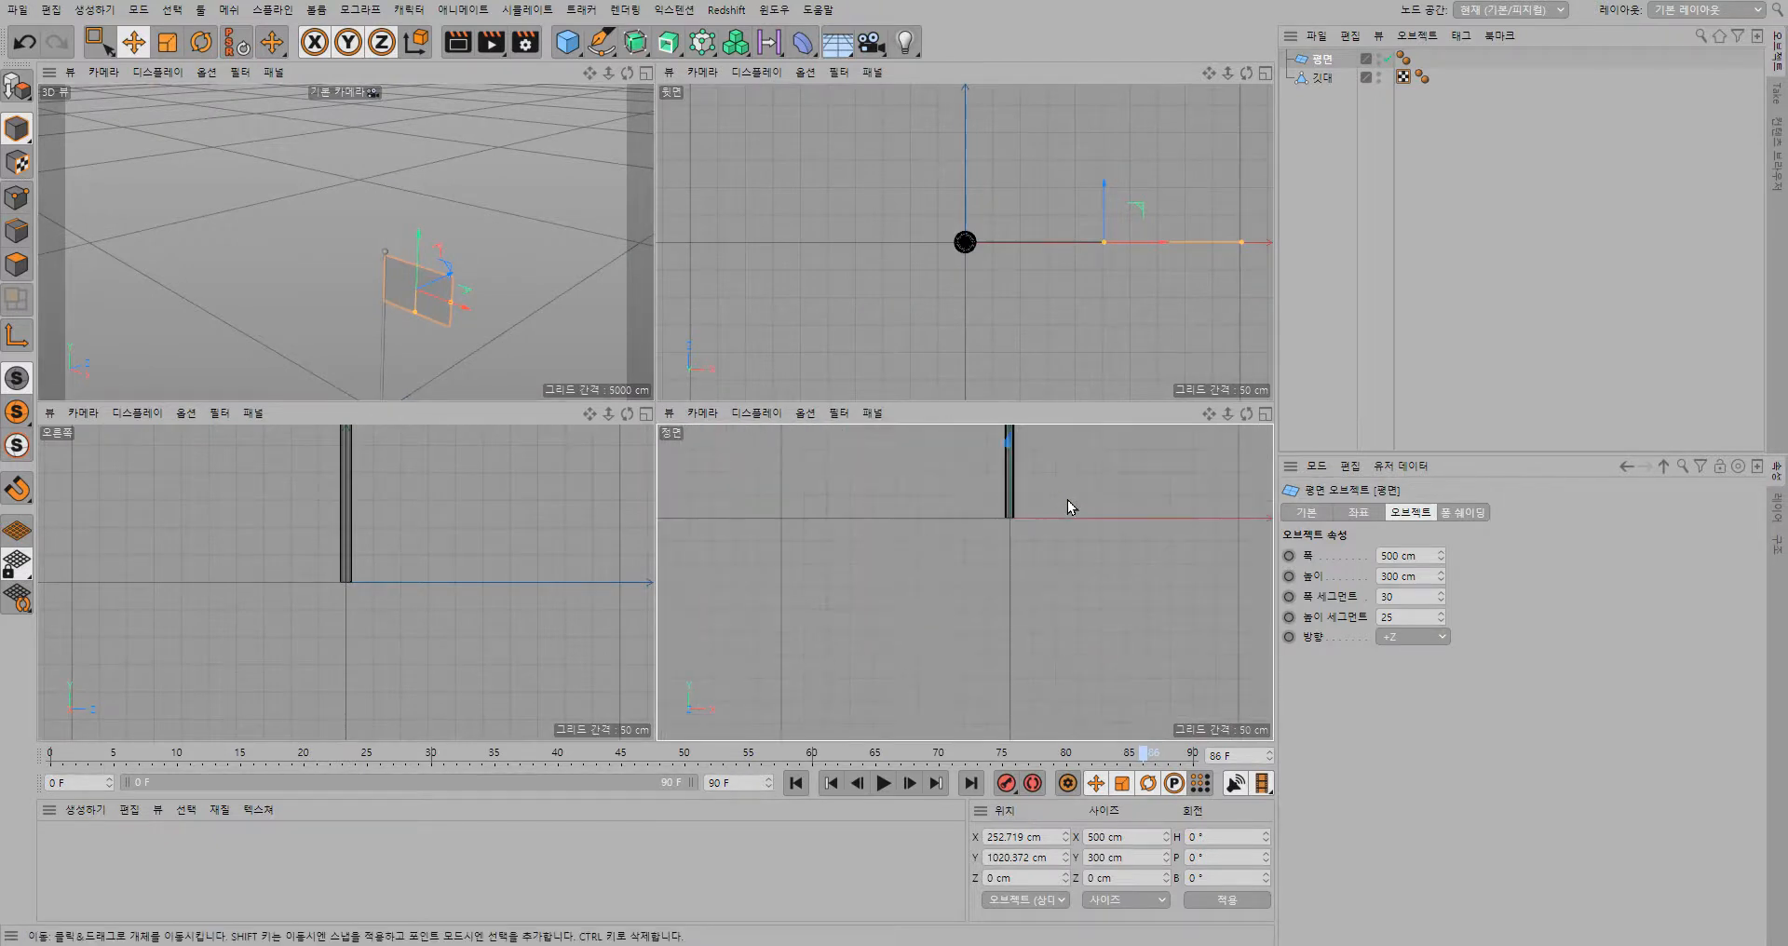
pyautogui.keyDown('alt'); pyautogui.moveTo(1060, 490); pyautogui.dragTo(869, 704, button='middle'); pyautogui.keyUp('alt')
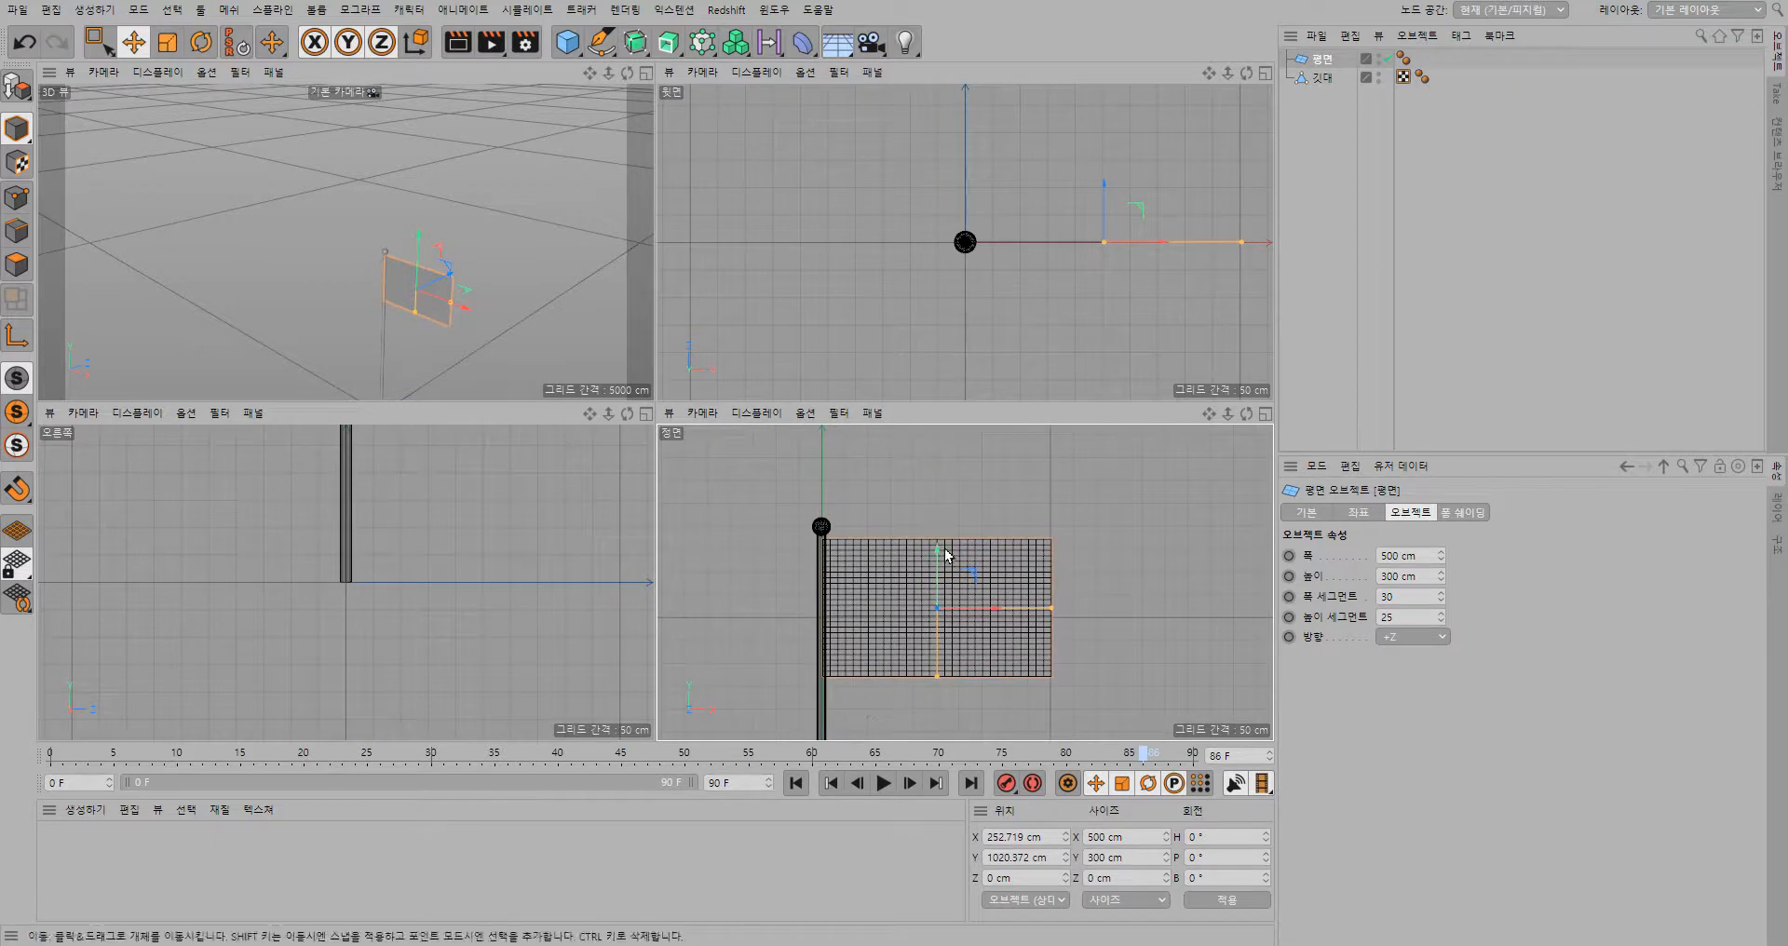
pyautogui.moveTo(938, 551); pyautogui.dragTo(938, 548)
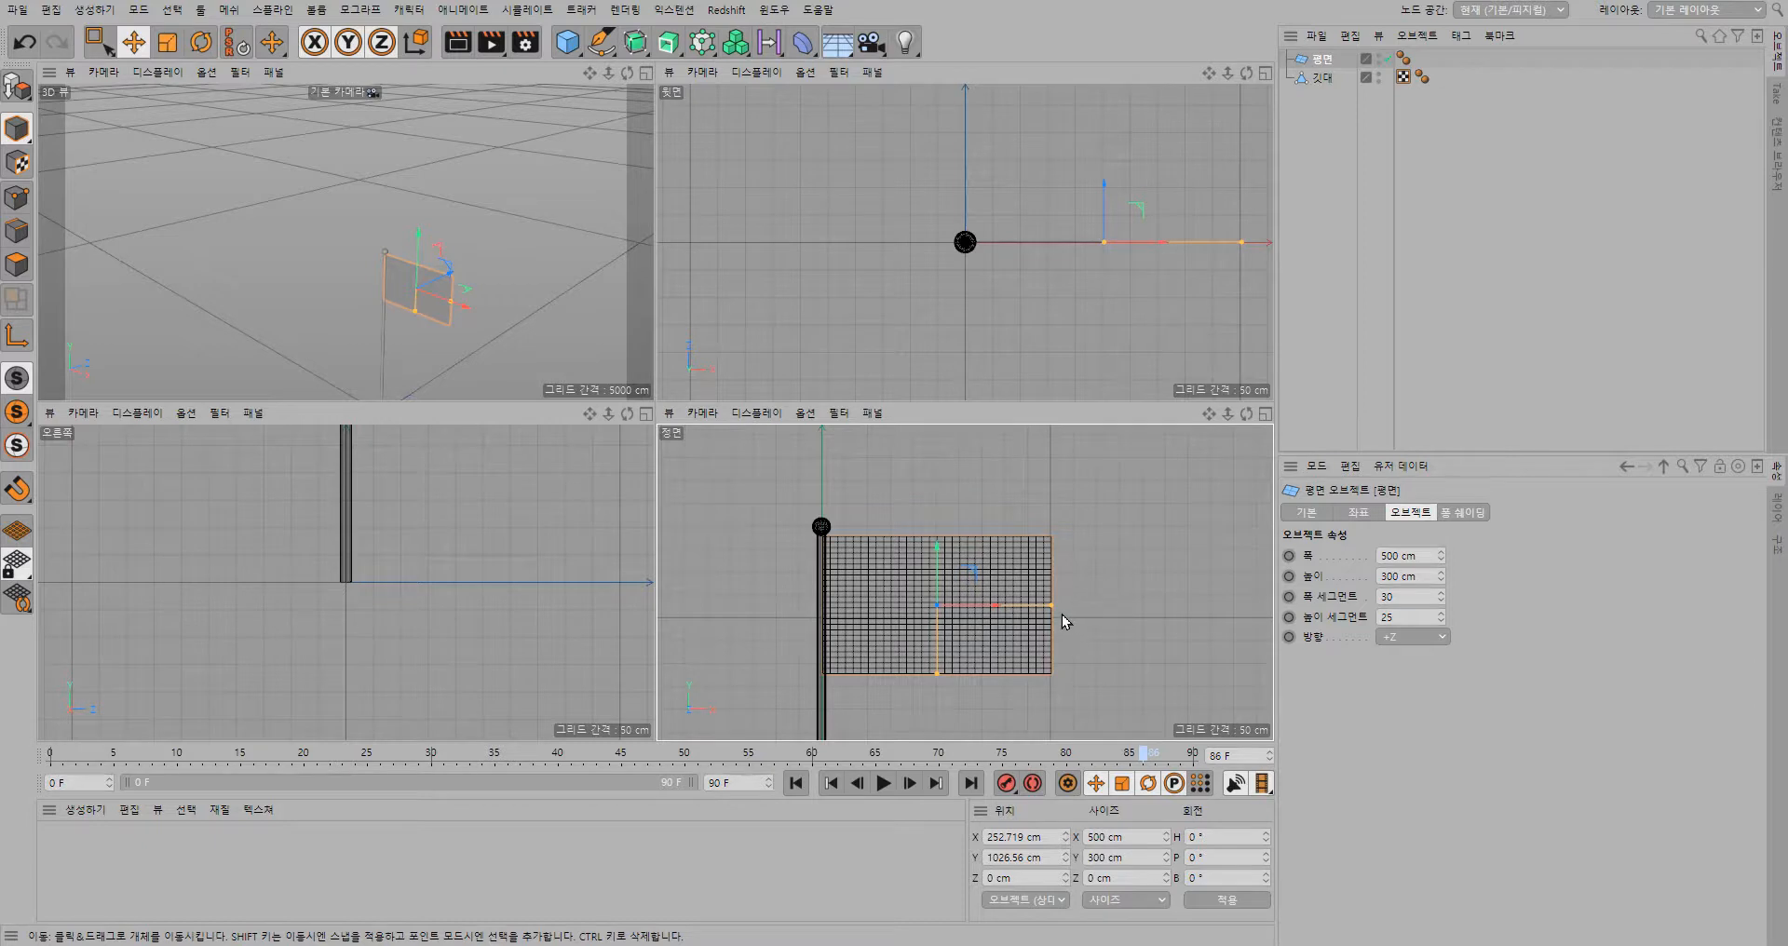
pyautogui.moveTo(994, 605); pyautogui.dragTo(995, 607)
# - Turn on axis editing and convert the plane into an editable polygon object
pyautogui.scroll(5, 819, 592)
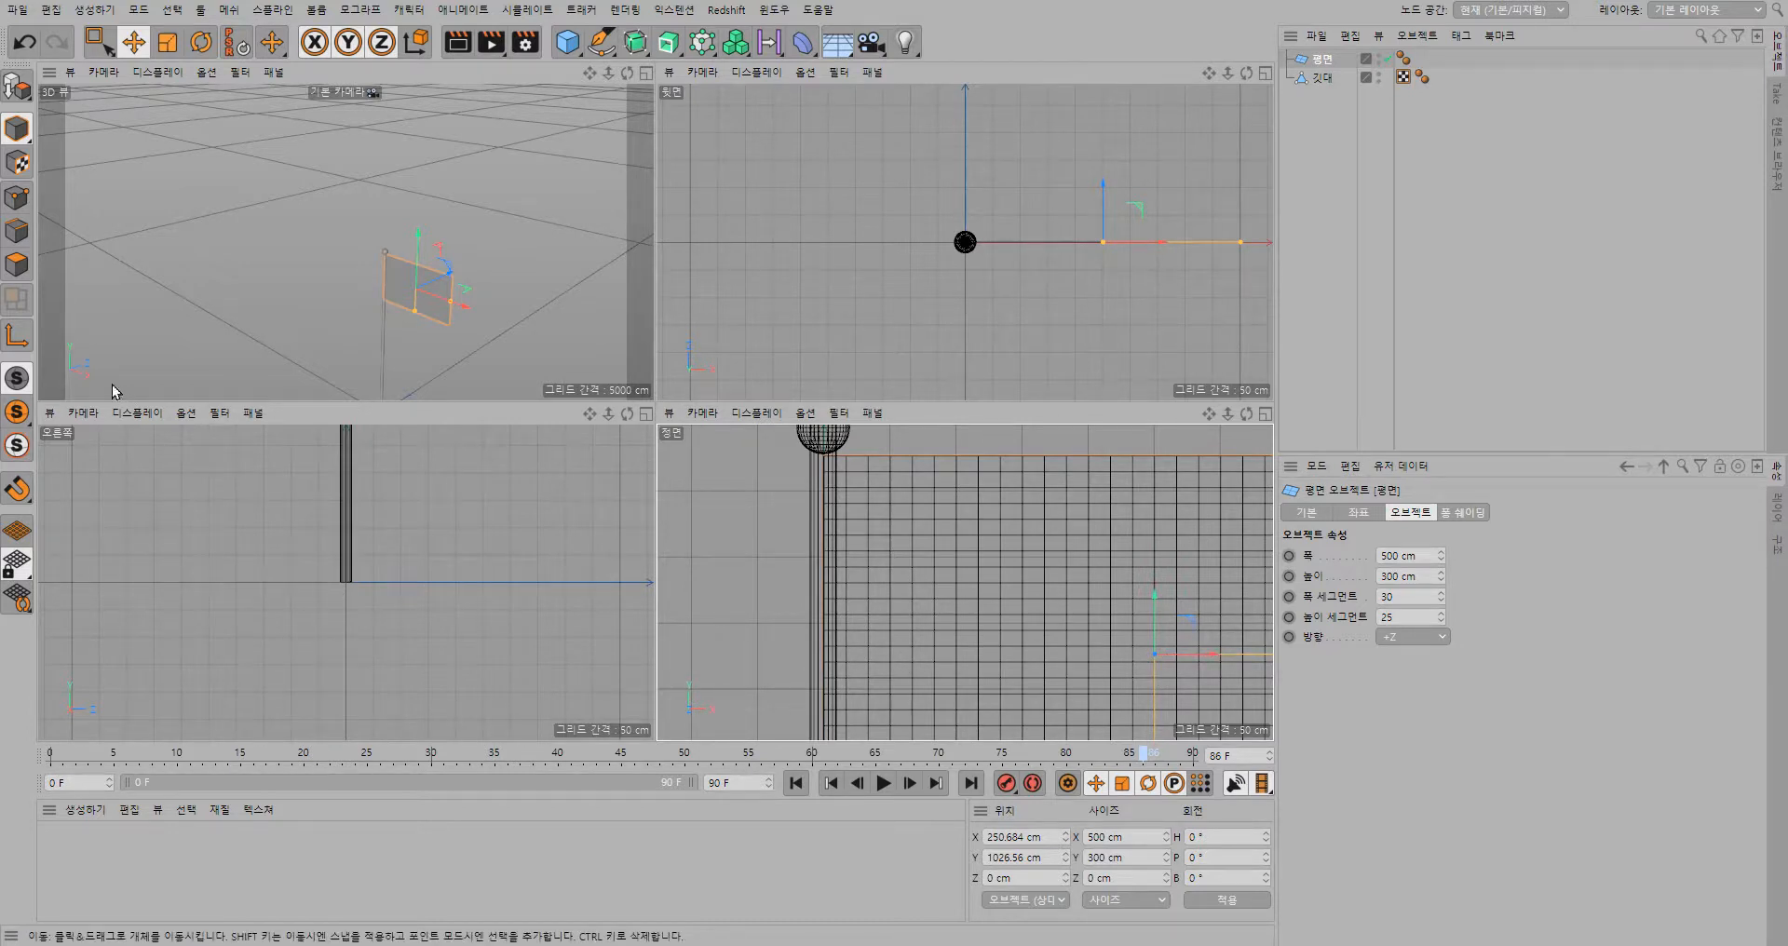
pyautogui.click(13, 345)
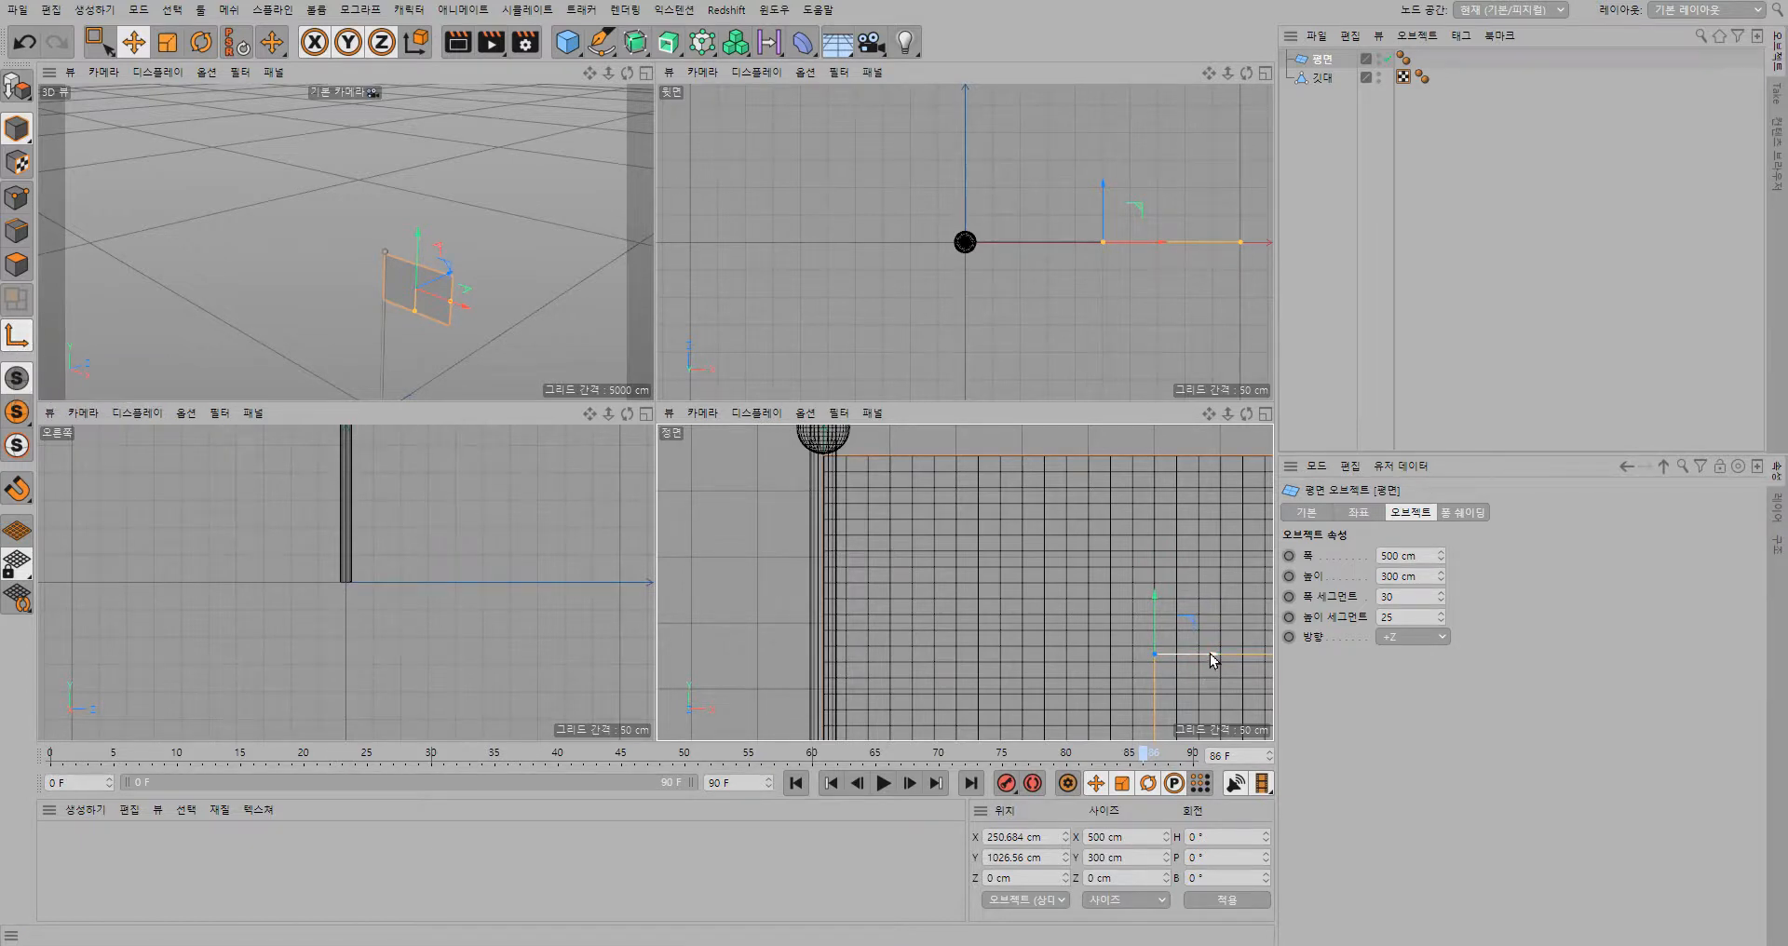
pyautogui.moveTo(1210, 656); pyautogui.dragTo(1137, 652)
pyautogui.hotkey('ctrl', 'z')
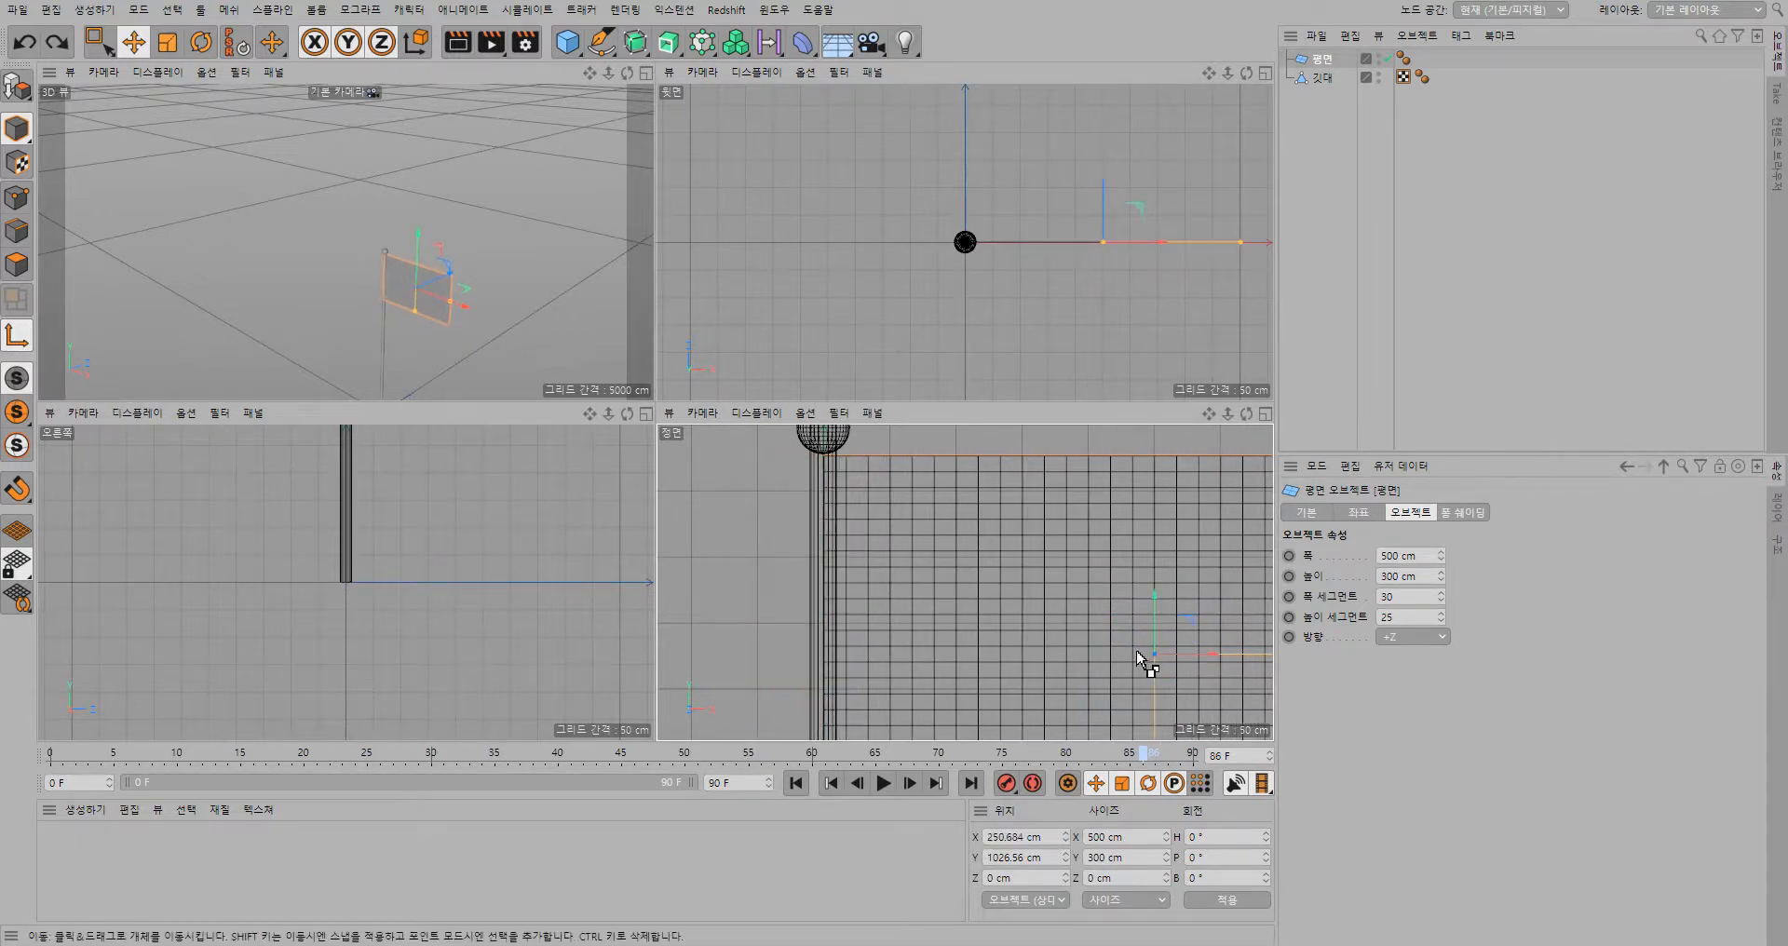
pyautogui.click(16, 89)
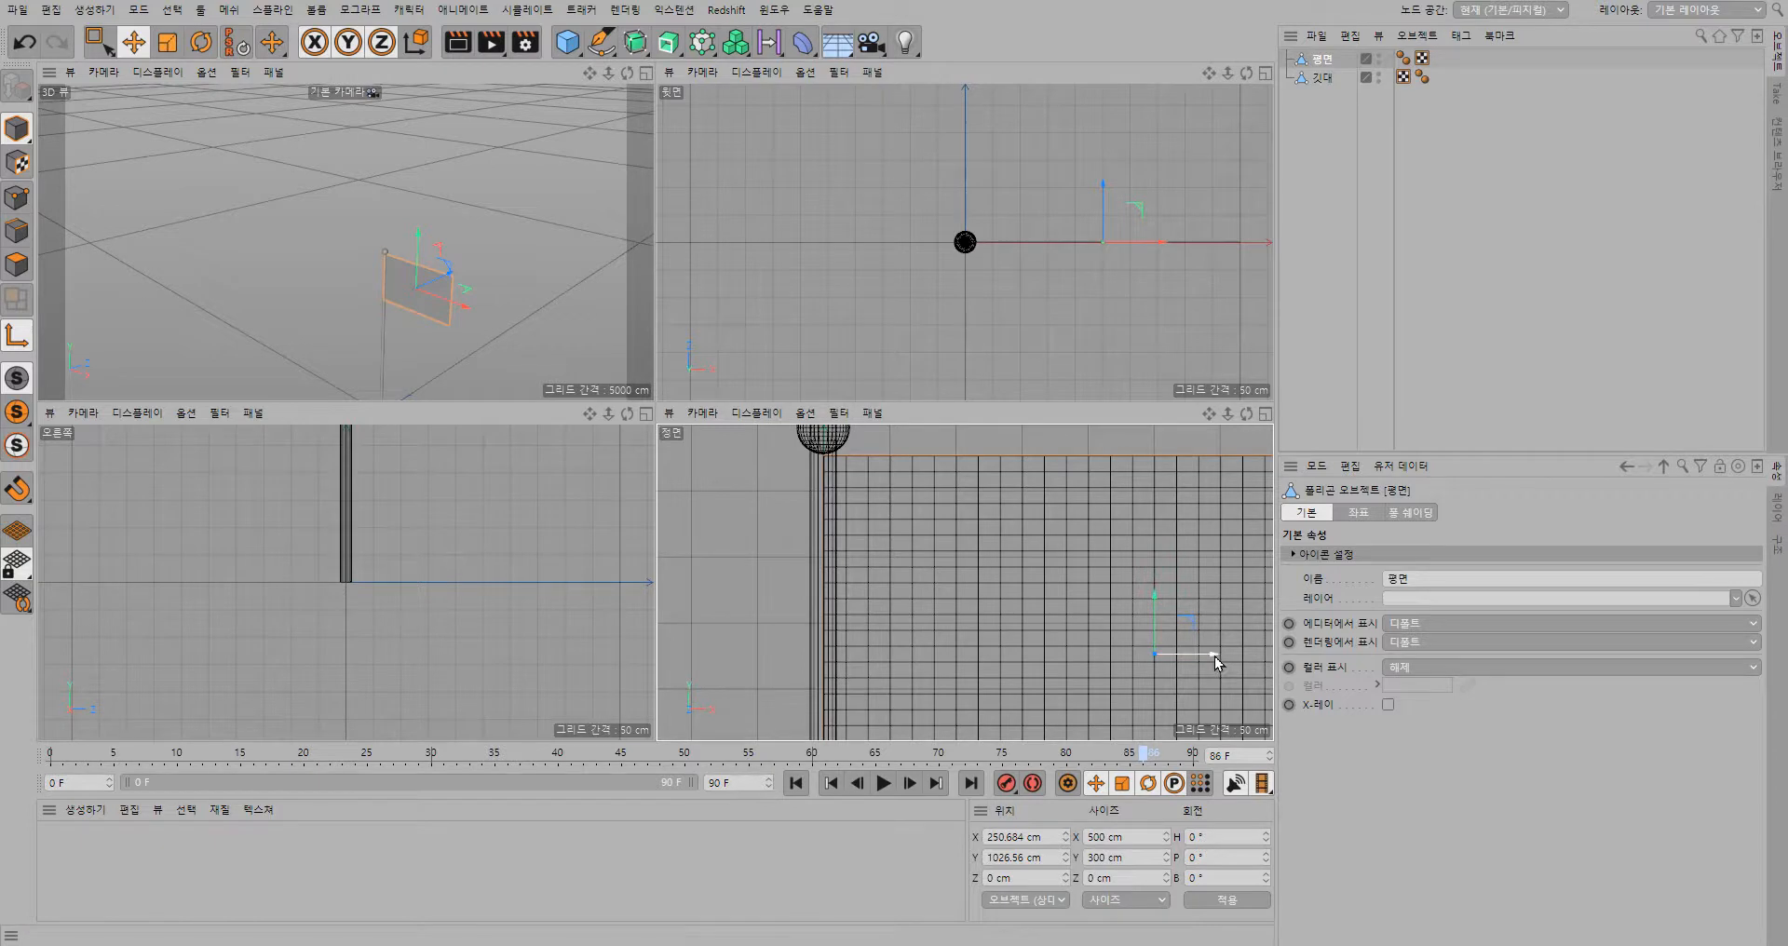
# - Move the plane's axis to its edge at the pole, at about X 0.6 cm
pyautogui.moveTo(1212, 654); pyautogui.dragTo(885, 663)
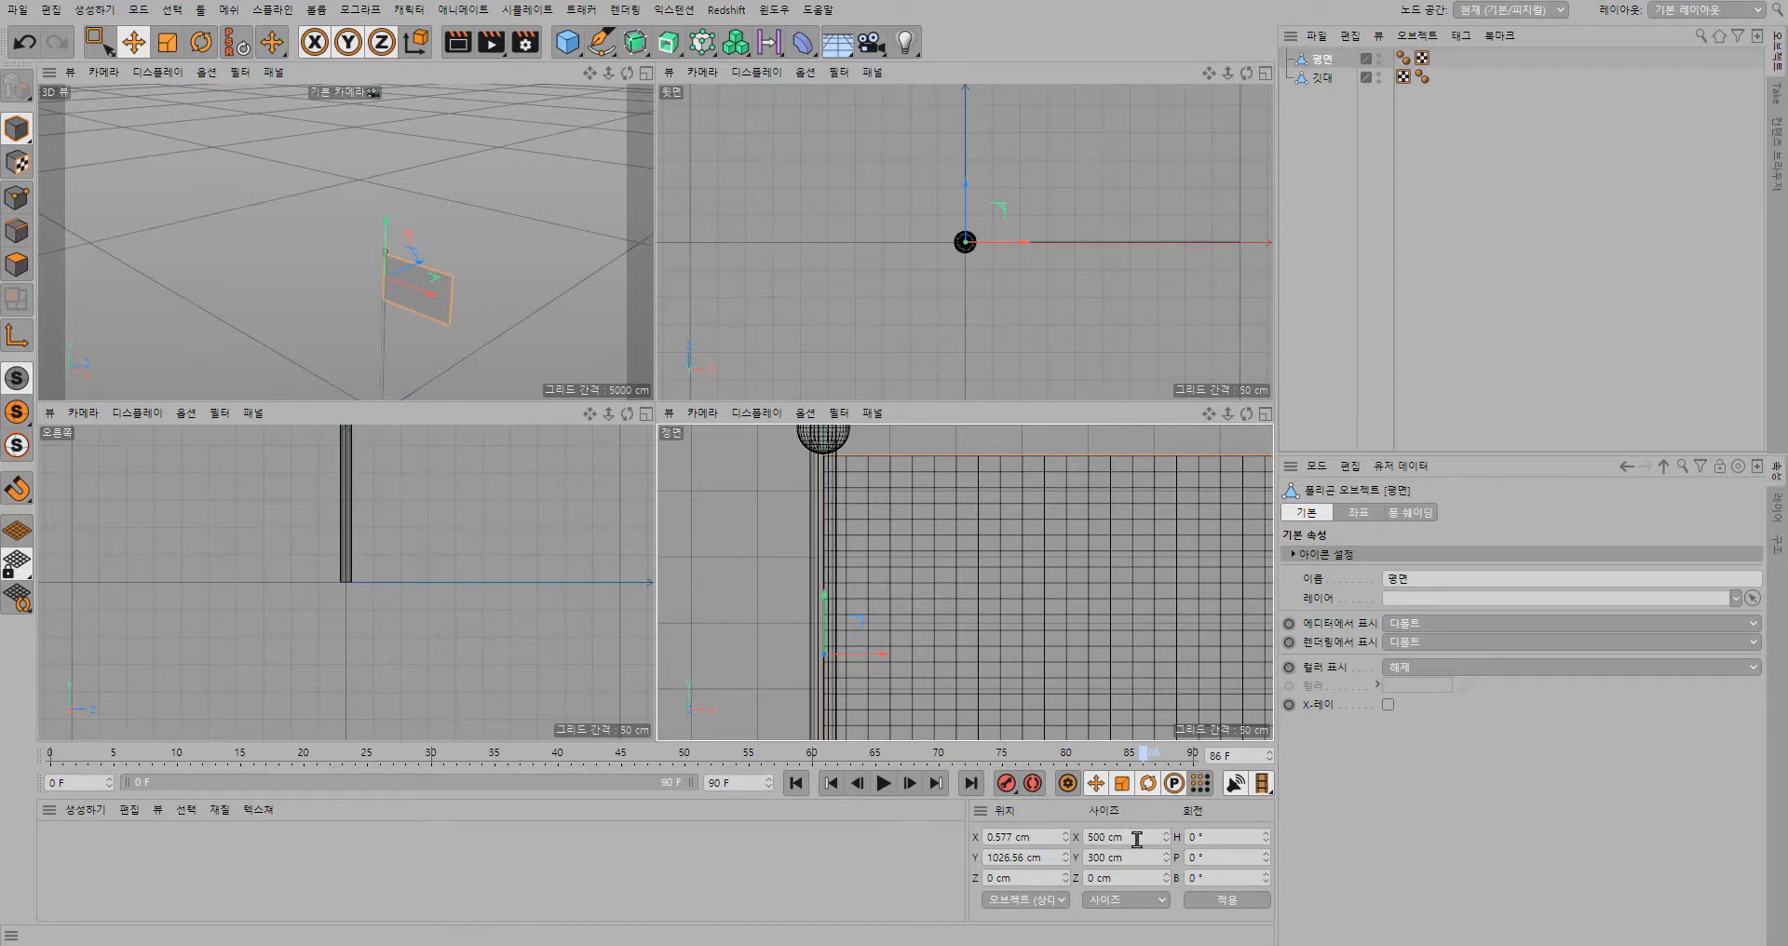
# - Try to give the plane a Z size of 3 cm
pyautogui.moveTo(1107, 836); pyautogui.dragTo(1078, 863)
pyautogui.press('Tab')
pyautogui.write('3')
pyautogui.press('Return')
pyautogui.click(1092, 878)
pyautogui.write('3')
pyautogui.click(1161, 900)
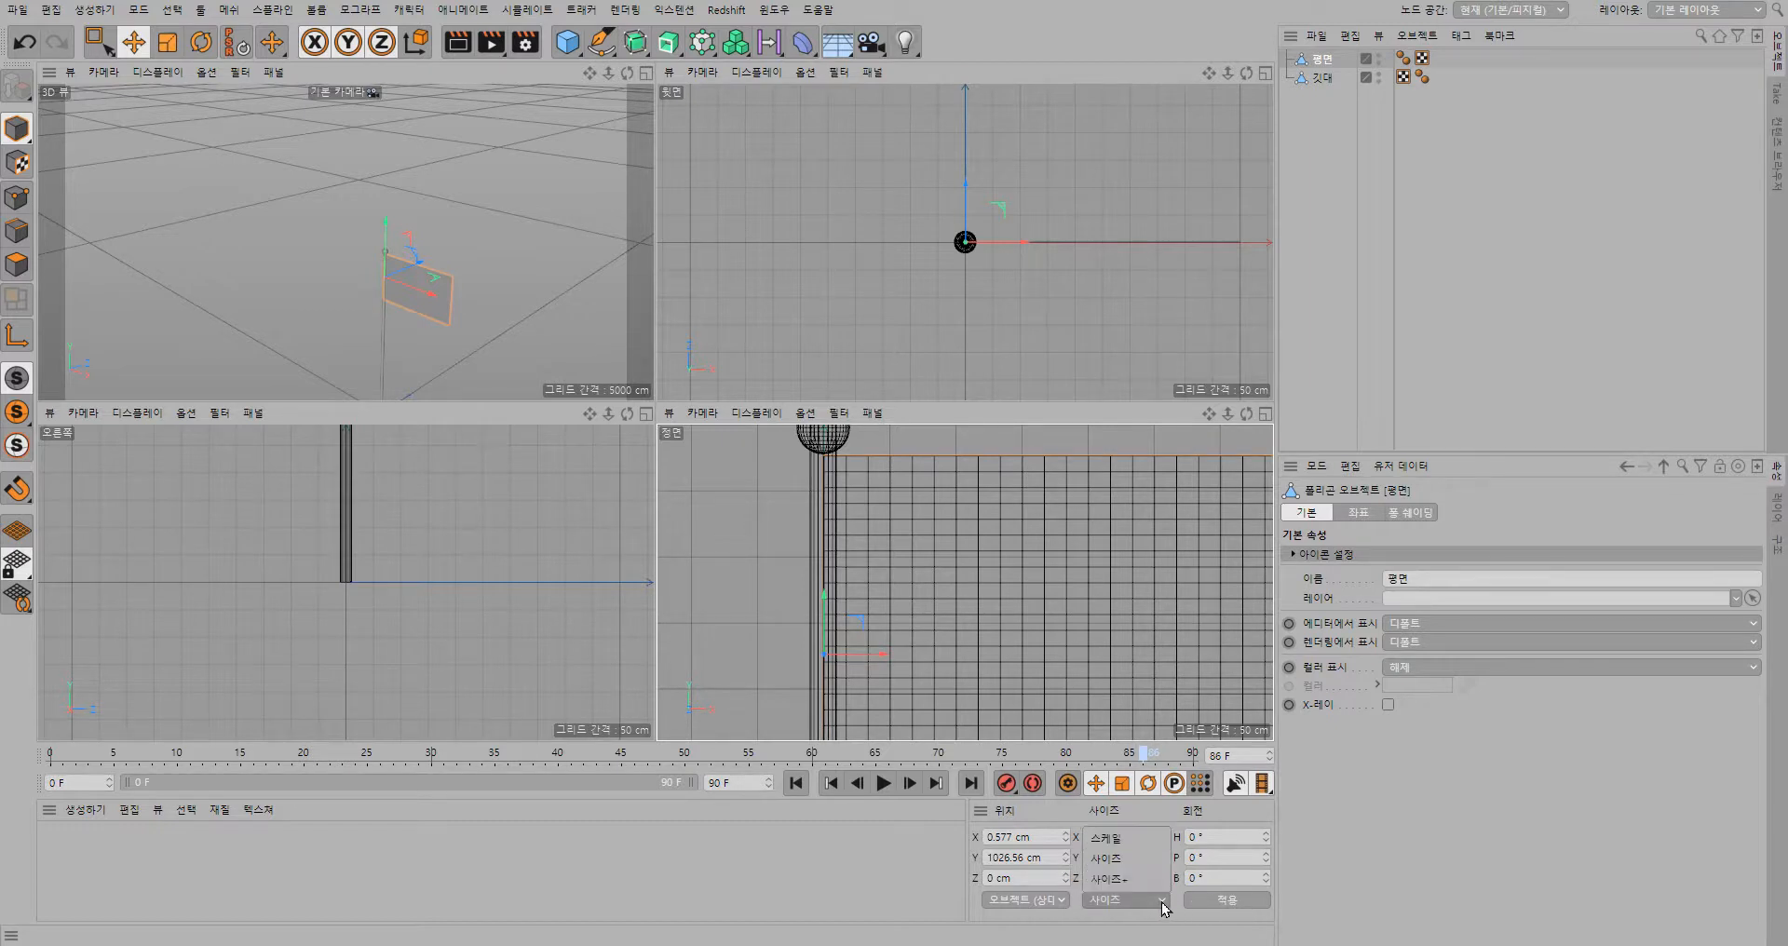
pyautogui.click(1160, 900)
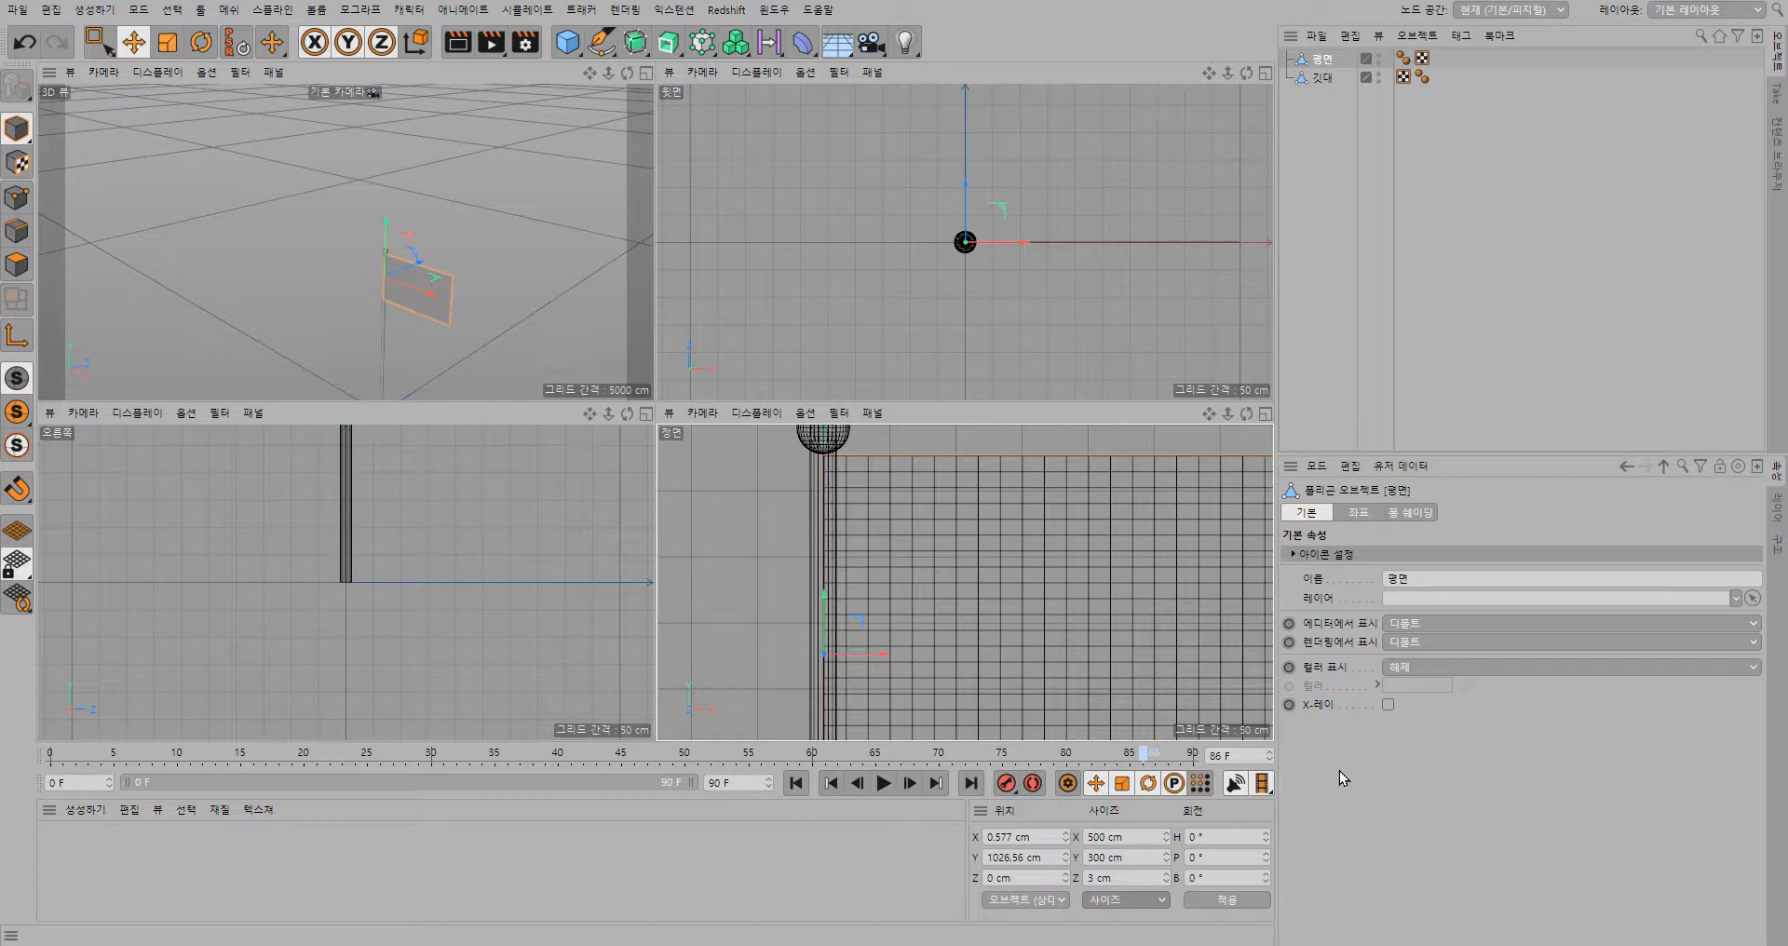
pyautogui.click(1237, 902)
# - Rename the plane as 깃발
pyautogui.doubleClick(1325, 60)
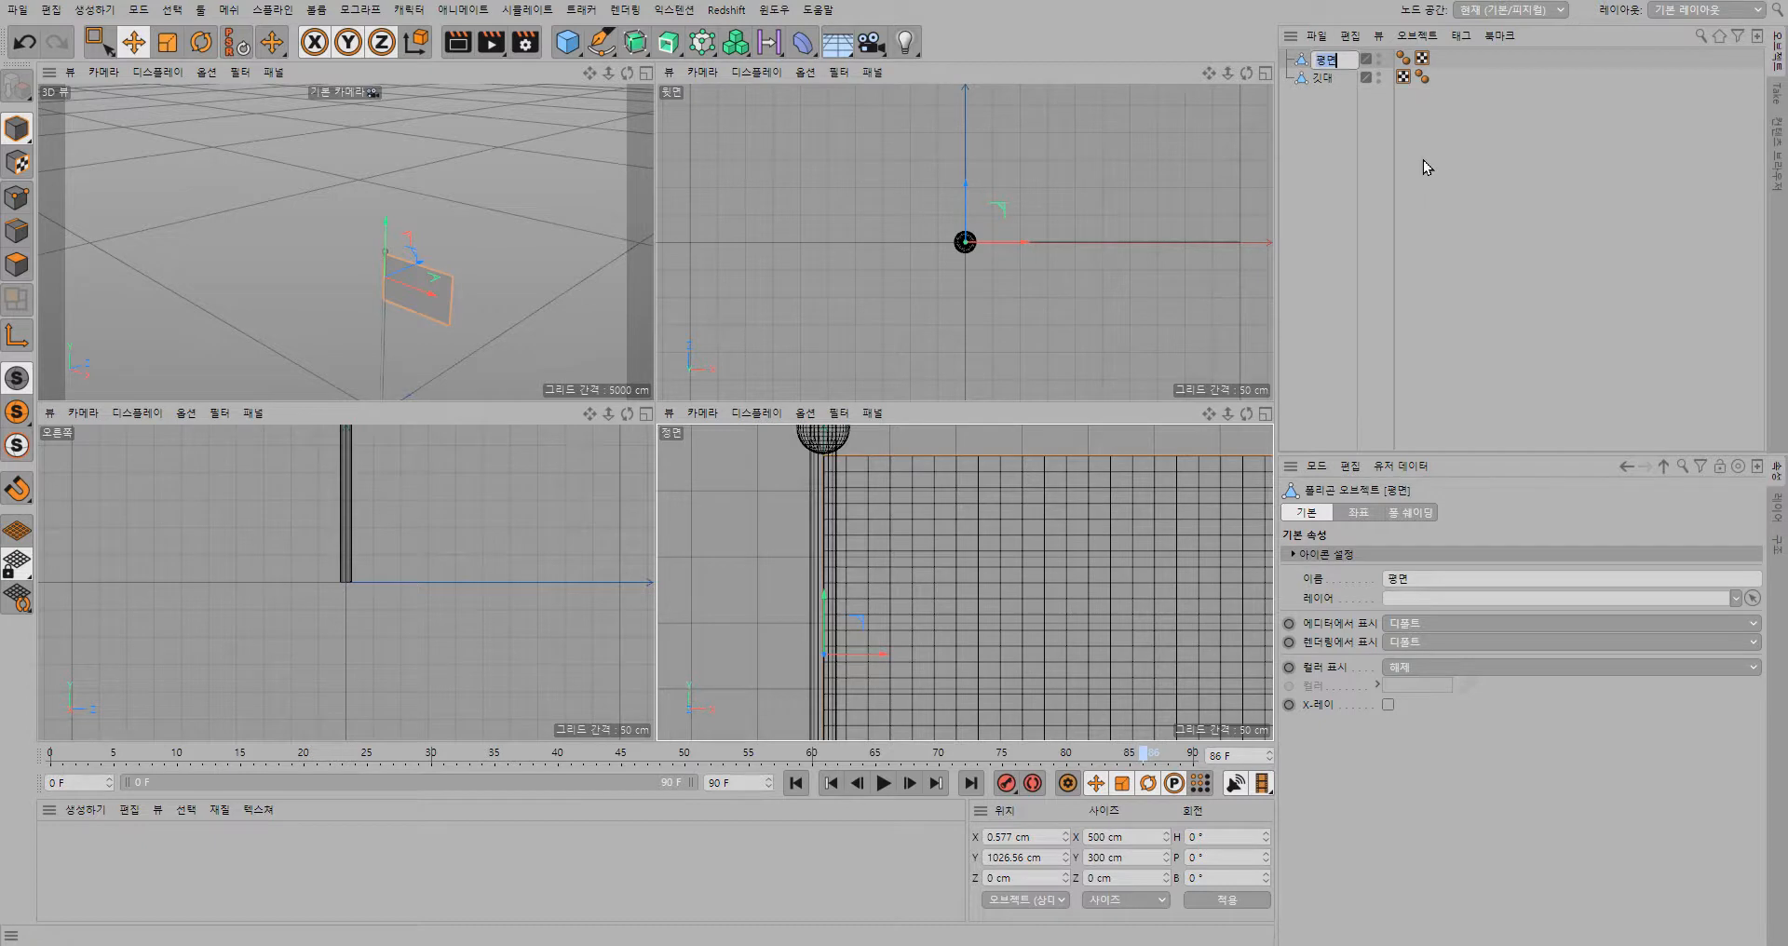
pyautogui.write('깃발')
pyautogui.press('Return')
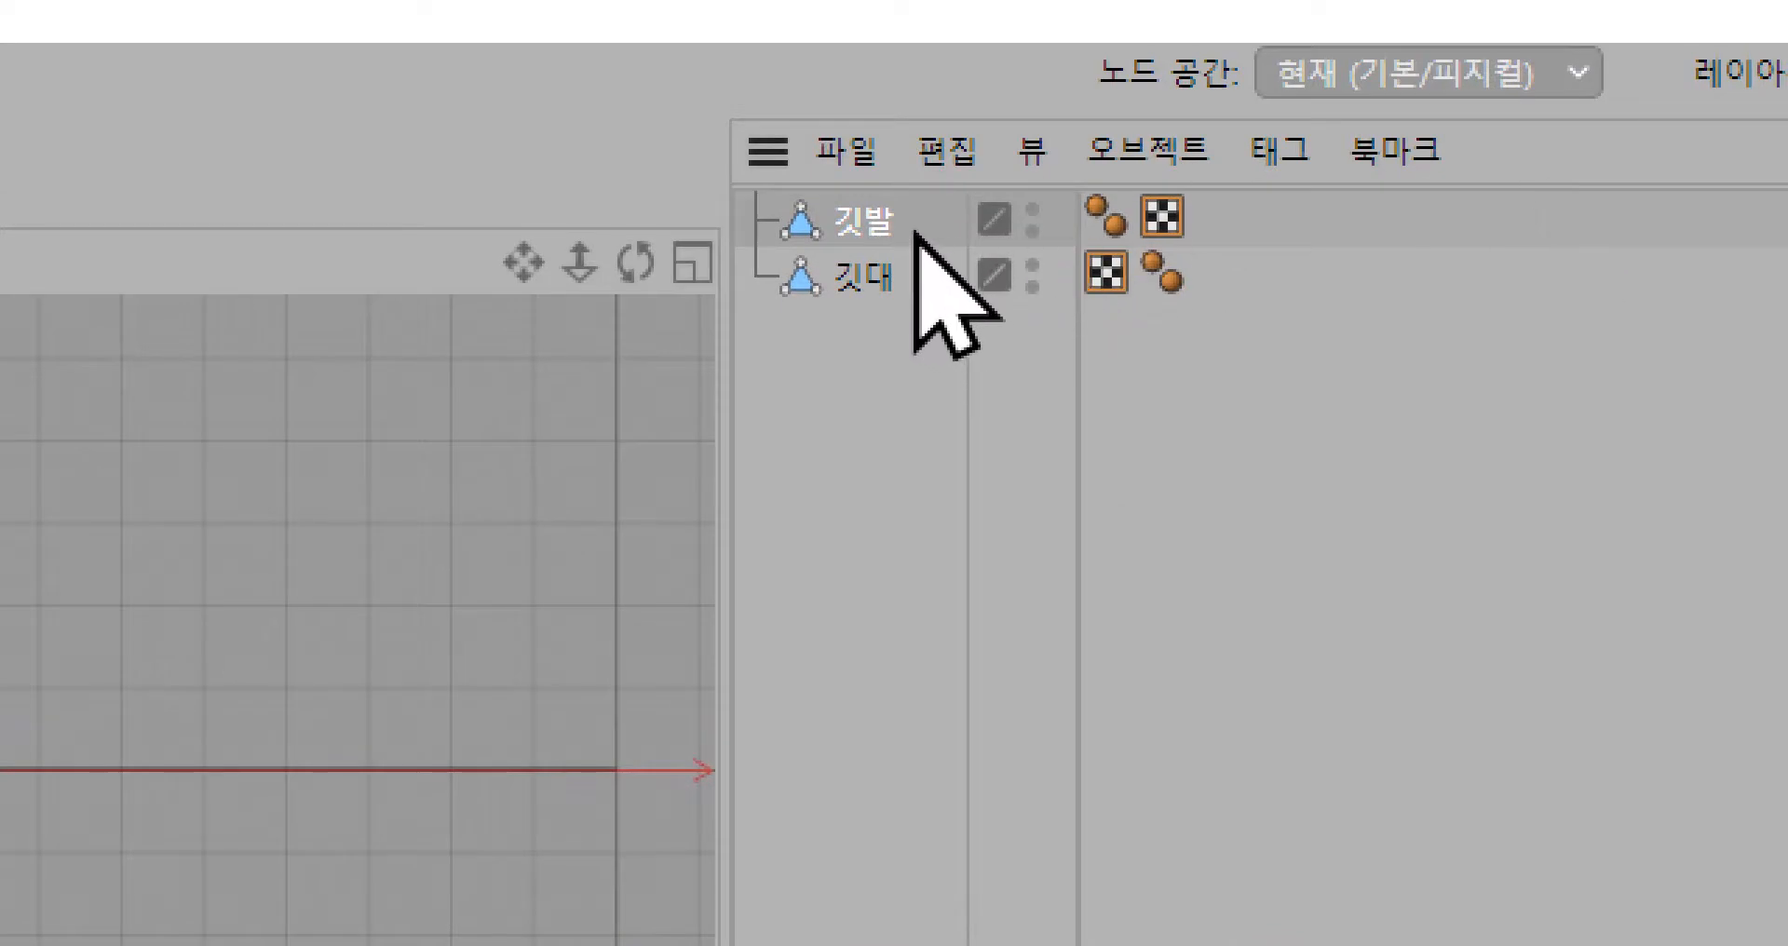
# - Add a Cloth tag (클로스) and a Cloth Belt tag (클로스 벨트) to the 깃발 object
pyautogui.click(1293, 167)
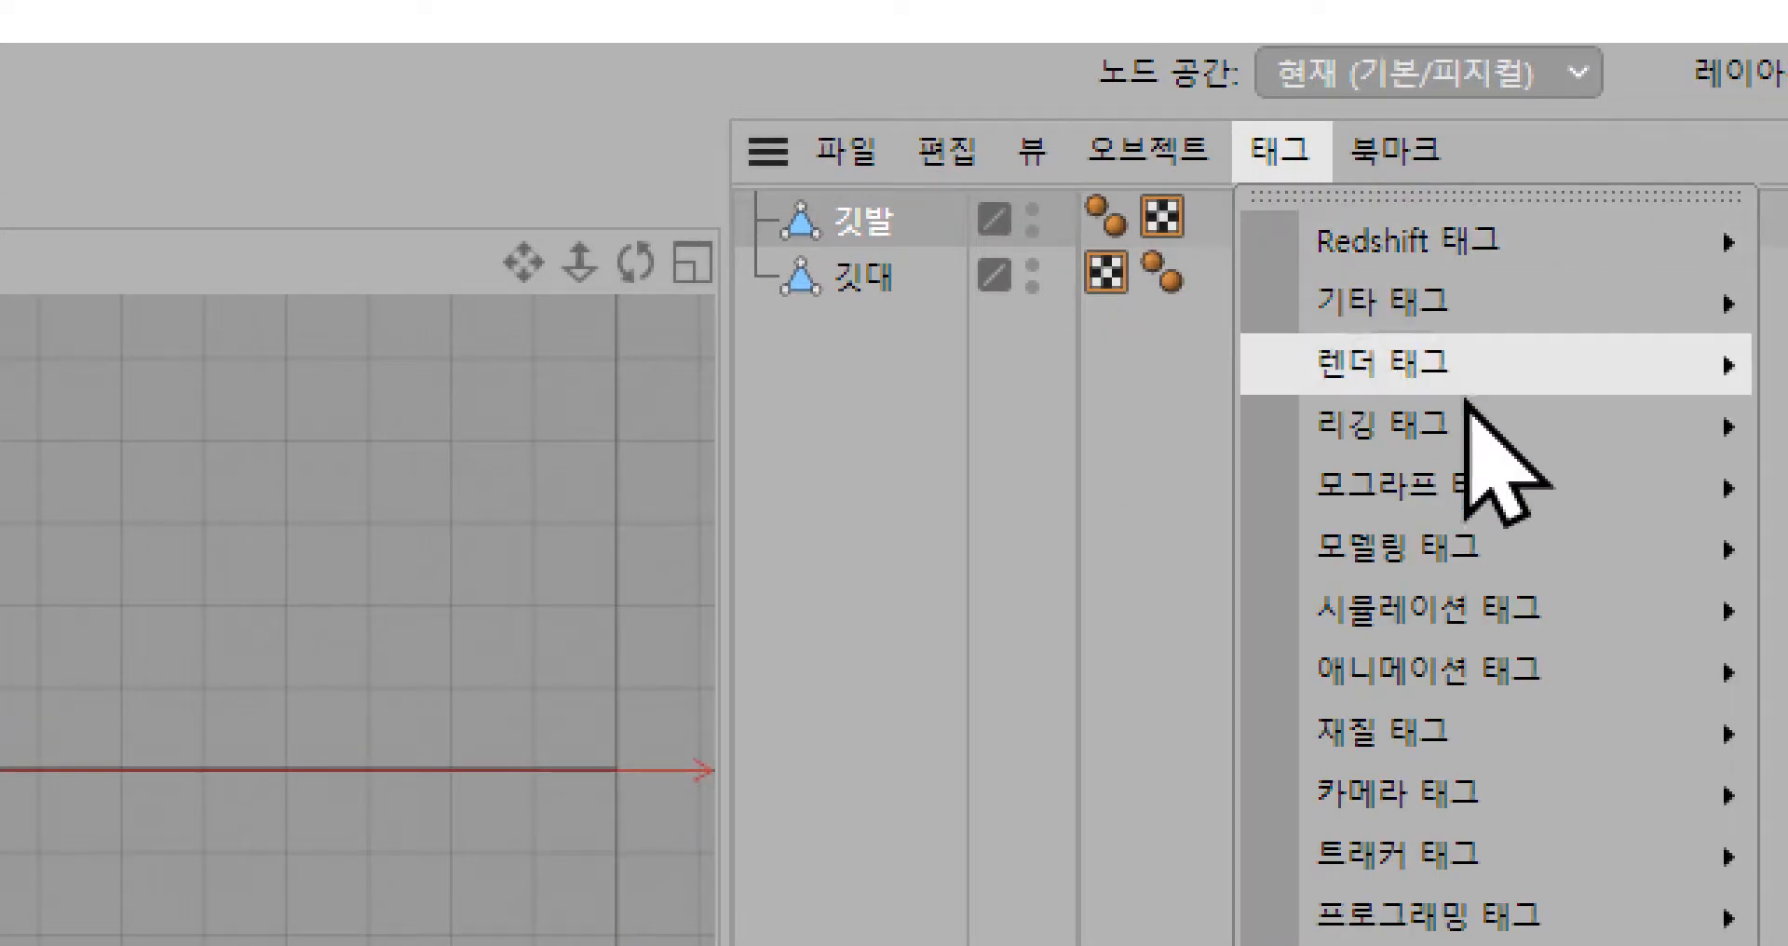
pyautogui.moveTo(1544, 624)
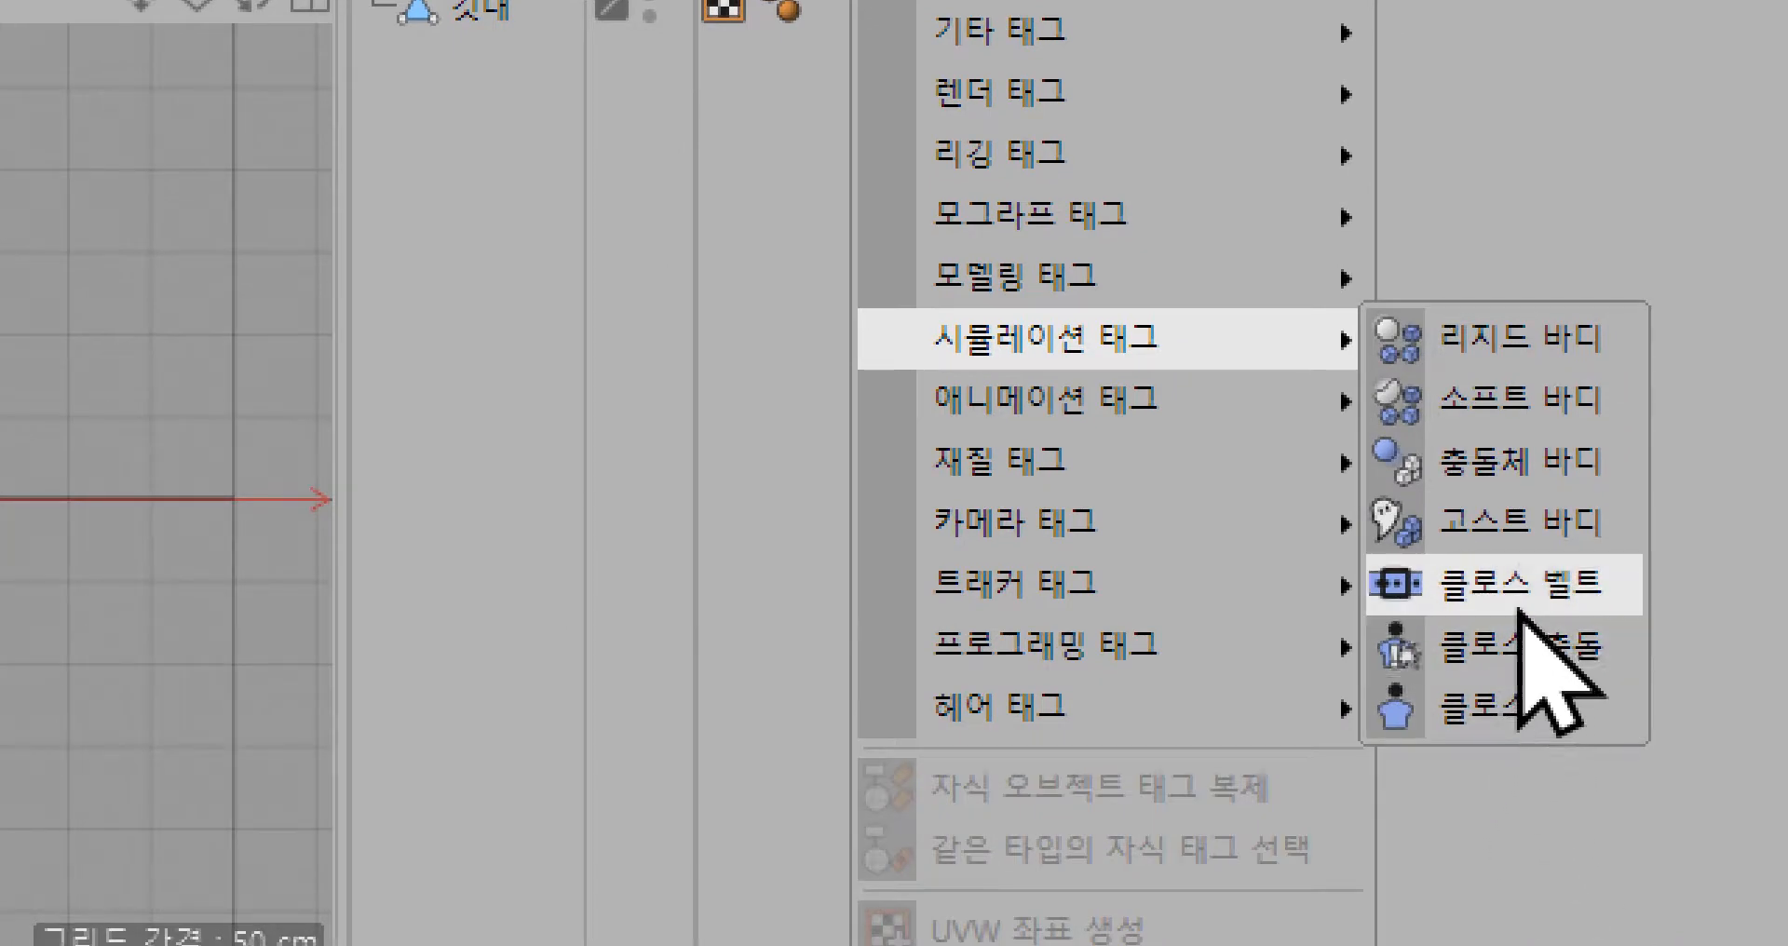
pyautogui.click(1509, 726)
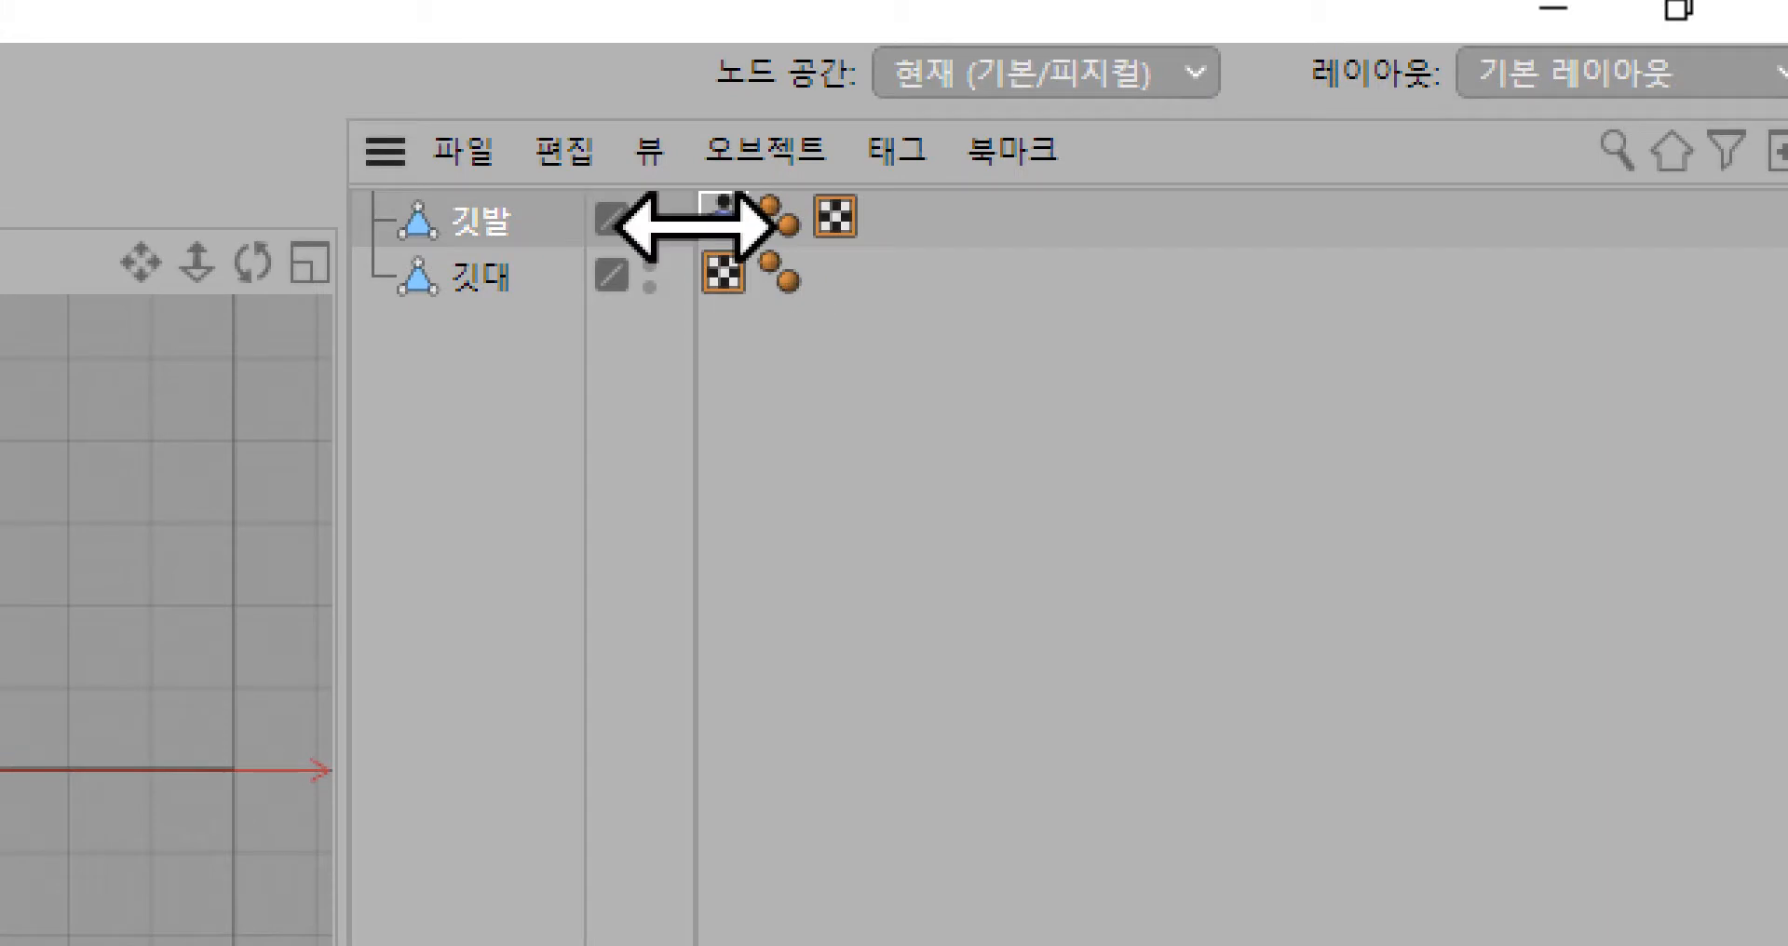
pyautogui.click(918, 154)
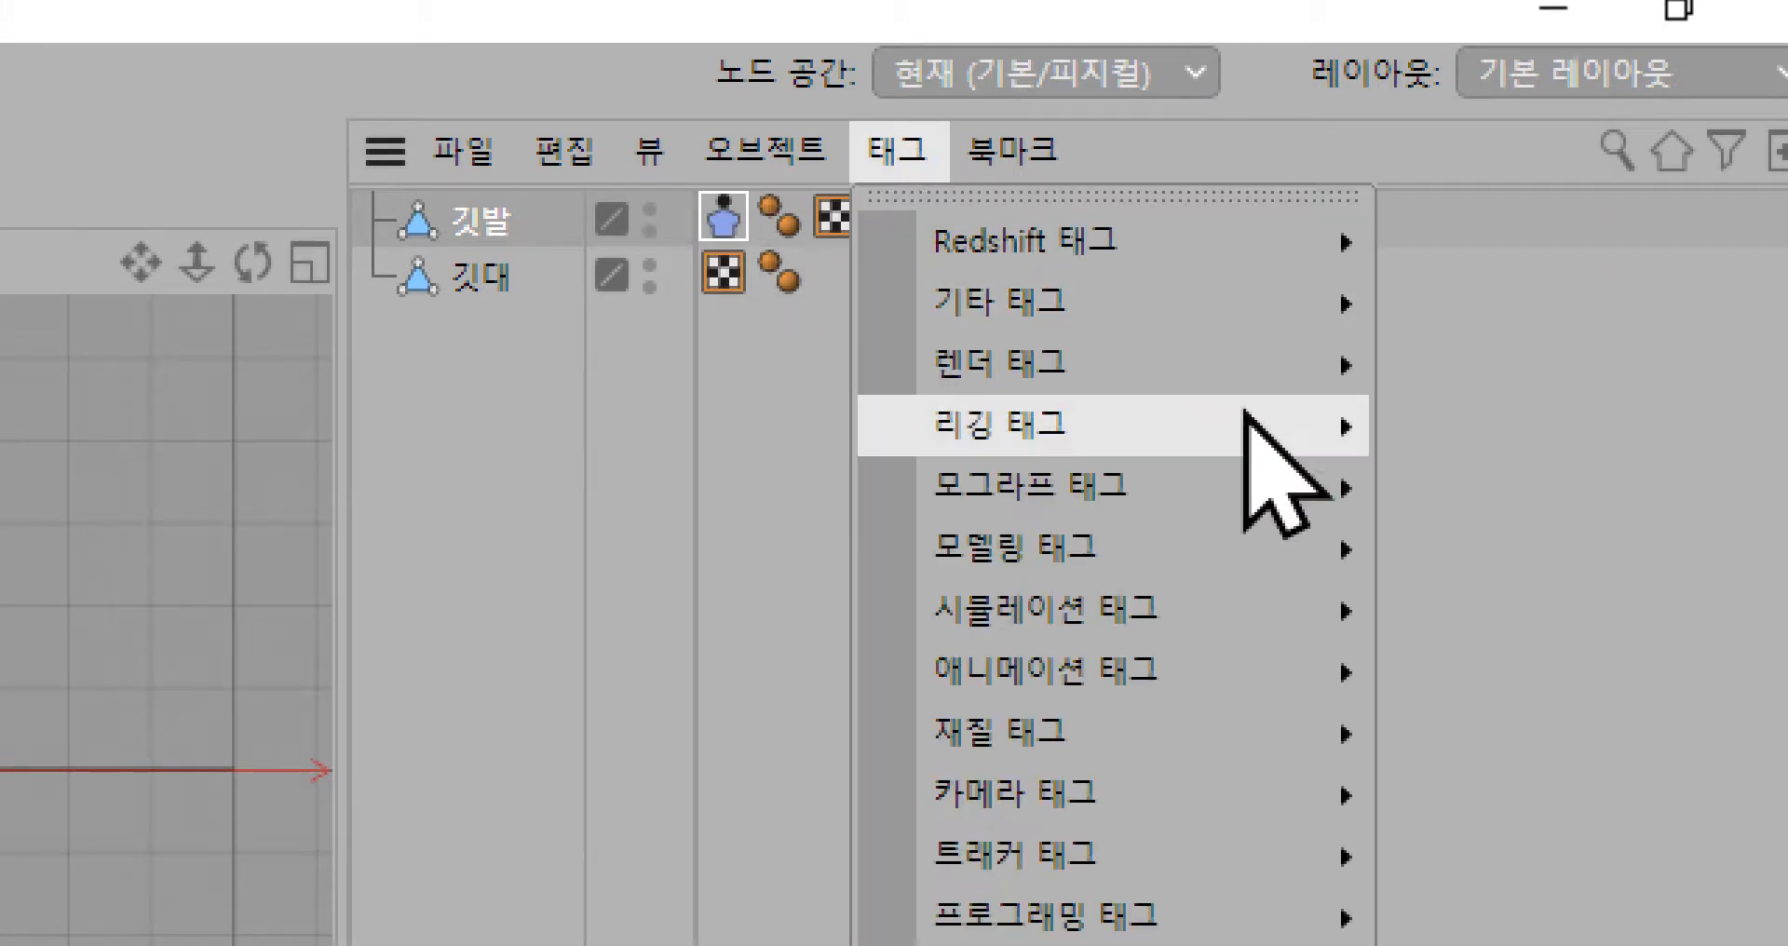
pyautogui.moveTo(1328, 622)
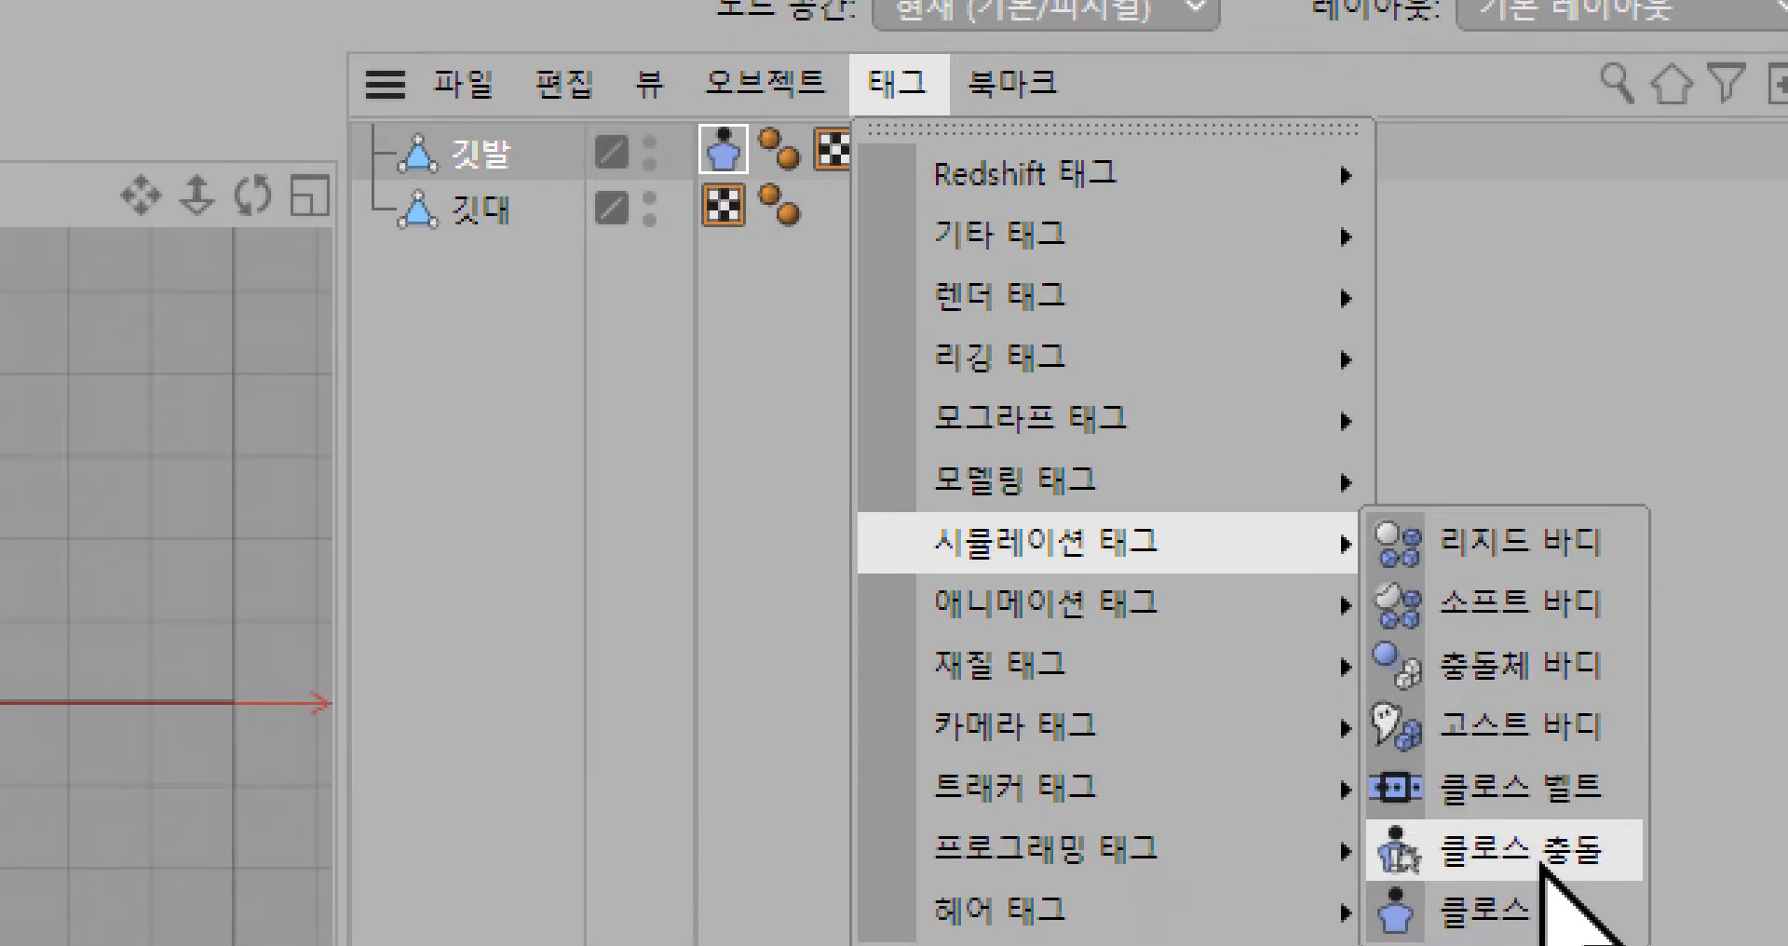
pyautogui.click(1528, 808)
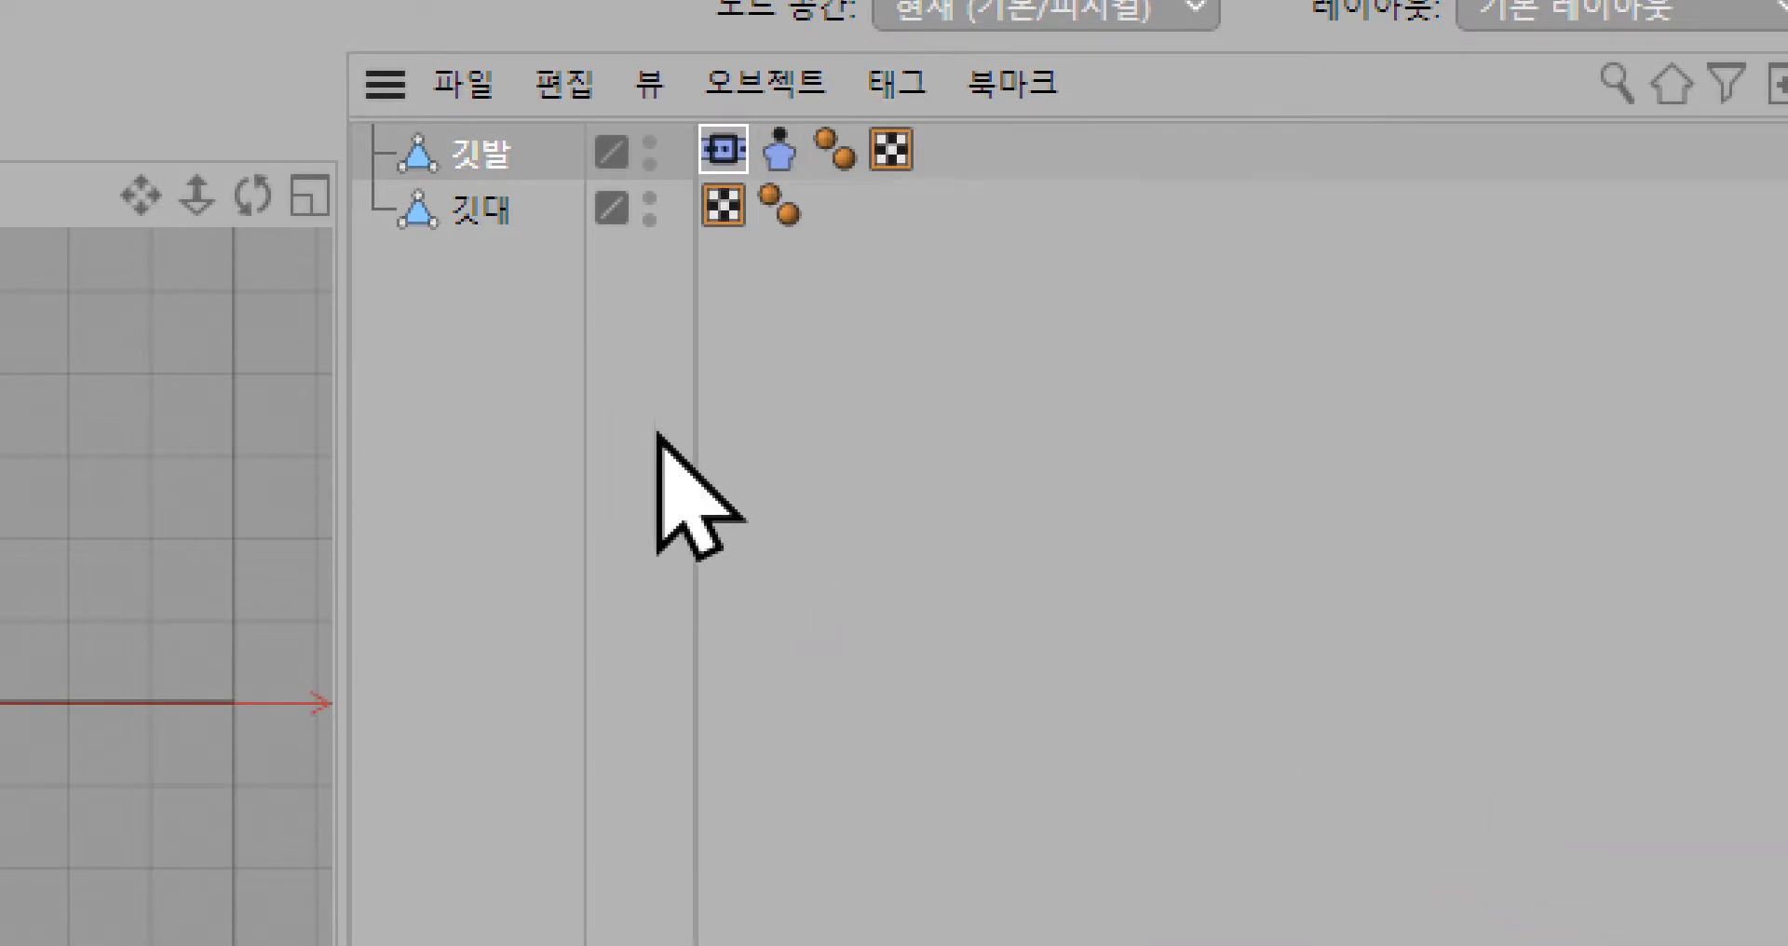
# - Add a Cloth Collider tag (클로스 충돌) to the 깃대 object
pyautogui.click(479, 217)
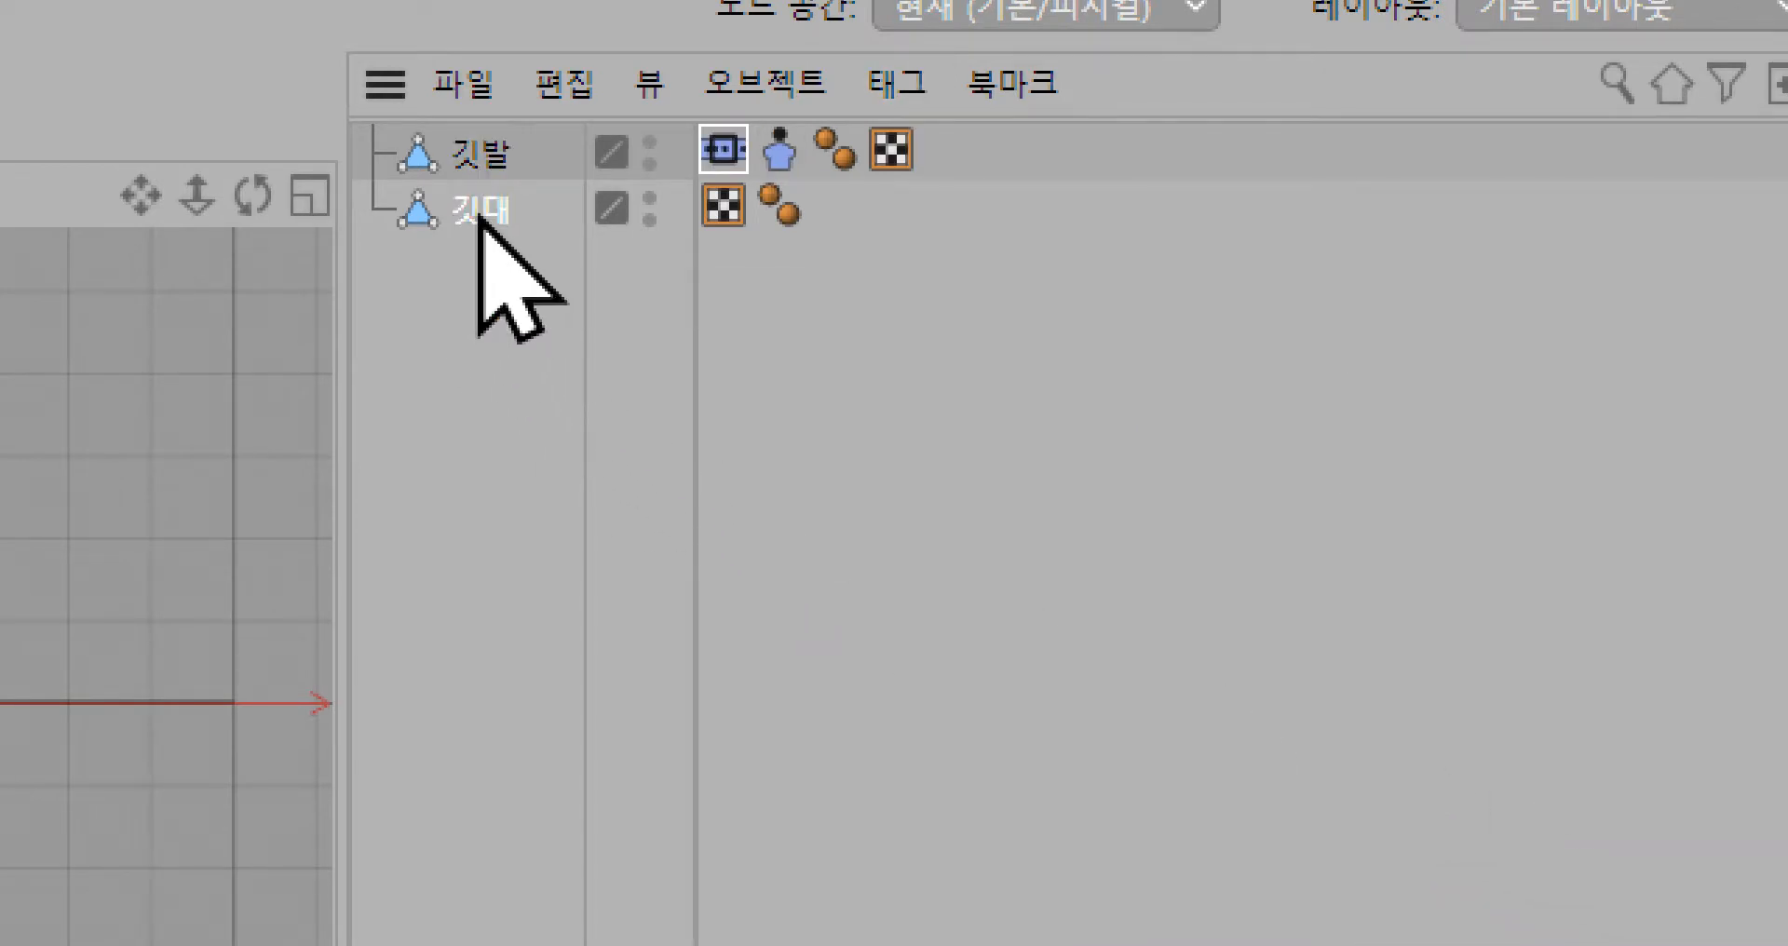
pyautogui.click(899, 93)
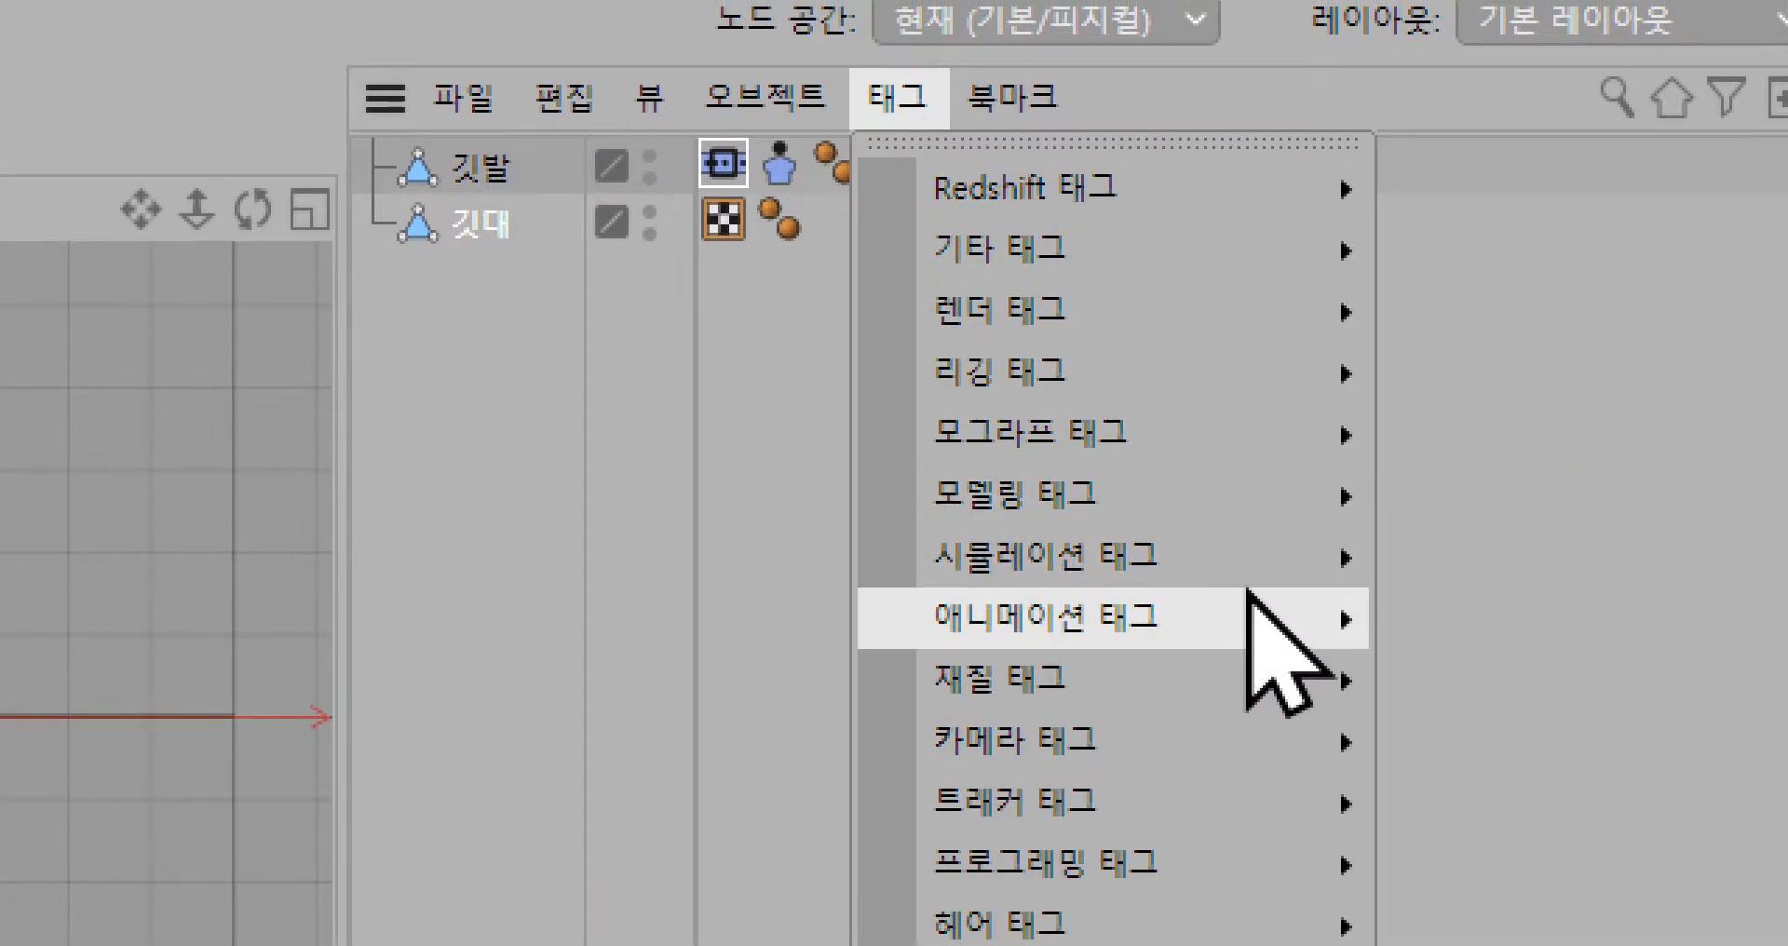
pyautogui.moveTo(1248, 564)
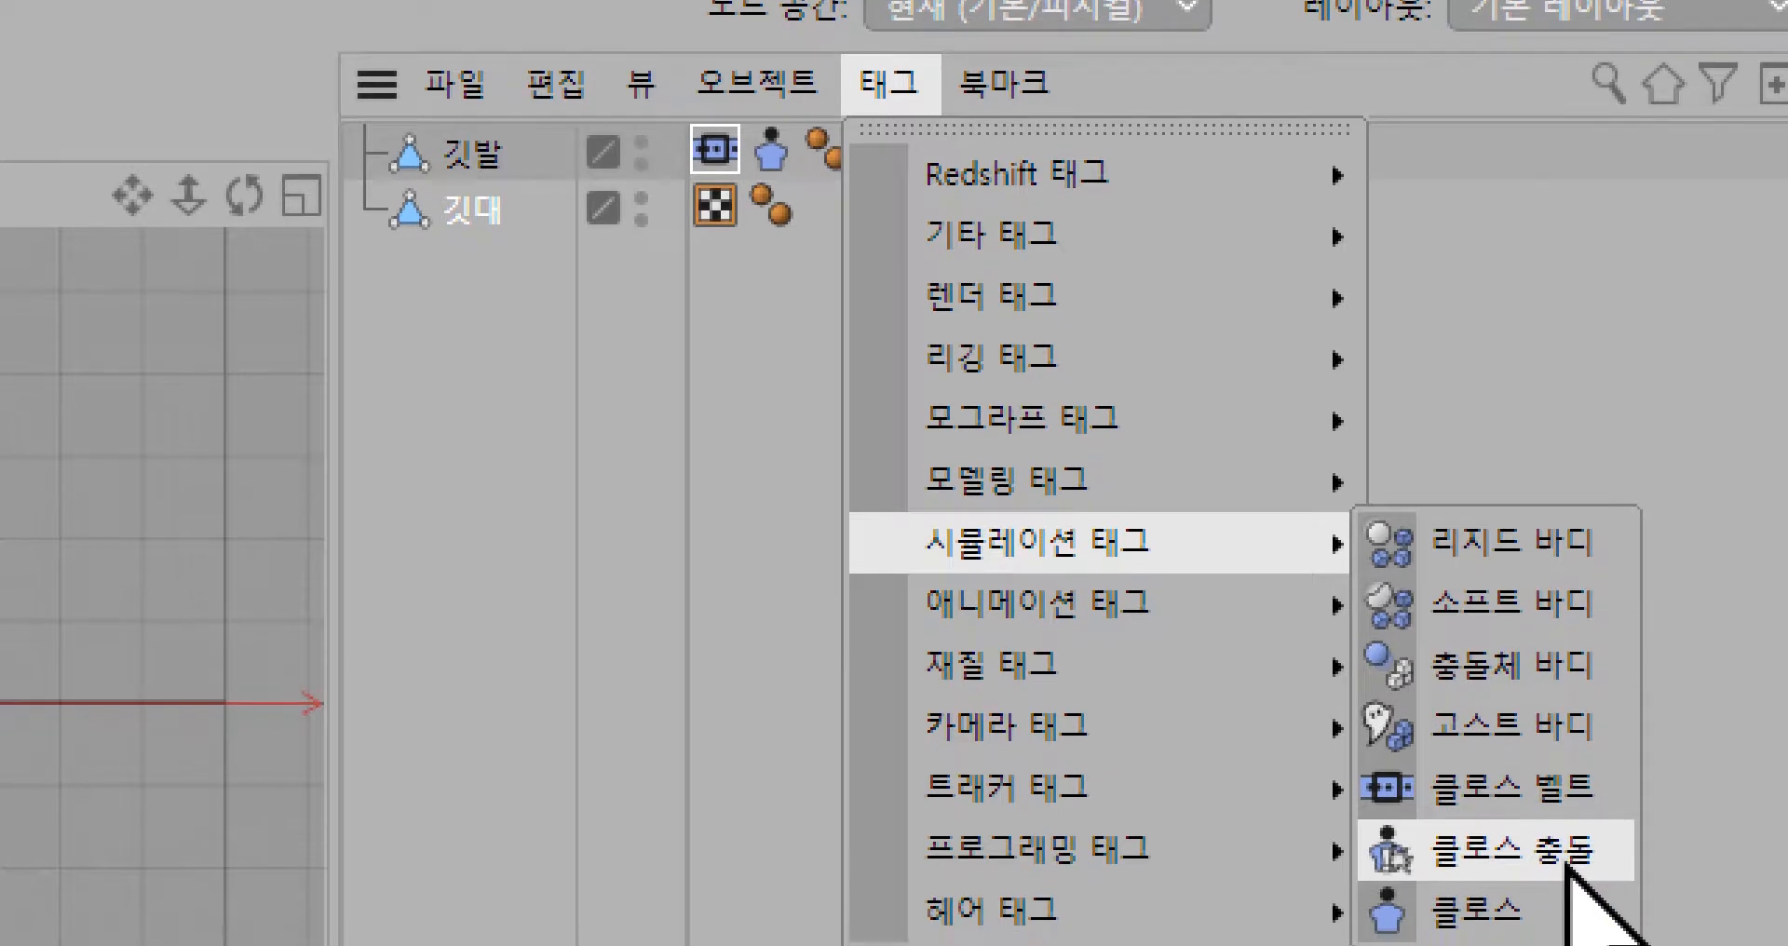
pyautogui.click(1564, 866)
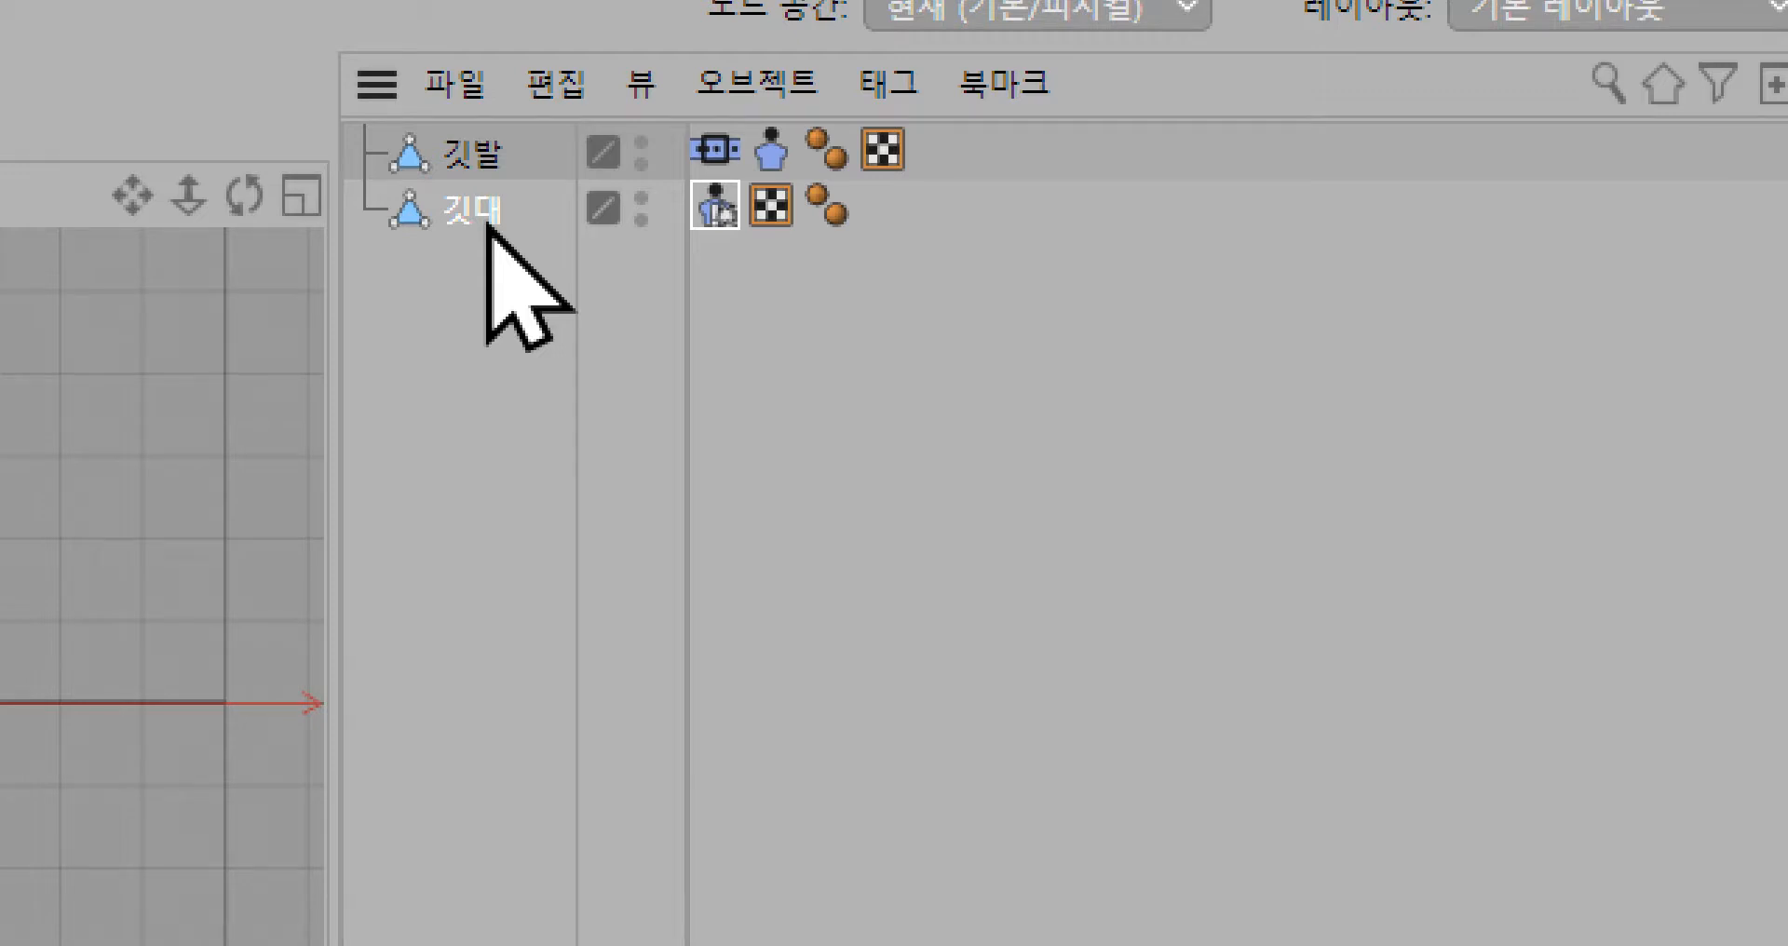
# - In point mode, rectangle-select the column of 깃발 points running along the pole in the front view
pyautogui.click(709, 151)
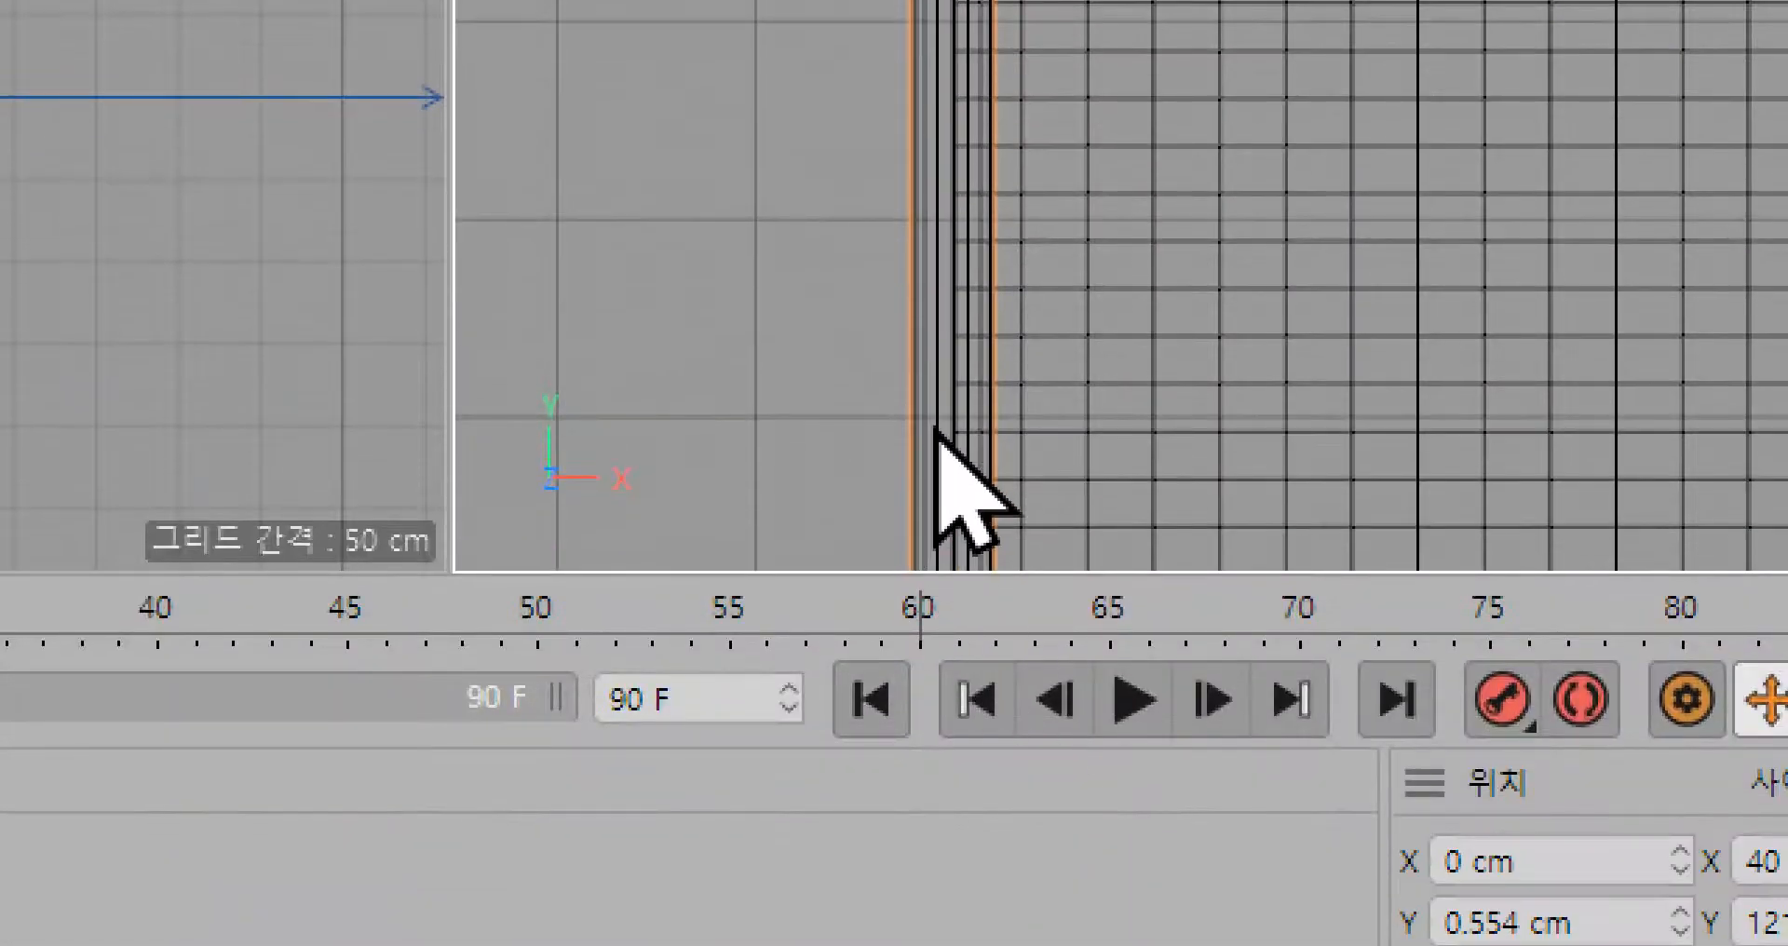
pyautogui.scroll(-2, 1135, 513)
pyautogui.scroll(-1, 1321, 365)
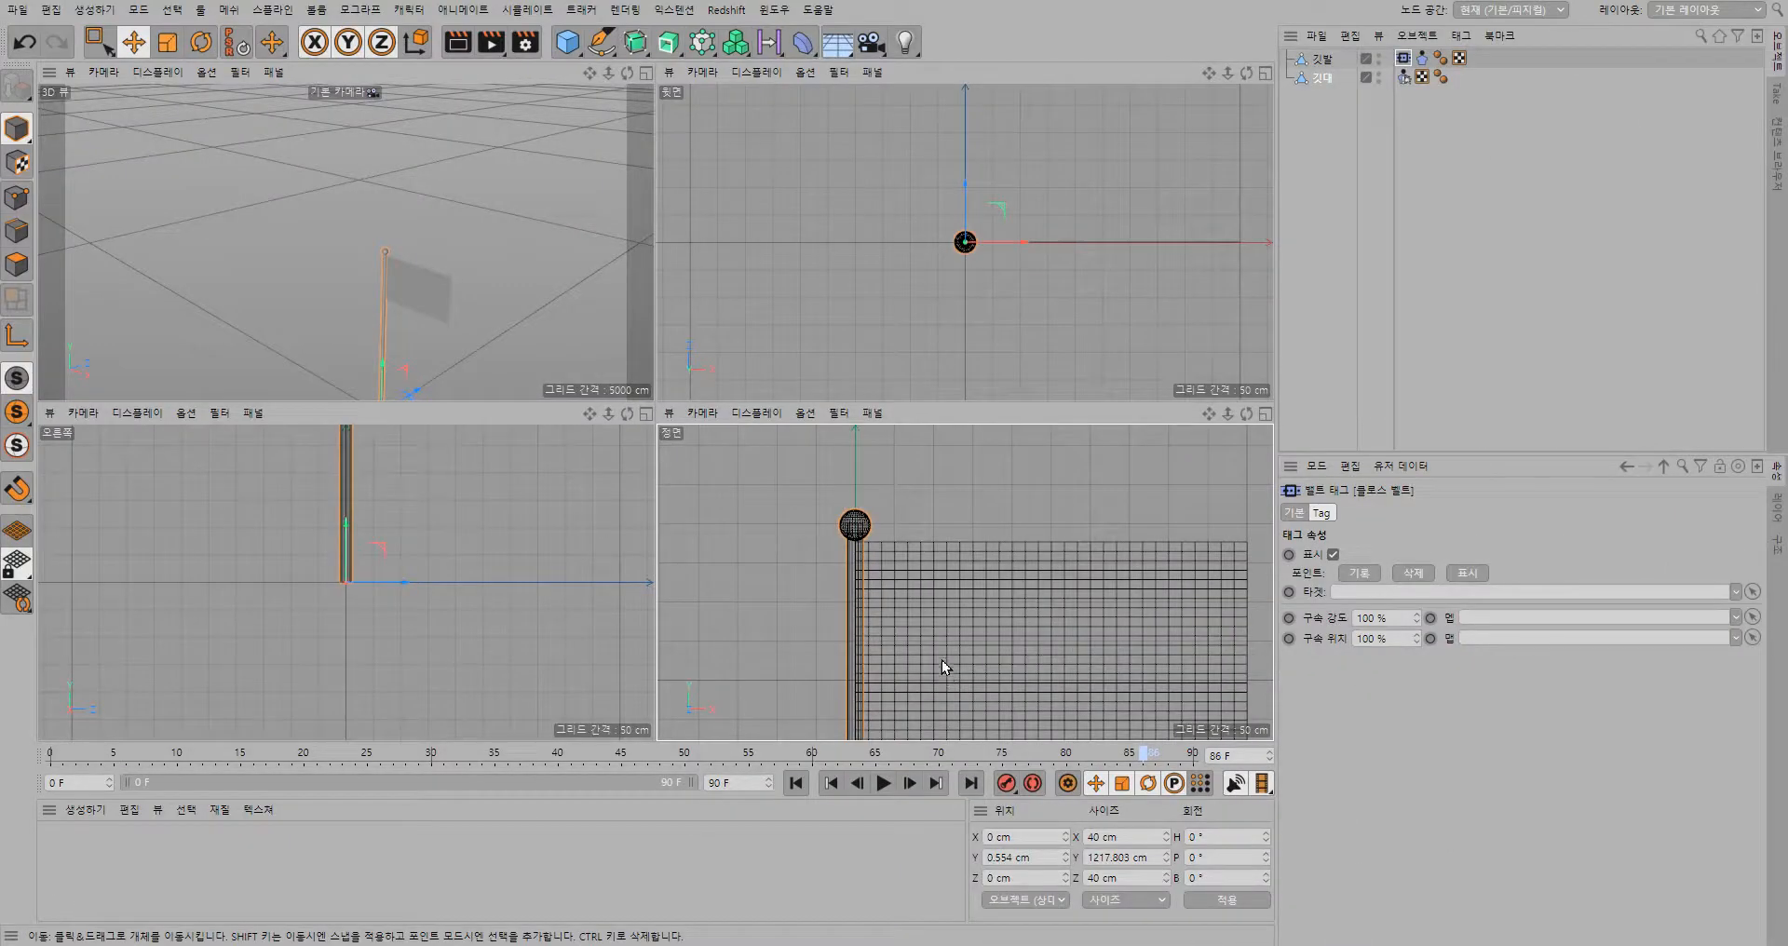
pyautogui.scroll(-1, 942, 659)
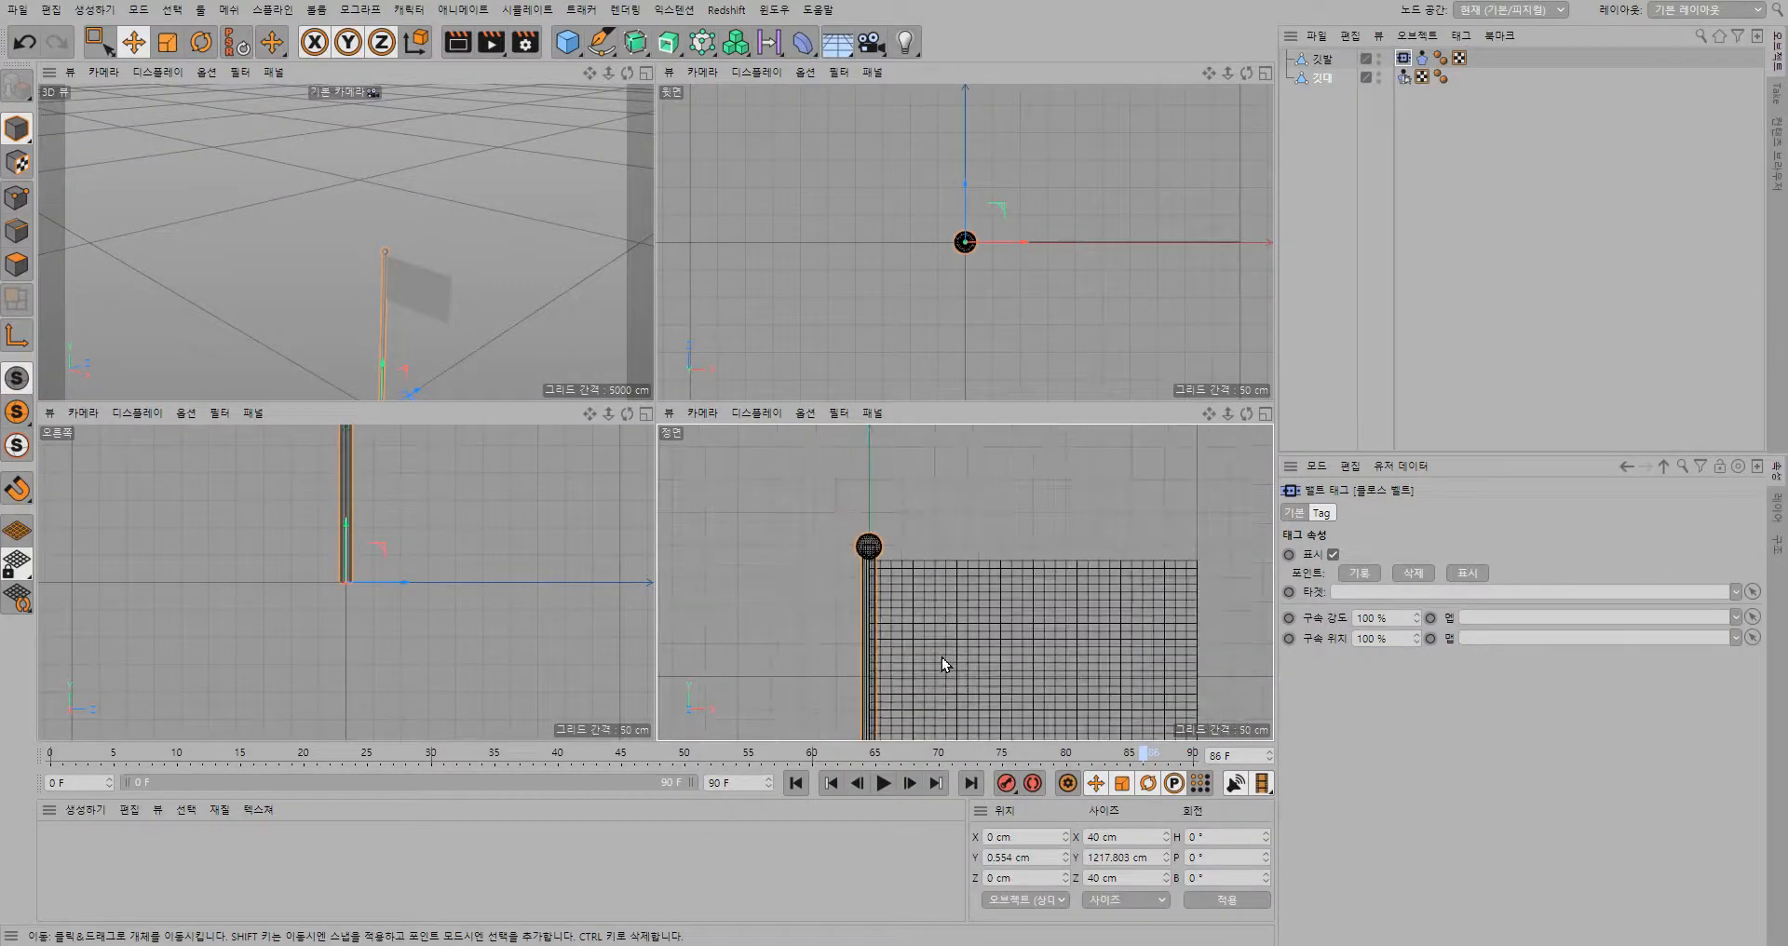
pyautogui.keyDown('alt'); pyautogui.moveTo(941, 657); pyautogui.dragTo(908, 585, button='middle'); pyautogui.keyUp('alt')
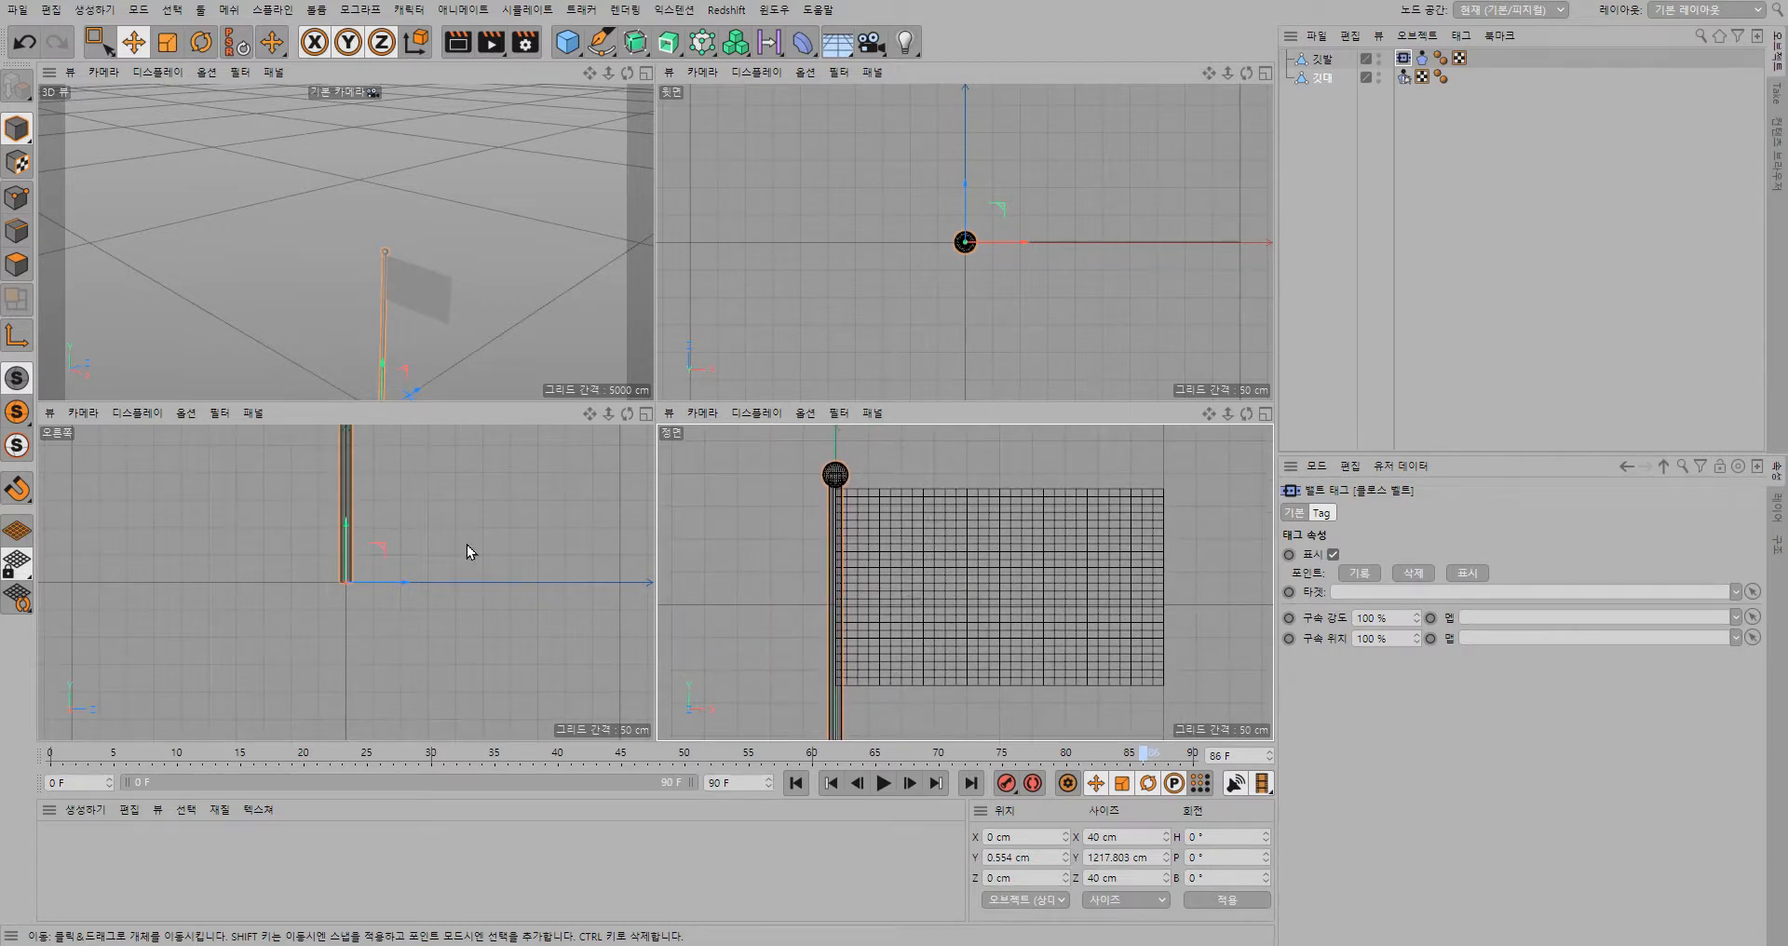
pyautogui.click(1322, 59)
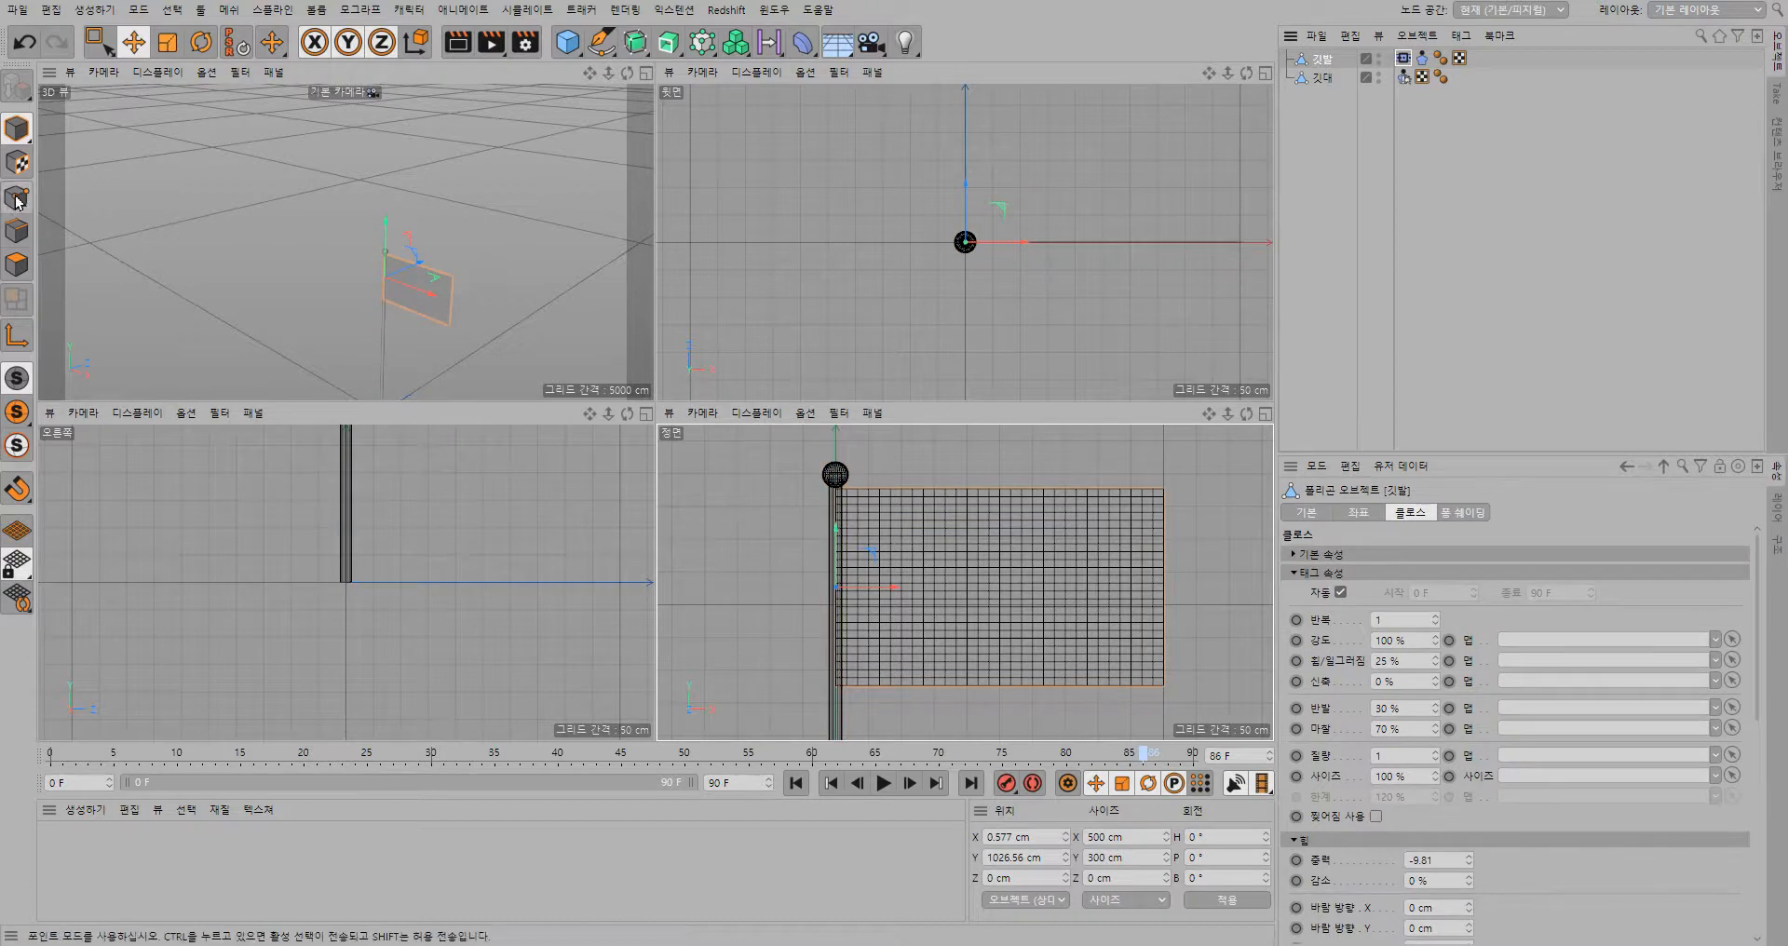
pyautogui.click(15, 198)
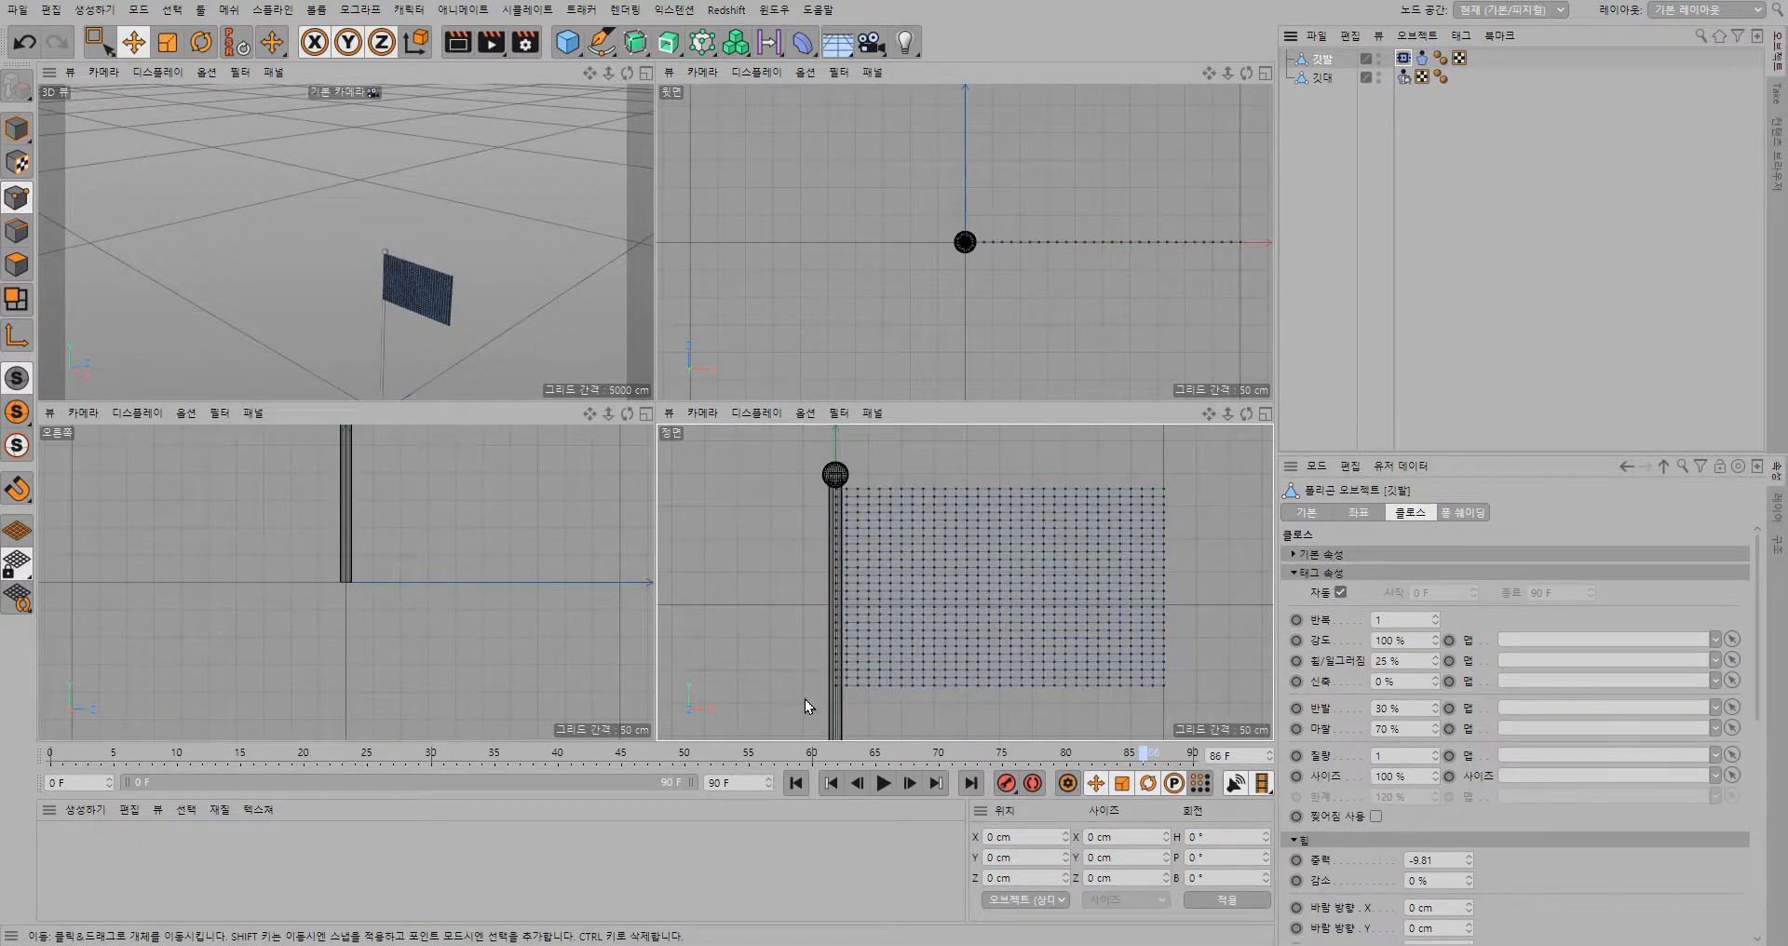
pyautogui.click(98, 42)
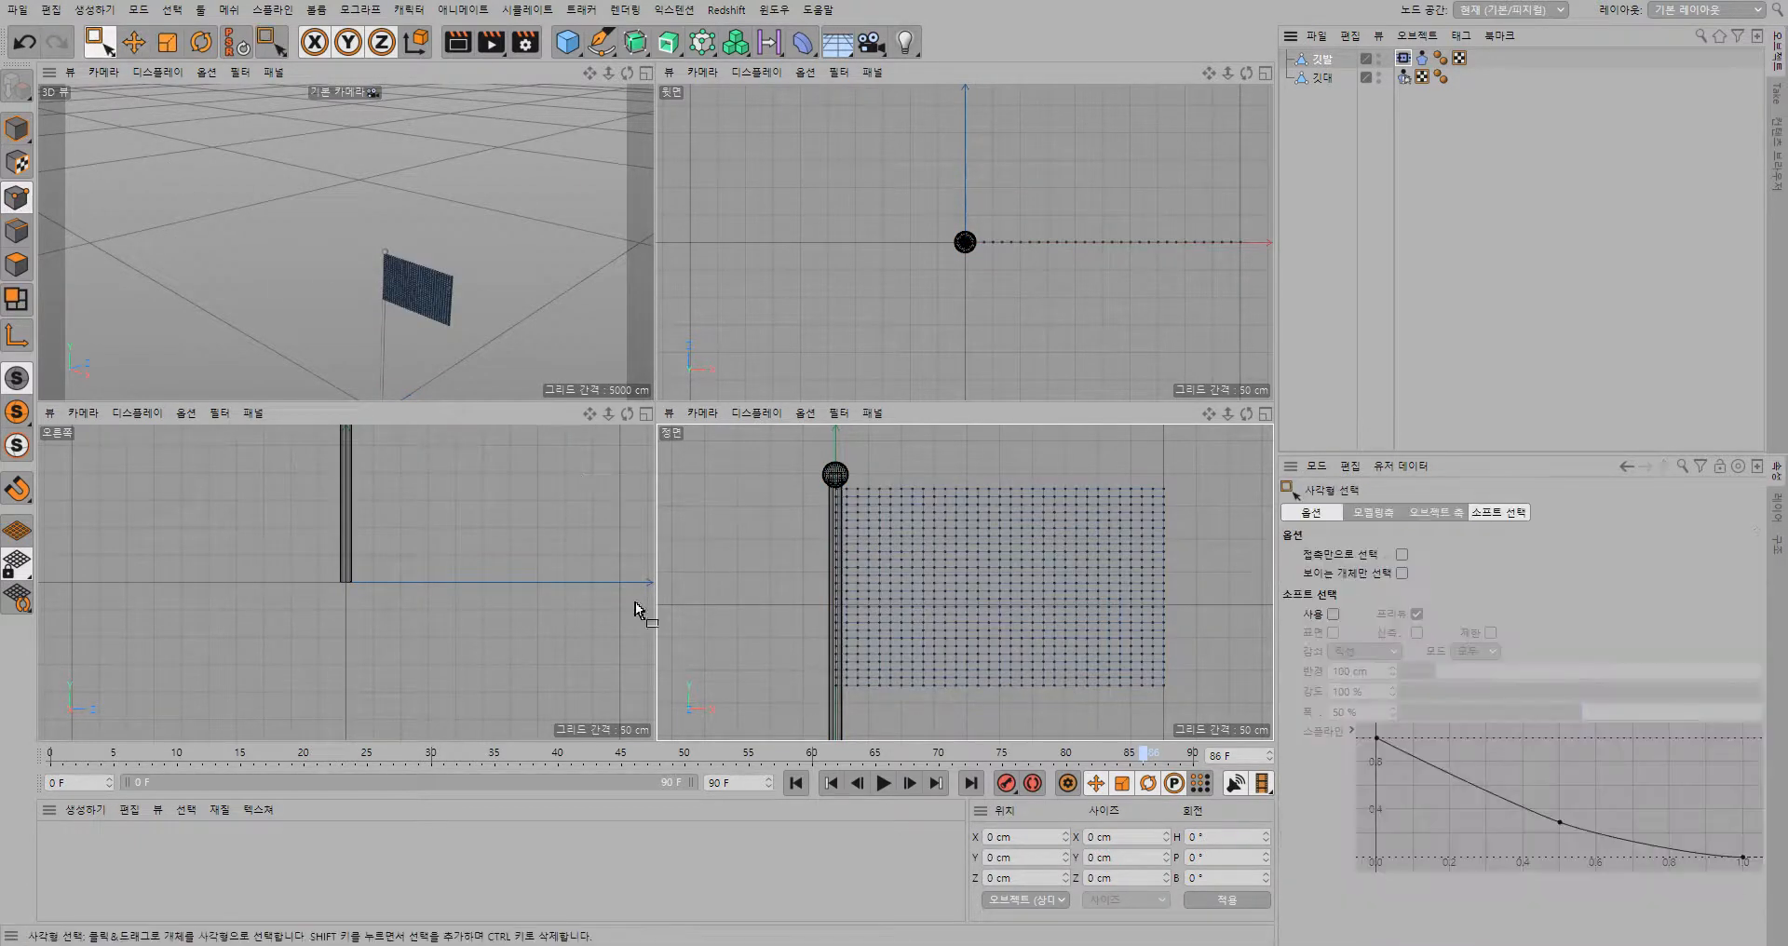
pyautogui.moveTo(804, 708); pyautogui.dragTo(841, 478)
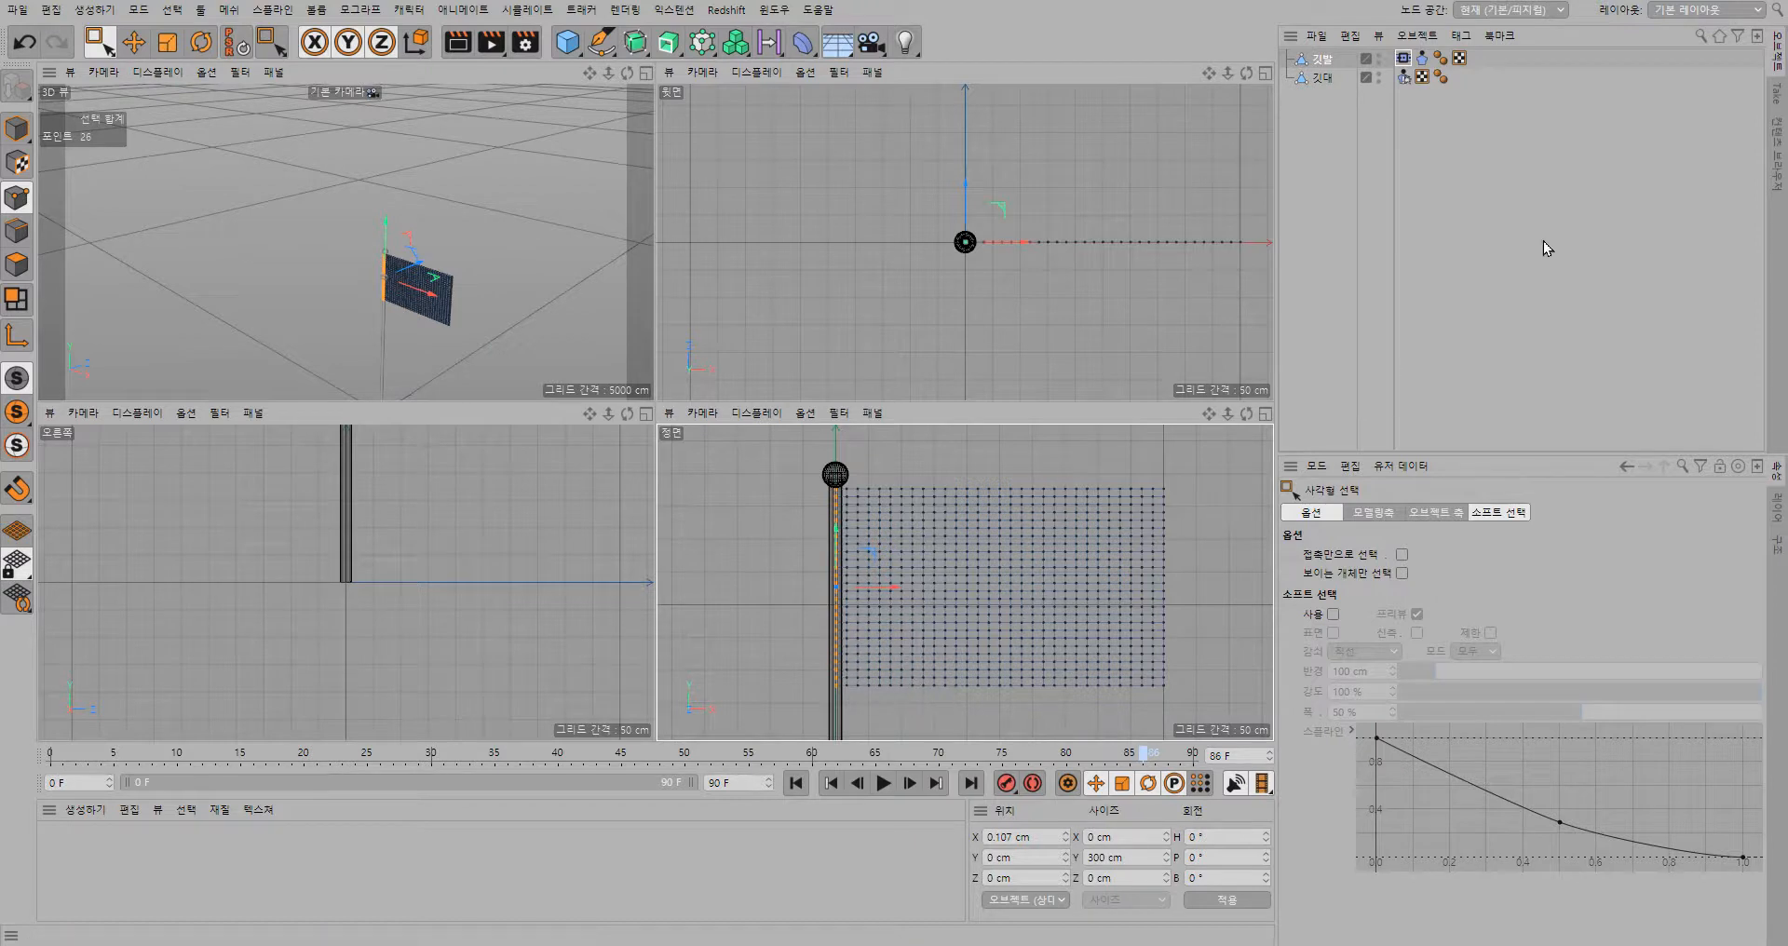
# - Set 깃대 as the target of the flag's Cloth Belt tag and fix the selected points to it
pyautogui.click(1404, 57)
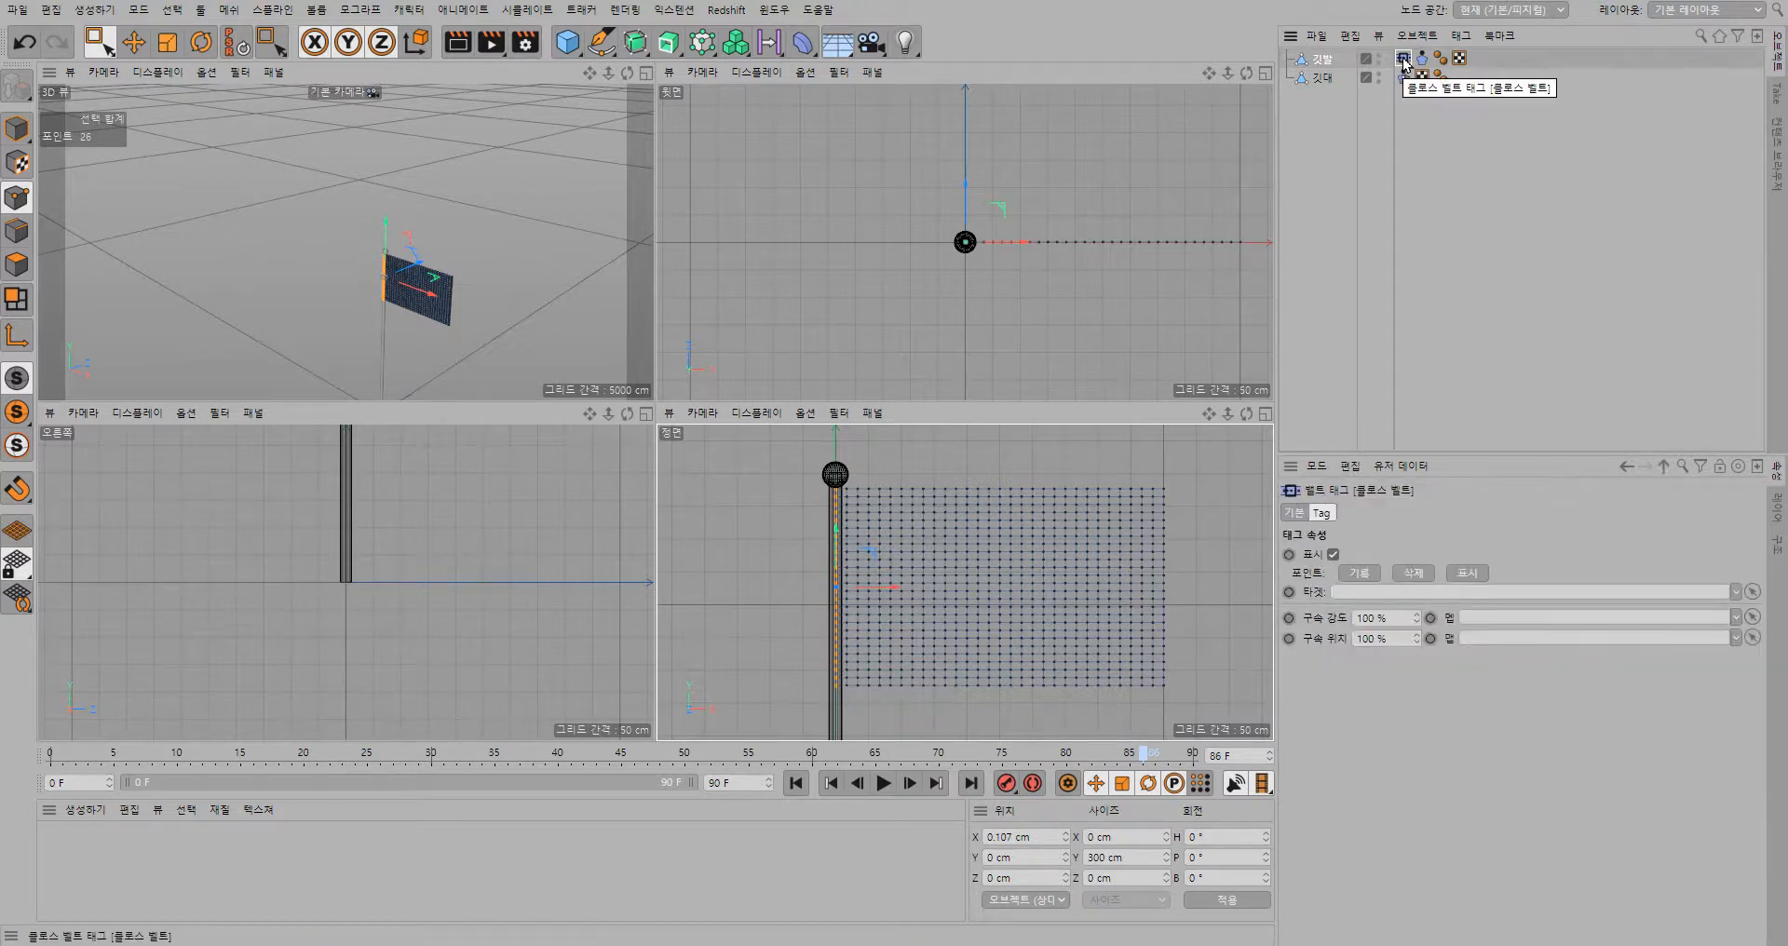
pyautogui.moveTo(1323, 84); pyautogui.dragTo(1380, 599)
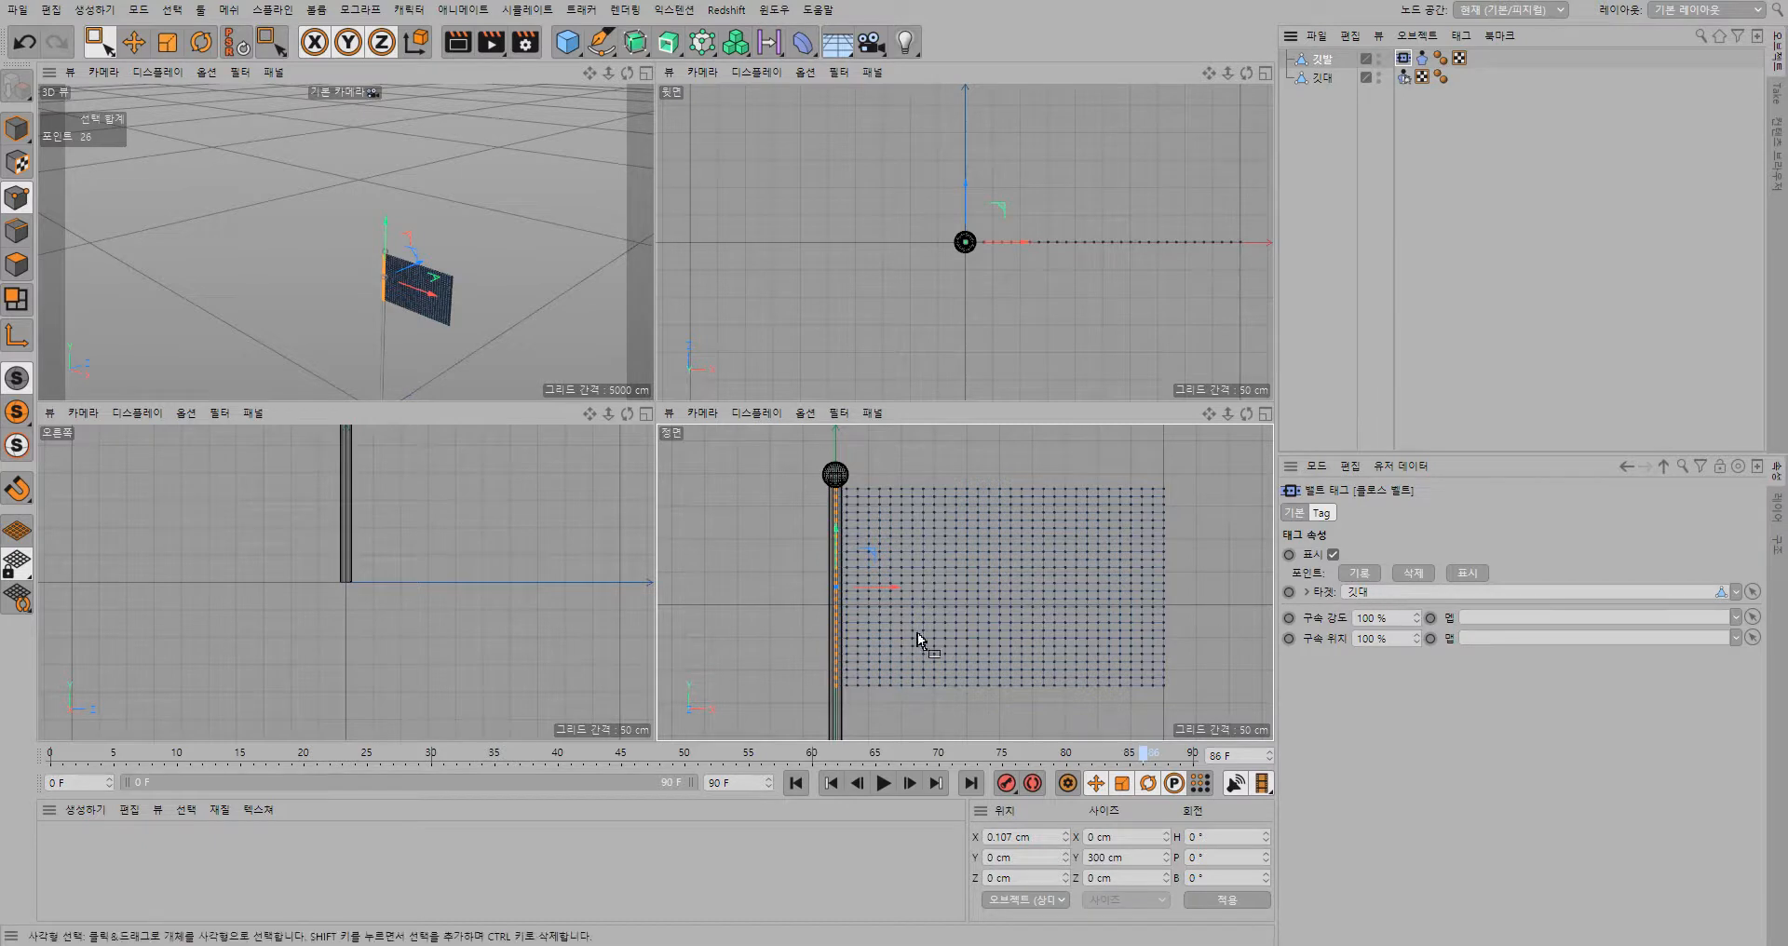
pyautogui.click(1371, 572)
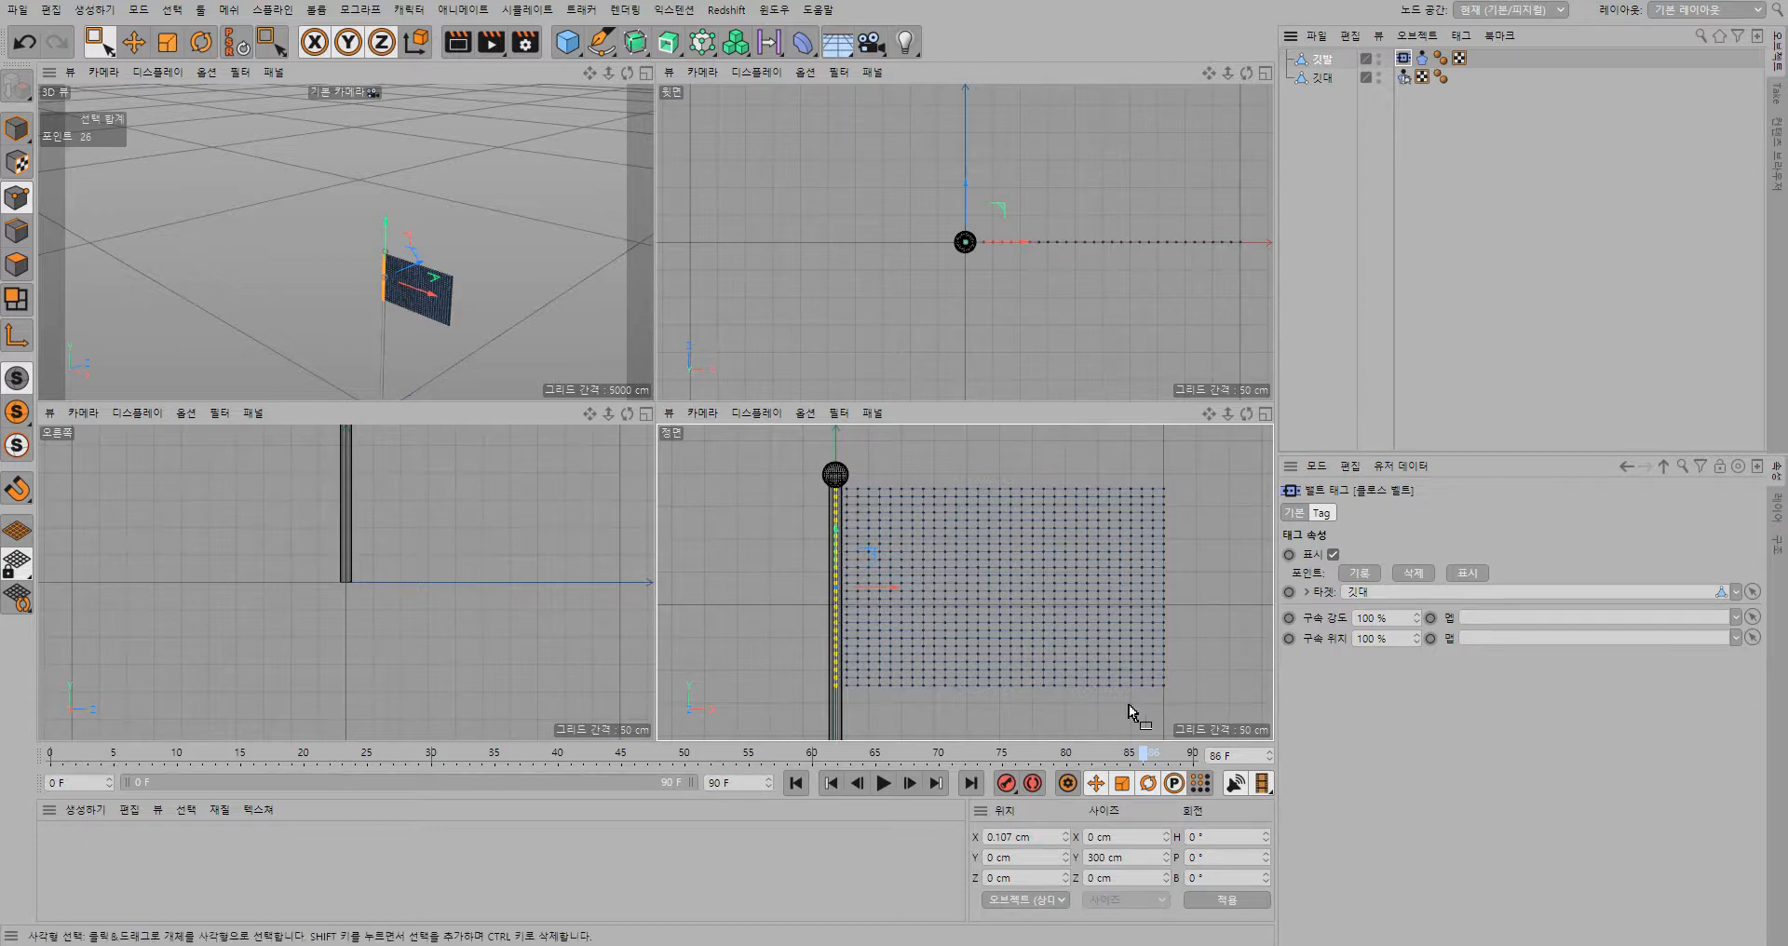
# - Play the cloth simulation briefly and extend the end of the timeline to frame 300
pyautogui.click(884, 784)
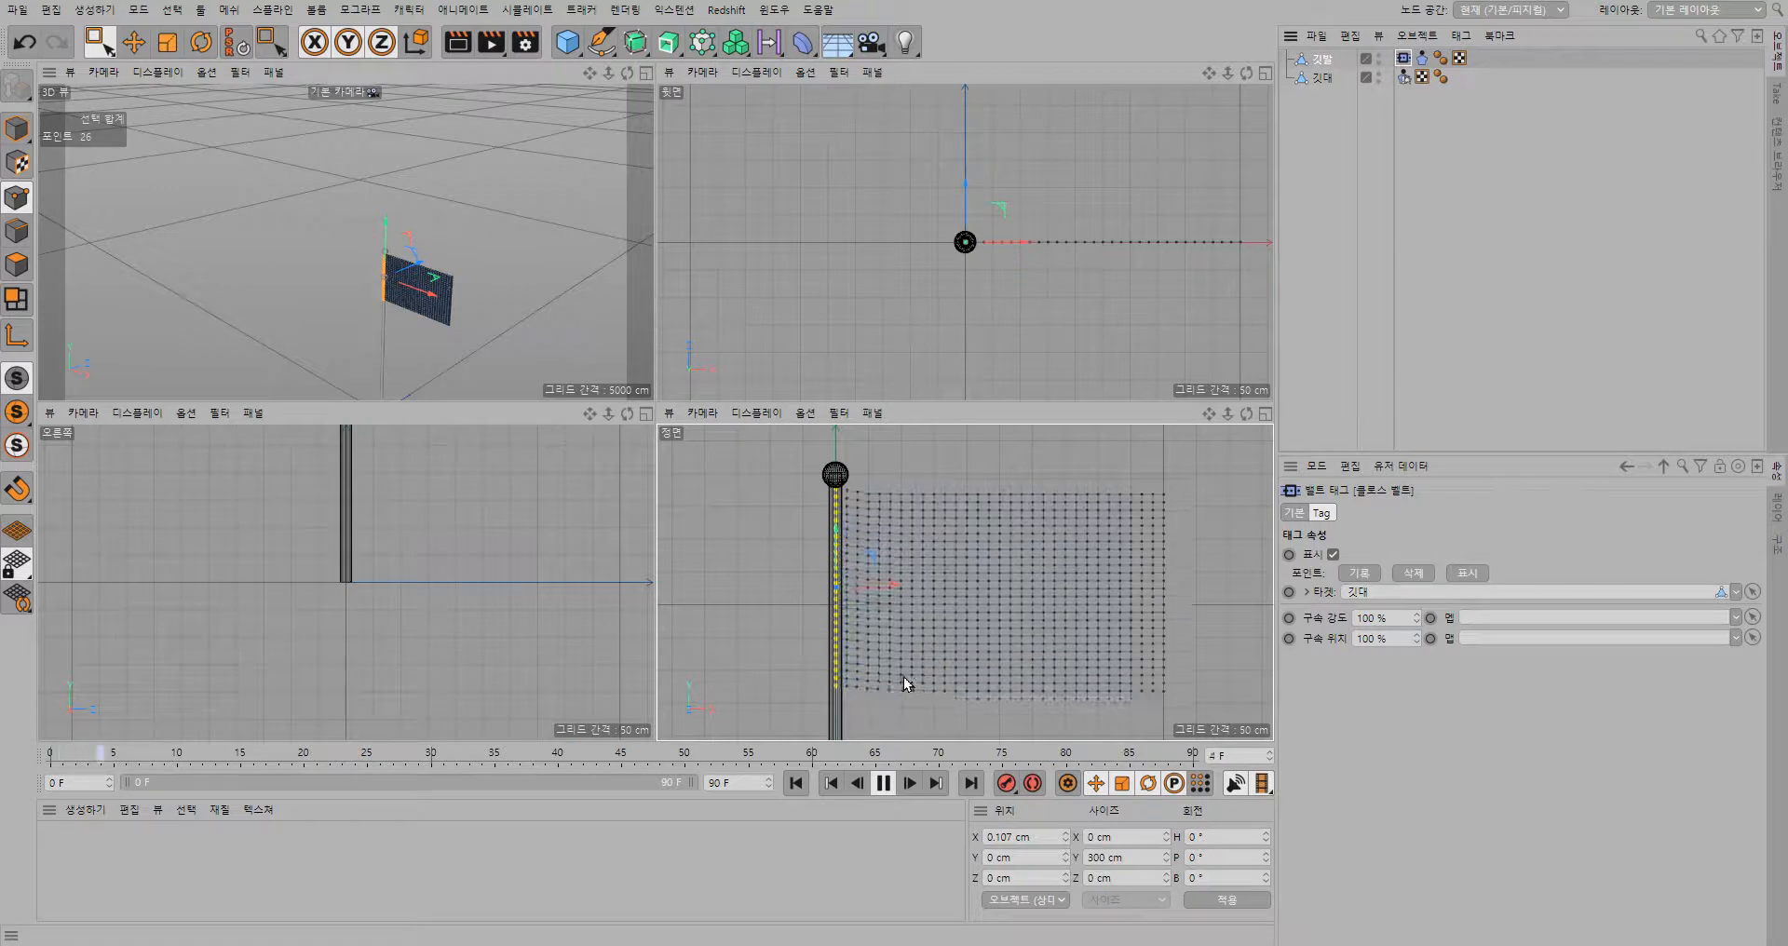
pyautogui.click(883, 783)
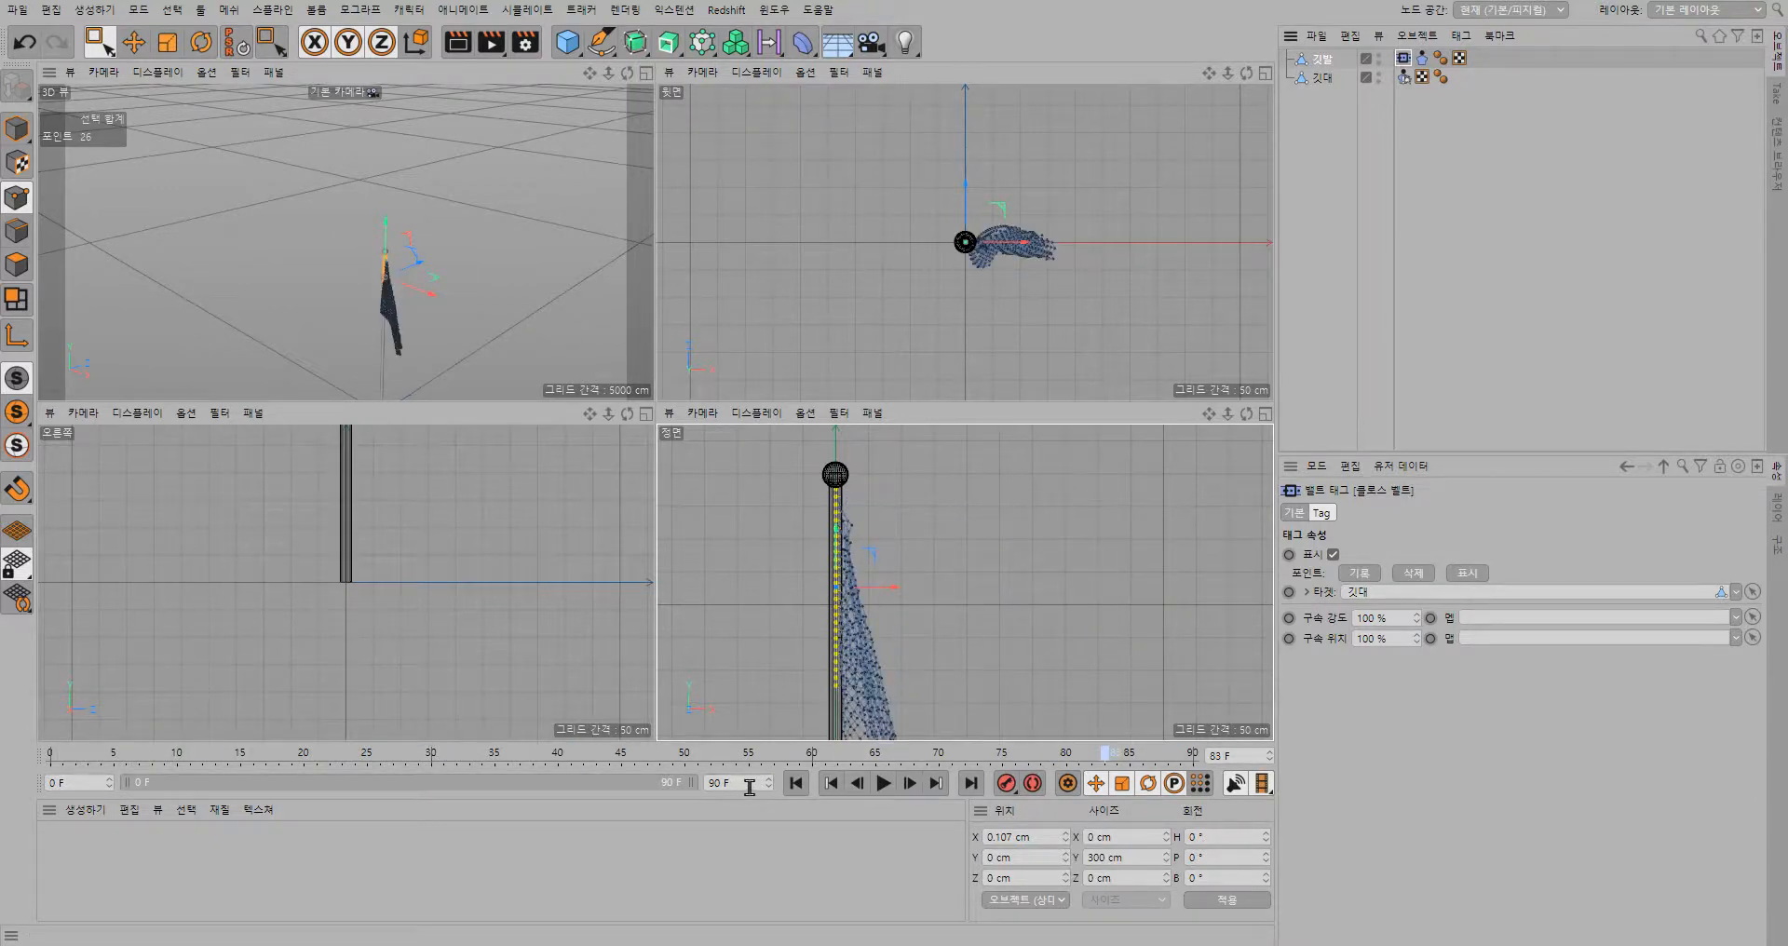
pyautogui.write('300')
pyautogui.press('Return')
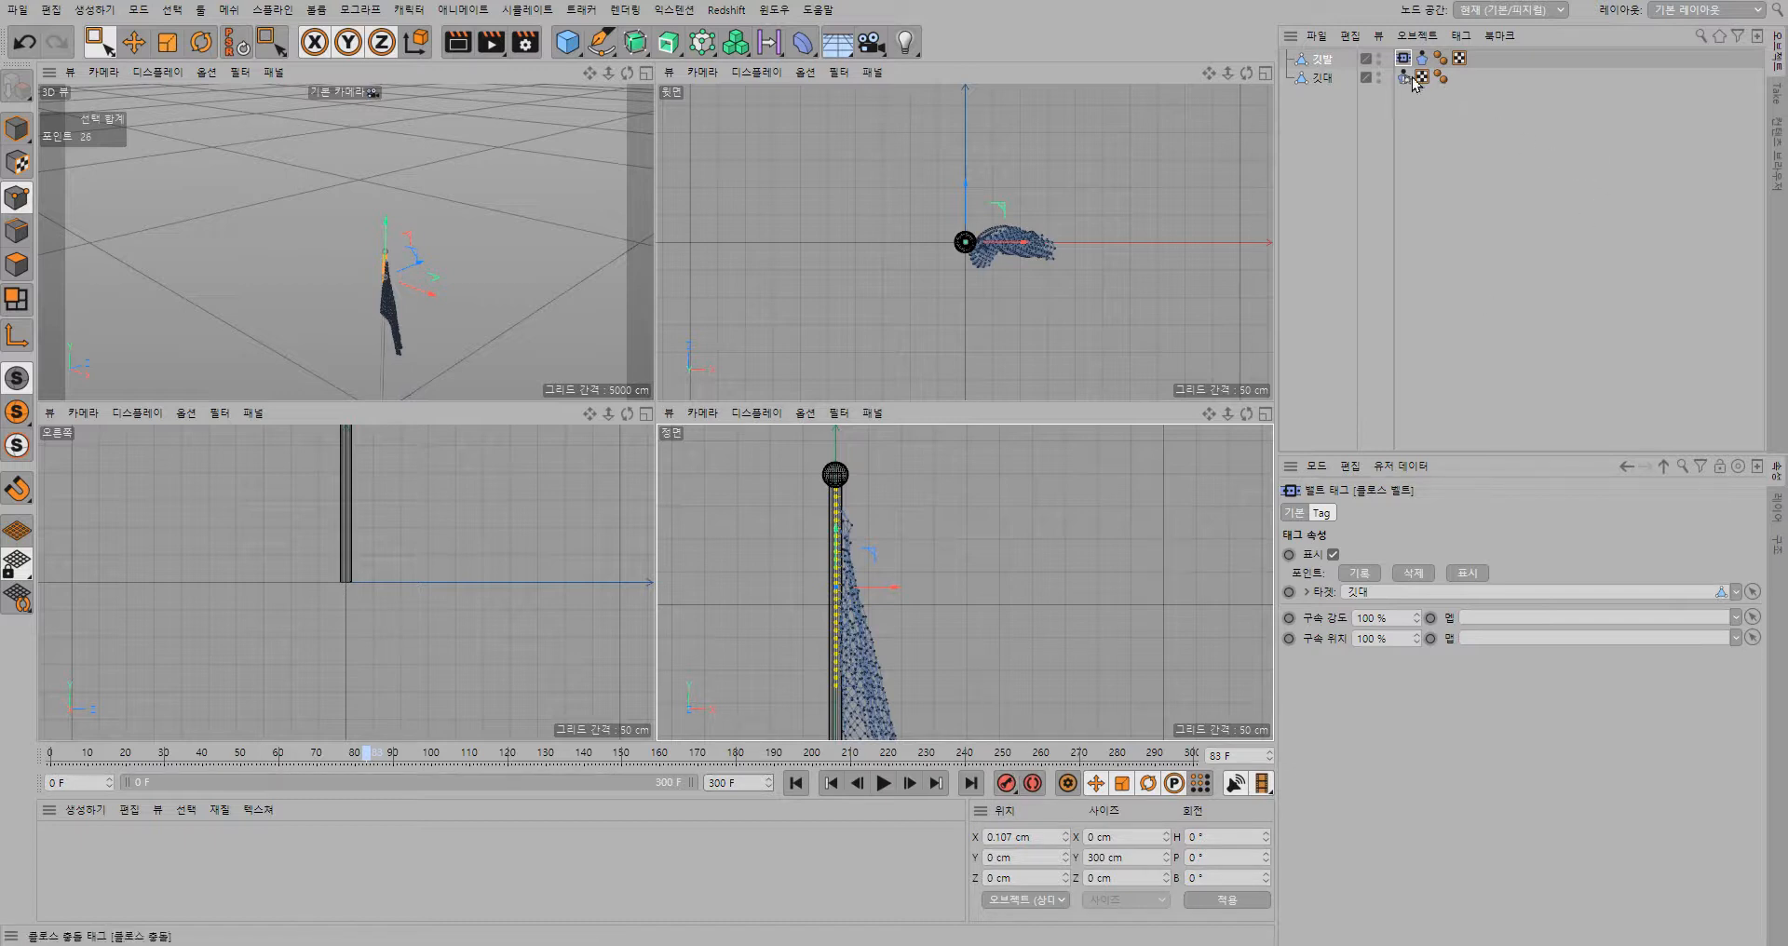
# - Set the flag's cloth iterations to 10, bounce to 26 %, X wind direction to 100 cm and wind strength to 2
pyautogui.click(1330, 63)
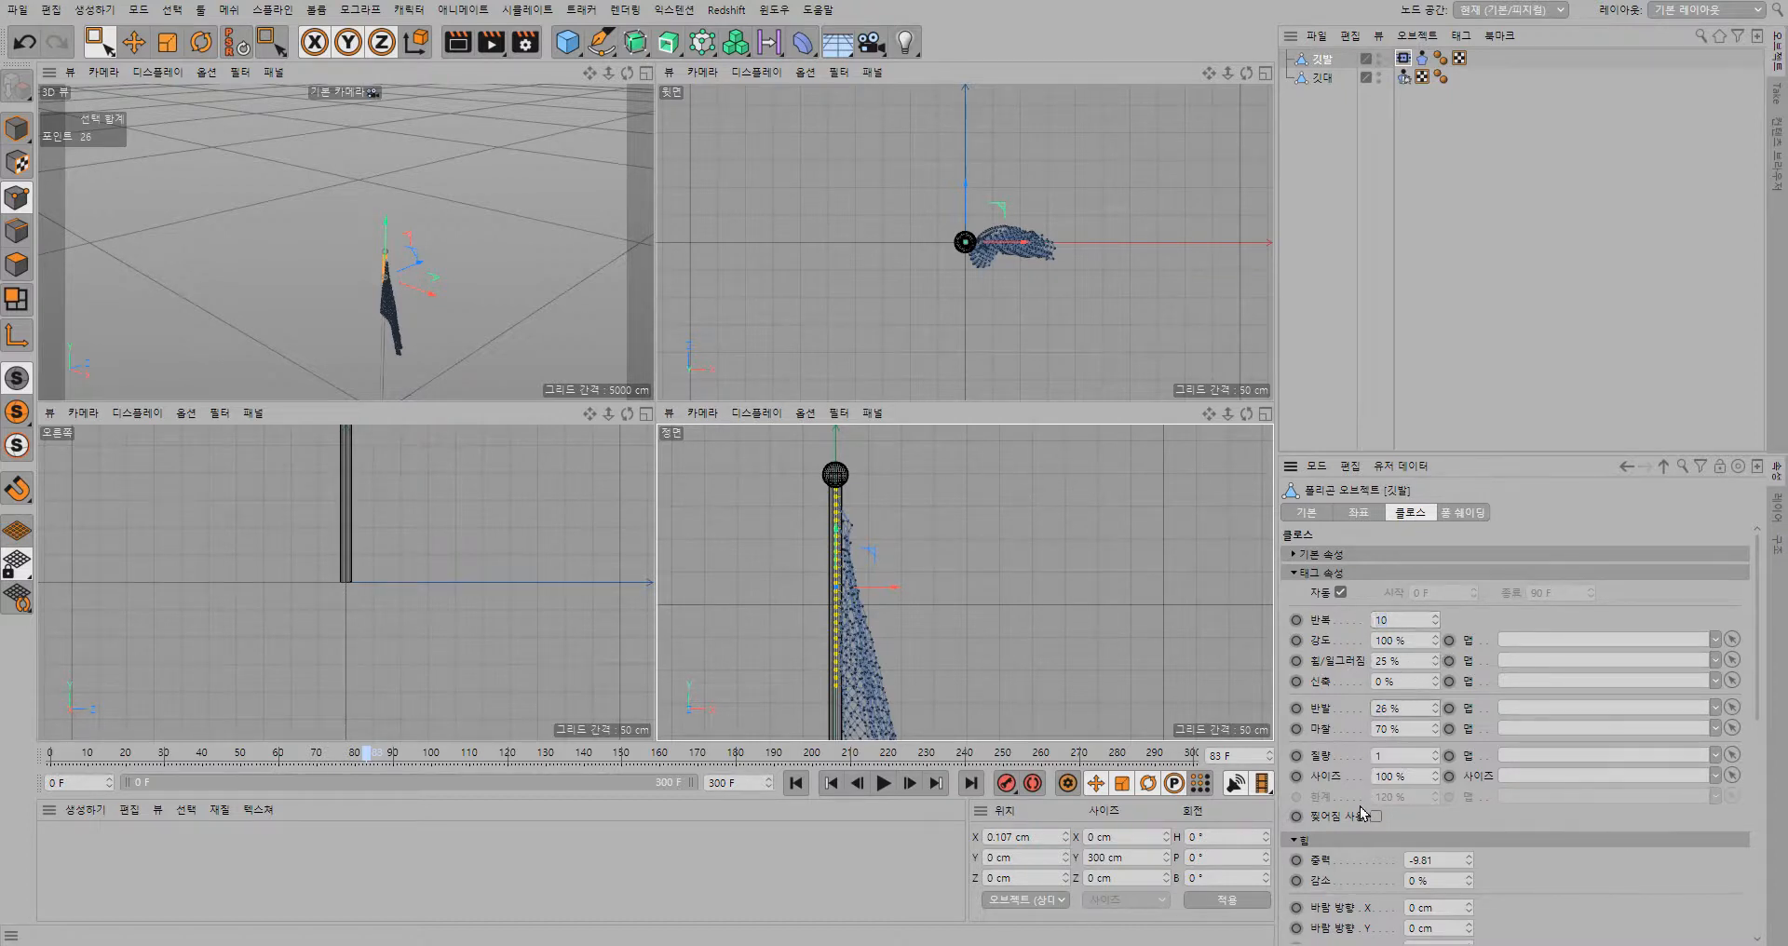
pyautogui.scroll(-5, 1668, 818)
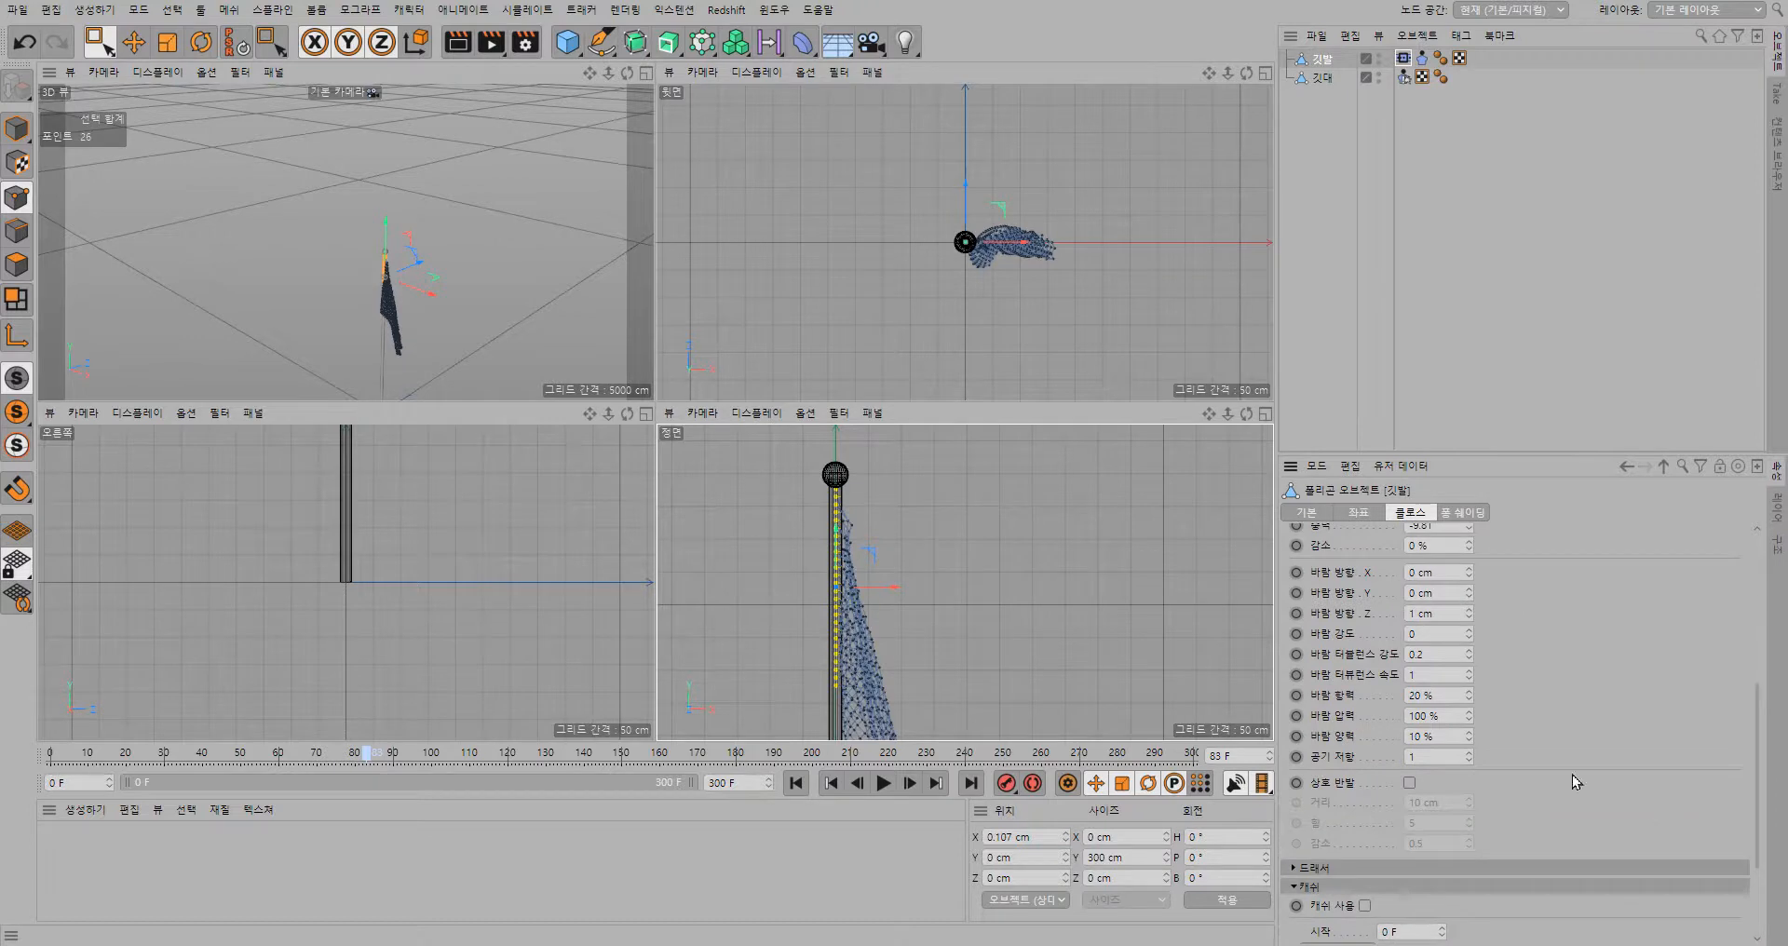
pyautogui.scroll(3, 1402, 703)
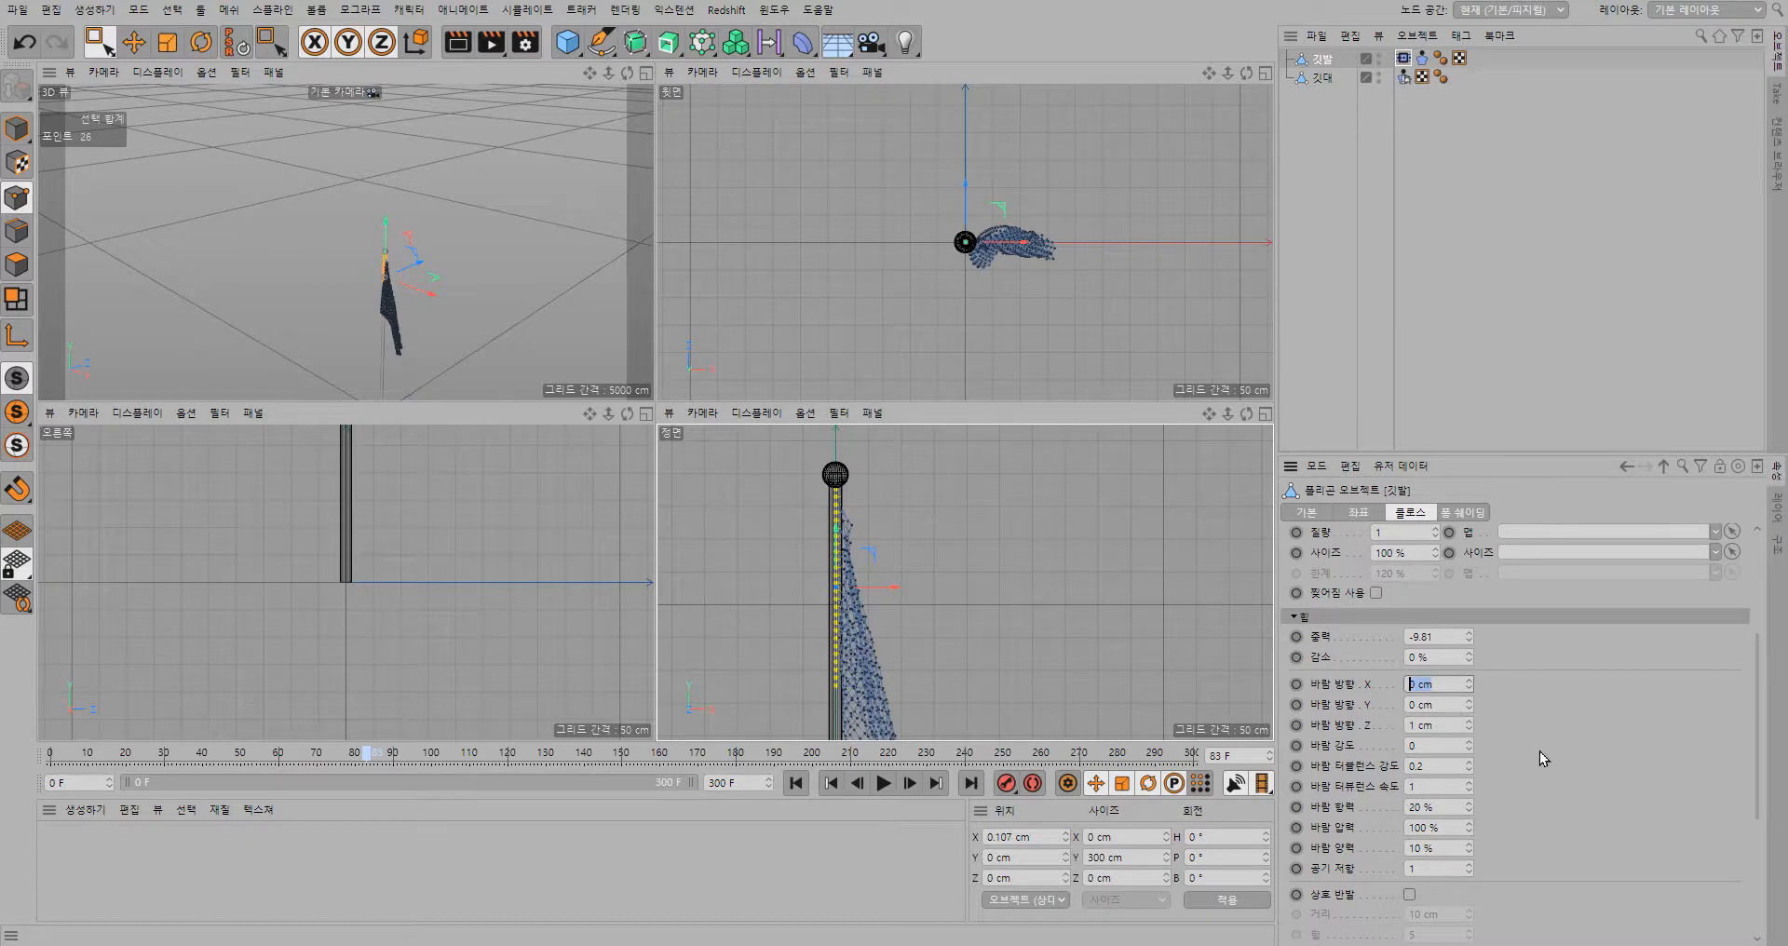
pyautogui.write('100')
pyautogui.press('Return')
pyautogui.click(1443, 745)
# - Play the wind simulation in a maximized perspective view with nothing selected
pyautogui.click(884, 783)
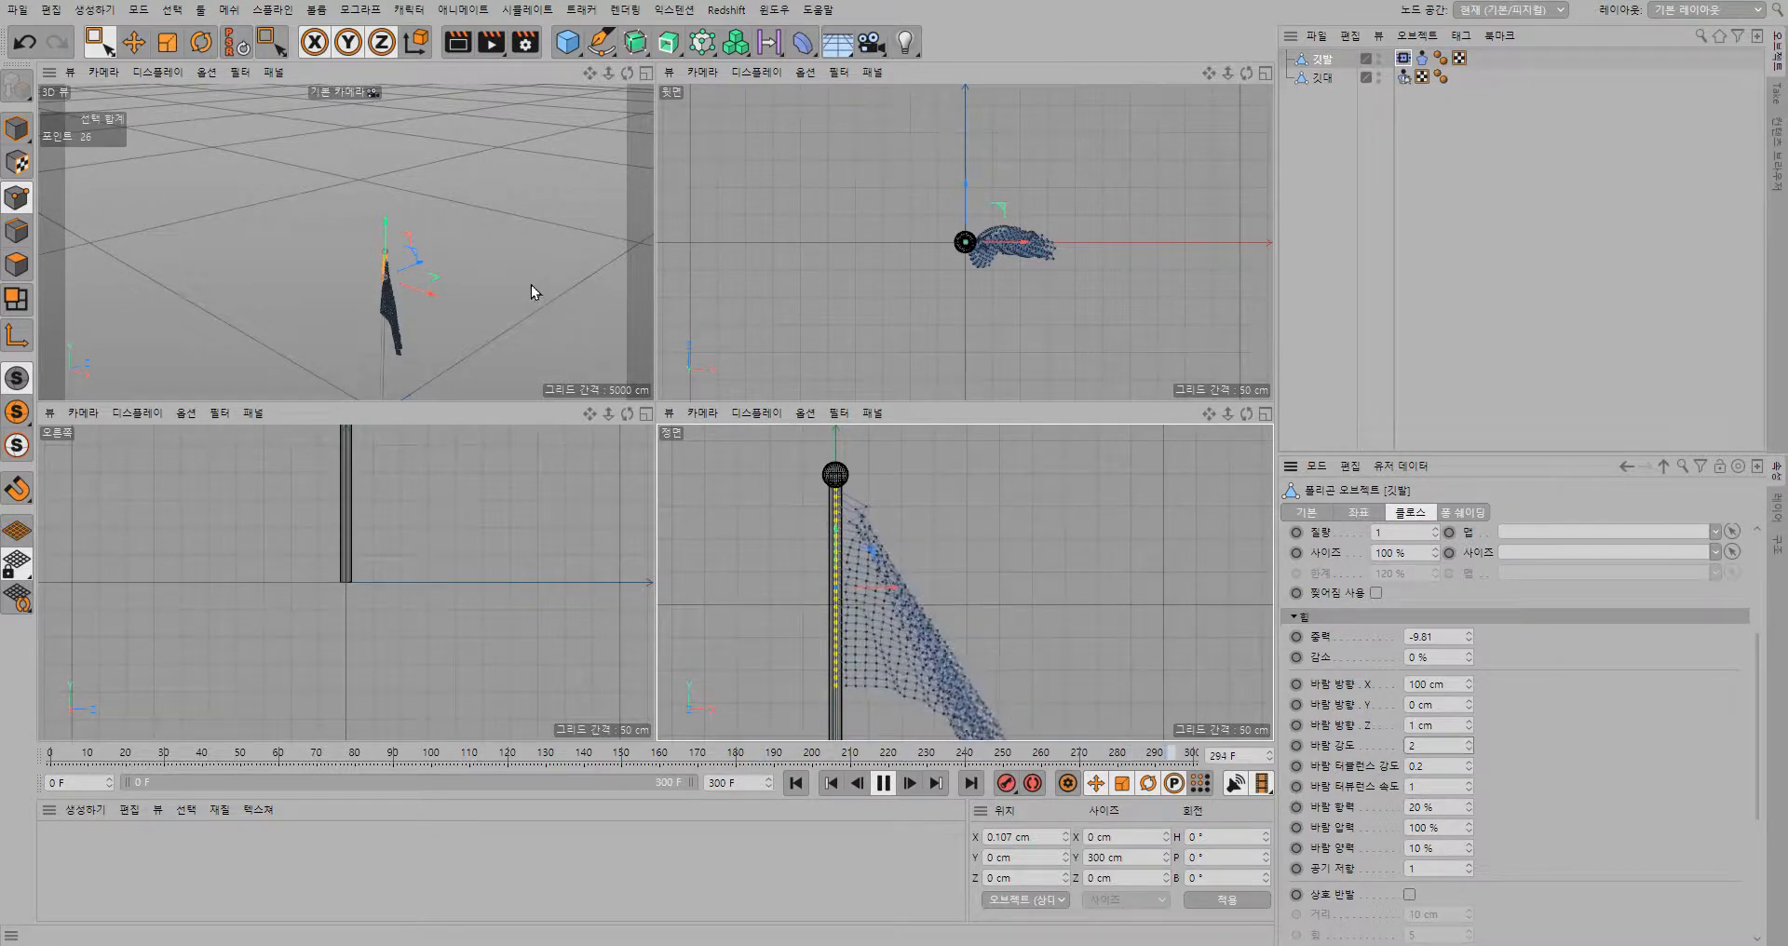
pyautogui.click(647, 72)
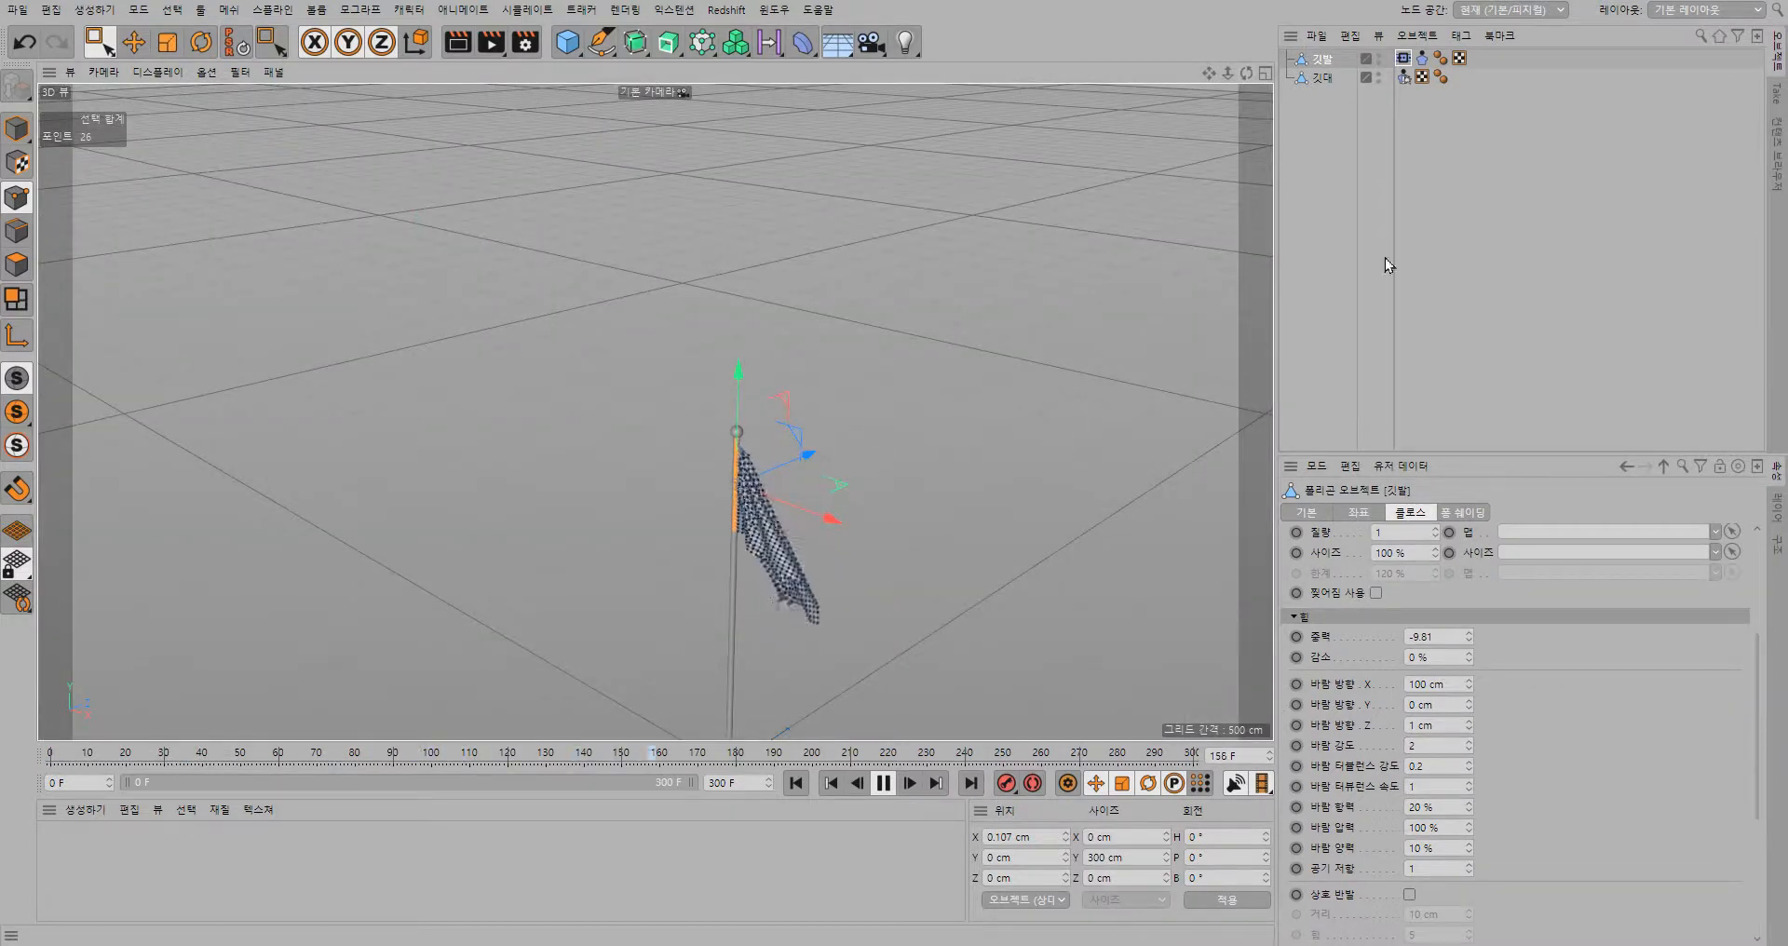
pyautogui.click(1330, 252)
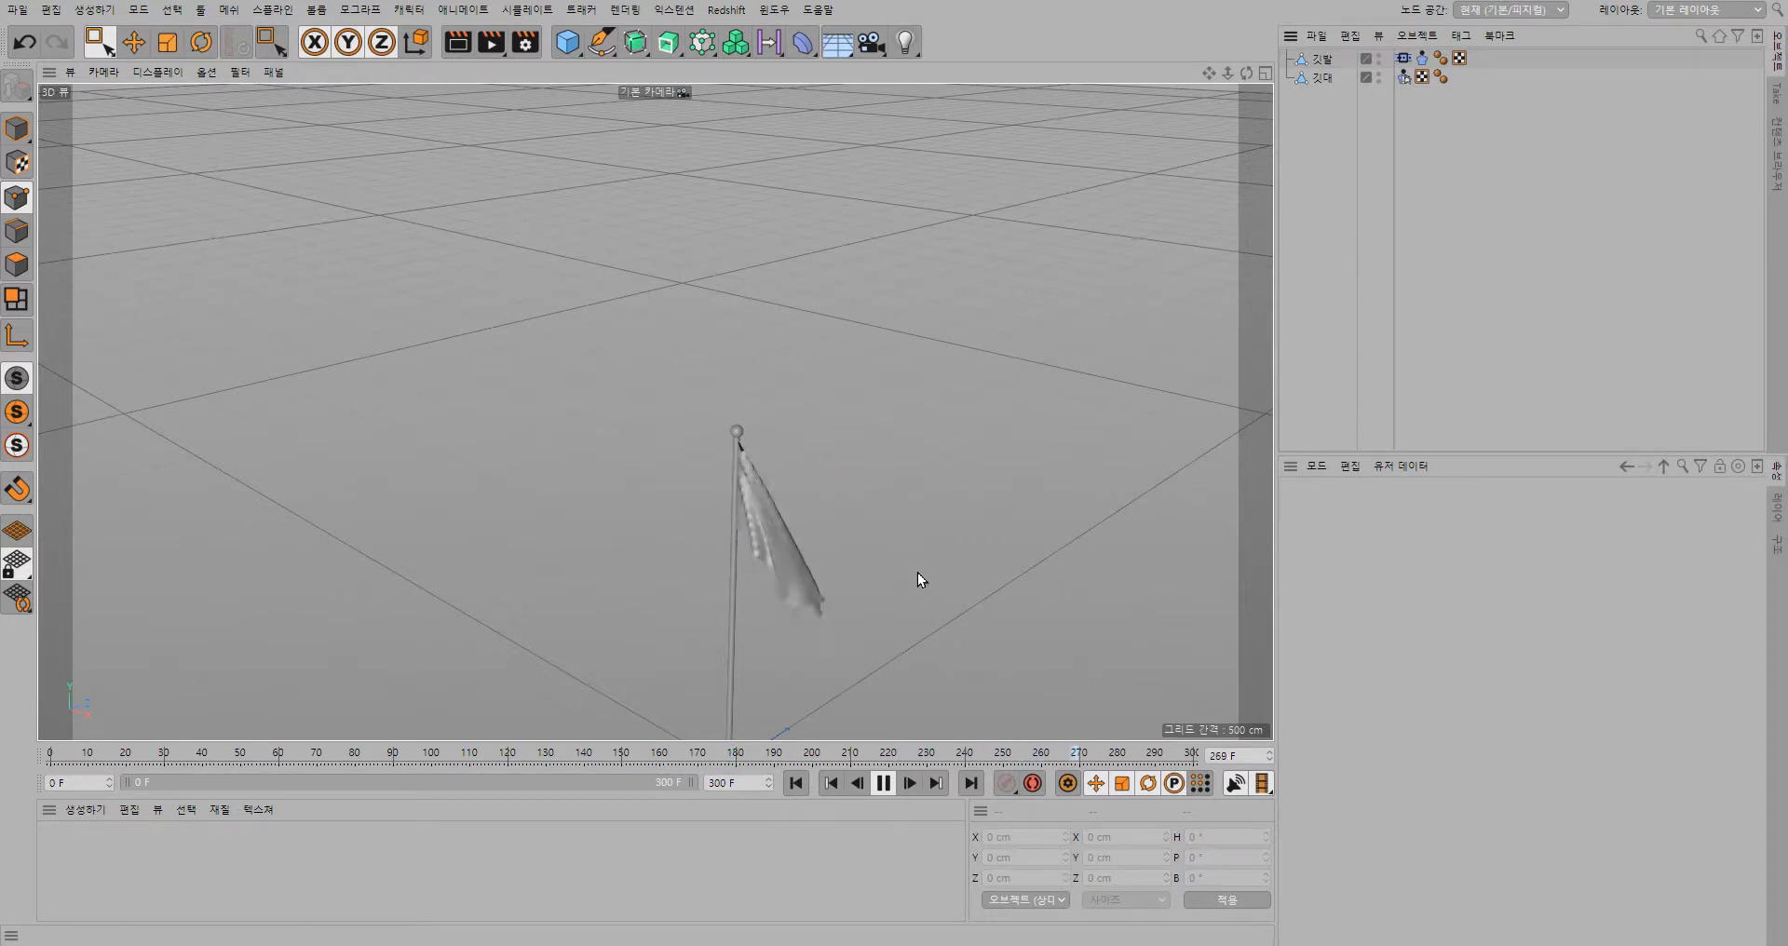
# - Stop the playback, add a Cloth Surface and make the flag 깃발 its child
pyautogui.scroll(2, 784, 540)
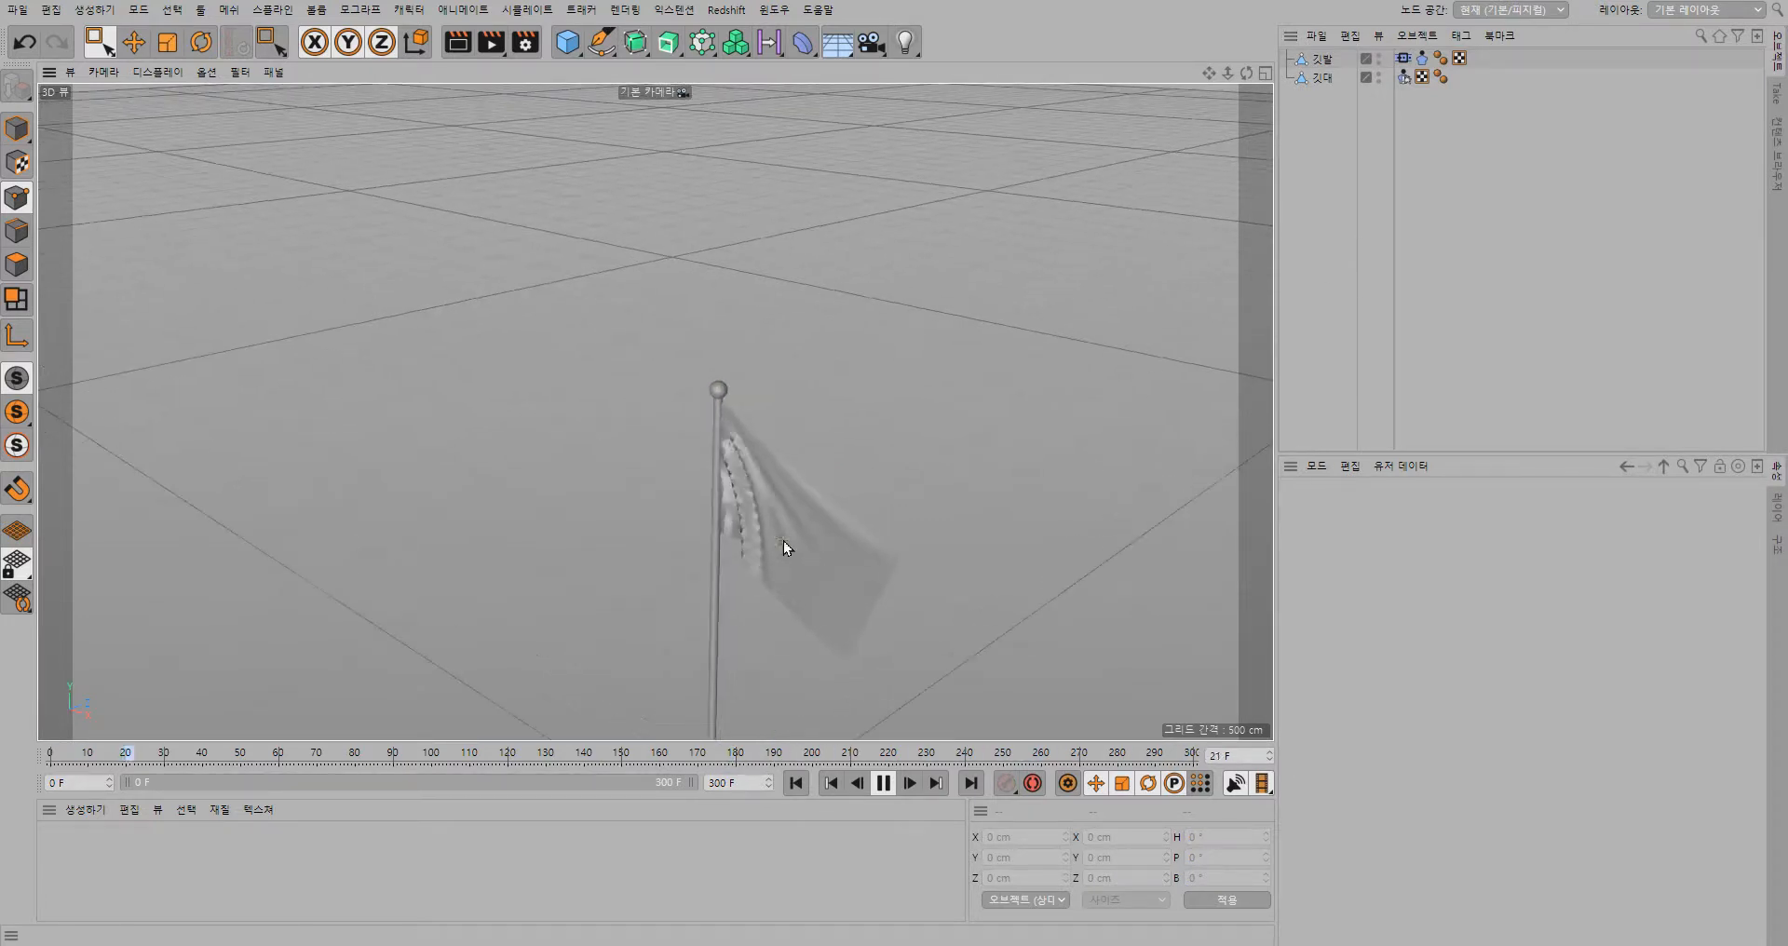
pyautogui.scroll(8, 784, 541)
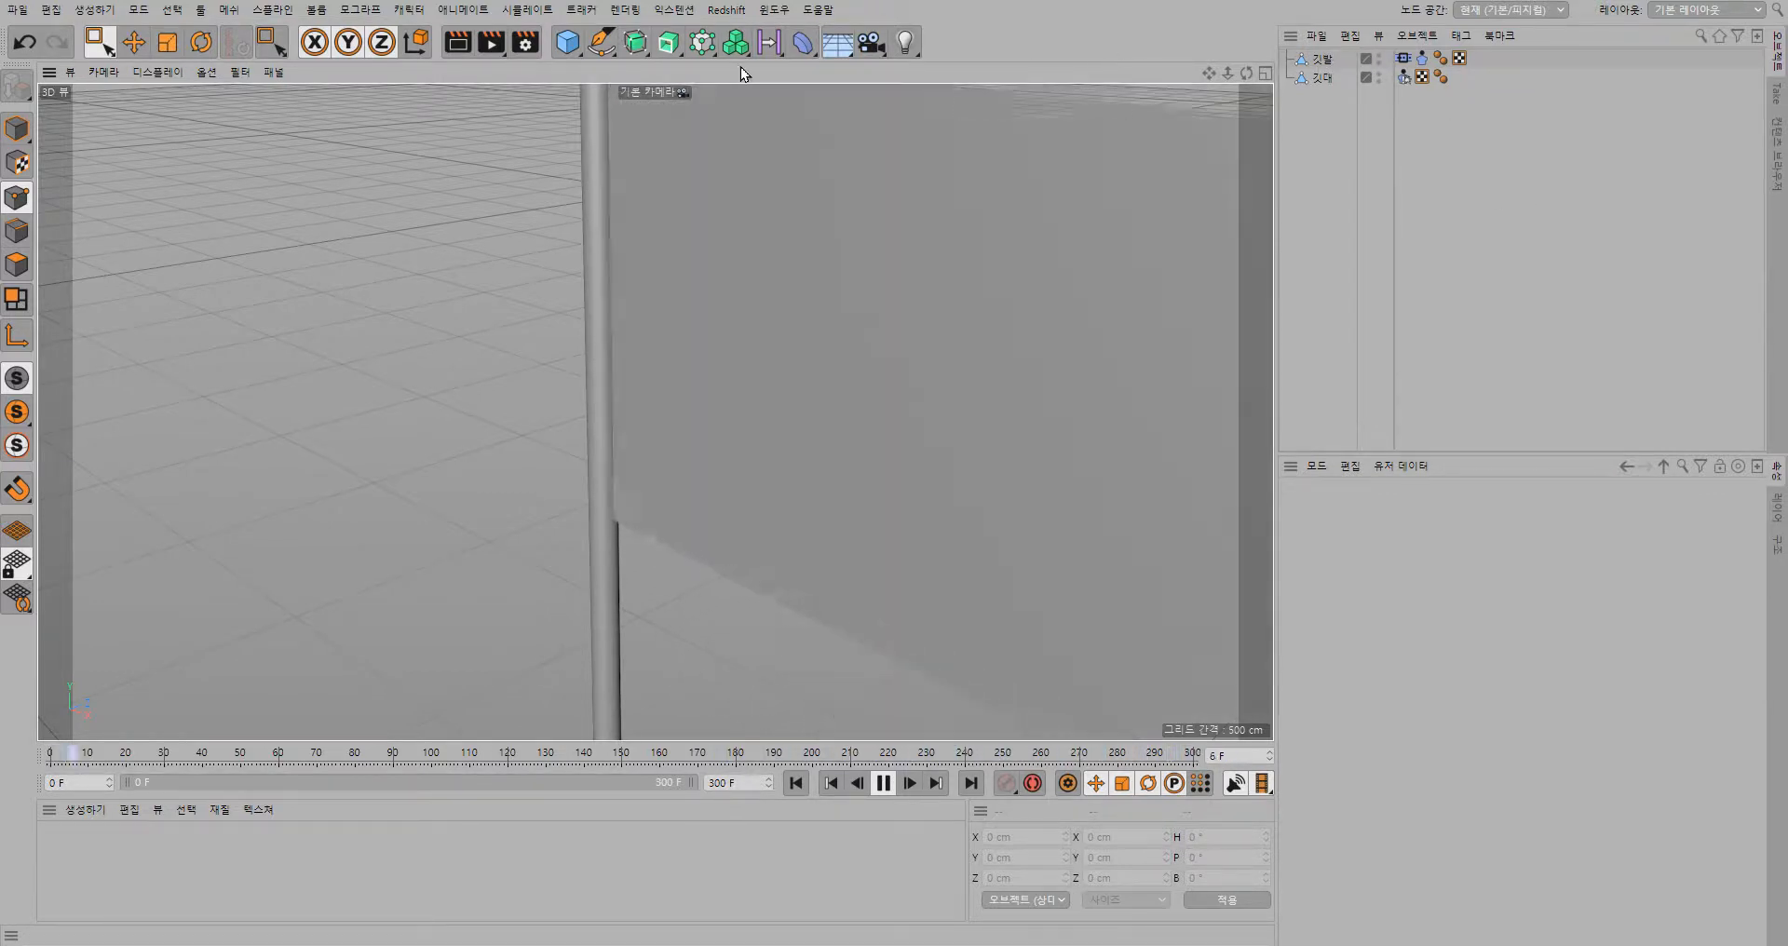
pyautogui.click(881, 785)
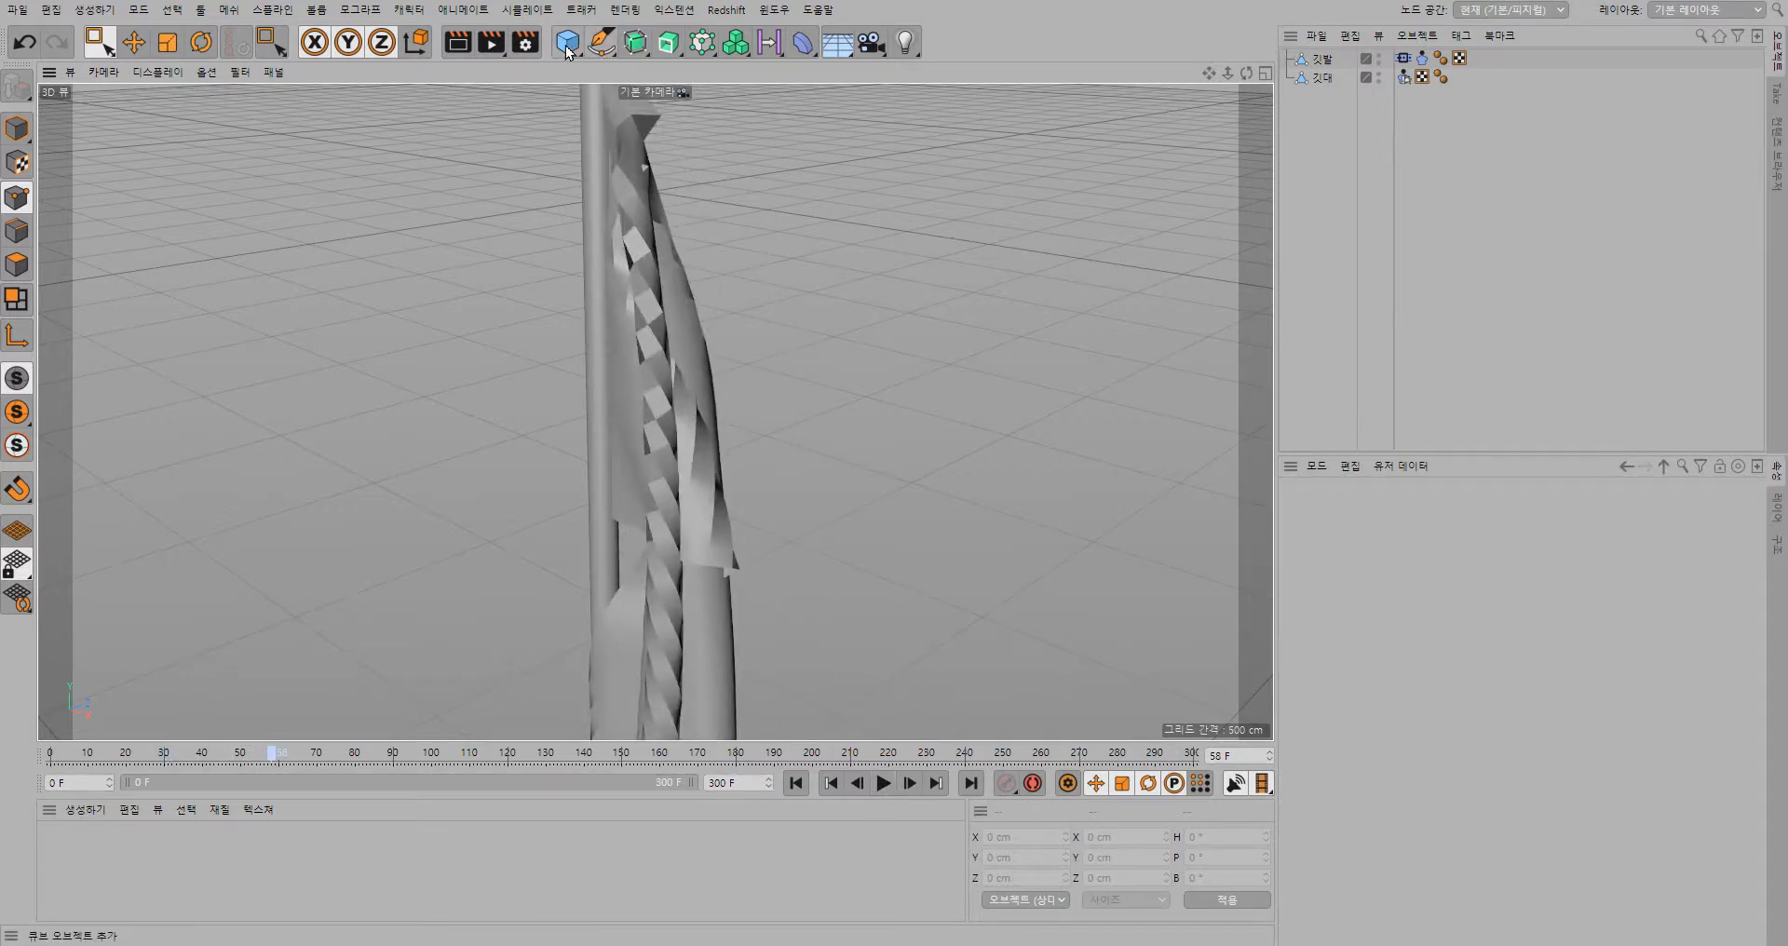
pyautogui.click(636, 42)
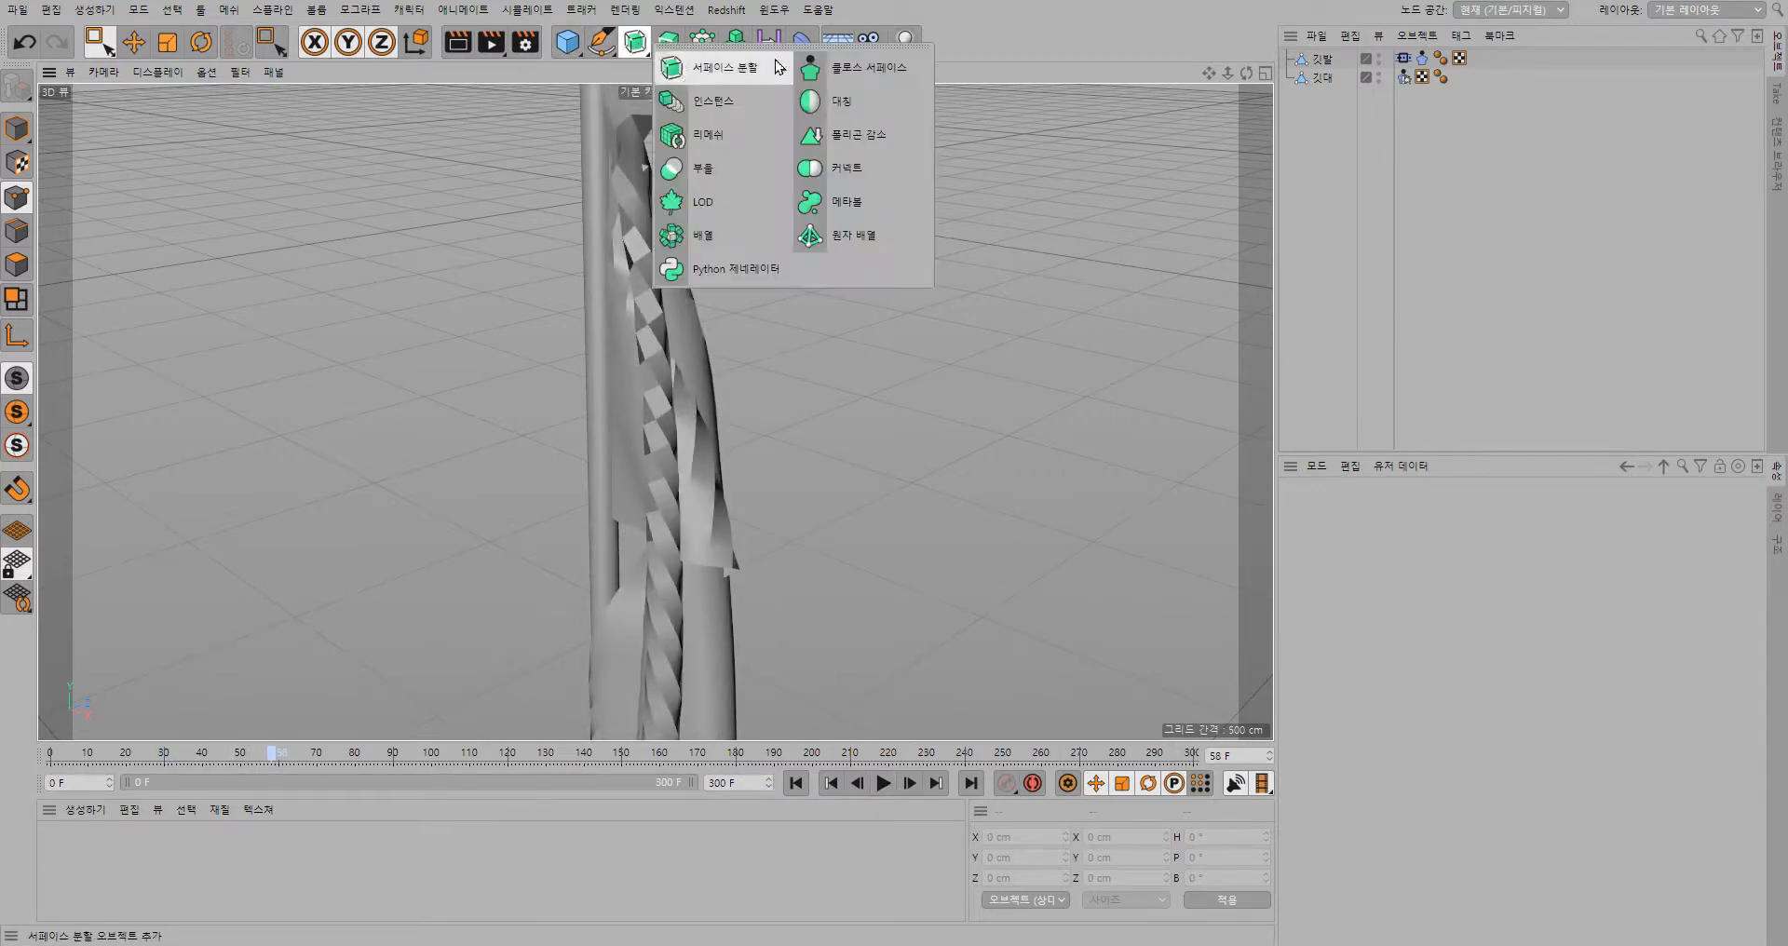
pyautogui.click(855, 68)
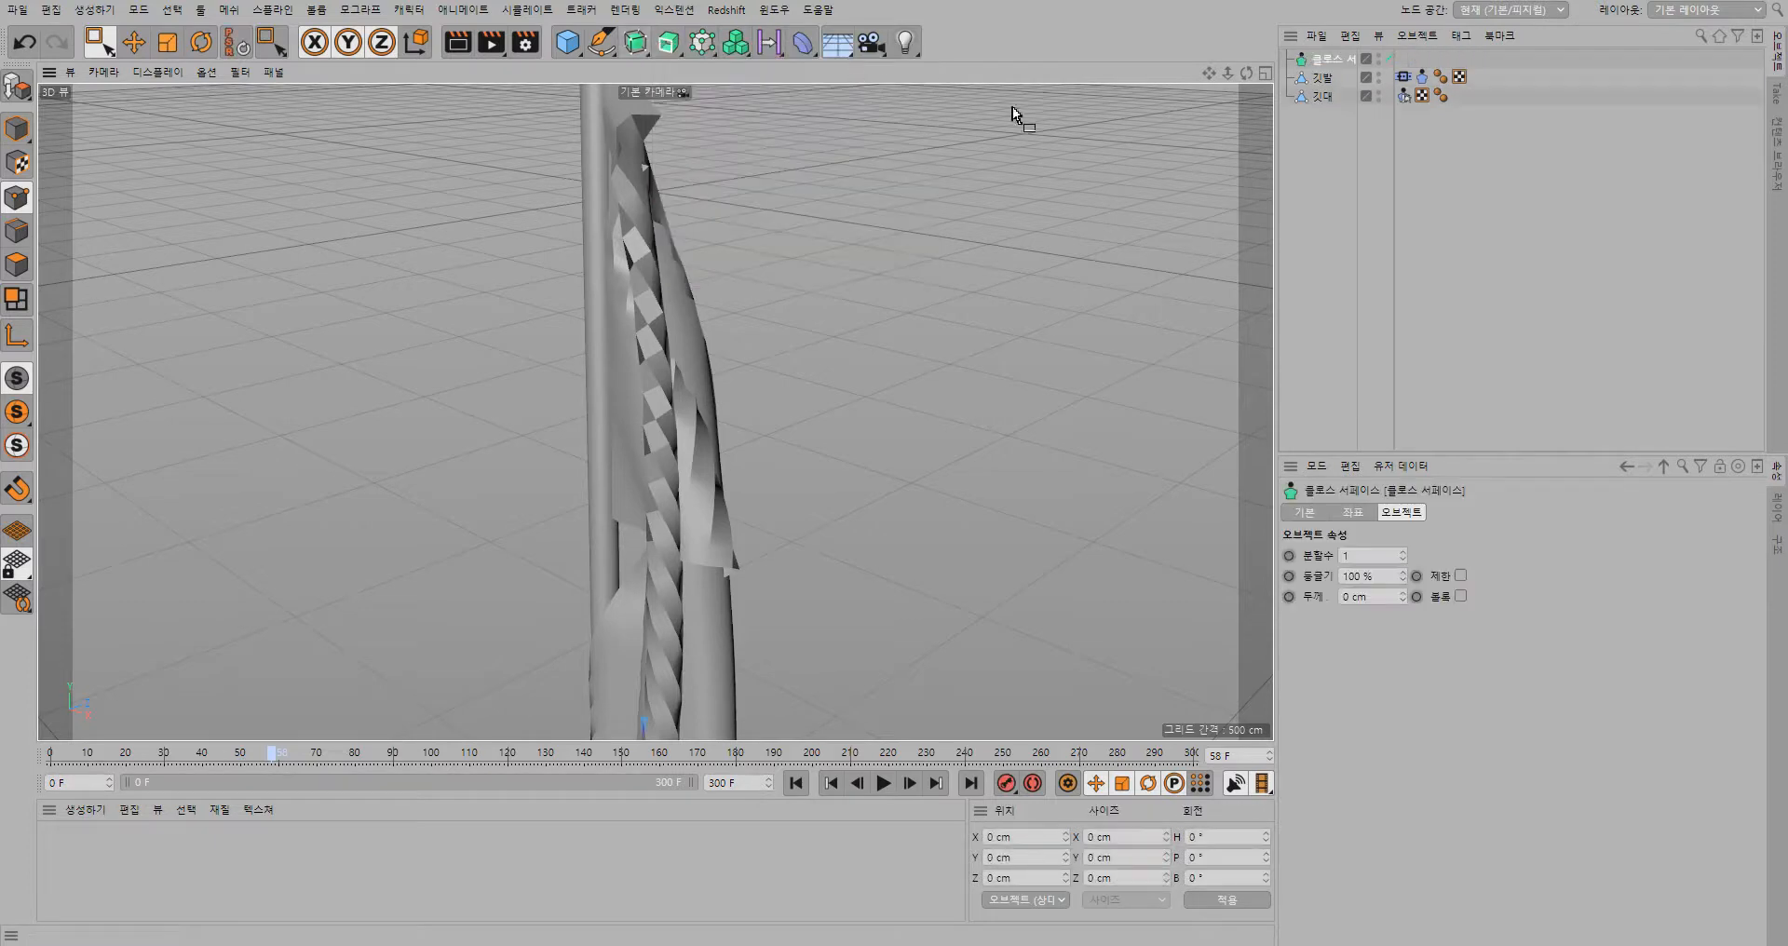
pyautogui.moveTo(1324, 78); pyautogui.dragTo(1333, 61)
# - Set the Cloth Surface's subdivisions to 2 and its thickness to 3 cm
pyautogui.click(1334, 62)
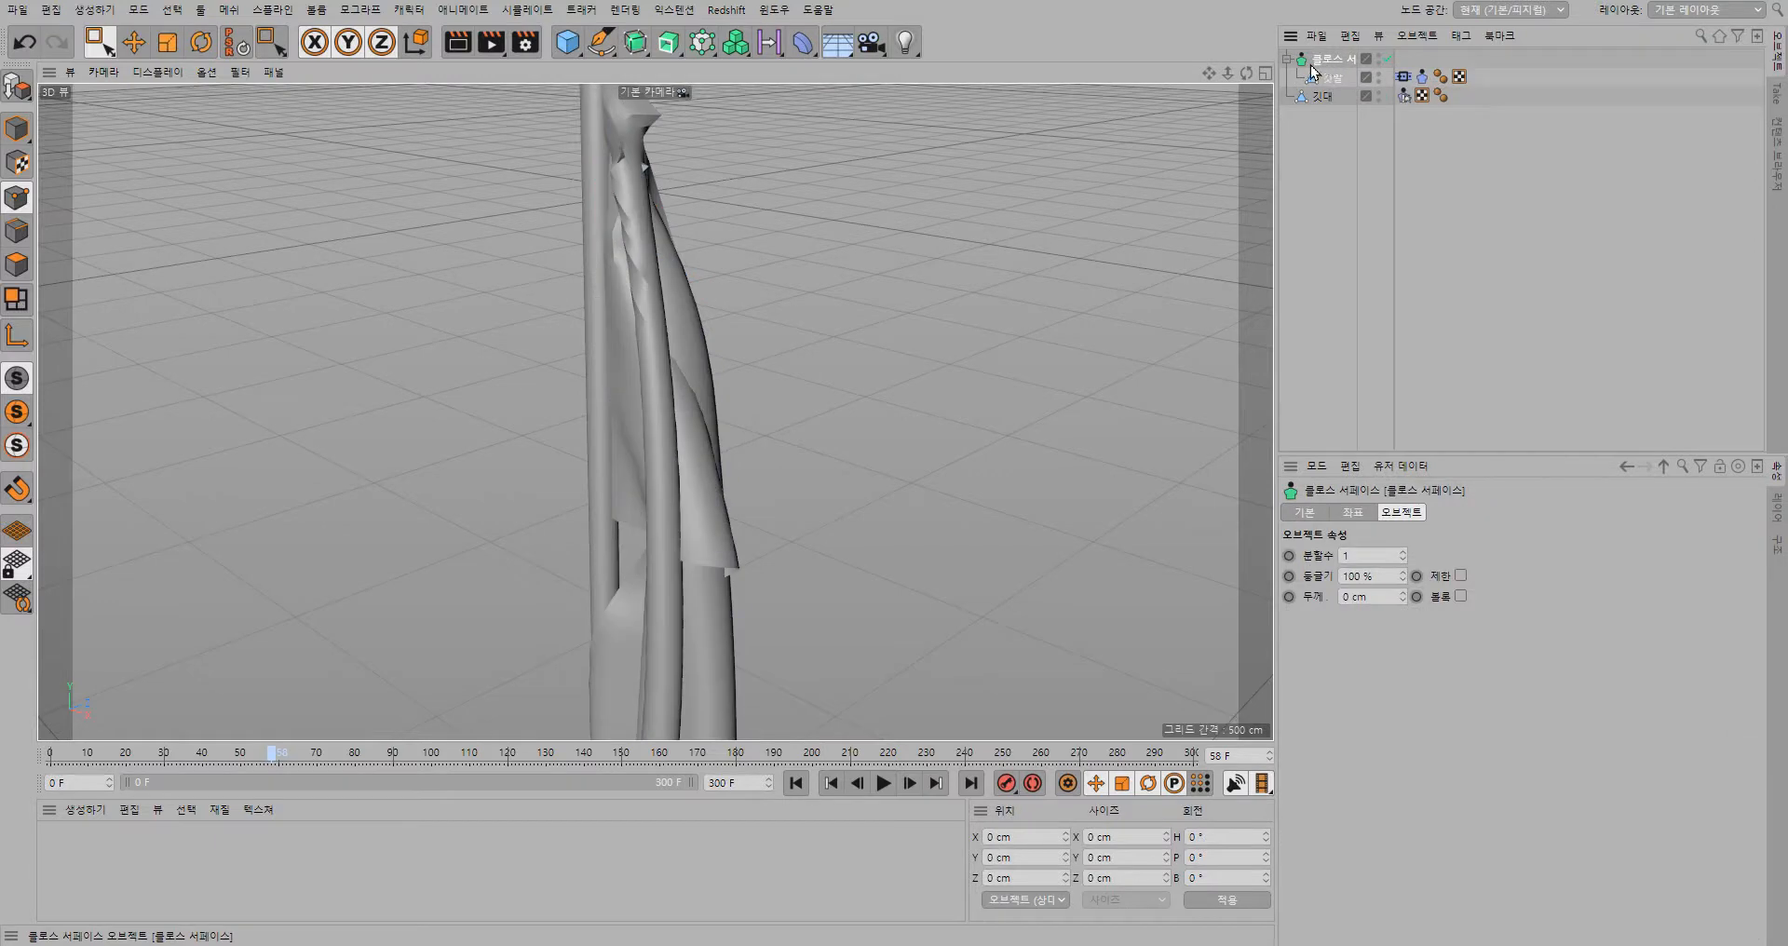
pyautogui.click(1404, 552)
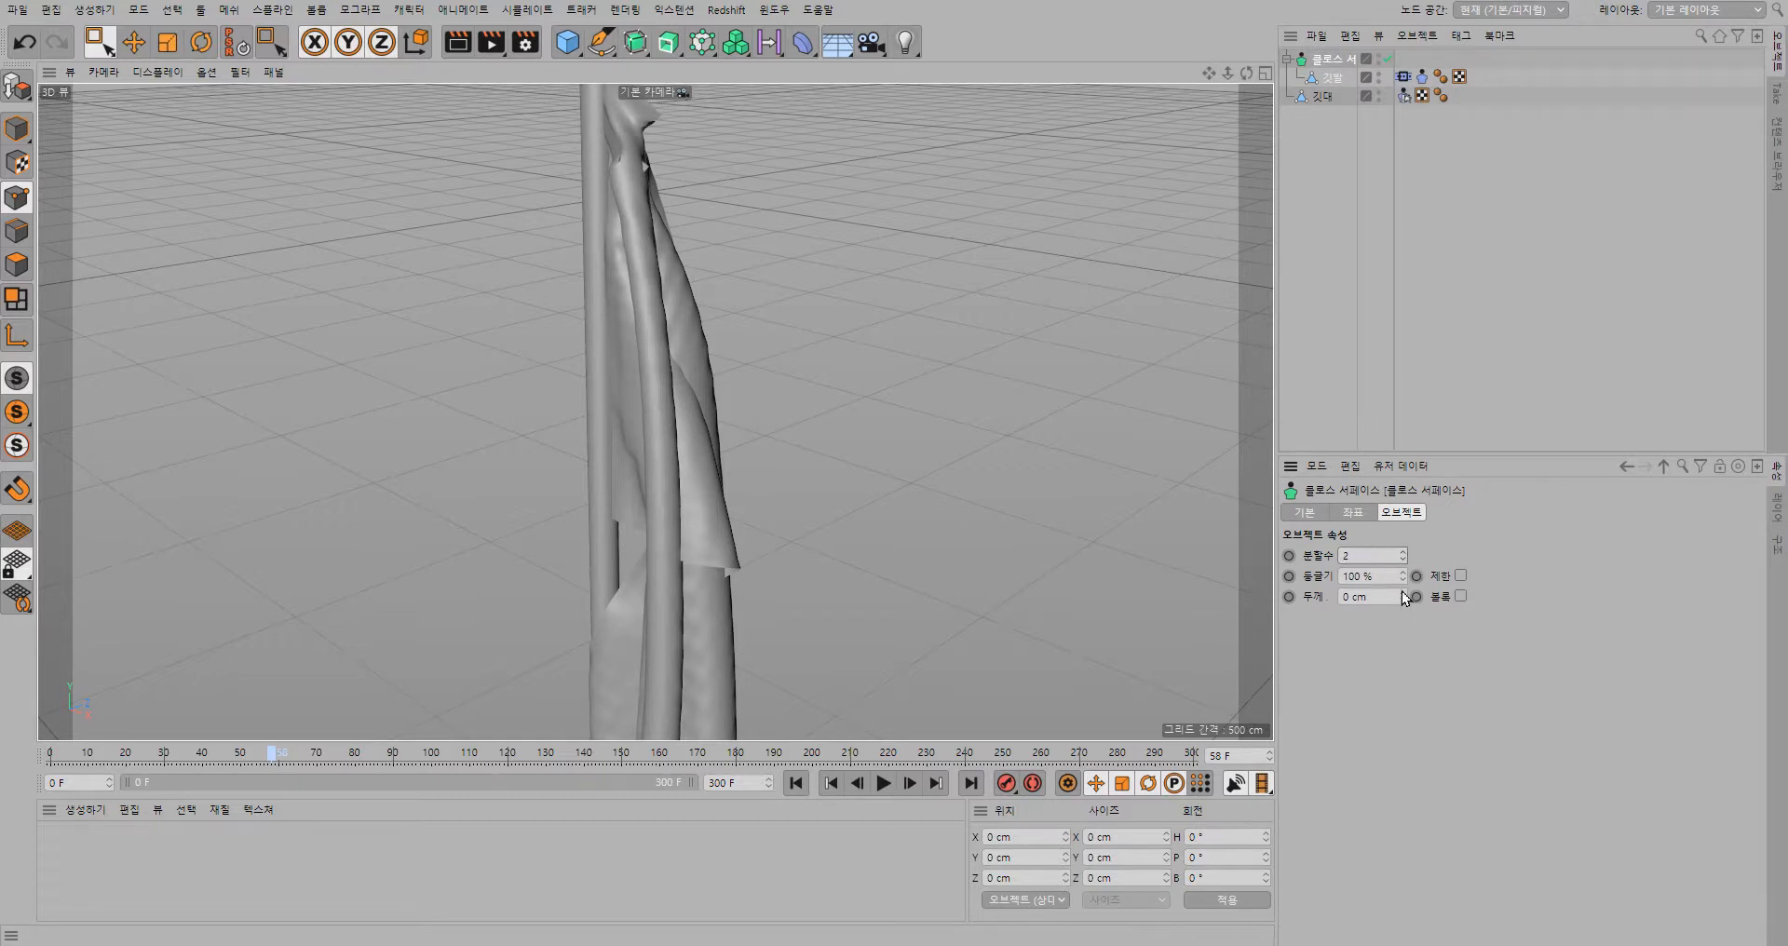
pyautogui.click(1405, 594)
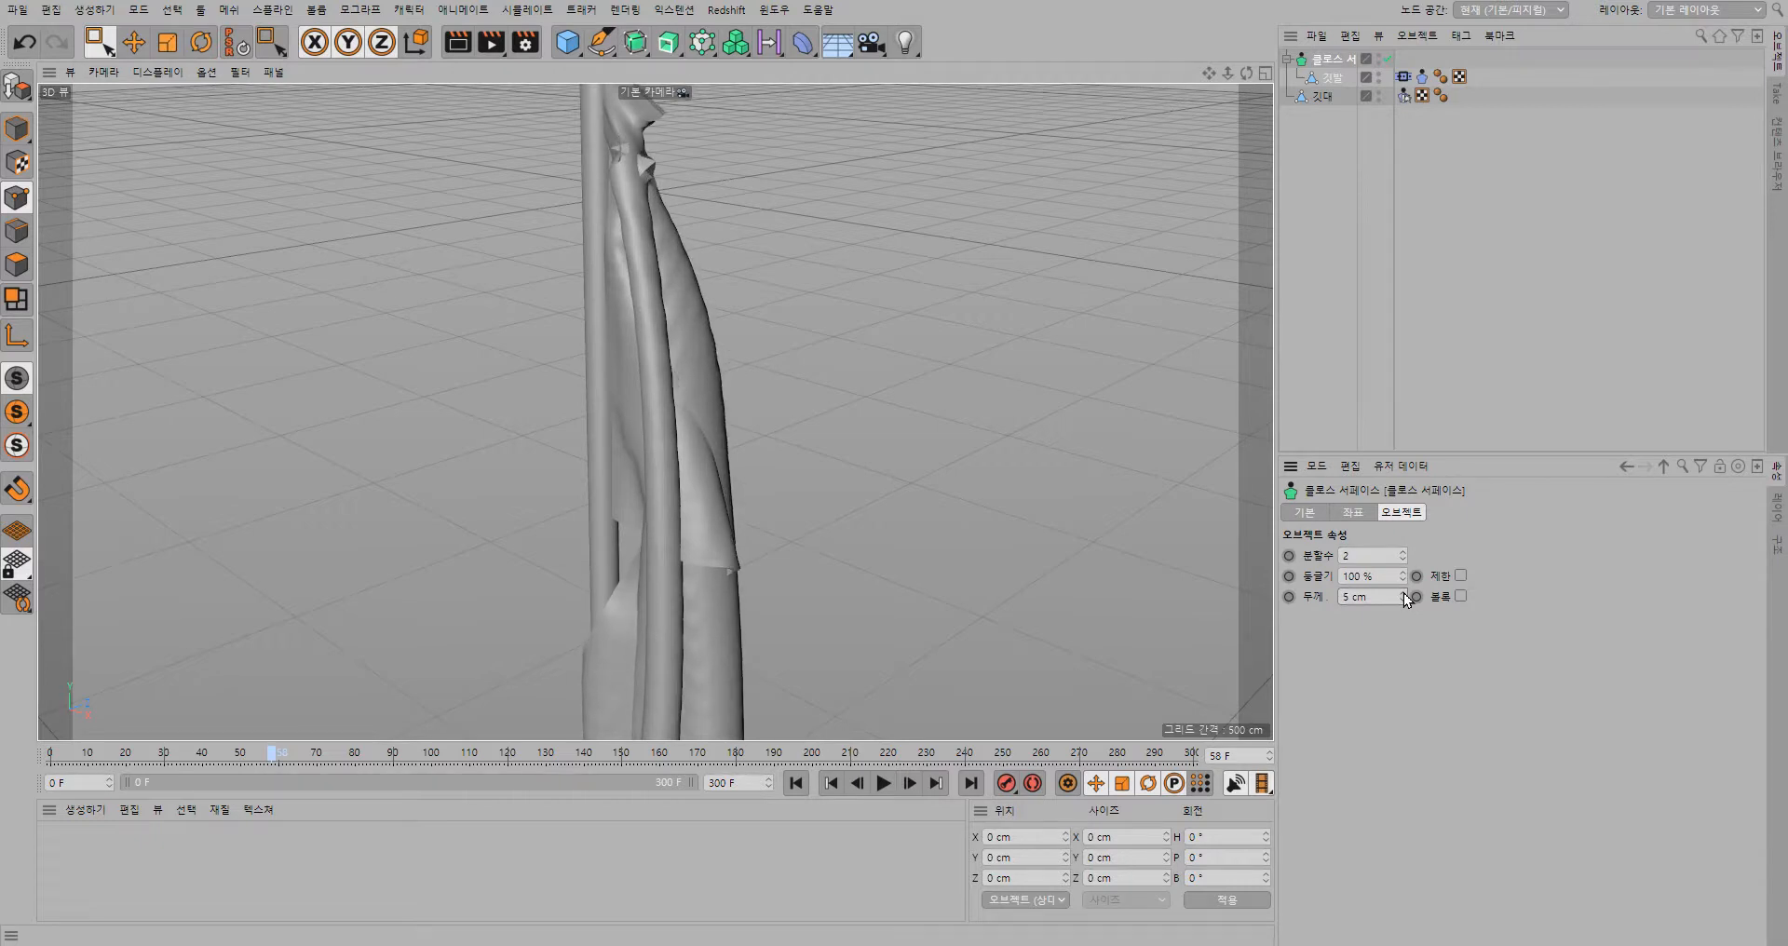
pyautogui.click(1405, 593)
pyautogui.click(1405, 593)
pyautogui.click(1404, 594)
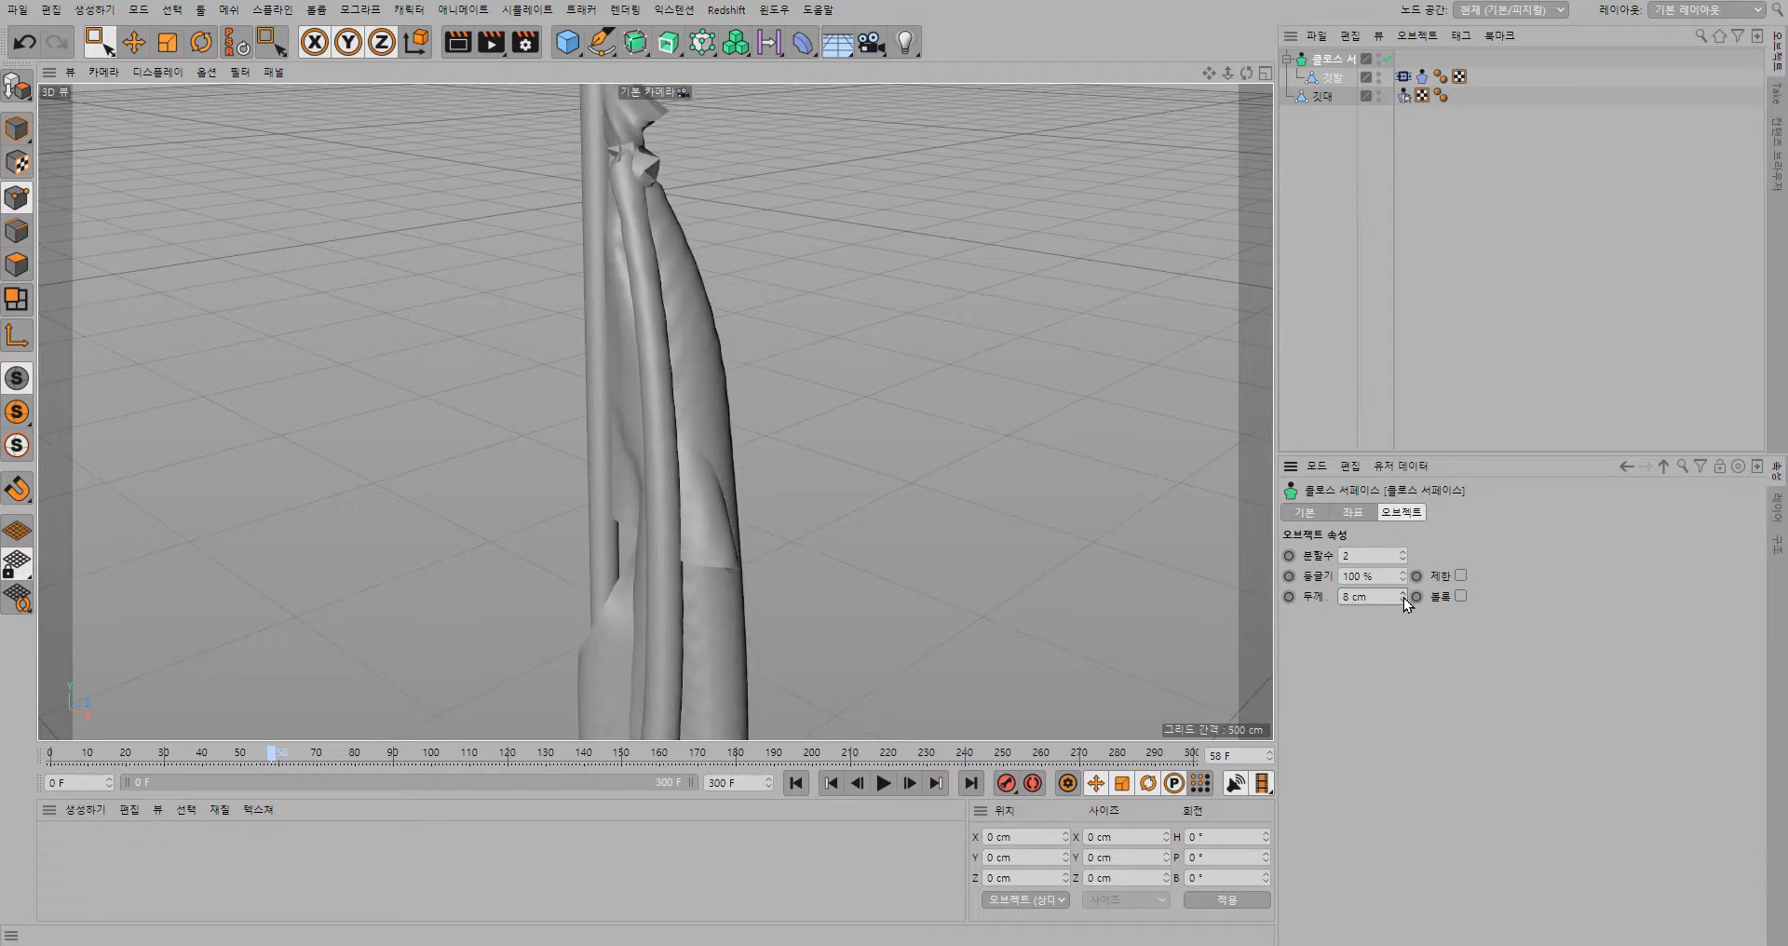
pyautogui.click(1405, 593)
pyautogui.click(1405, 600)
pyautogui.click(1404, 599)
pyautogui.click(1404, 601)
pyautogui.click(1404, 601)
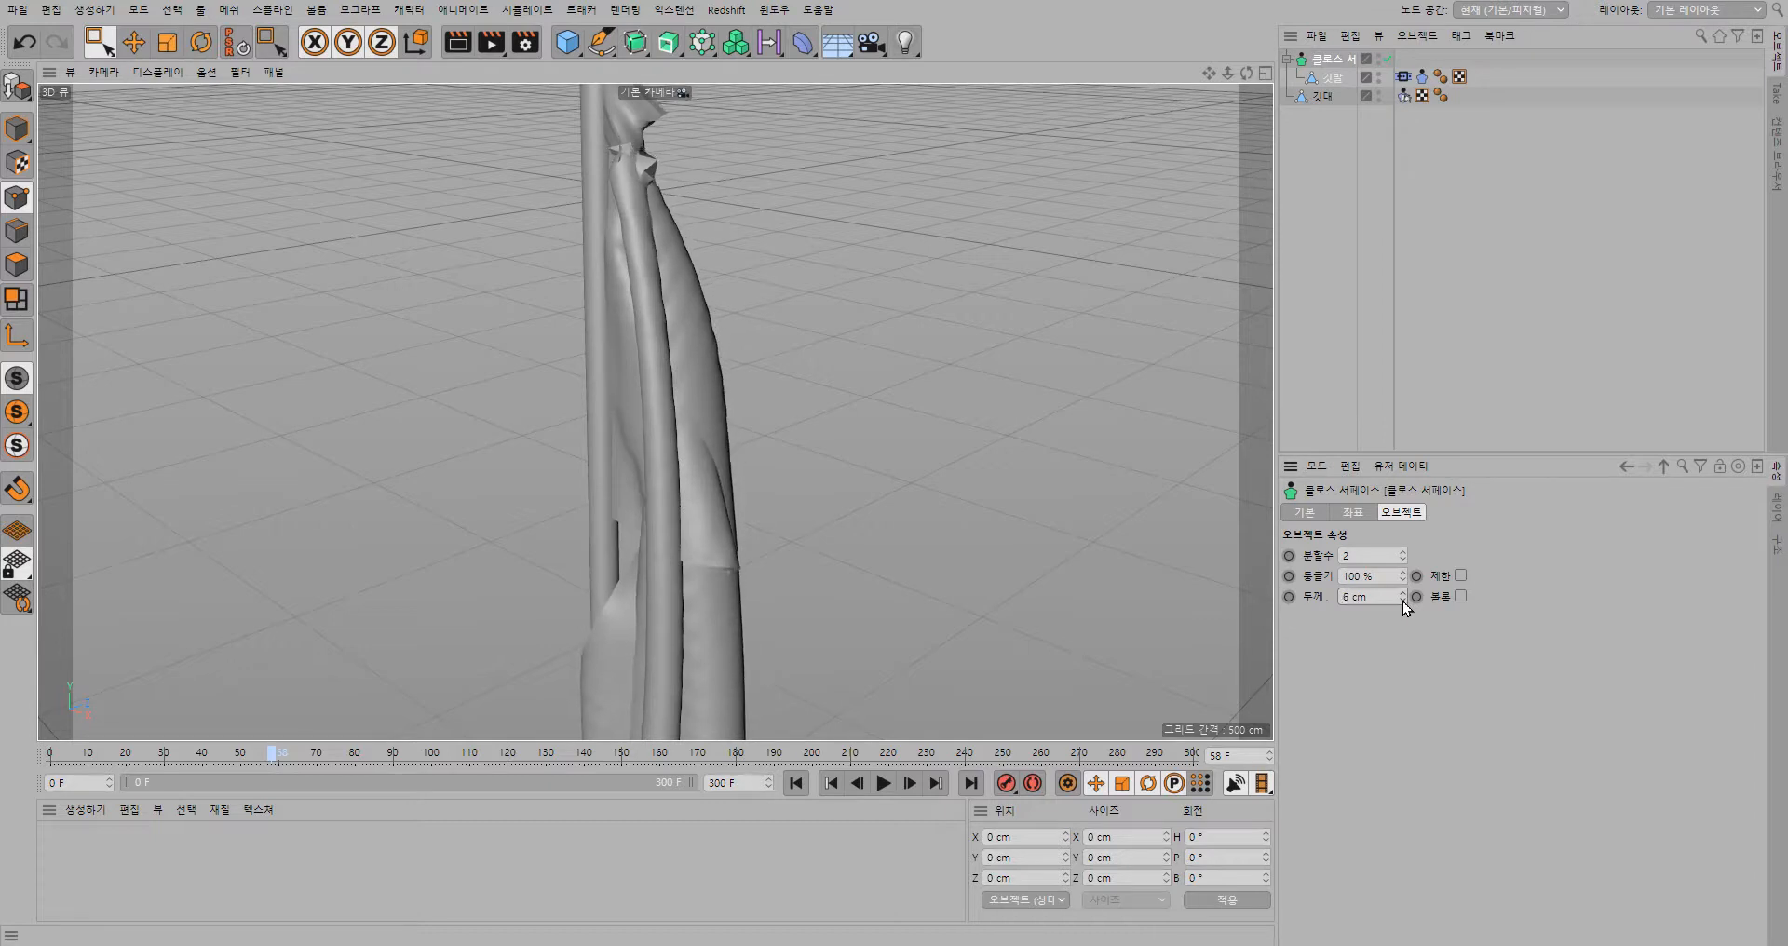
pyautogui.click(1403, 601)
pyautogui.click(1403, 600)
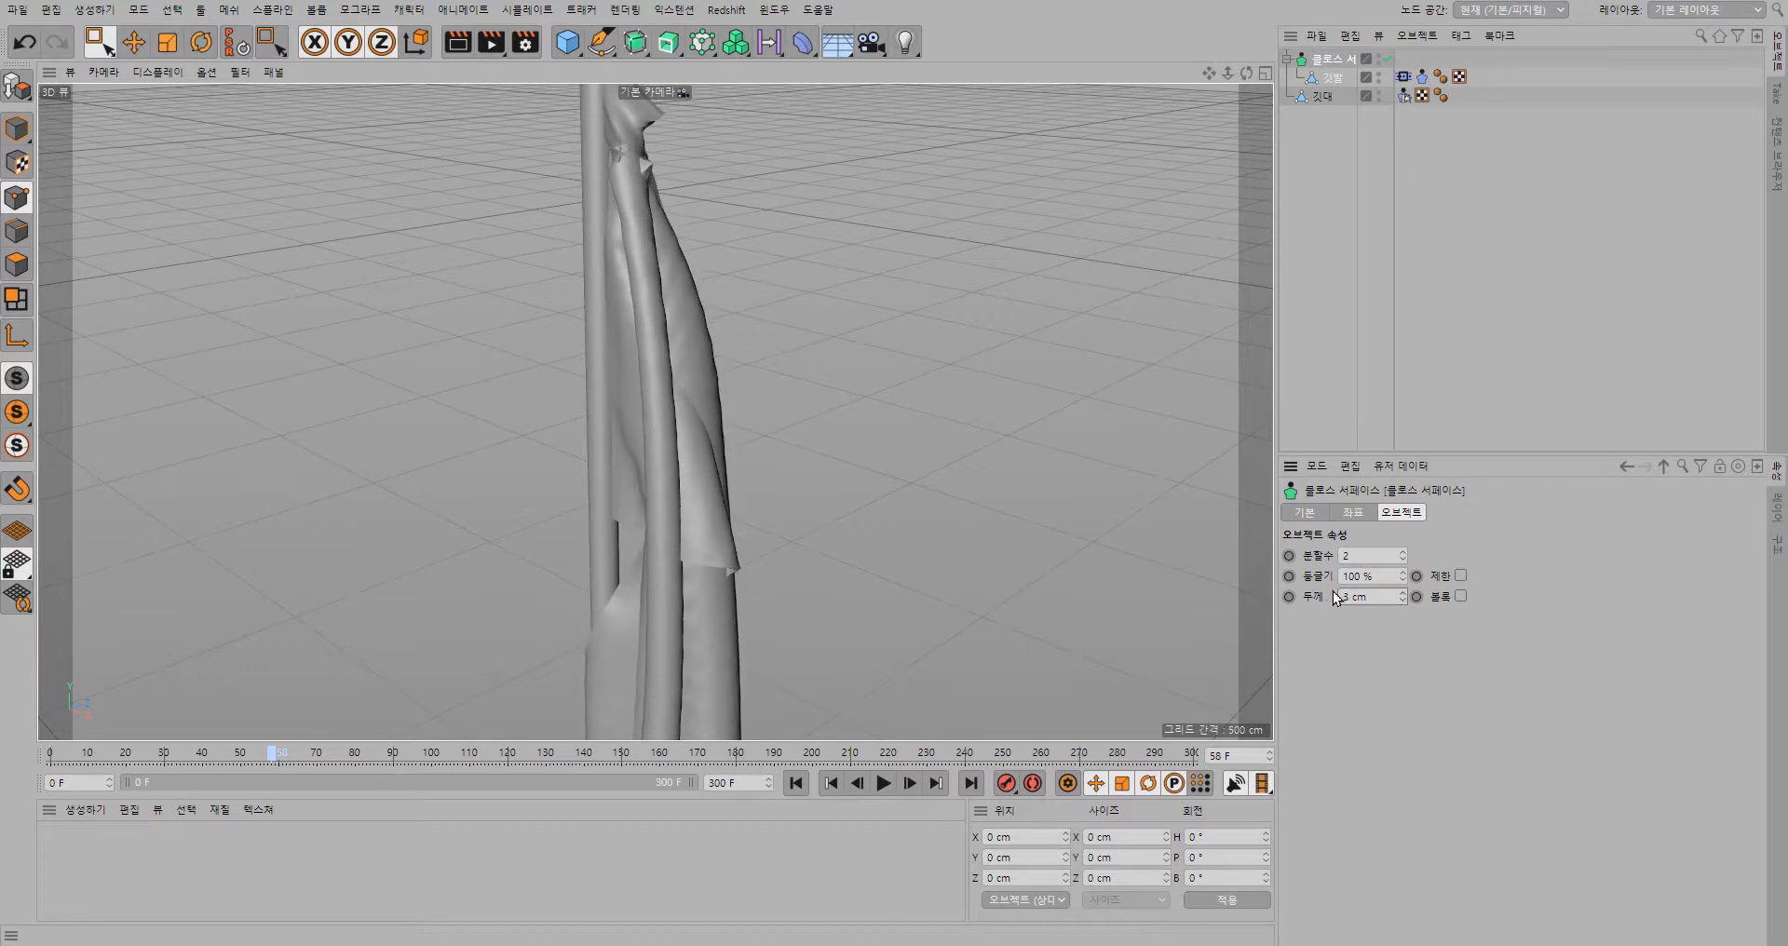
# - Play the simulation with the smoothed flag, restart it from frame 0 and stop the playback
pyautogui.click(881, 785)
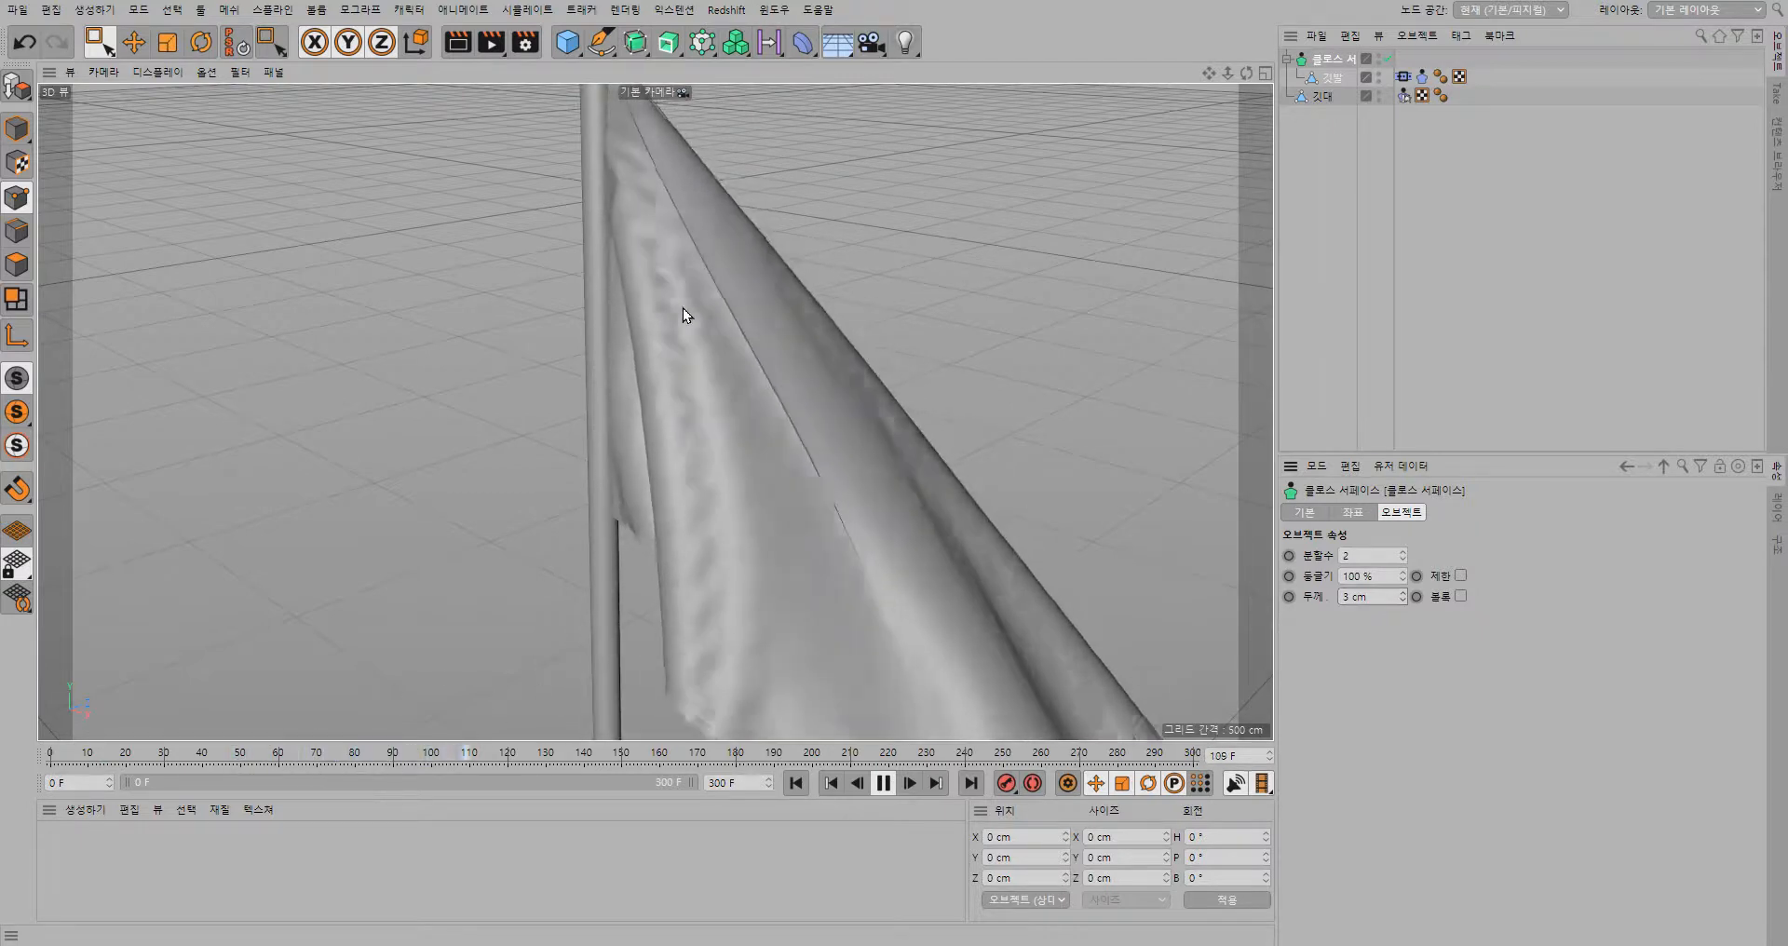
pyautogui.click(42, 758)
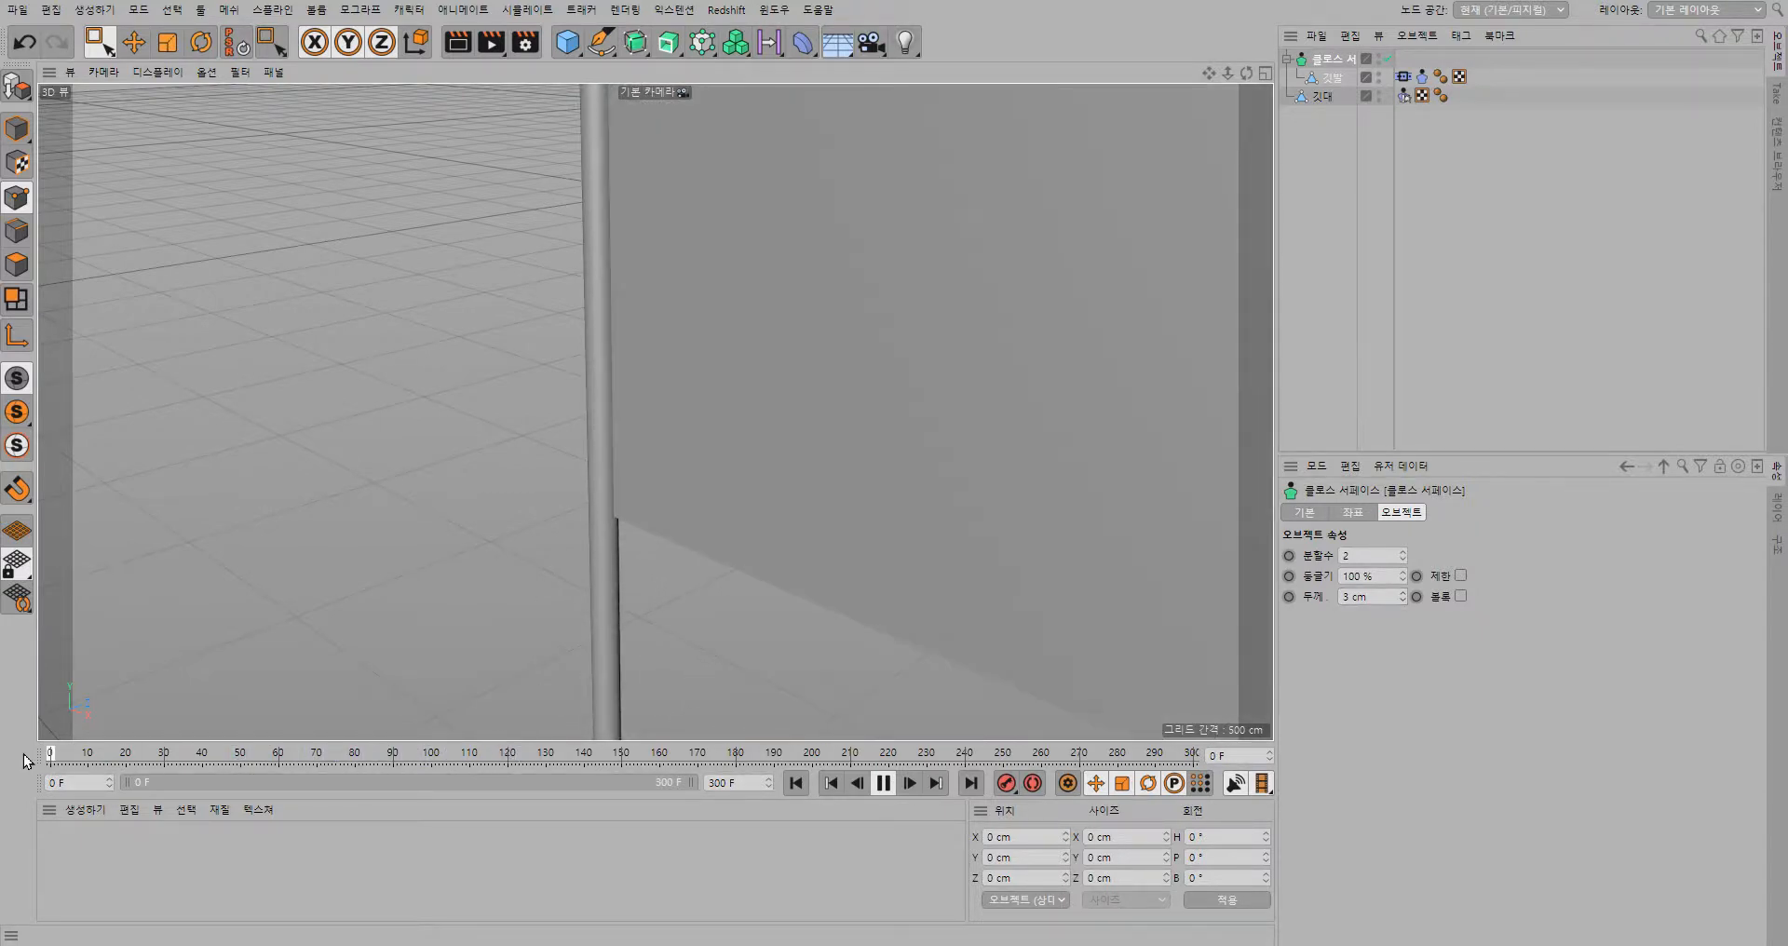
pyautogui.moveTo(142, 757); pyautogui.dragTo(2, 750)
pyautogui.click(883, 783)
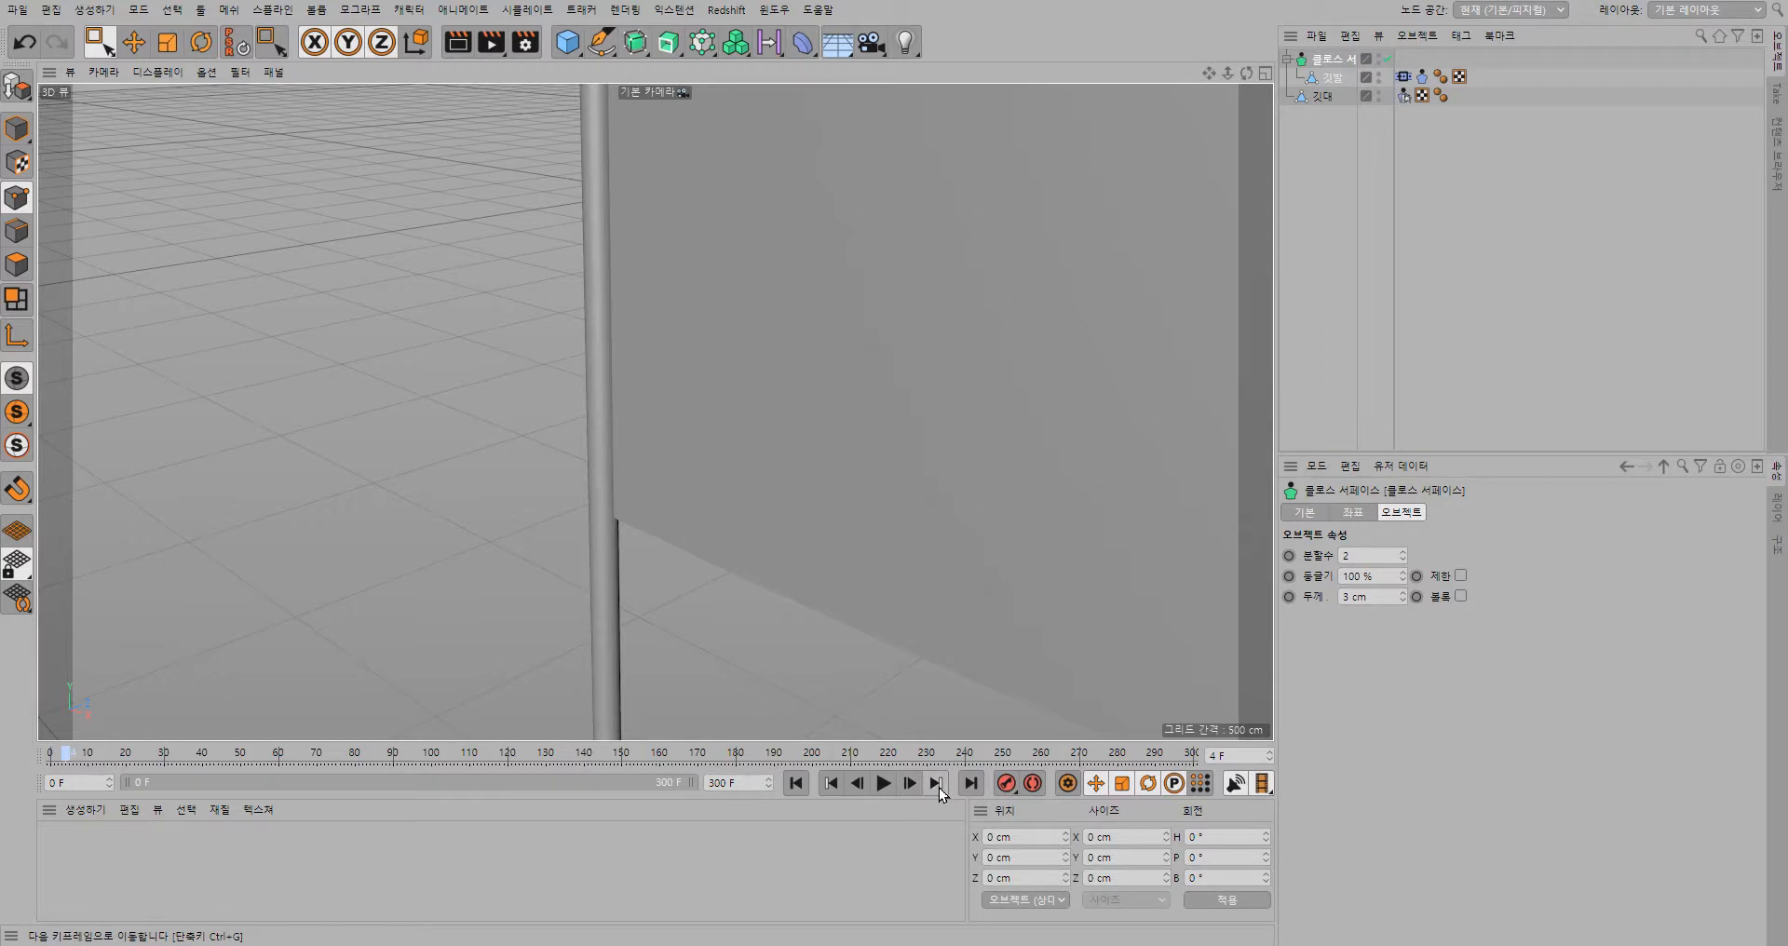
# - Advance the simulation frame by frame to examine how the flag deforms near the pole
pyautogui.click(913, 783)
pyautogui.click(913, 784)
pyautogui.click(913, 783)
pyautogui.click(913, 784)
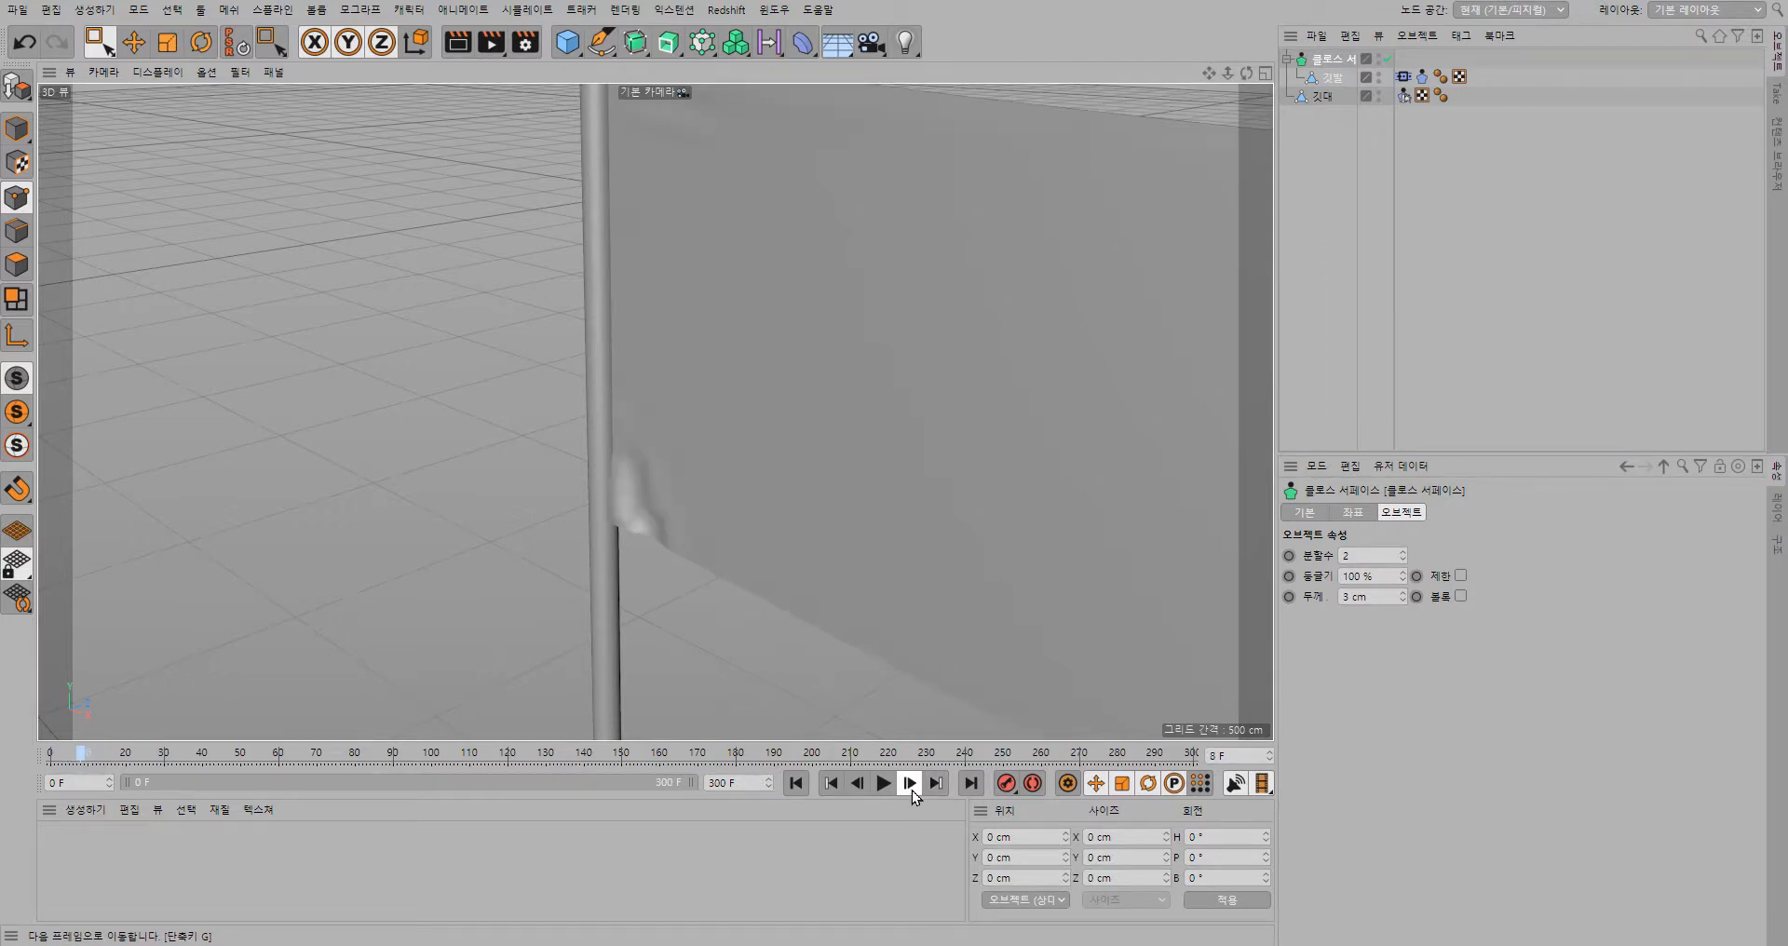
pyautogui.click(913, 784)
pyautogui.click(912, 783)
pyautogui.click(913, 783)
pyautogui.click(913, 784)
pyautogui.click(913, 790)
pyautogui.click(913, 790)
pyautogui.click(913, 790)
pyautogui.click(913, 790)
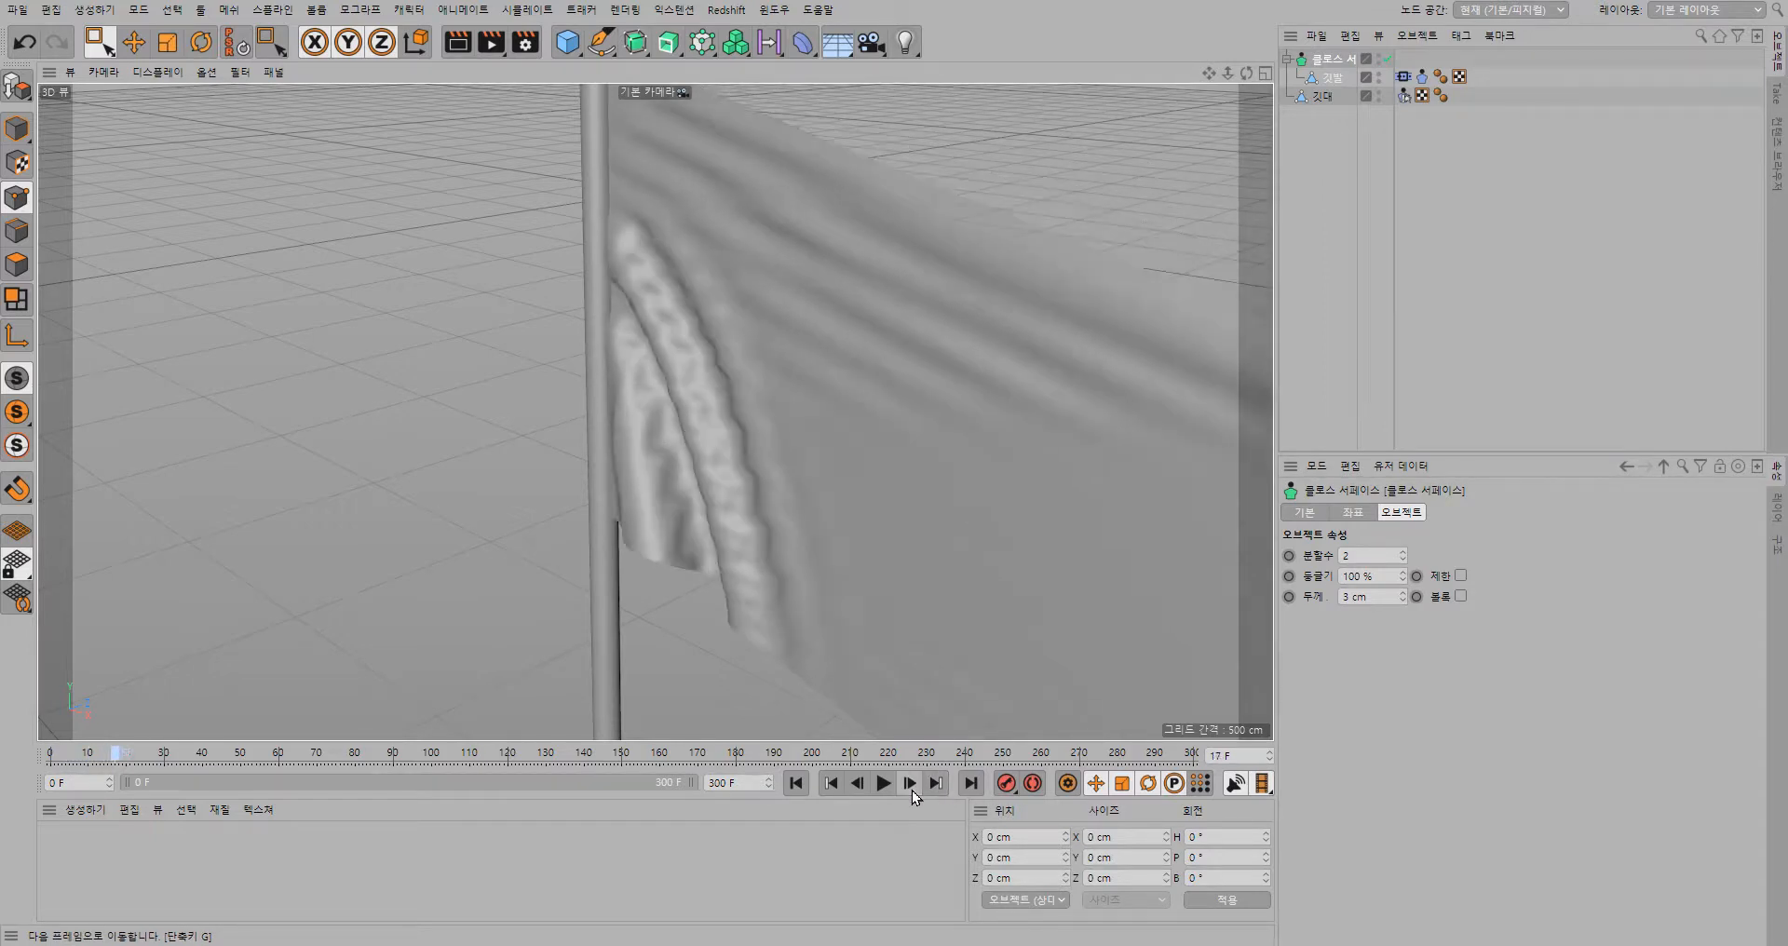
pyautogui.click(913, 790)
# - Return to frame 0, set the preview range to start at frame 1 and play the simulation with the whole flag in view
pyautogui.moveTo(114, 758); pyautogui.dragTo(34, 774)
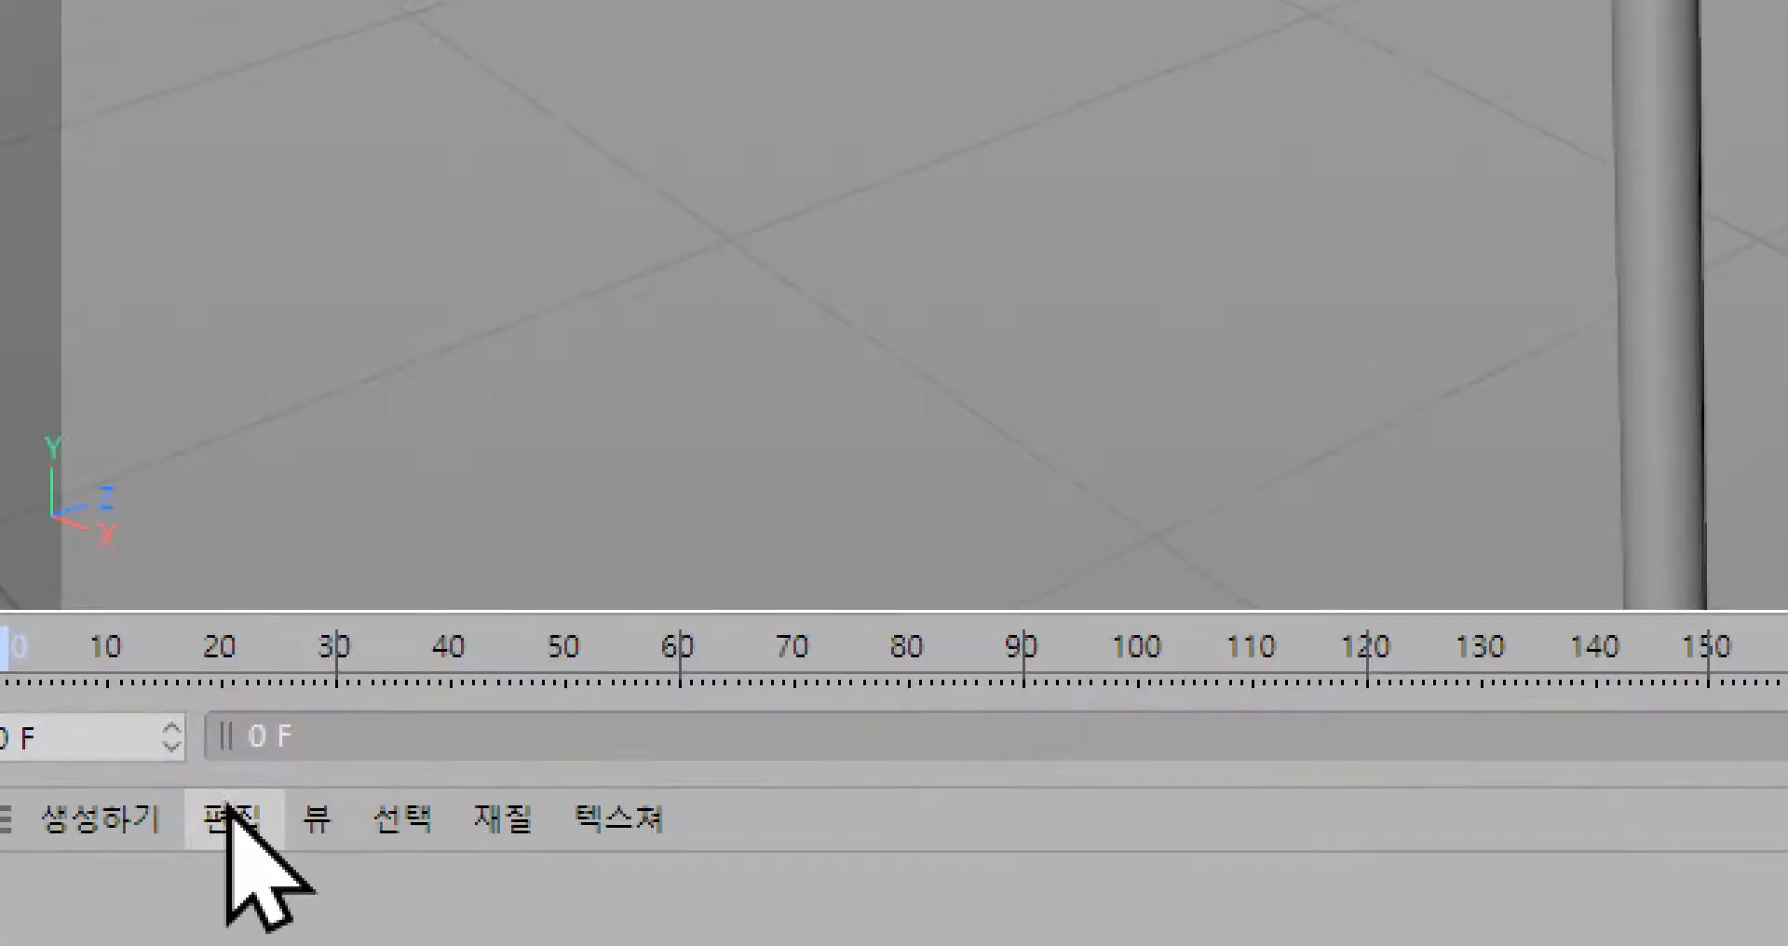
pyautogui.moveTo(231, 759); pyautogui.dragTo(243, 764)
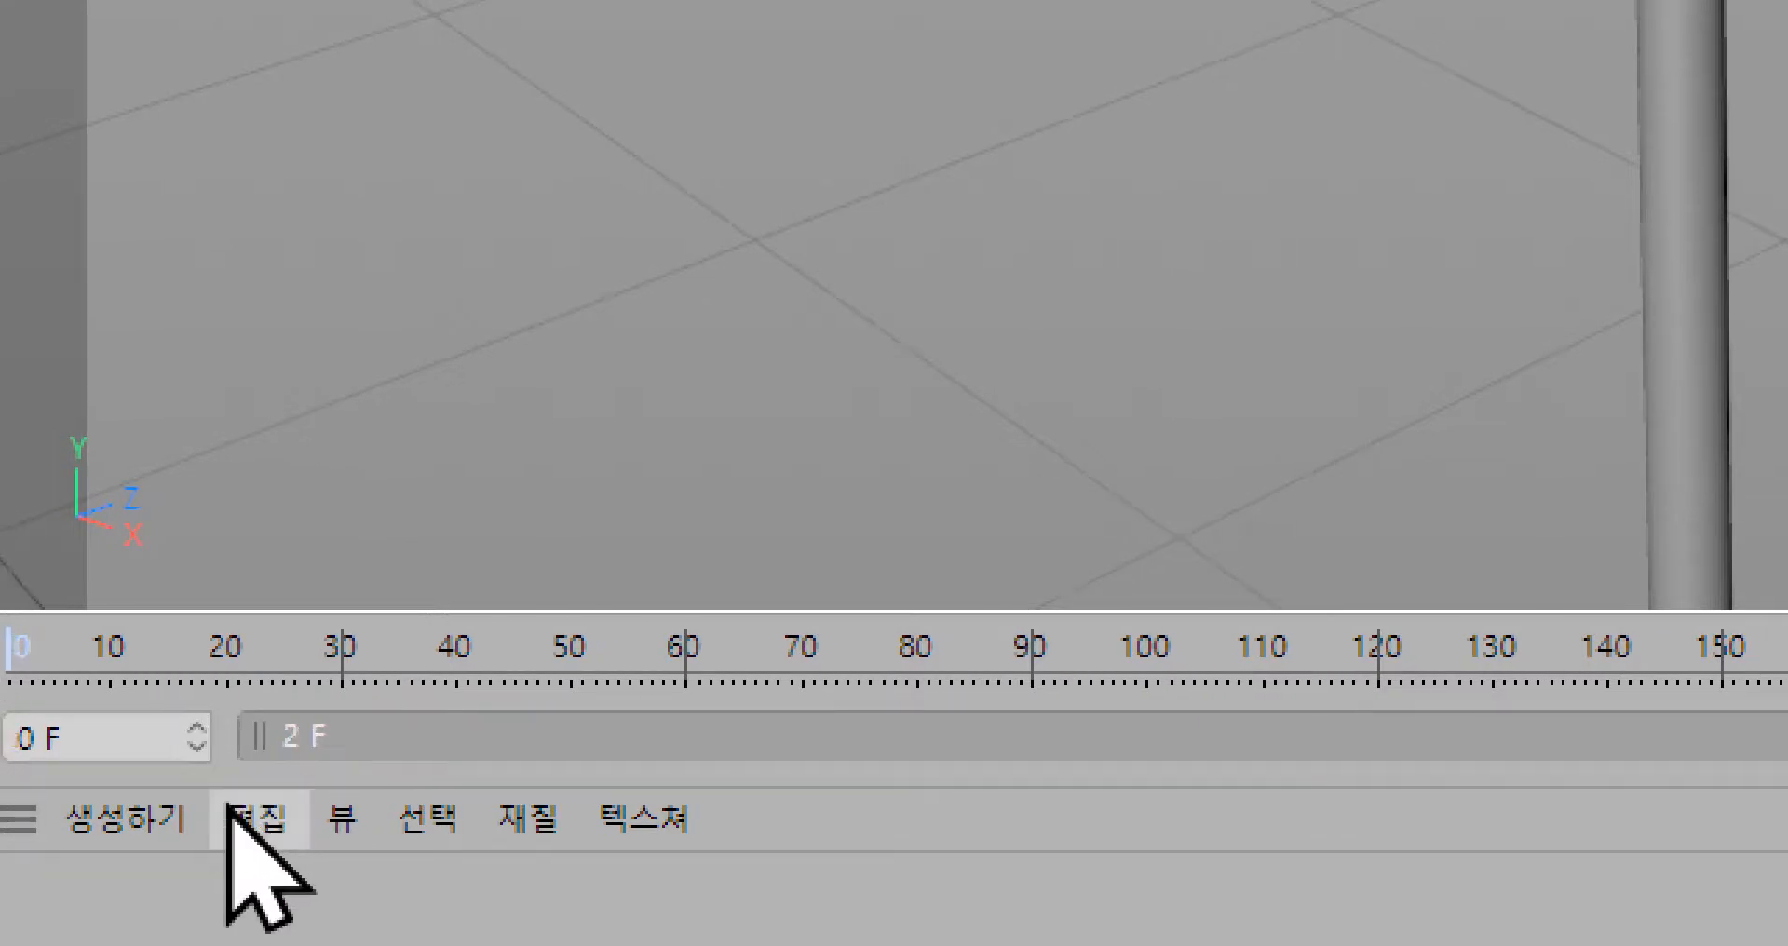
pyautogui.moveTo(253, 758); pyautogui.dragTo(264, 756)
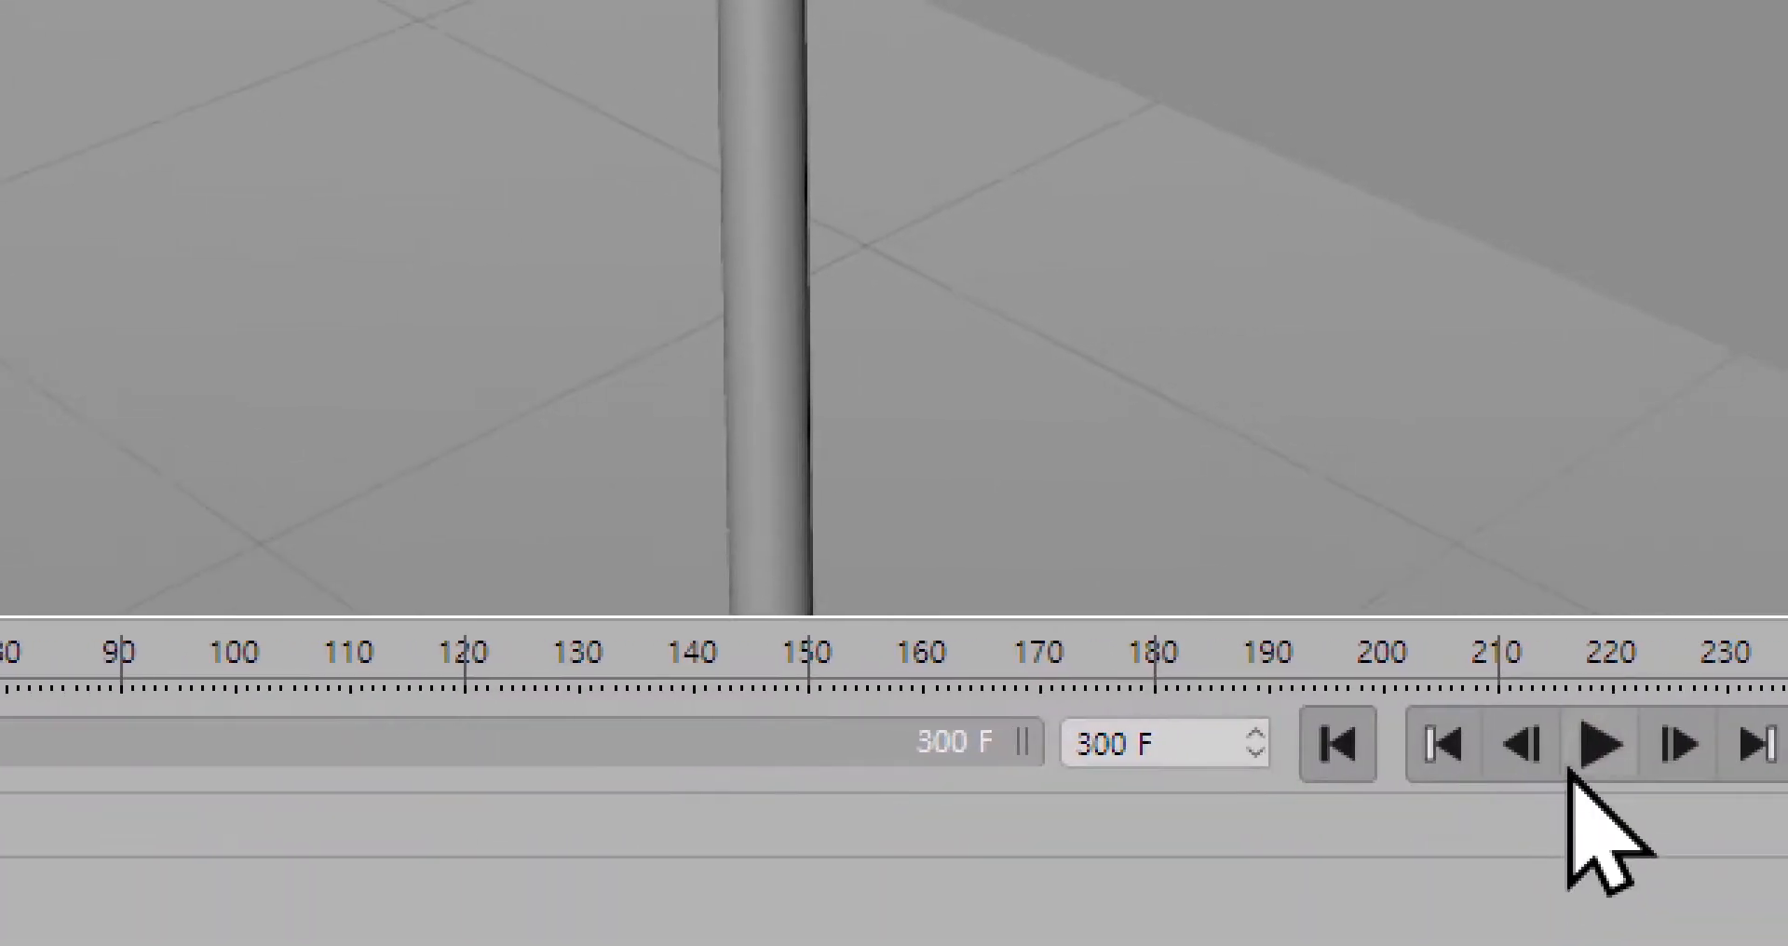
pyautogui.click(1738, 743)
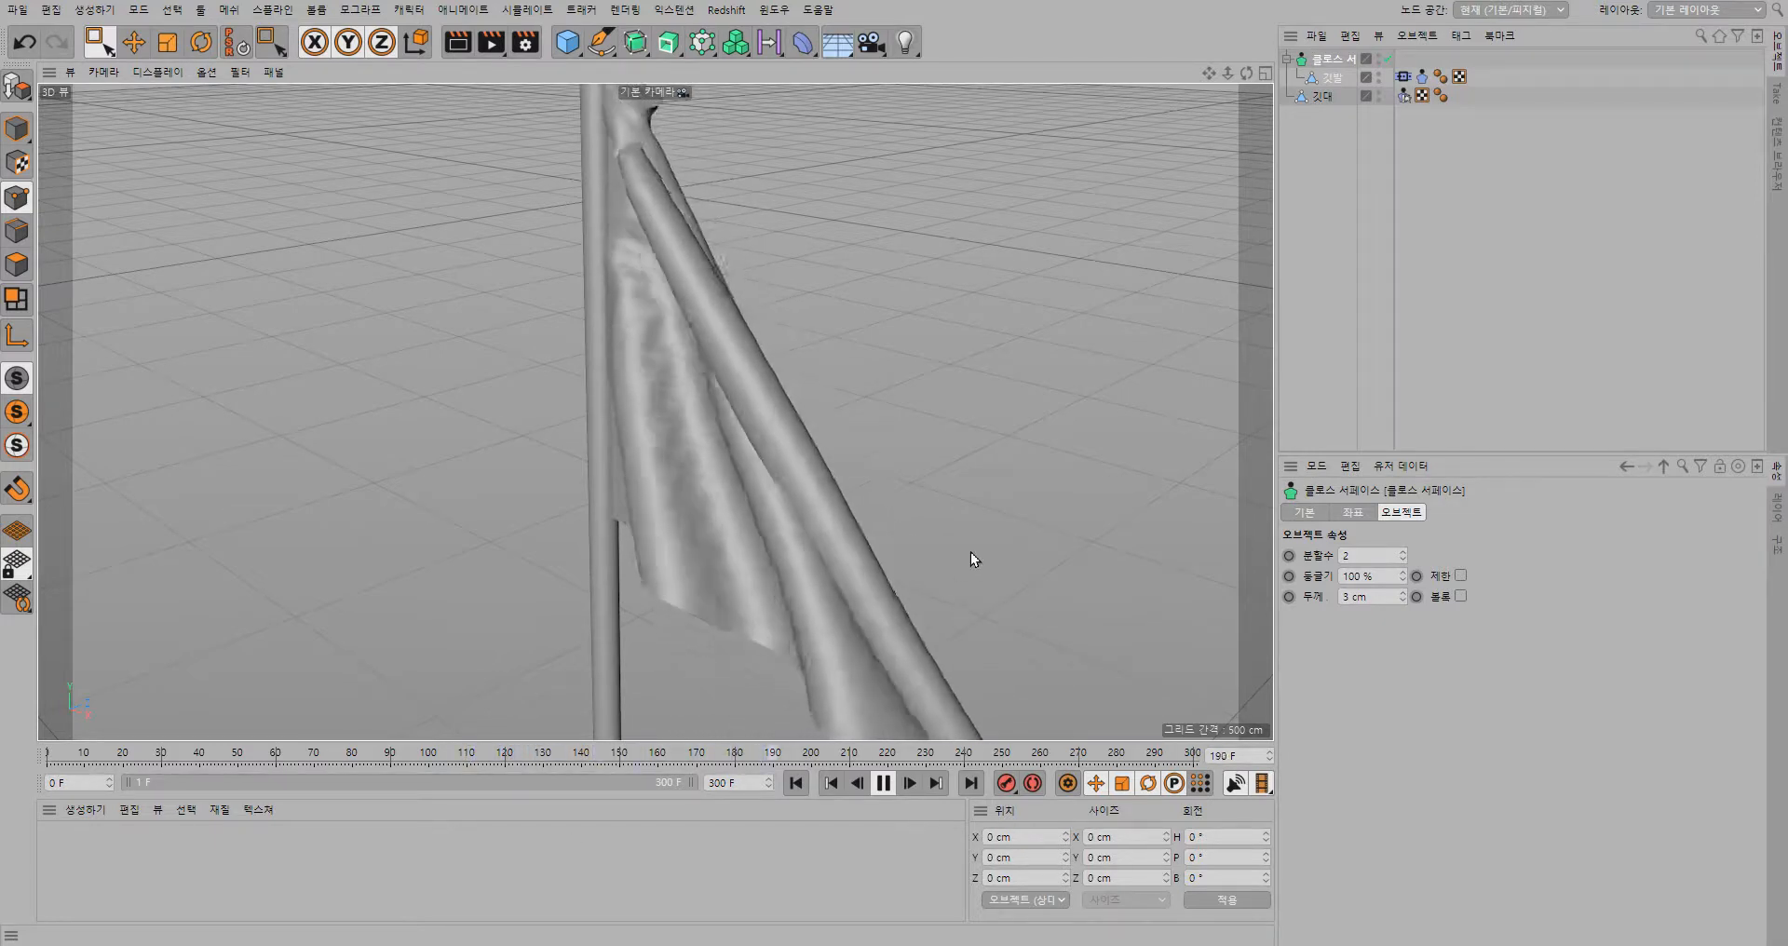
pyautogui.scroll(2, 930, 483)
pyautogui.scroll(-1, 927, 482)
pyautogui.scroll(-5, 864, 351)
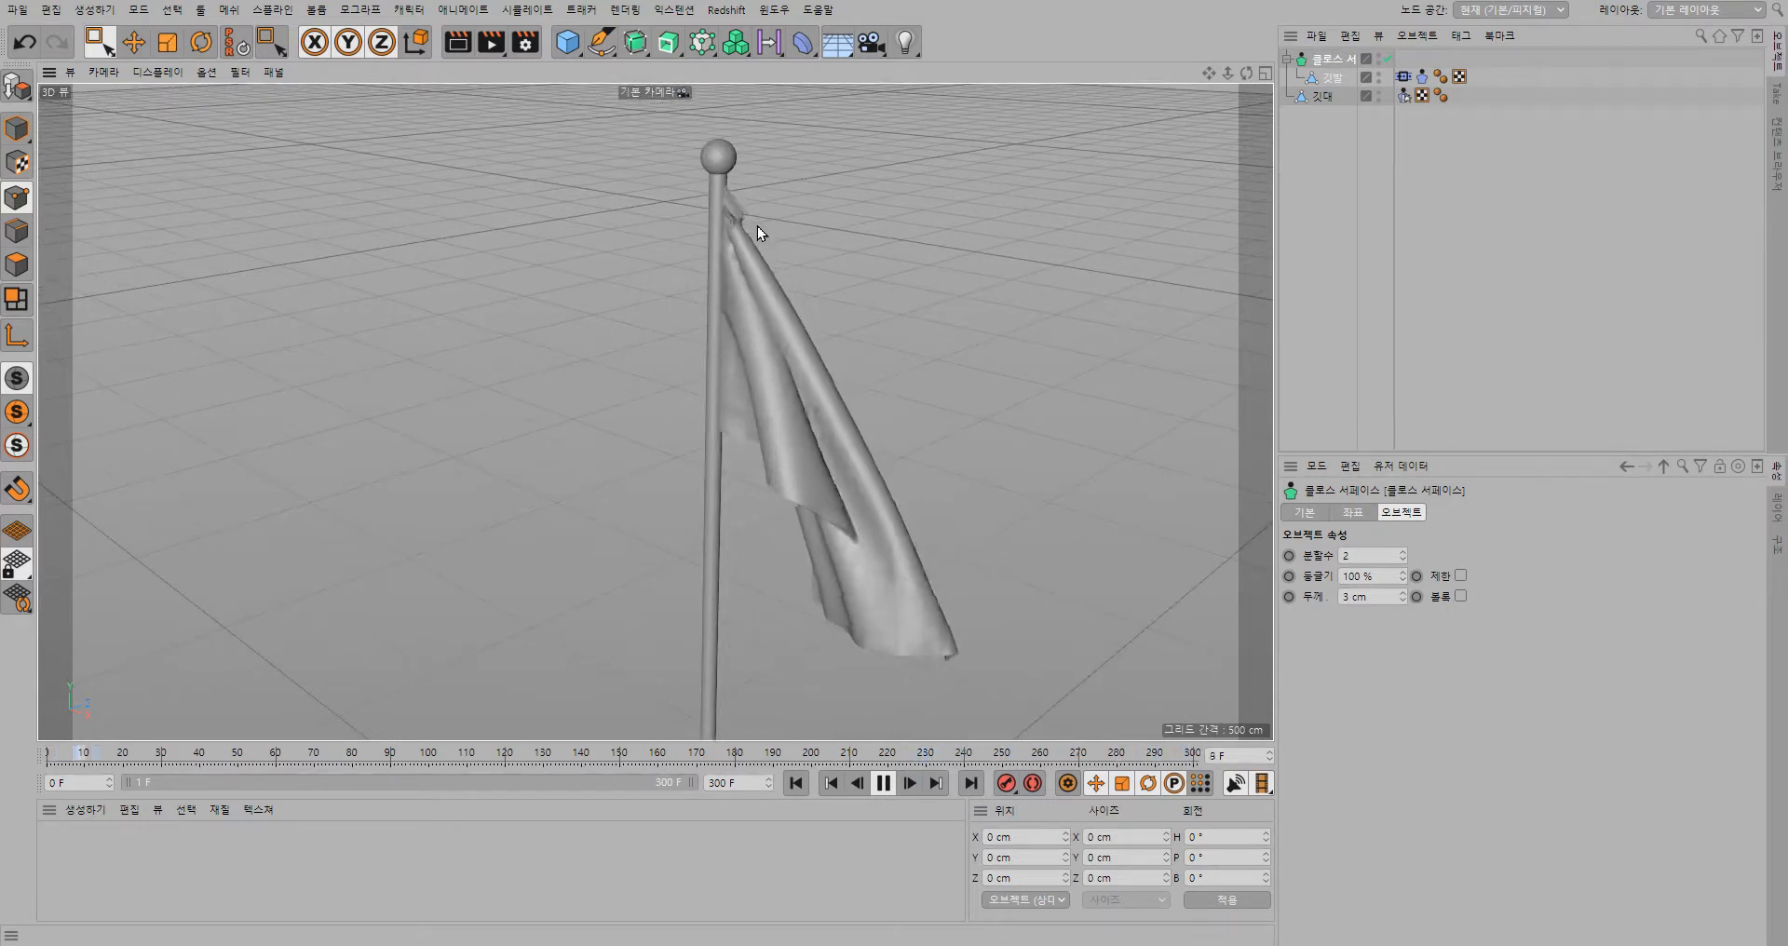
# - Add a Vibrate tag to 깃대, enable its rotation and set the second and third rotation amplitudes to 1°
pyautogui.click(1321, 96)
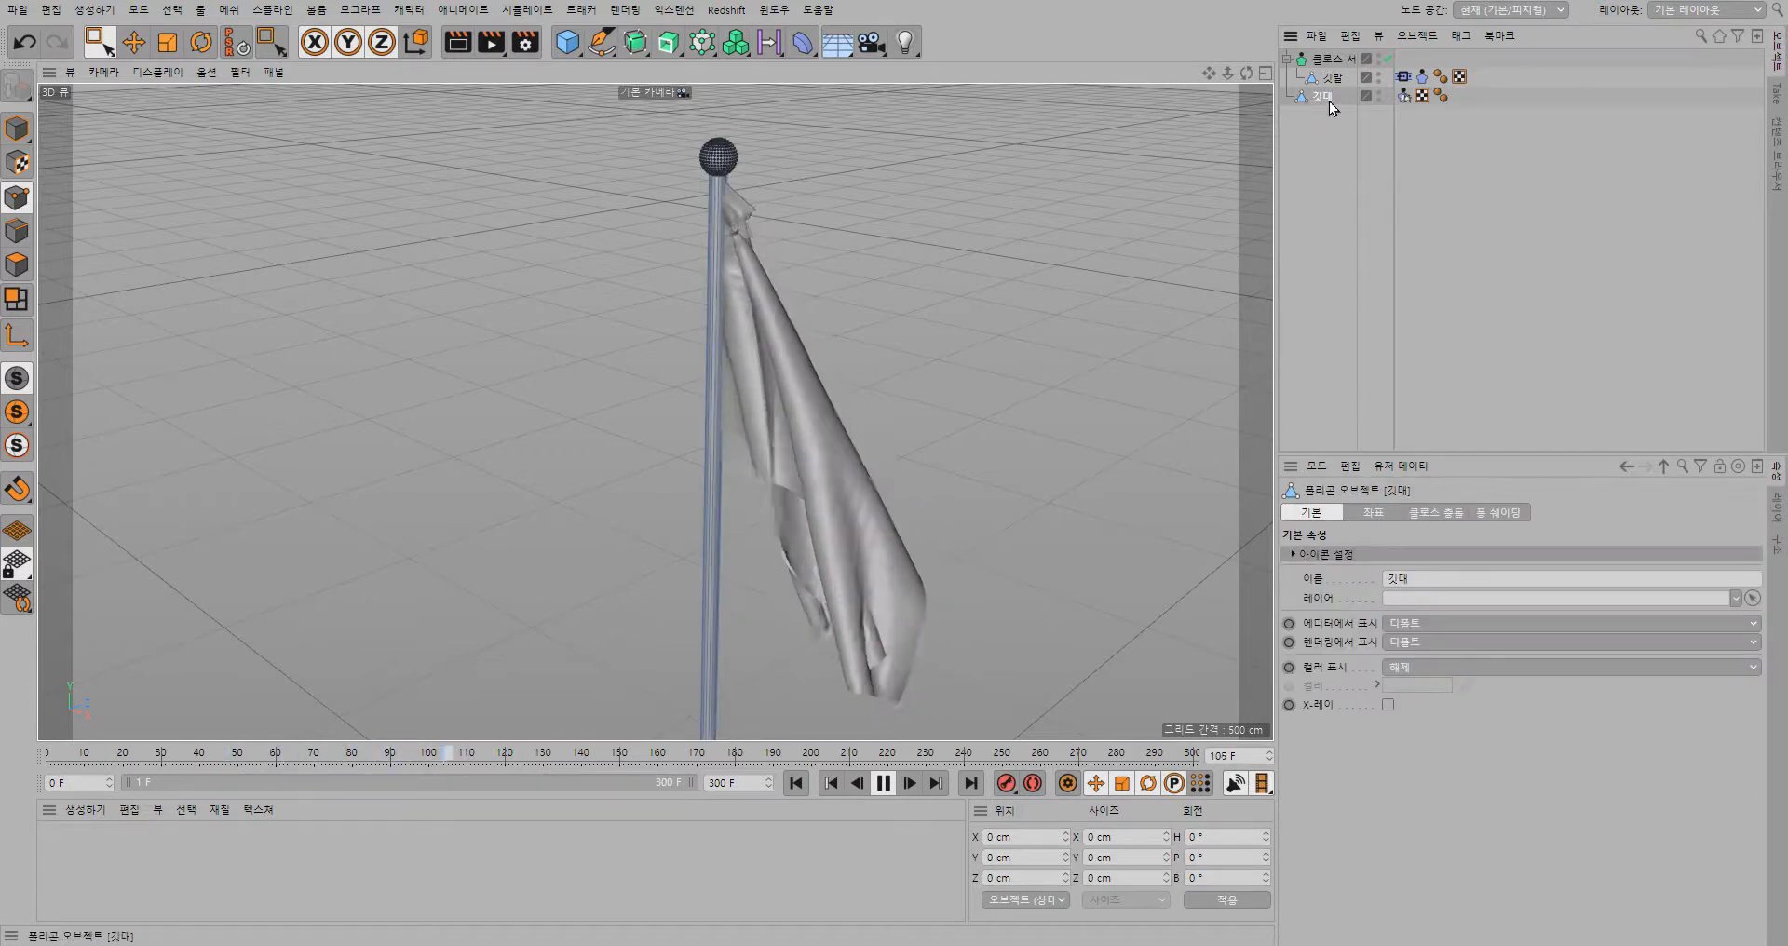
pyautogui.click(1461, 37)
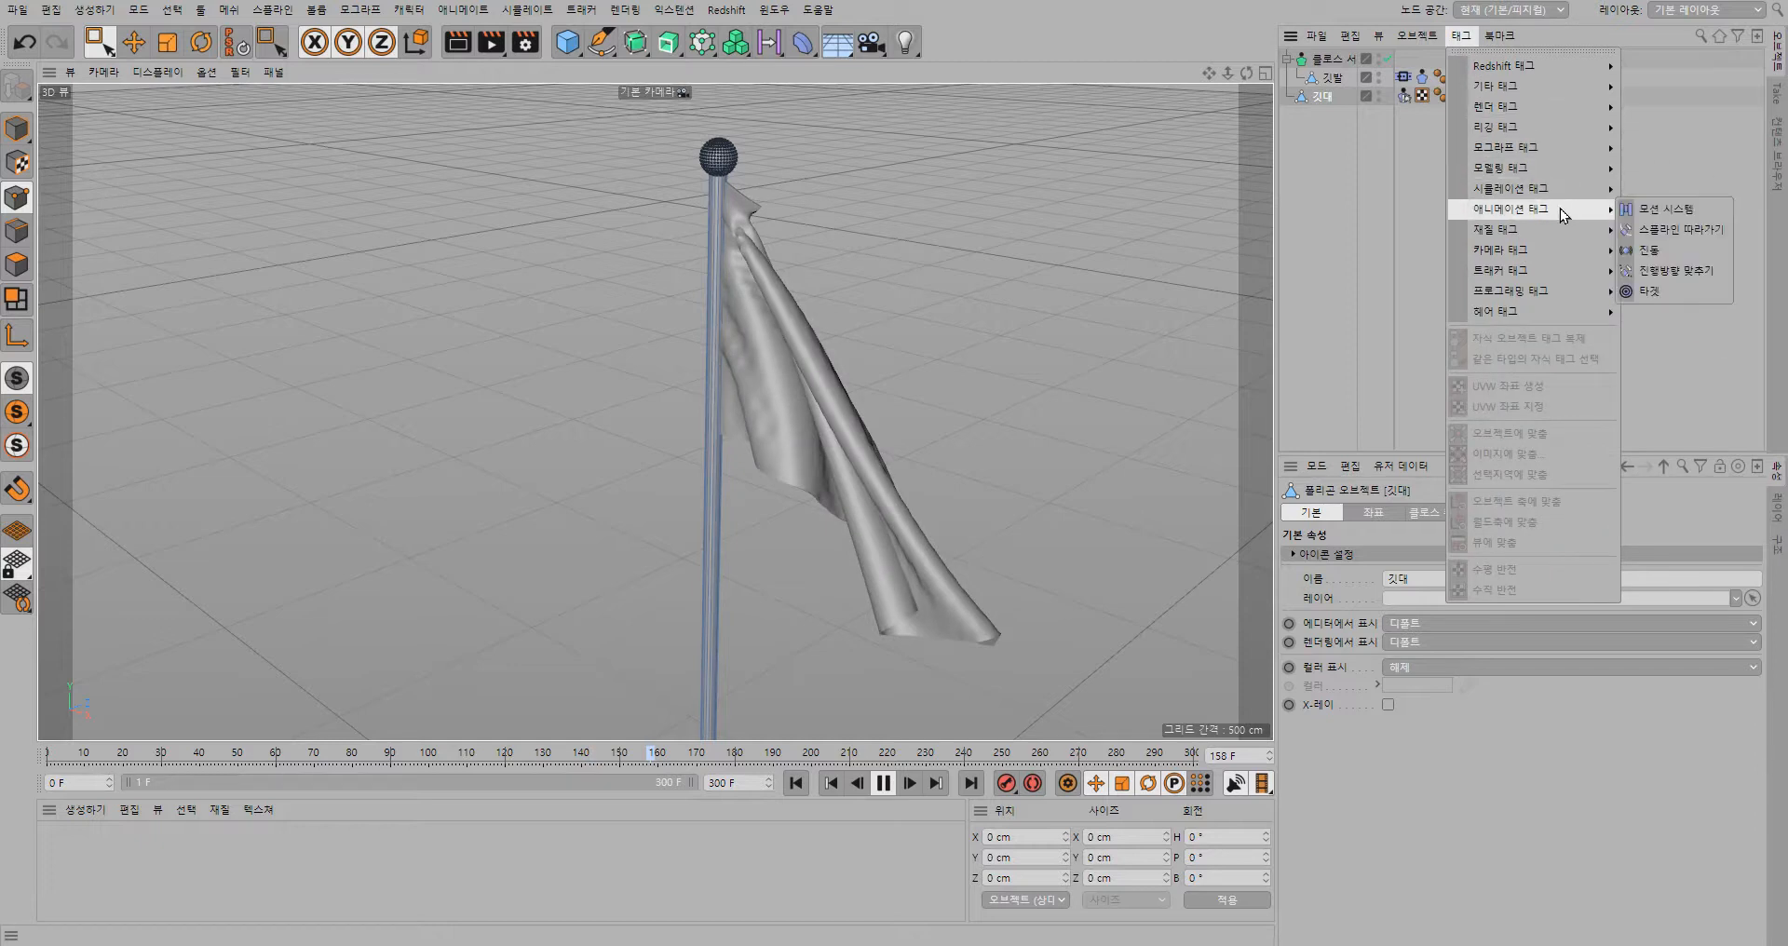
pyautogui.click(1666, 249)
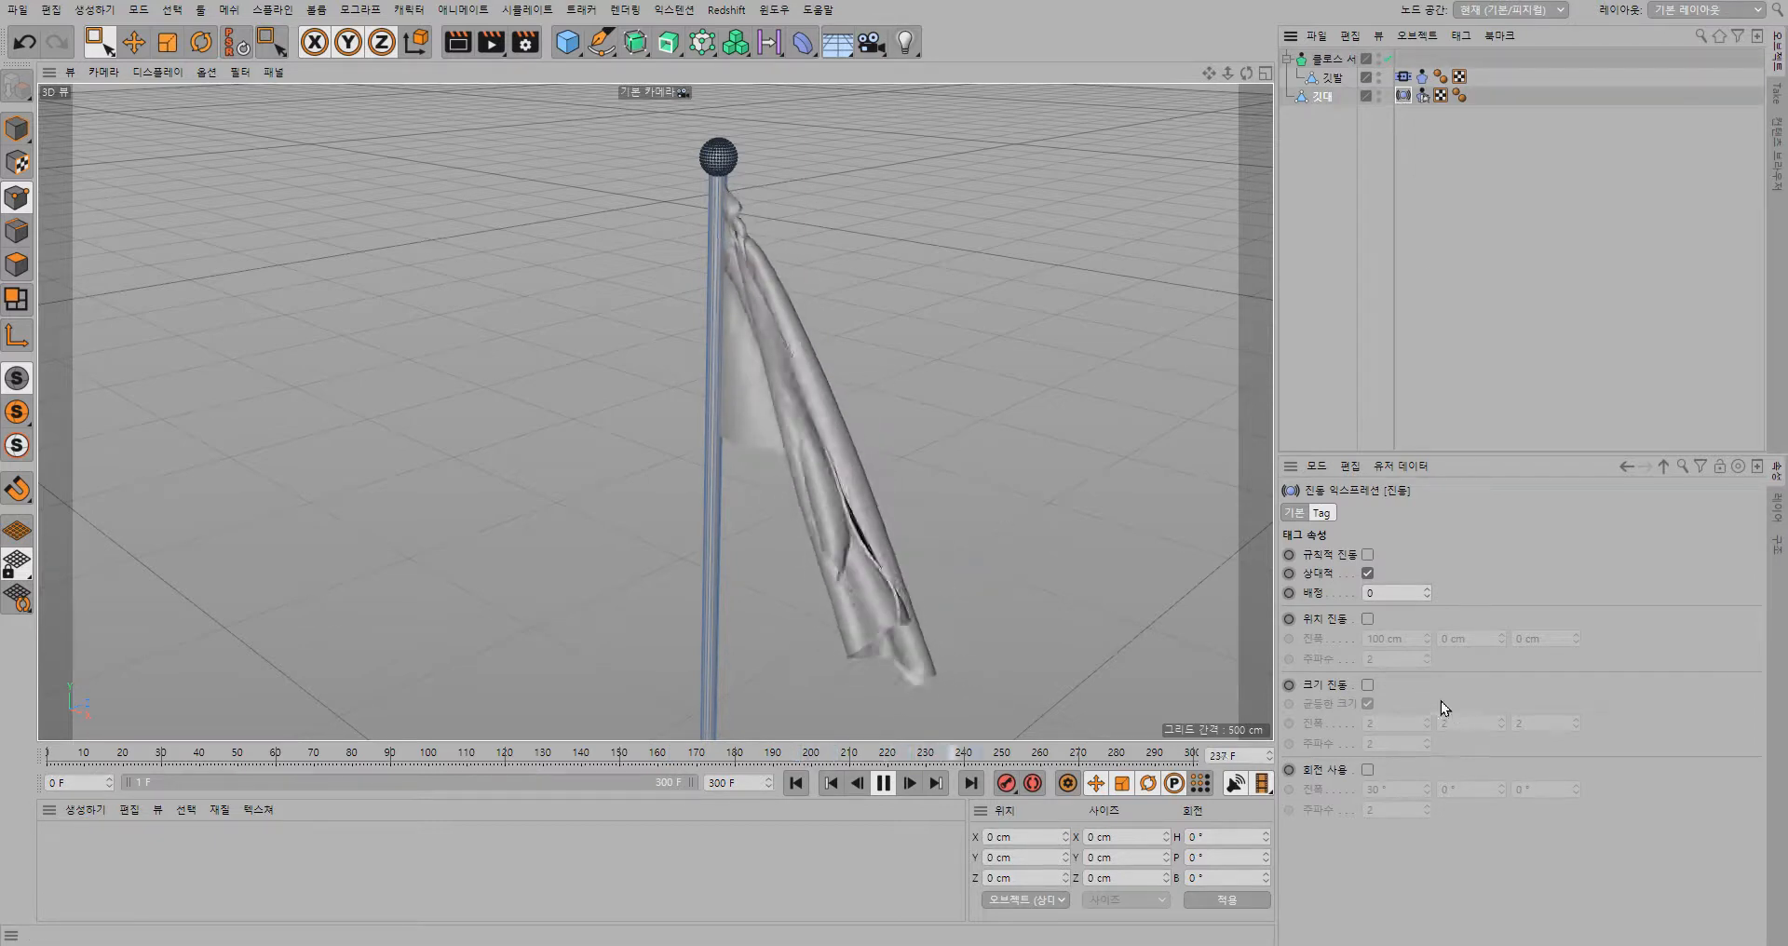
pyautogui.click(1367, 769)
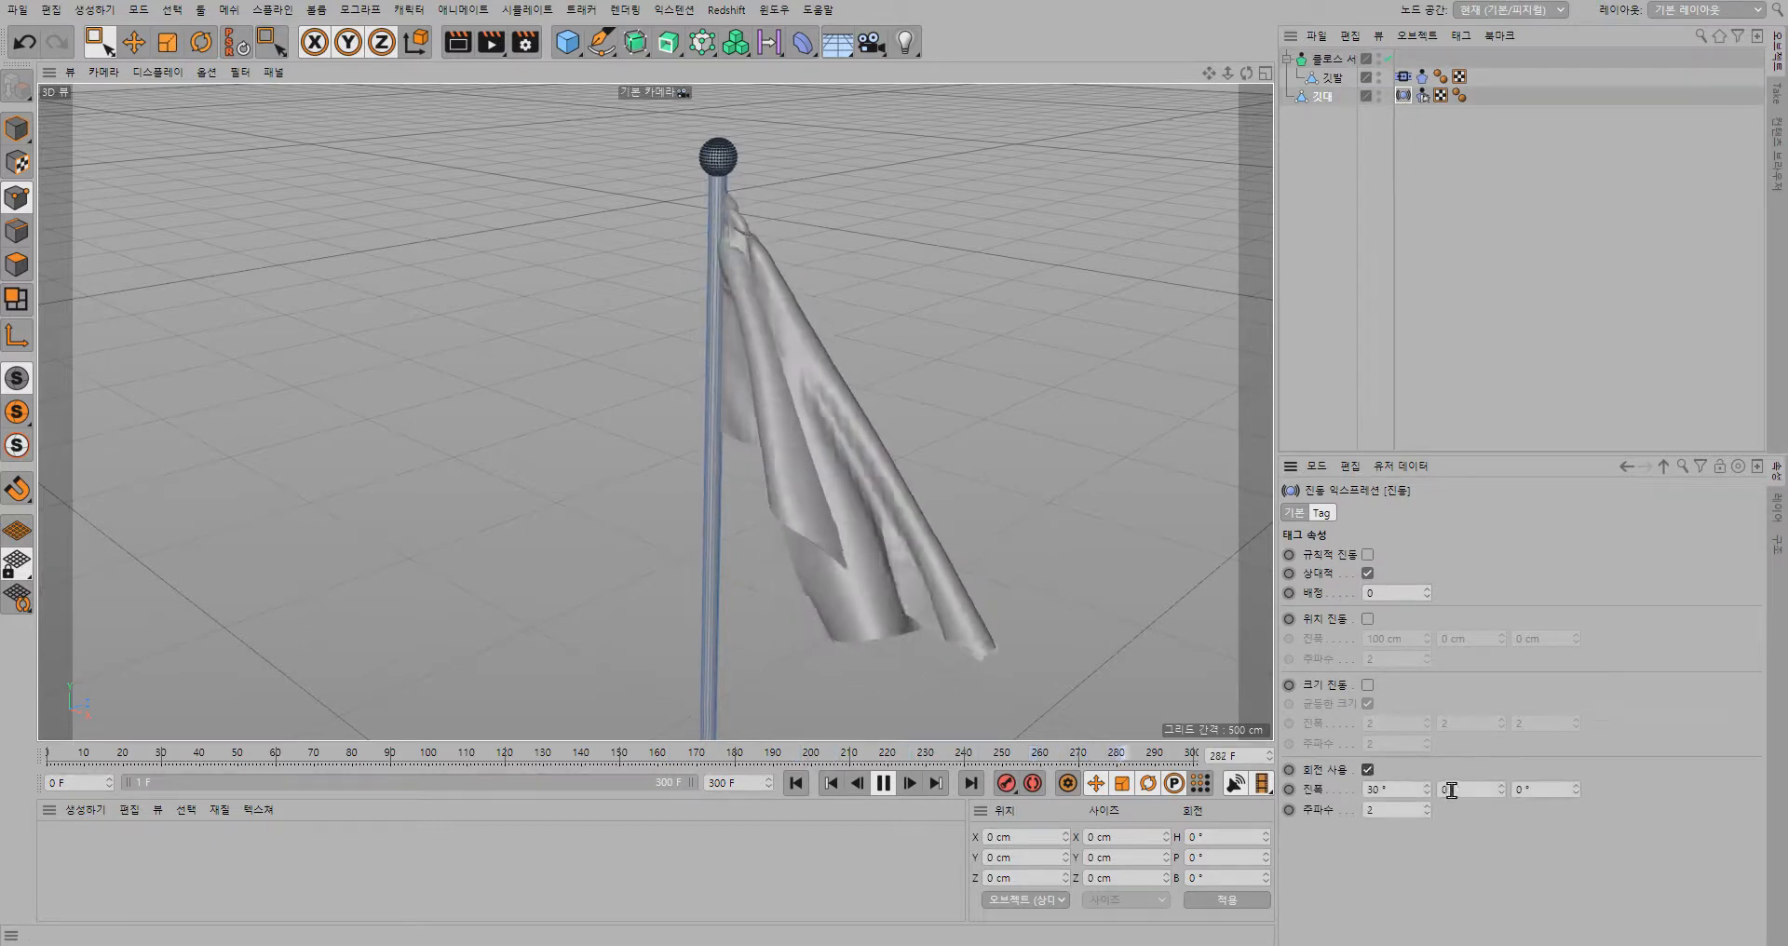
pyautogui.write('1')
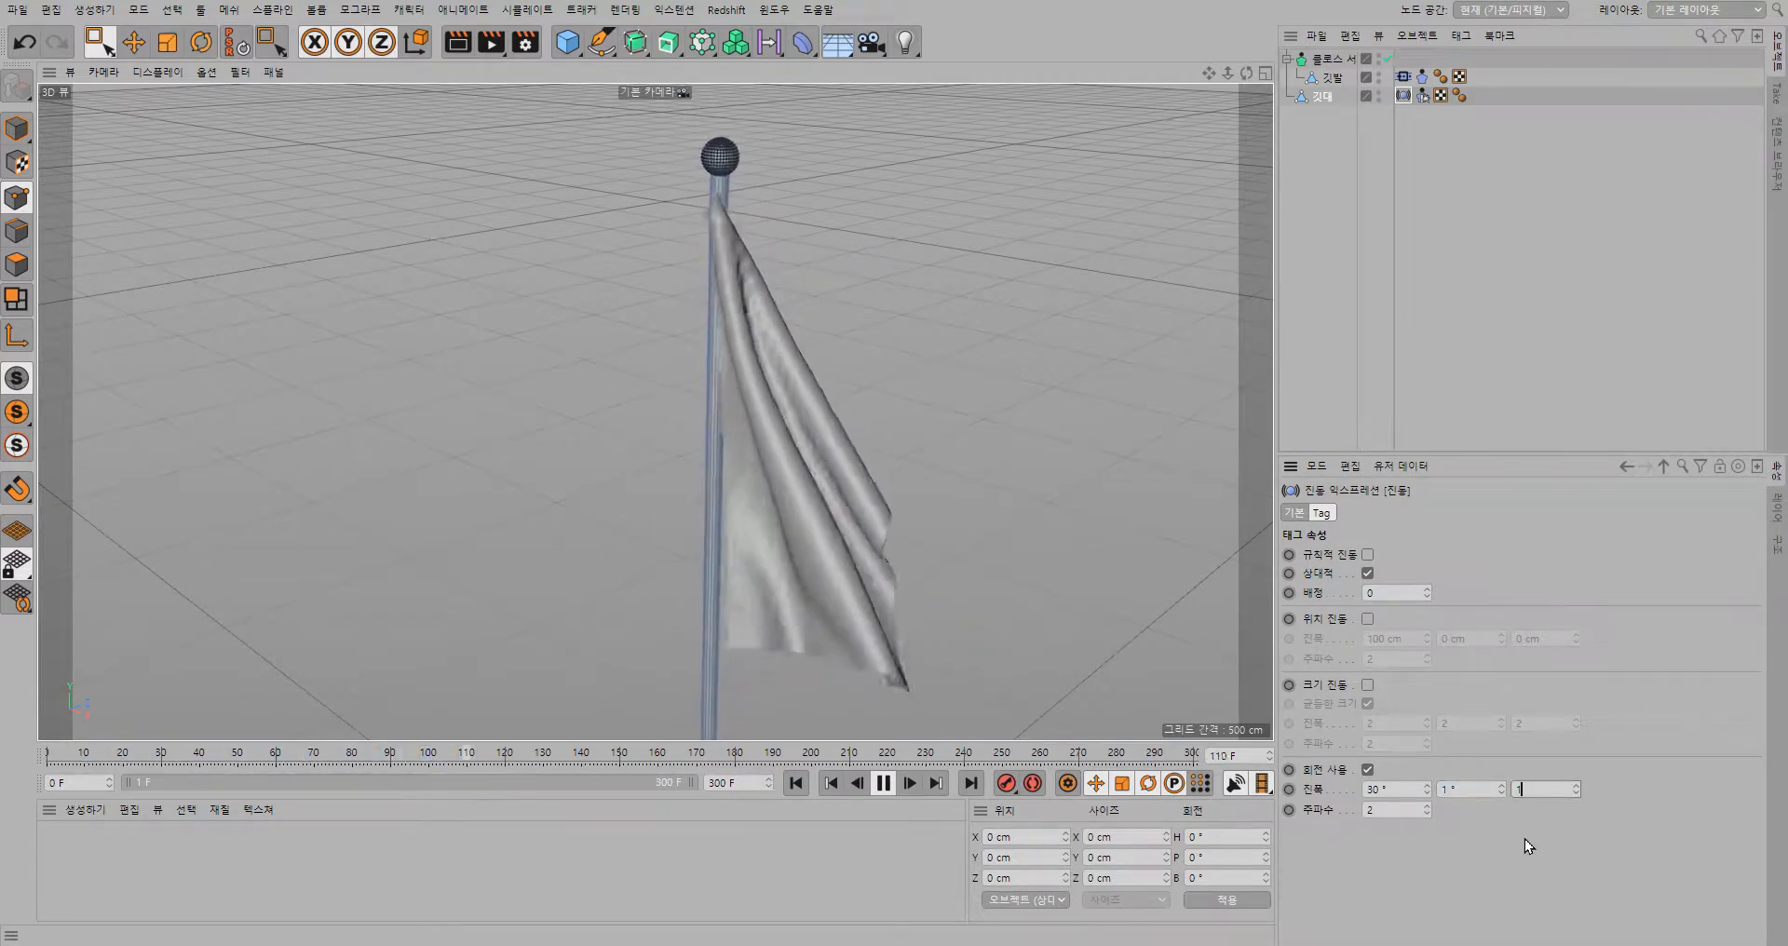
pyautogui.press('Return')
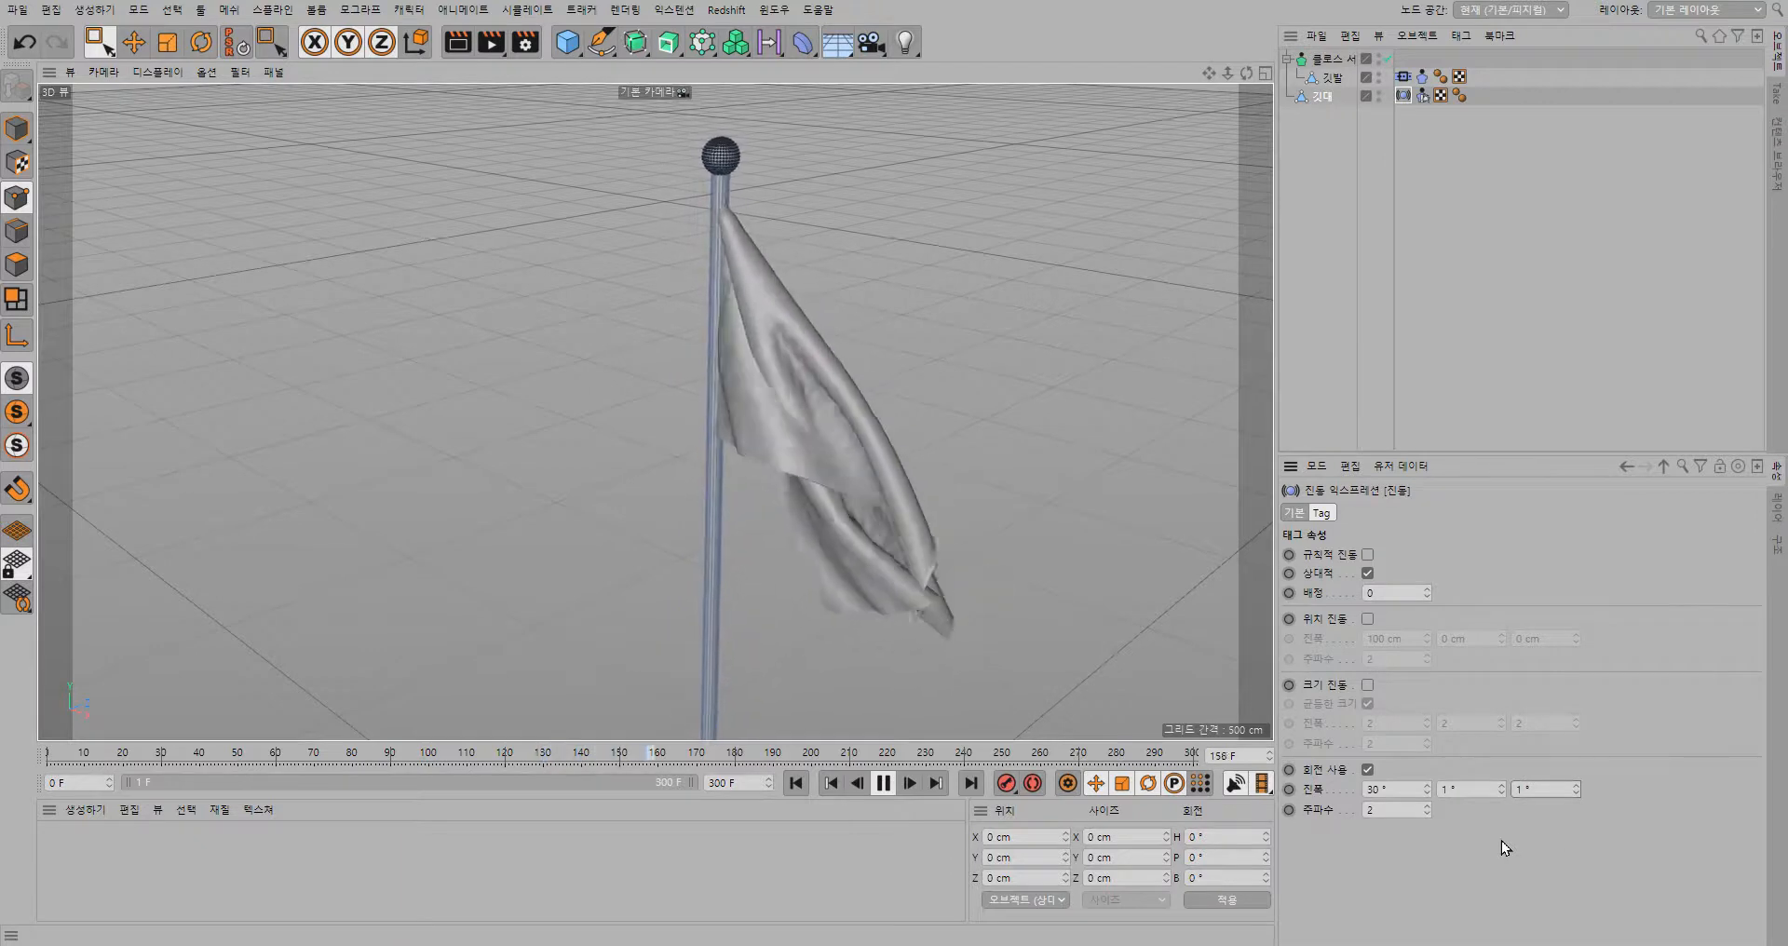
# - Try a rotation vibration frequency of 1 for the pole, and settle on 0.5
pyautogui.click(1397, 810)
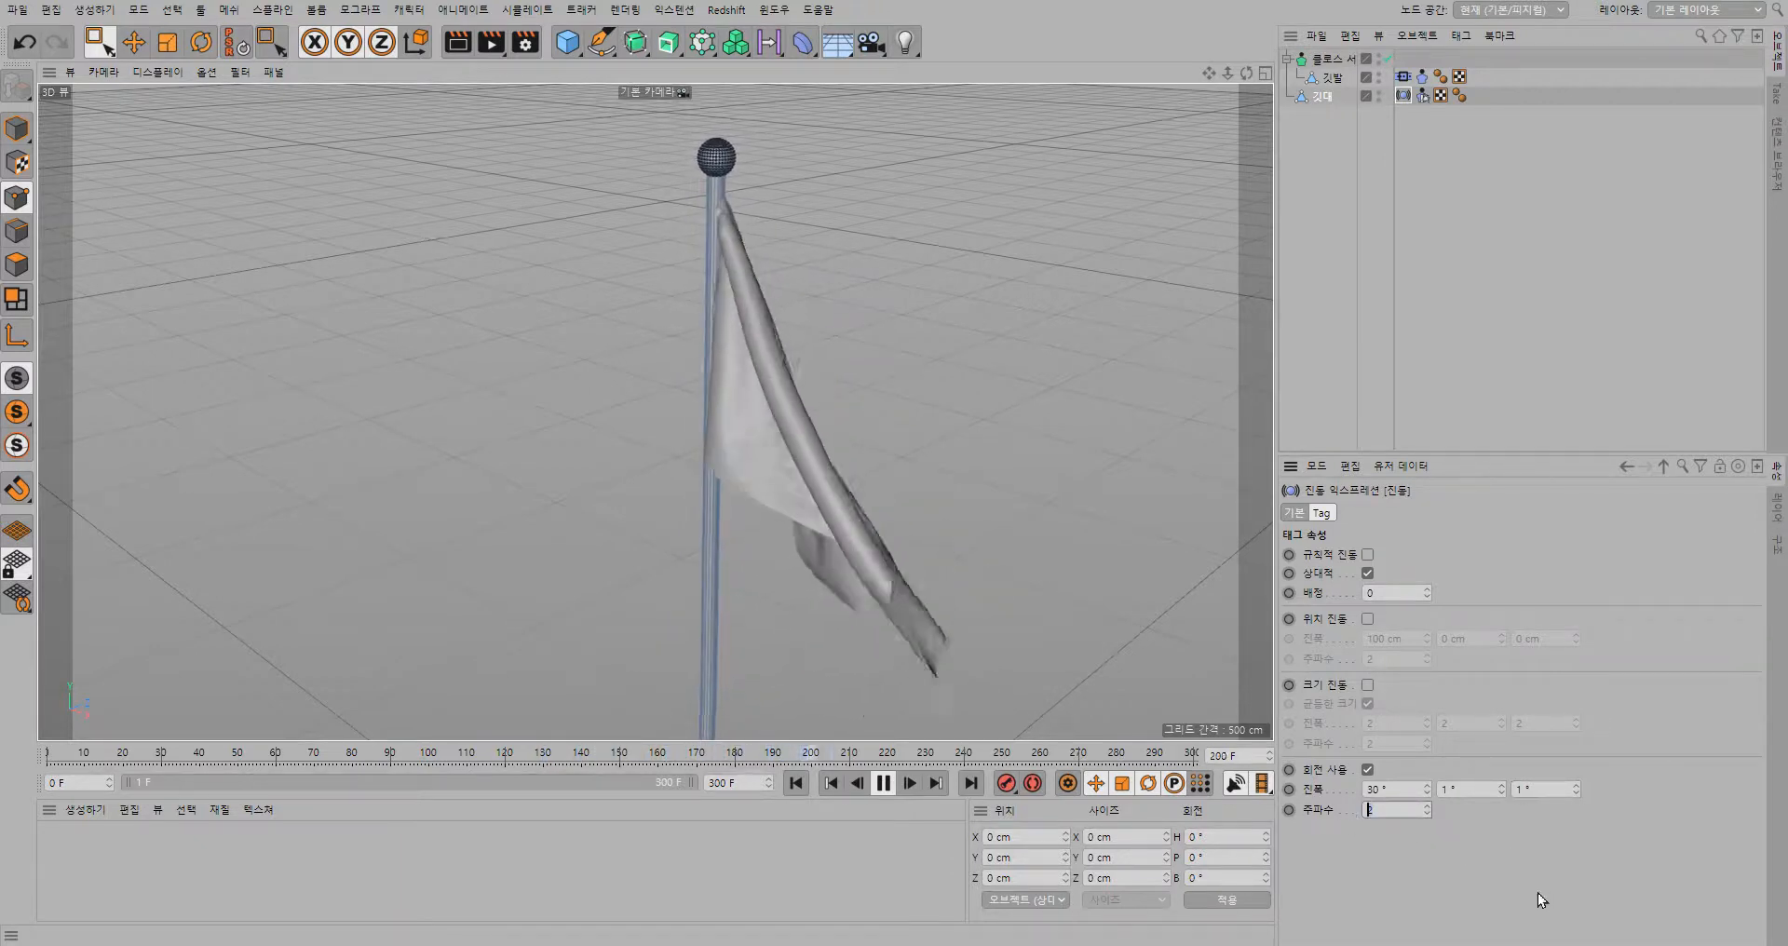
pyautogui.write('1')
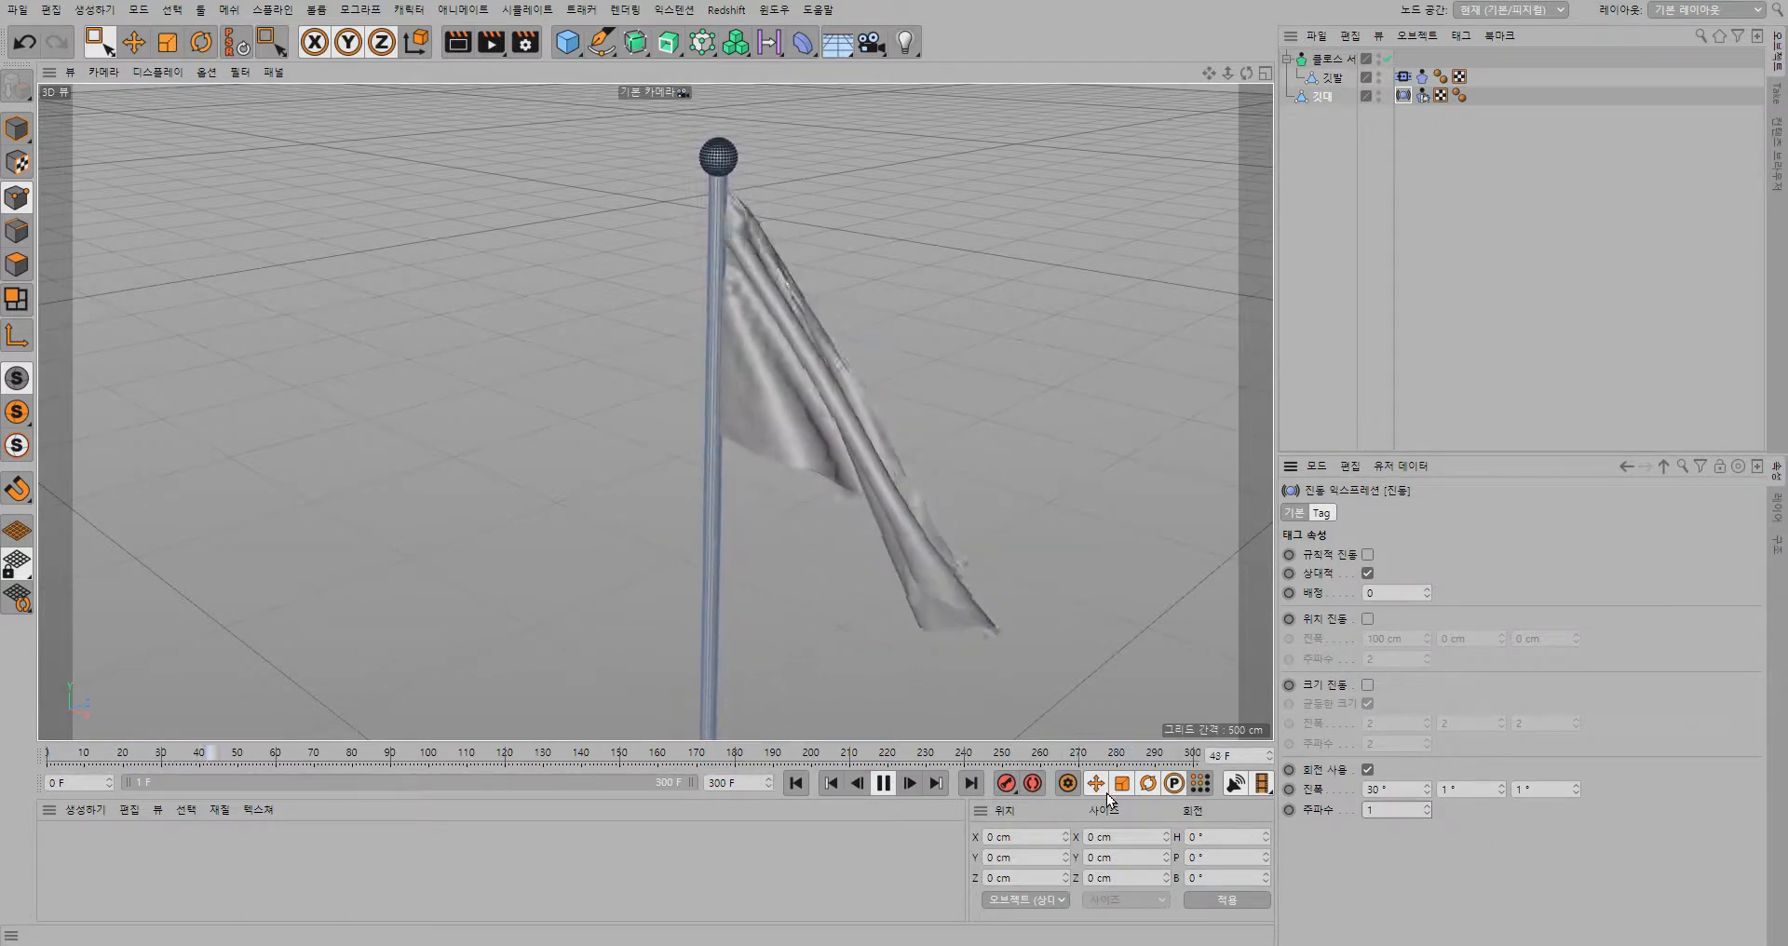
pyautogui.doubleClick(1407, 812)
pyautogui.write('0.5')
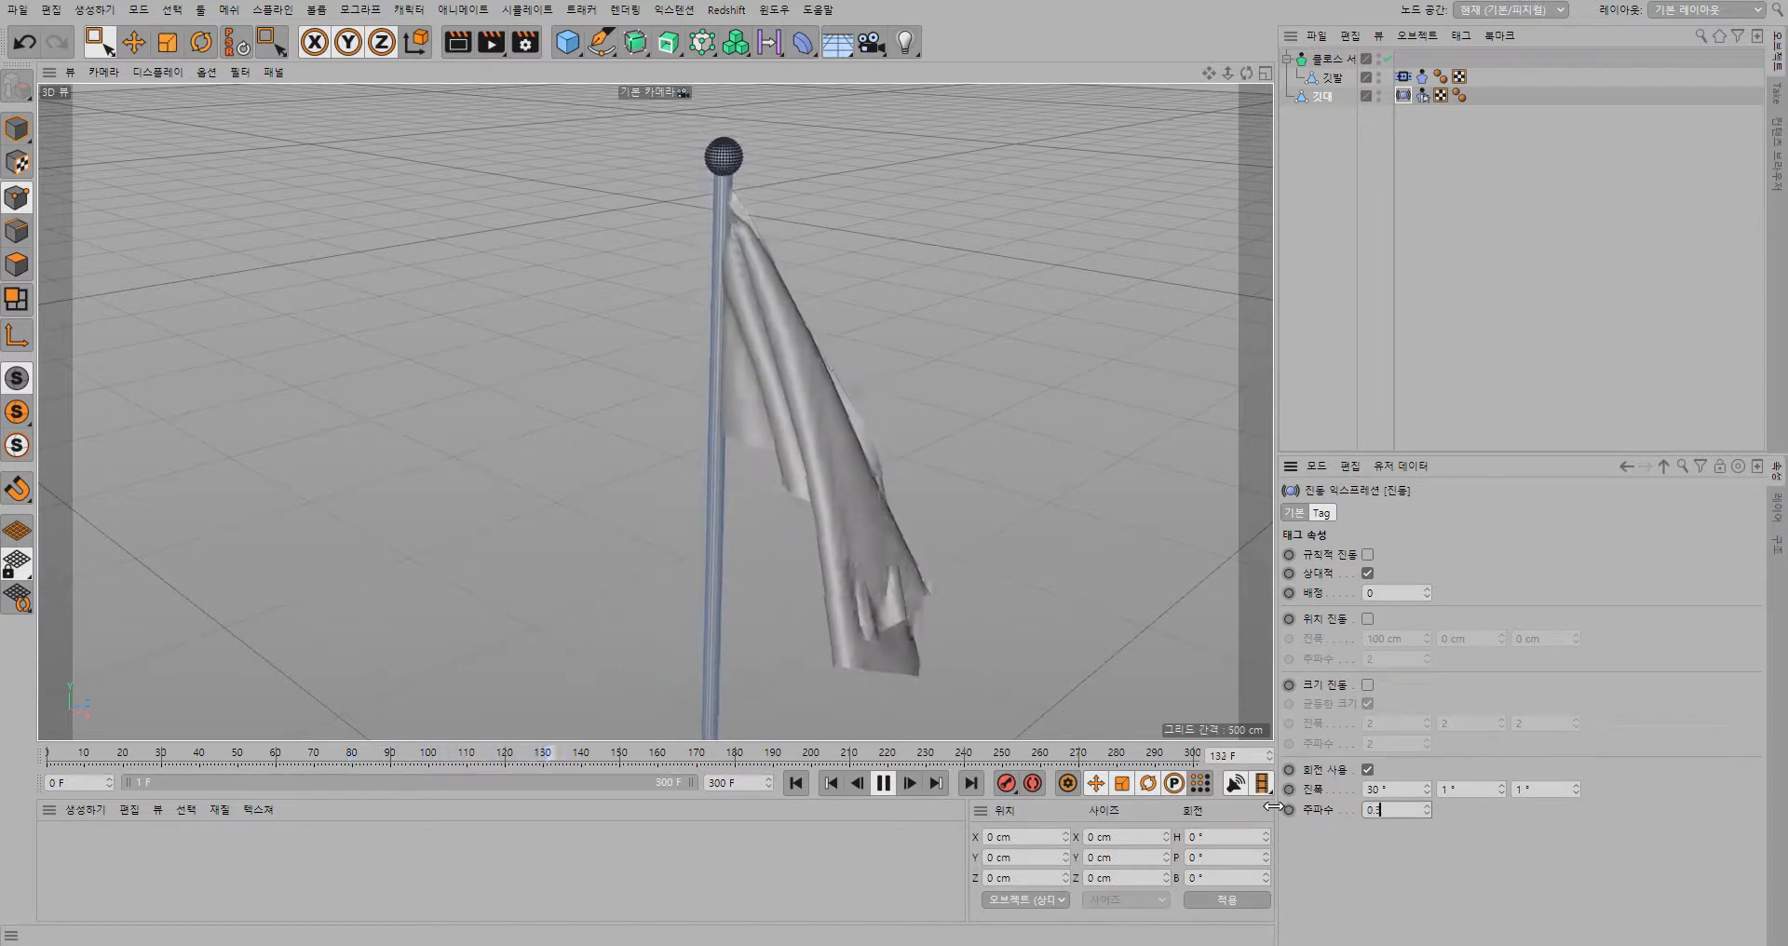
pyautogui.press('Return')
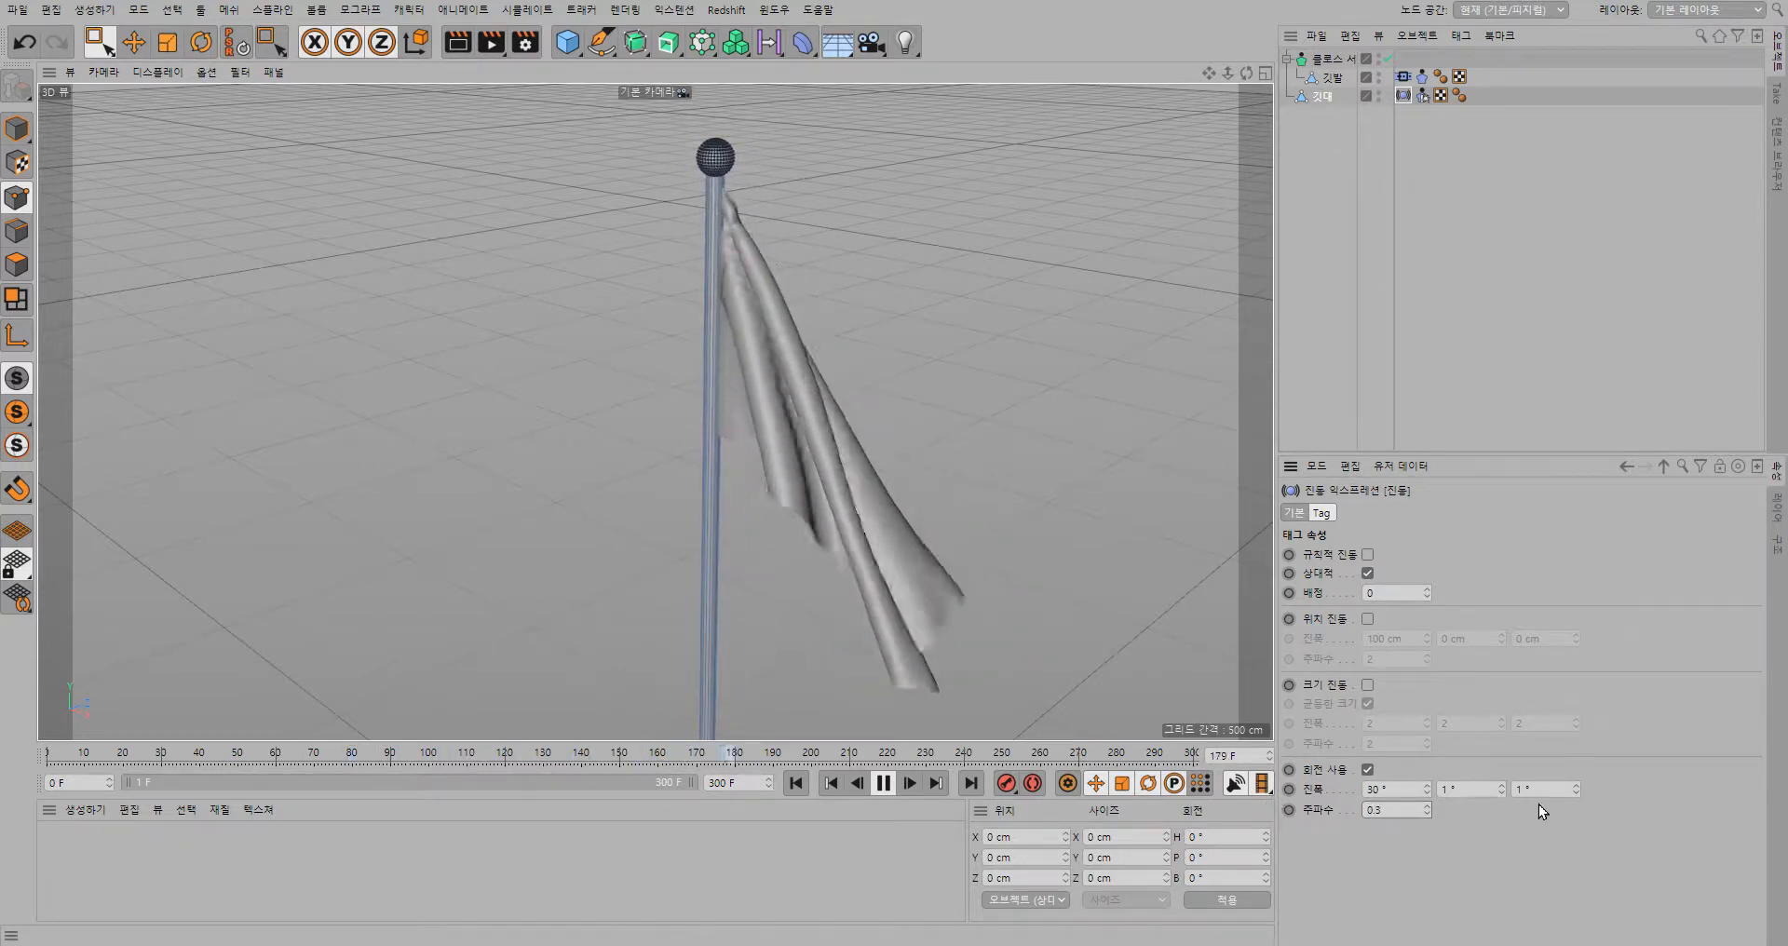